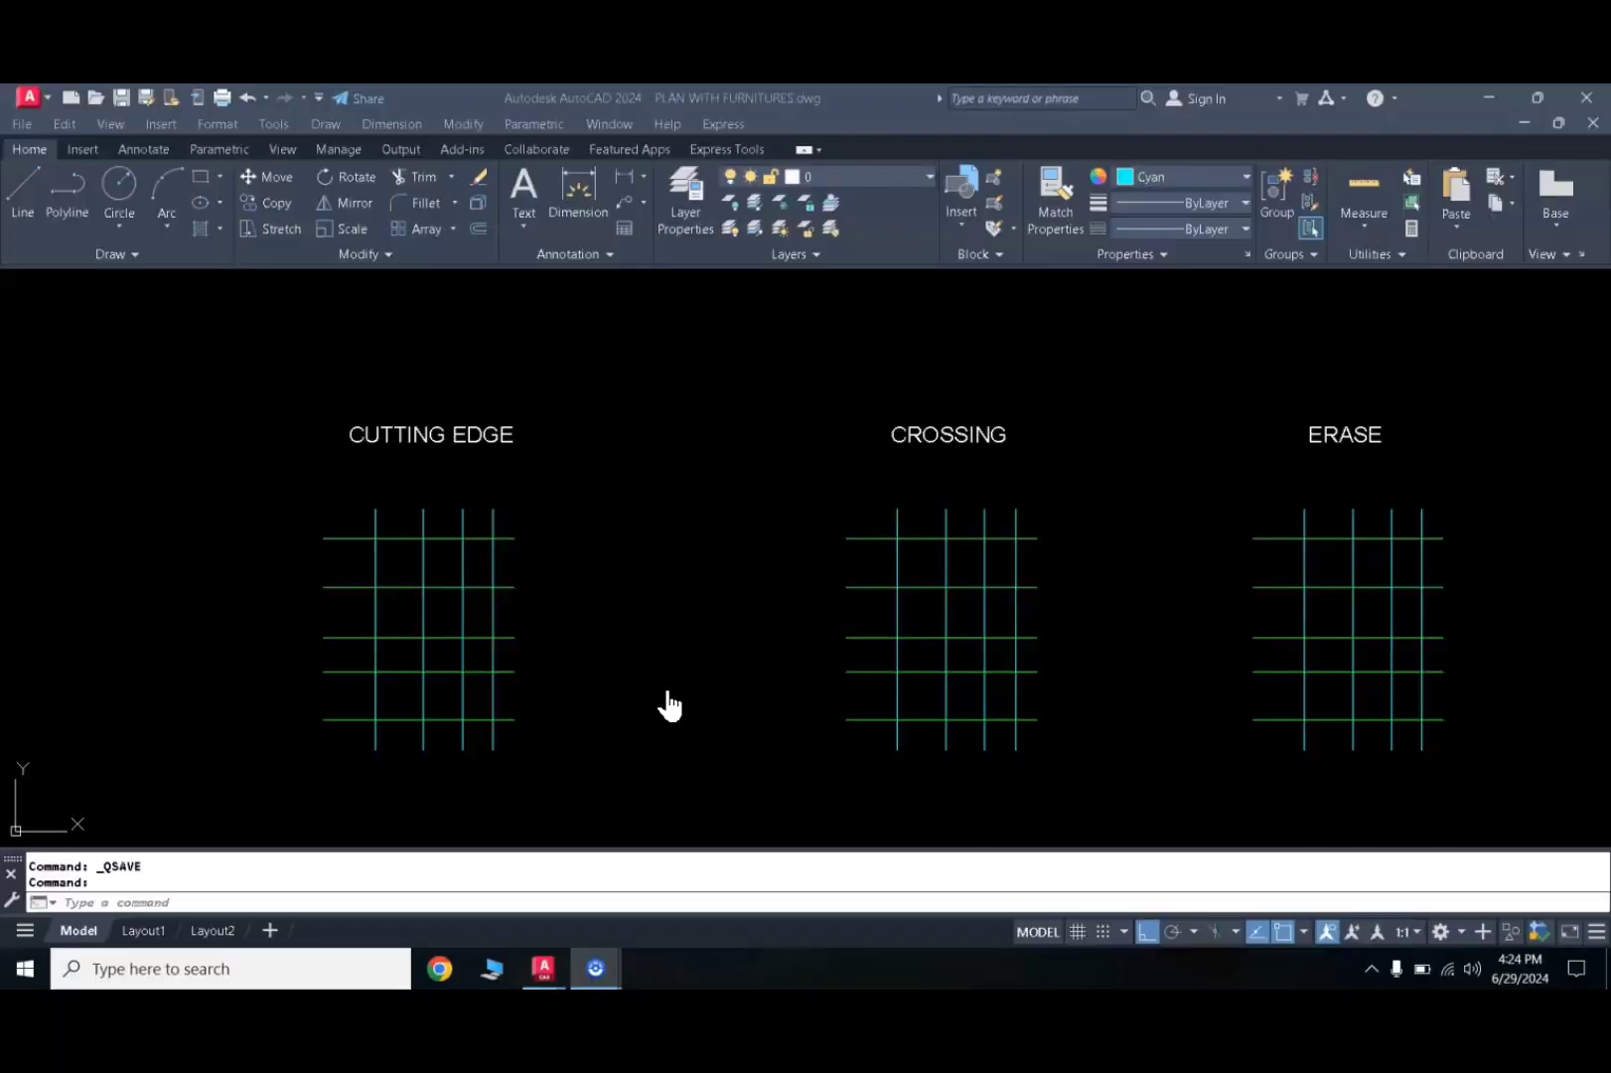
- Look over the row of labelled practice grids, from CUTTING EDGE to PROJECT, beside the floor plan
middle_drag(701, 619, 786, 619)
mouse_move(652, 605)
middle_down()
mouse_move(749, 605)
mouse_move(713, 601)
middle_up()
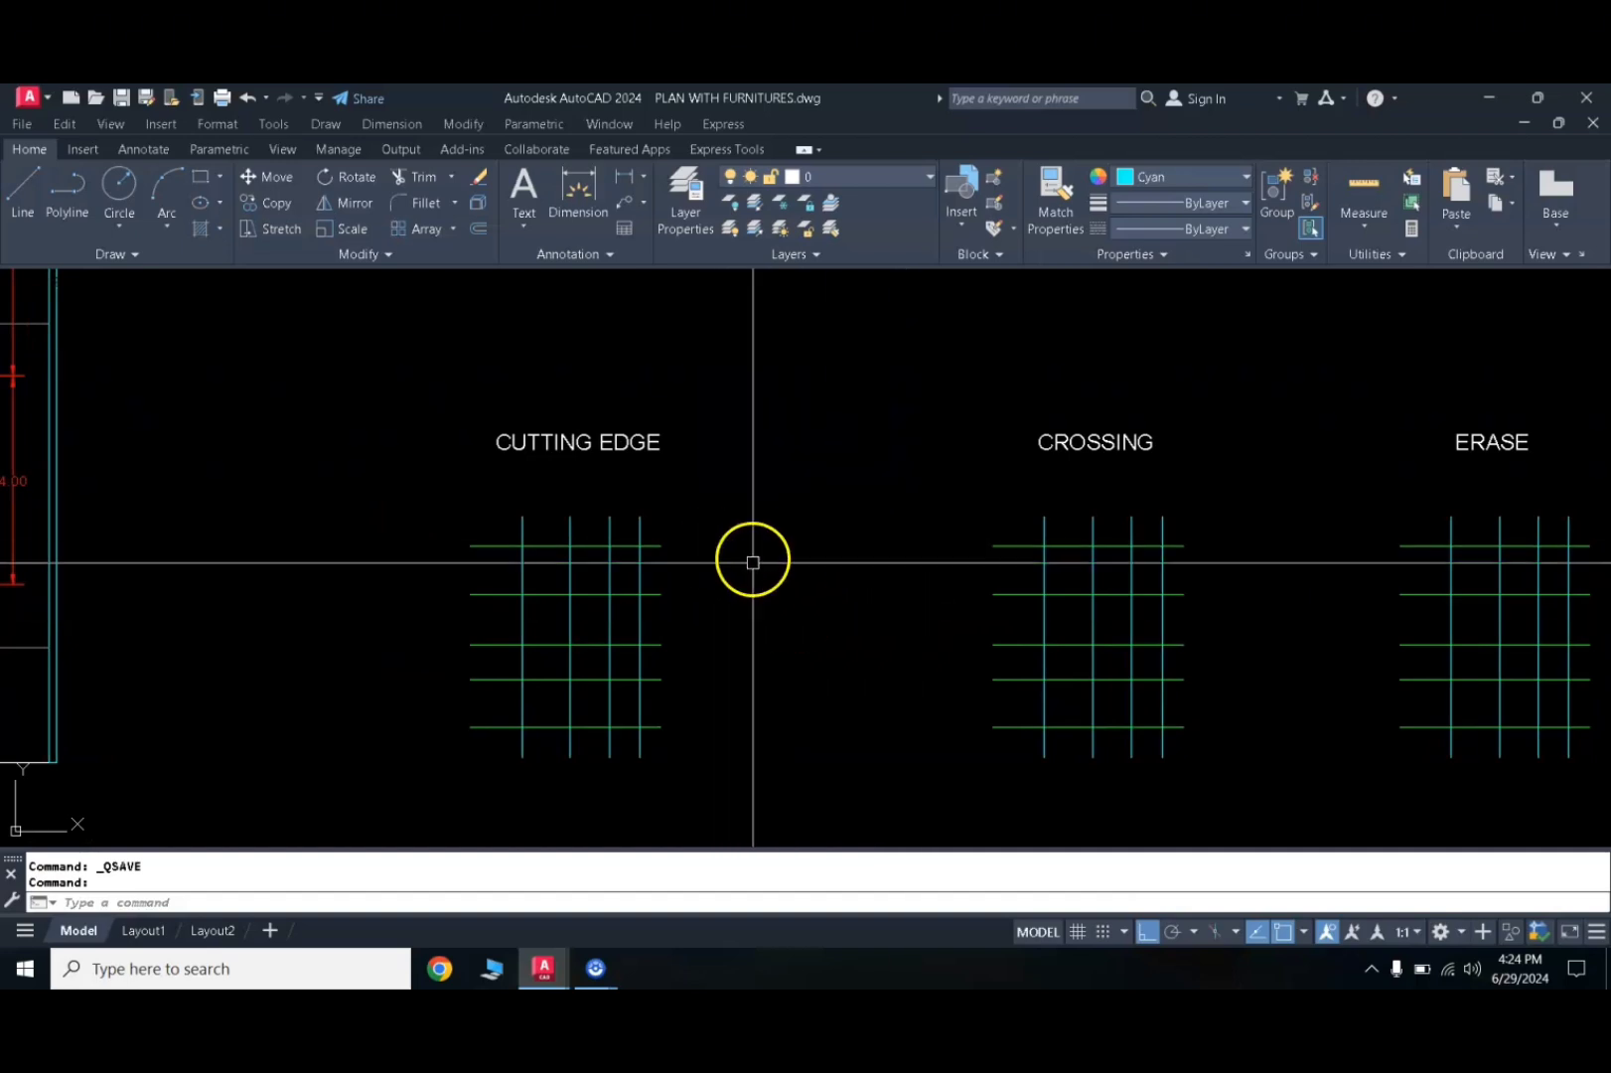
middle_drag(789, 544, 480, 531)
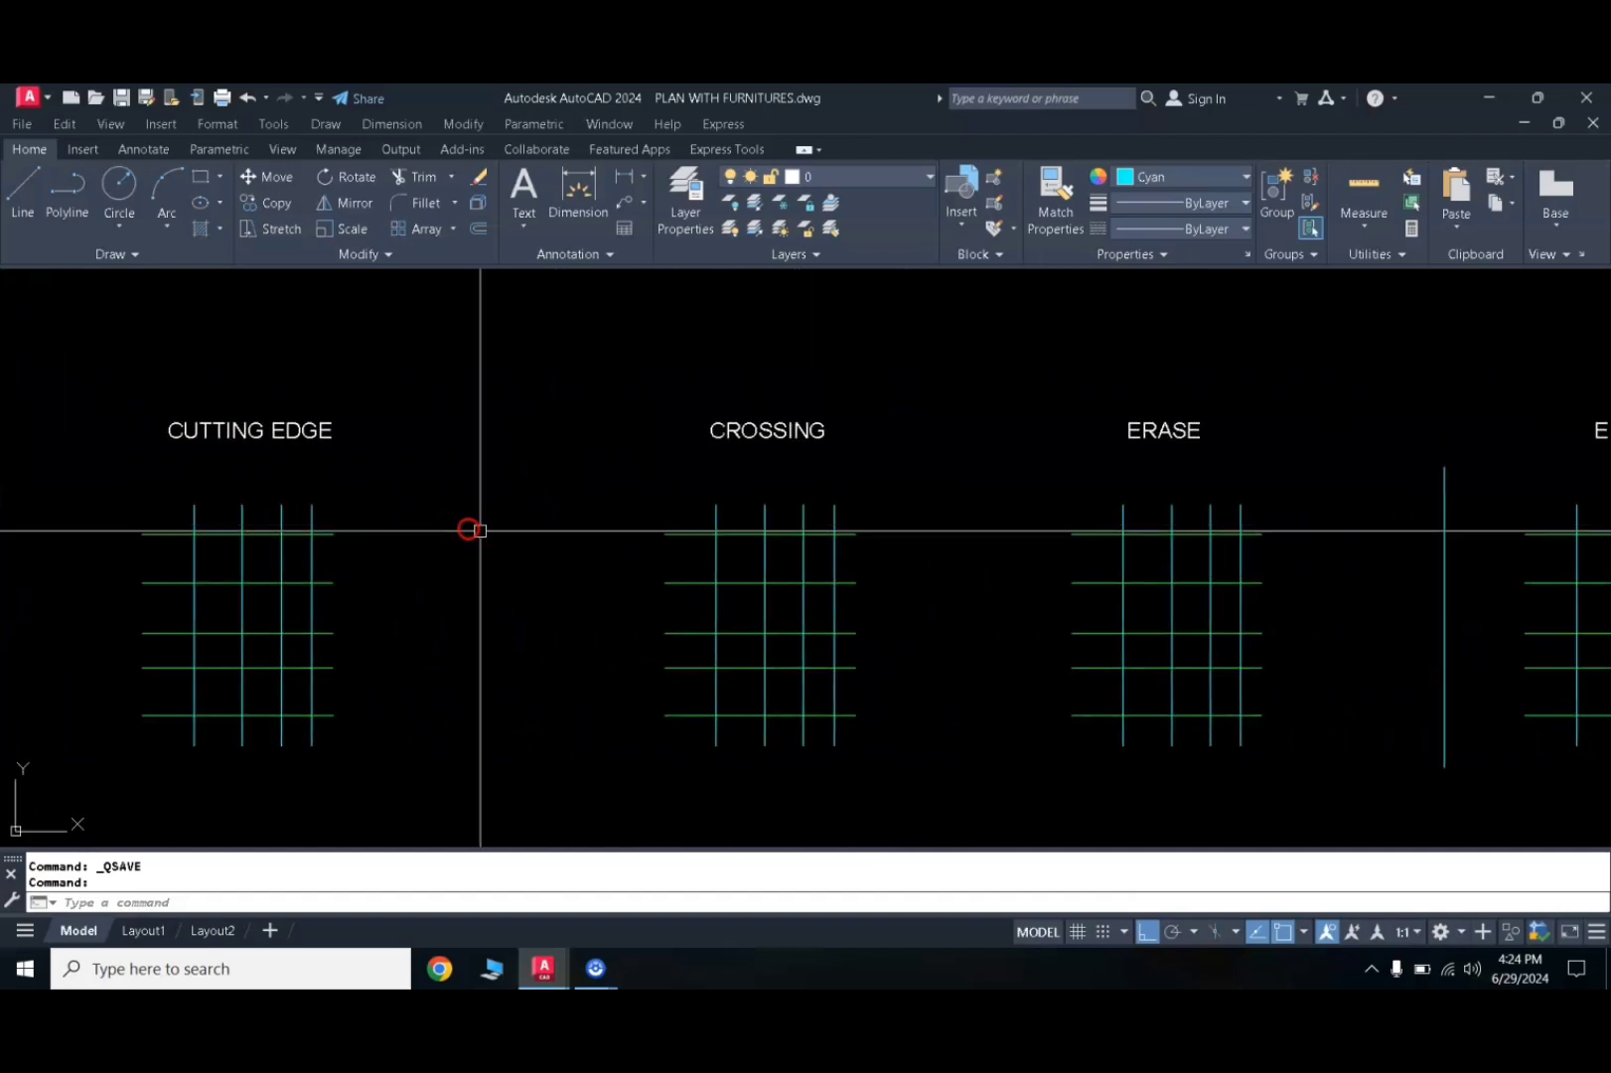
middle_drag(1190, 558, 548, 567)
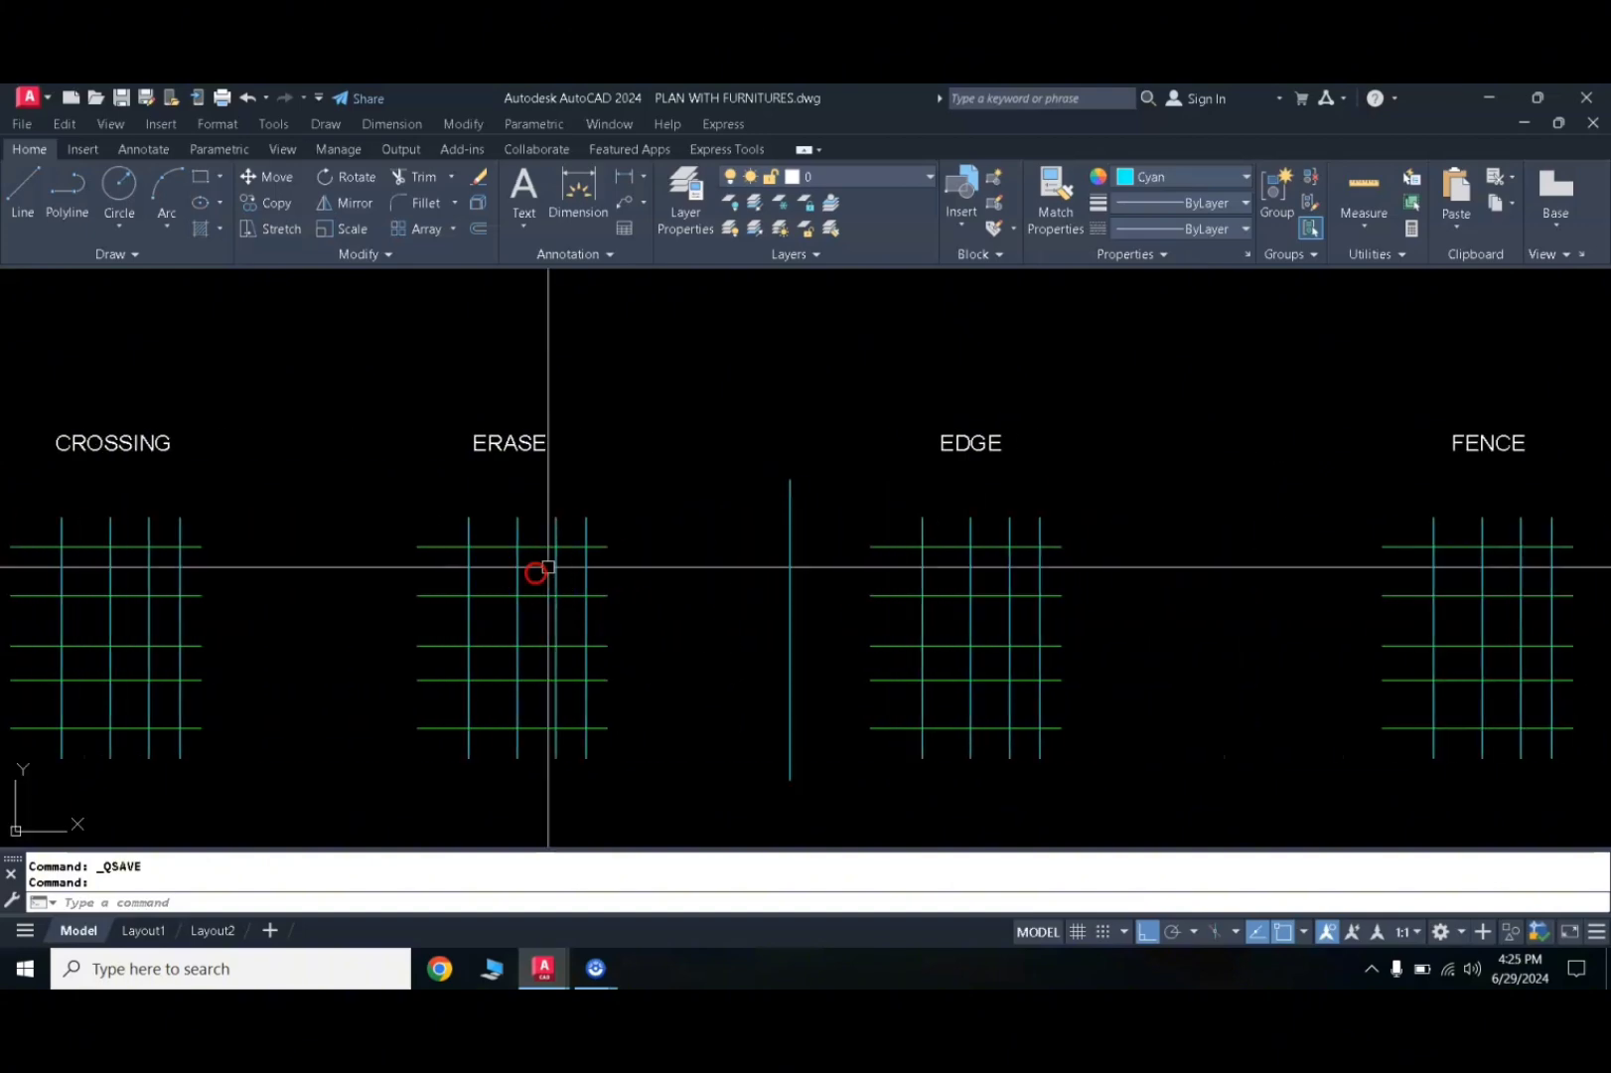
middle_drag(1075, 572, 622, 551)
middle_drag(1255, 539, 737, 542)
middle_drag(1283, 533, 942, 514)
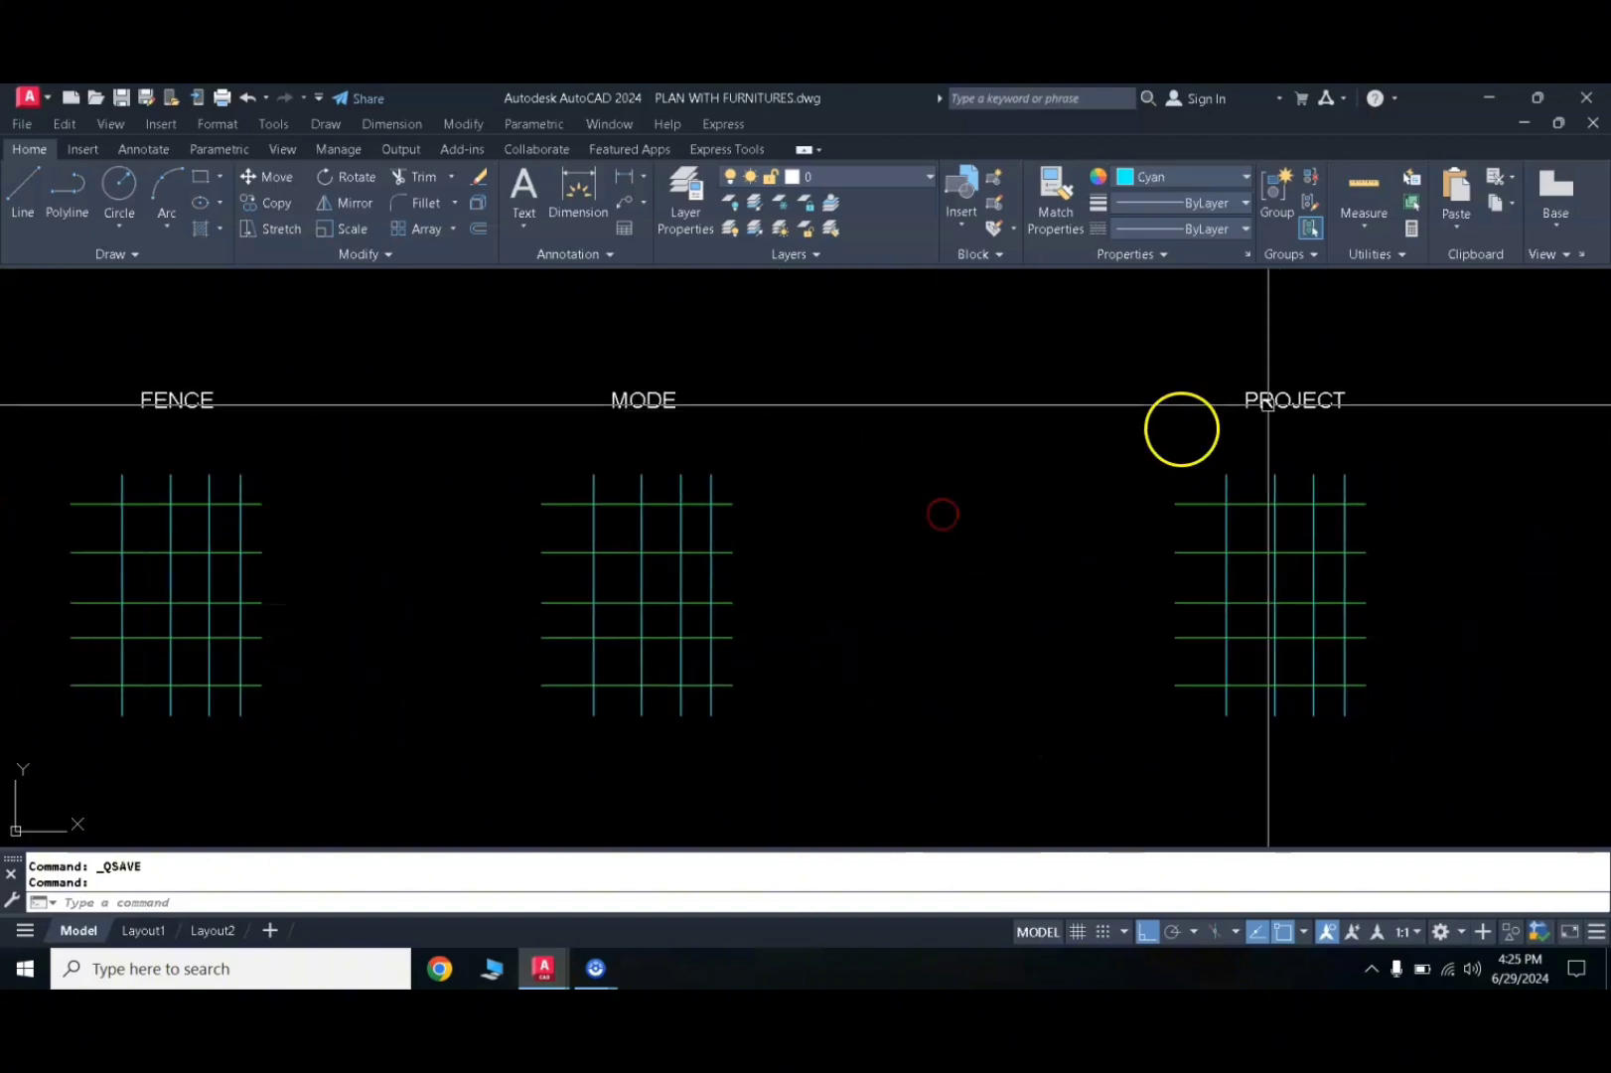
middle_drag(724, 546, 1272, 550)
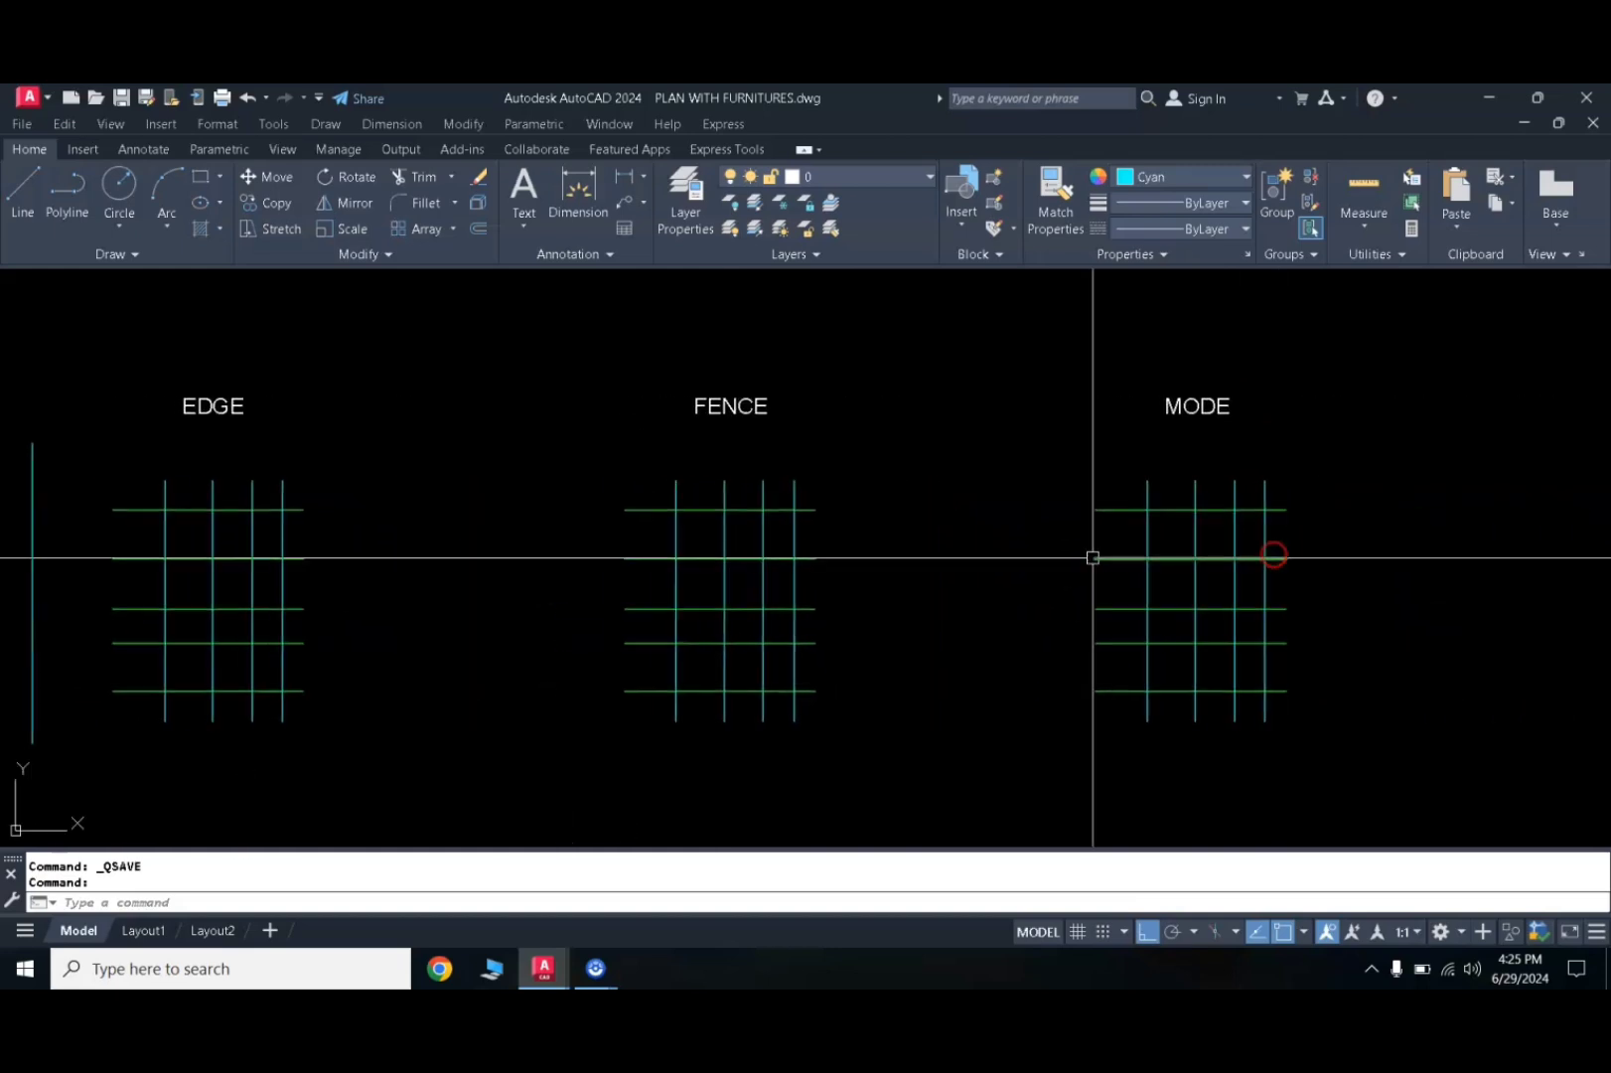
middle_drag(431, 549, 915, 550)
middle_drag(167, 553, 705, 553)
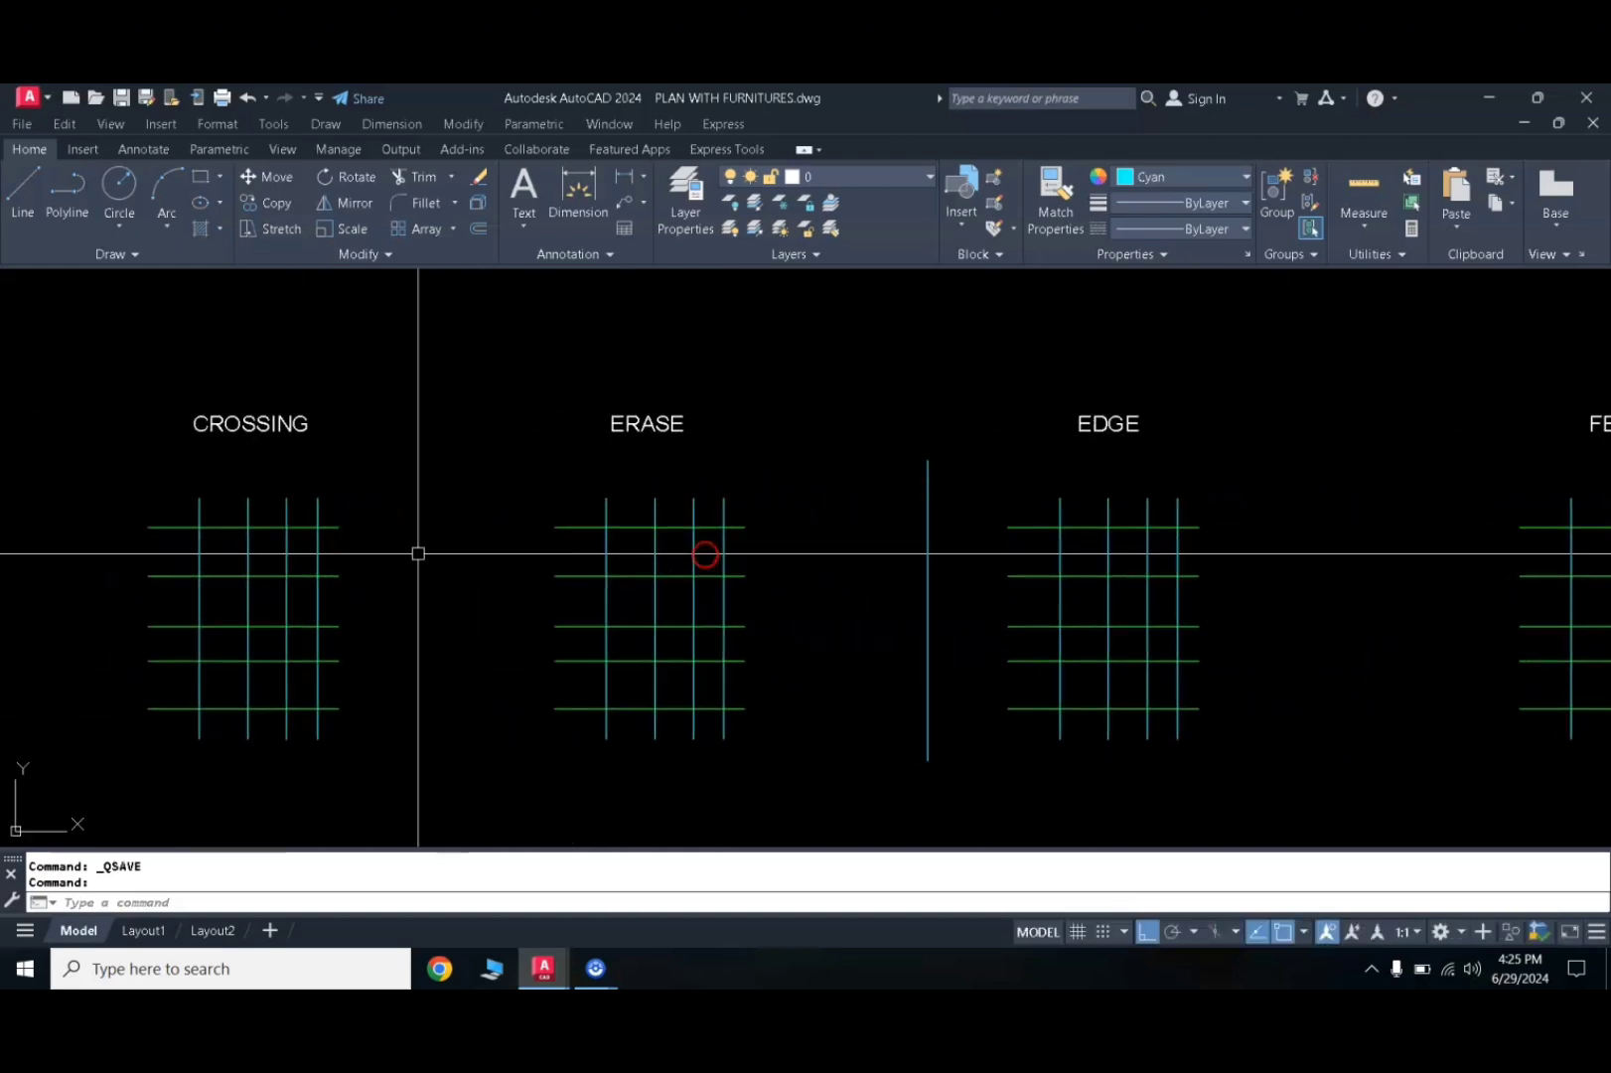
middle_drag(346, 553, 659, 561)
middle_drag(349, 557, 705, 559)
middle_drag(568, 552, 1035, 552)
middle_drag(1122, 592, 927, 593)
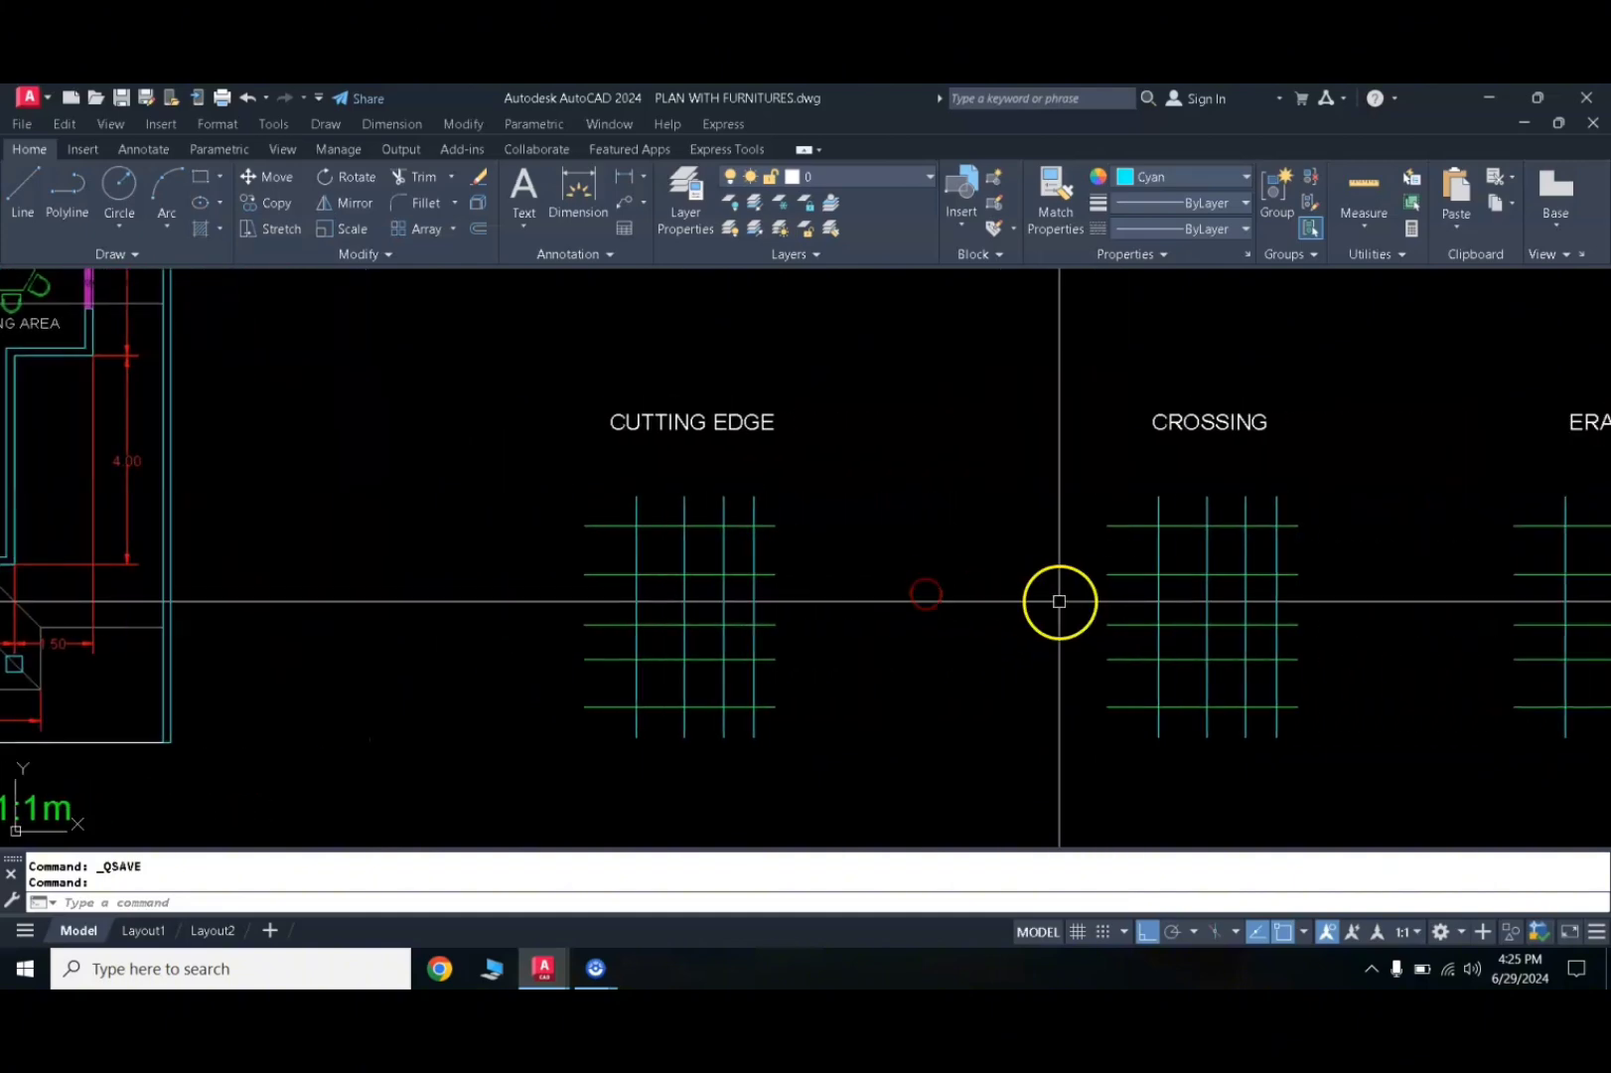
mouse_move(1056, 601)
middle_down()
mouse_move(698, 602)
mouse_move(838, 550)
middle_up()
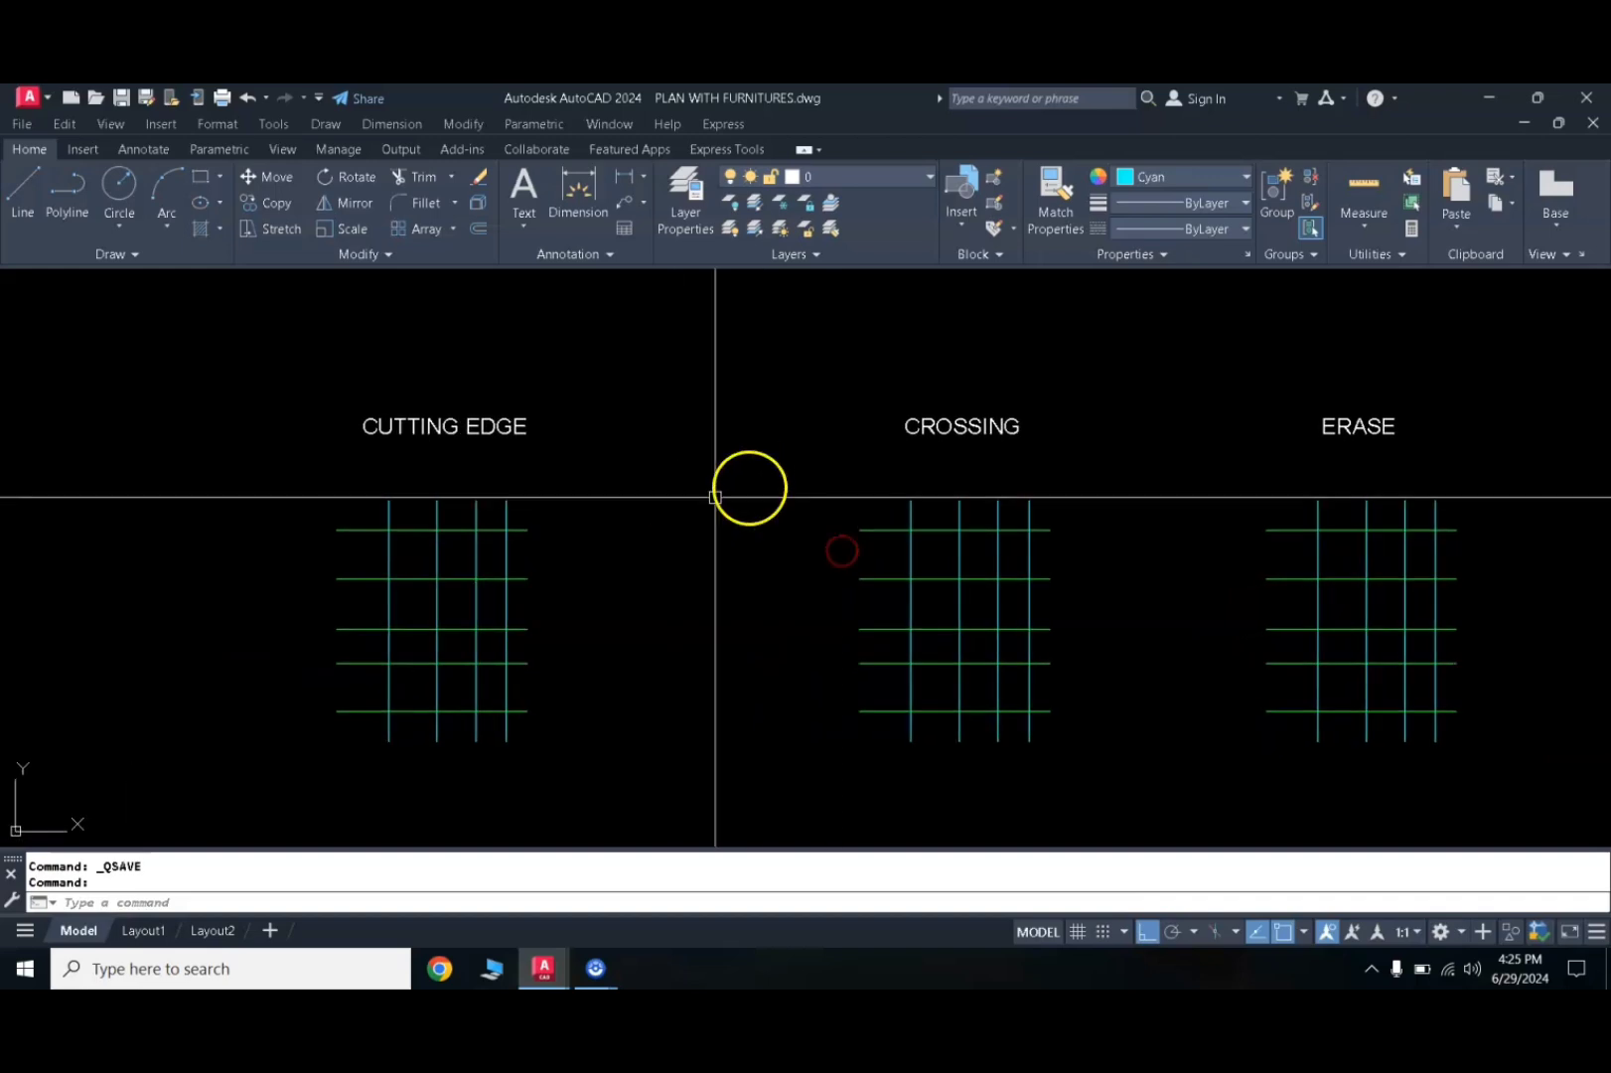
mouse_move(697, 522)
middle_down()
mouse_move(753, 513)
mouse_move(686, 536)
middle_up()
scroll(695, 504, down, 3)
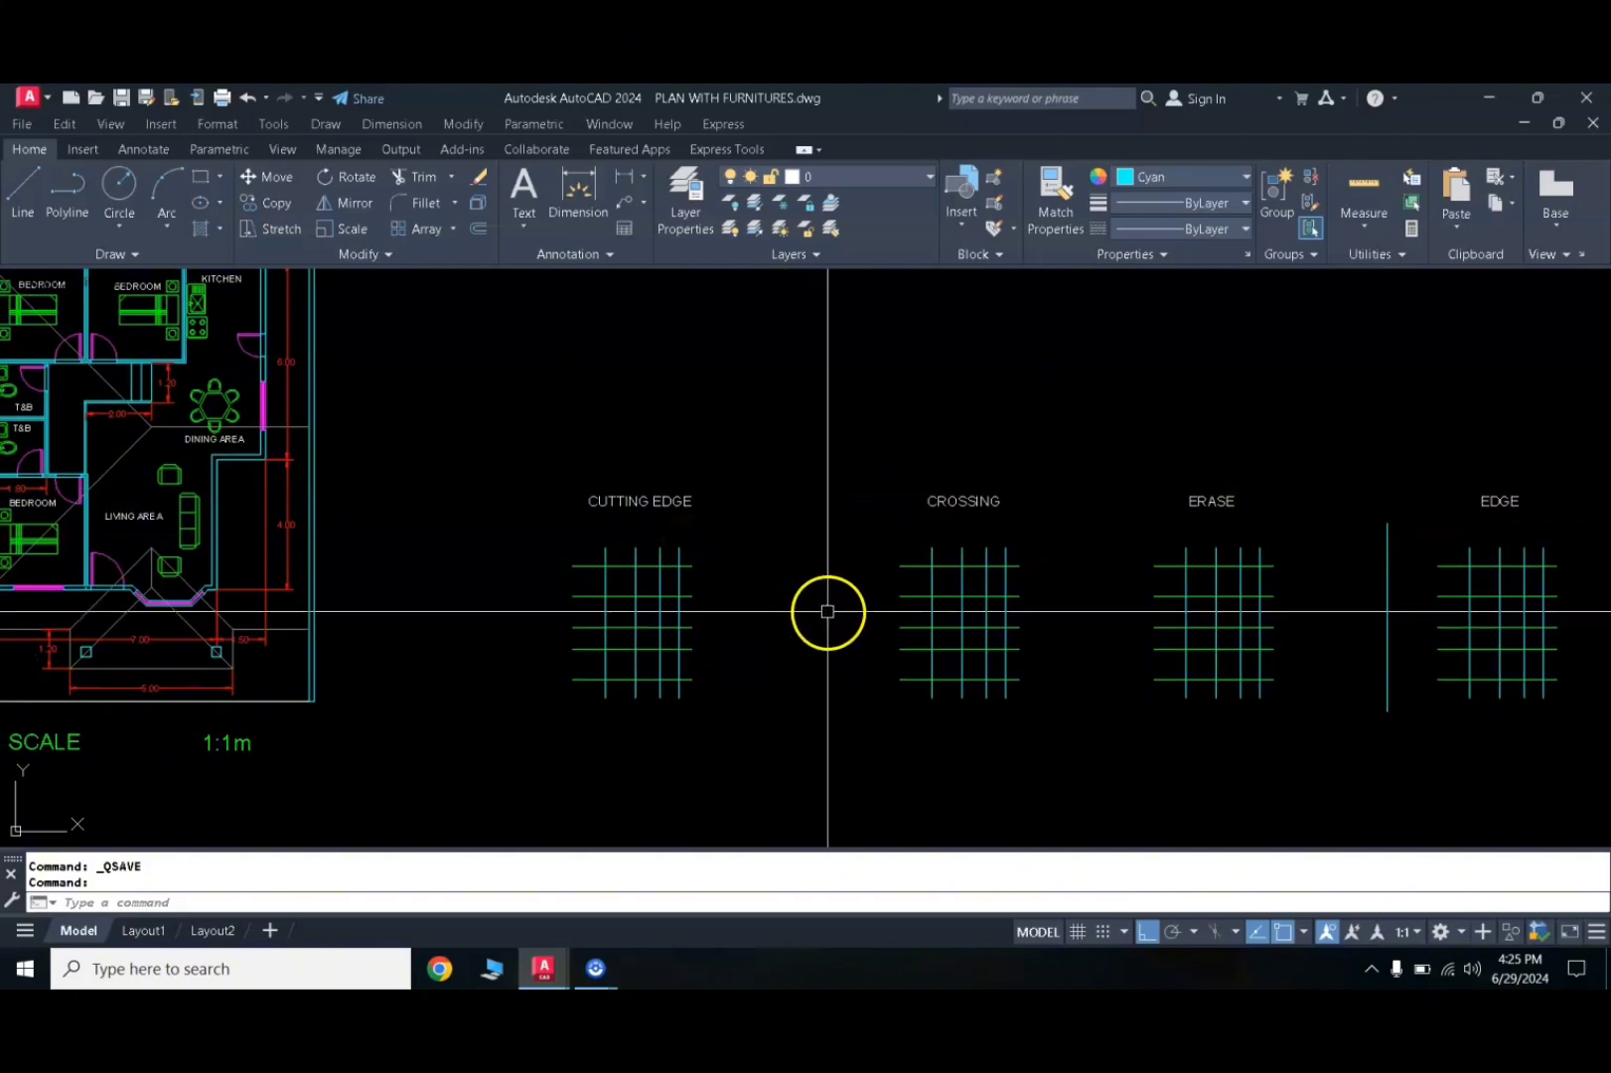
middle_drag(837, 593, 732, 597)
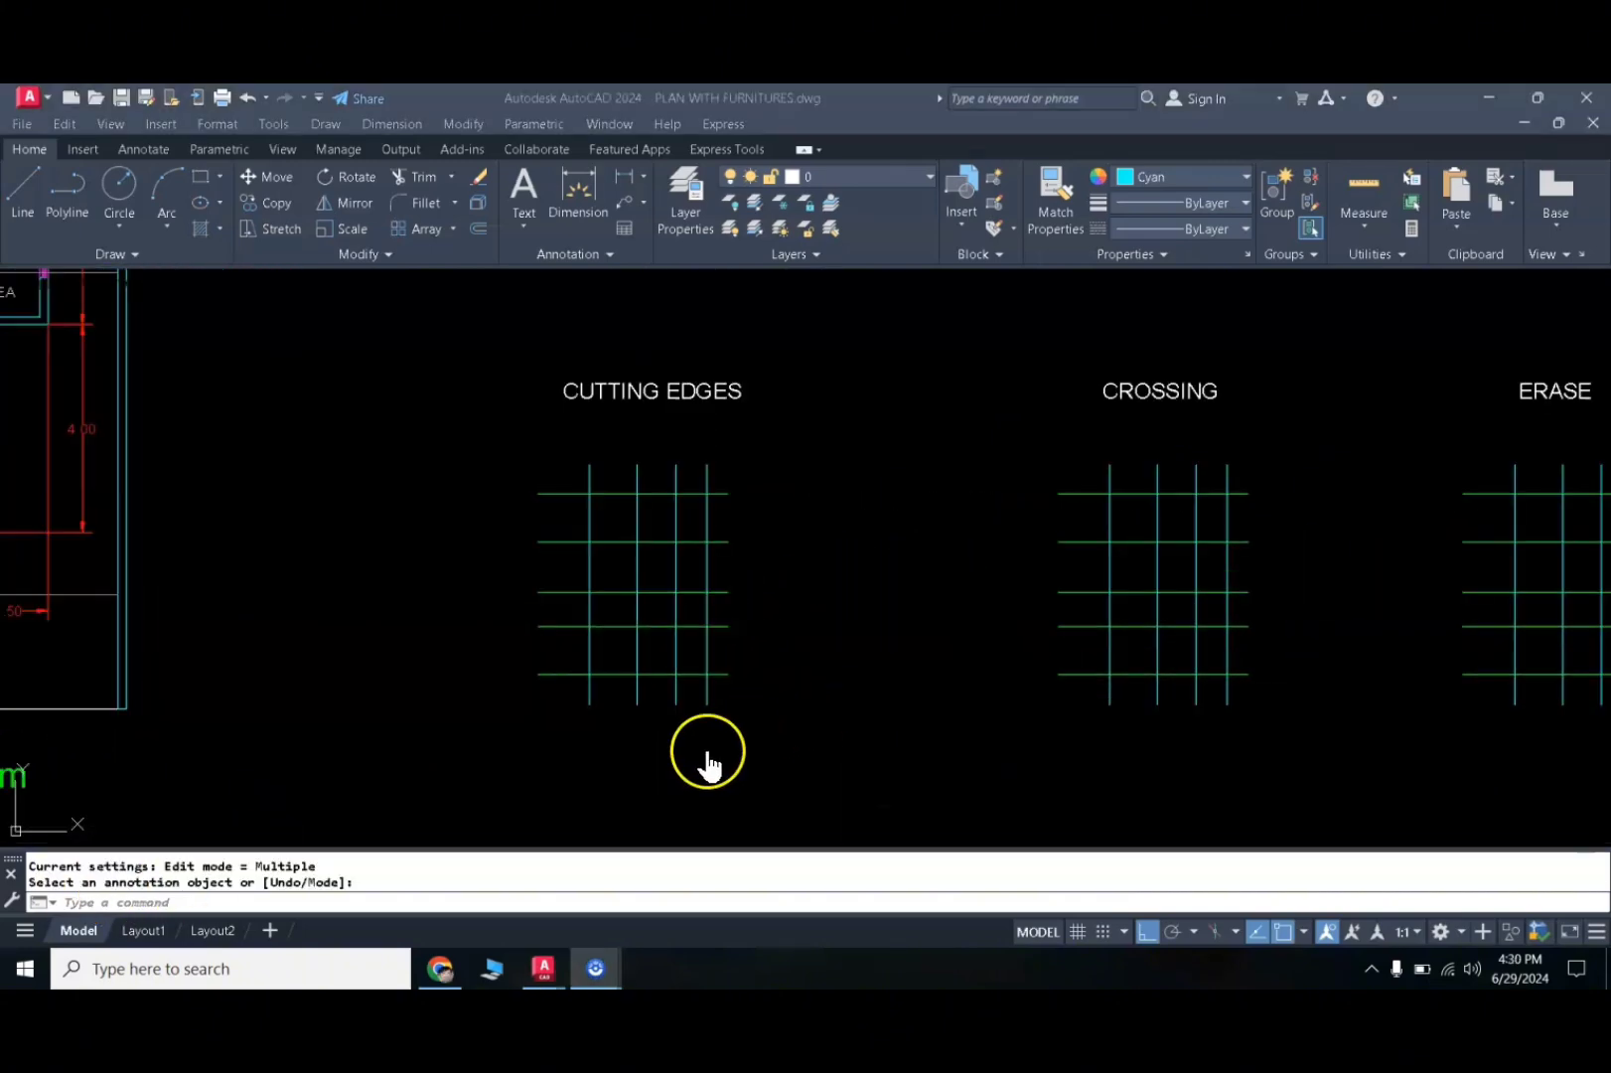
- Trim the left overhangs of all five horizontal lines in the CUTTING EDGES grid, using its leftmost vertical line as the cutting edge
click(665, 761)
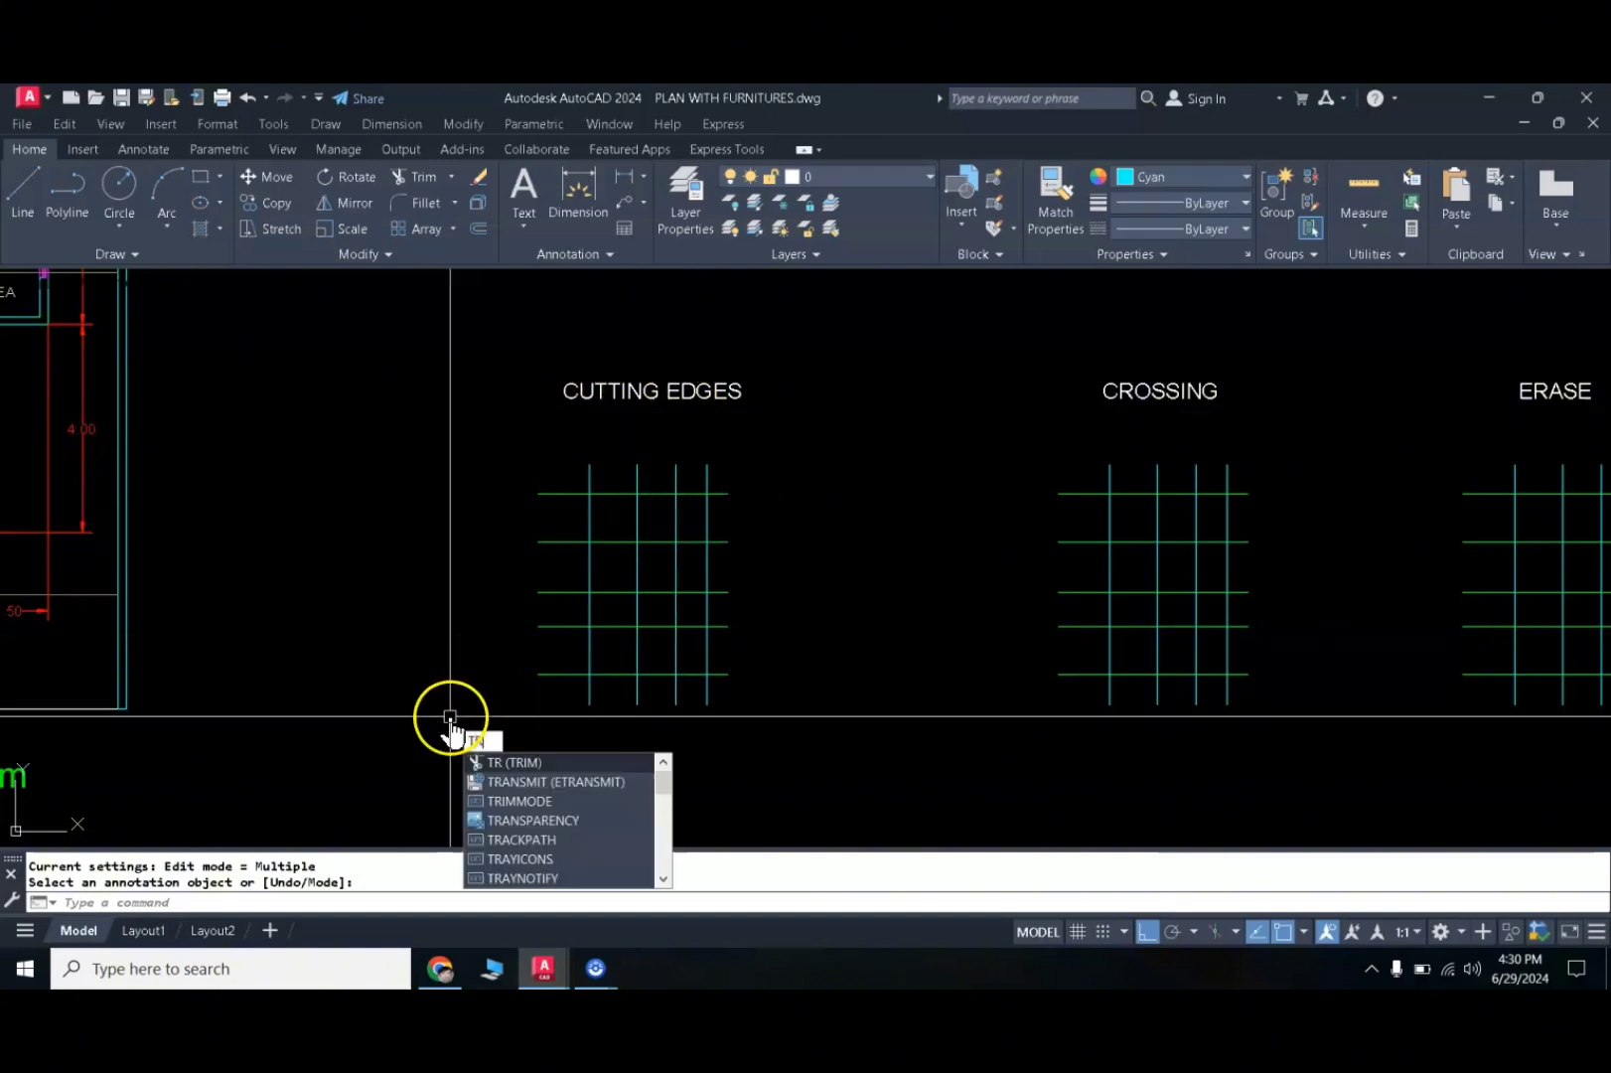
key(Return)
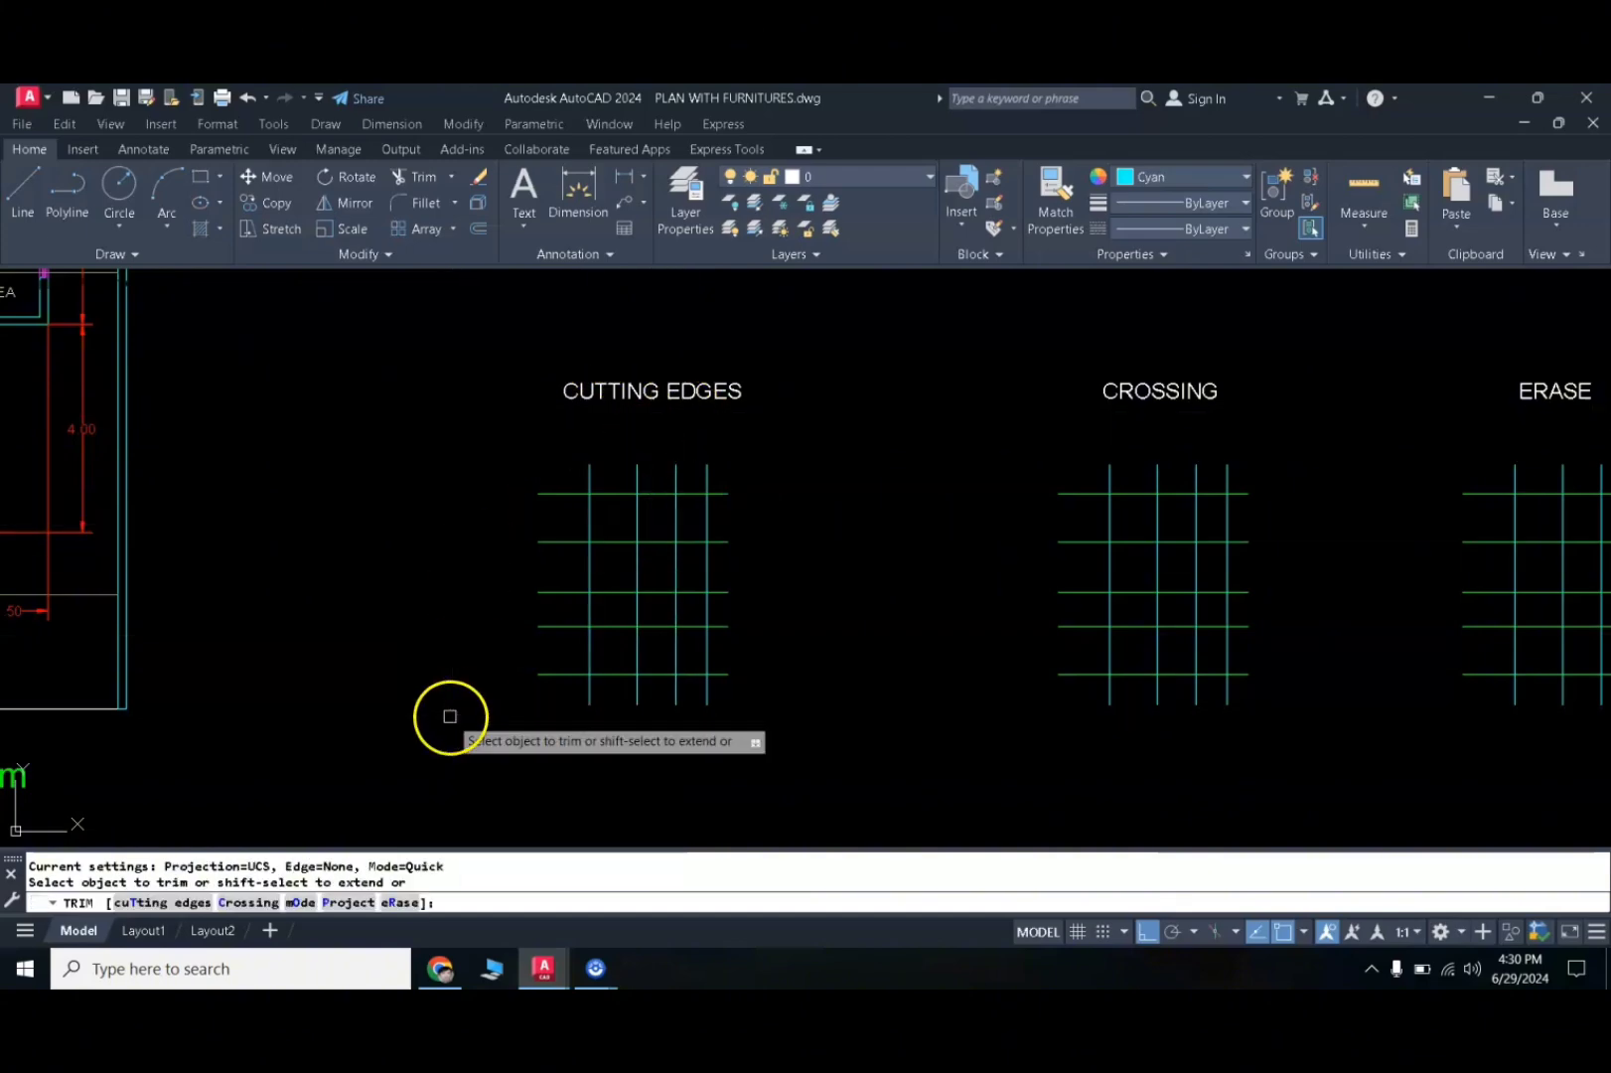
click(164, 903)
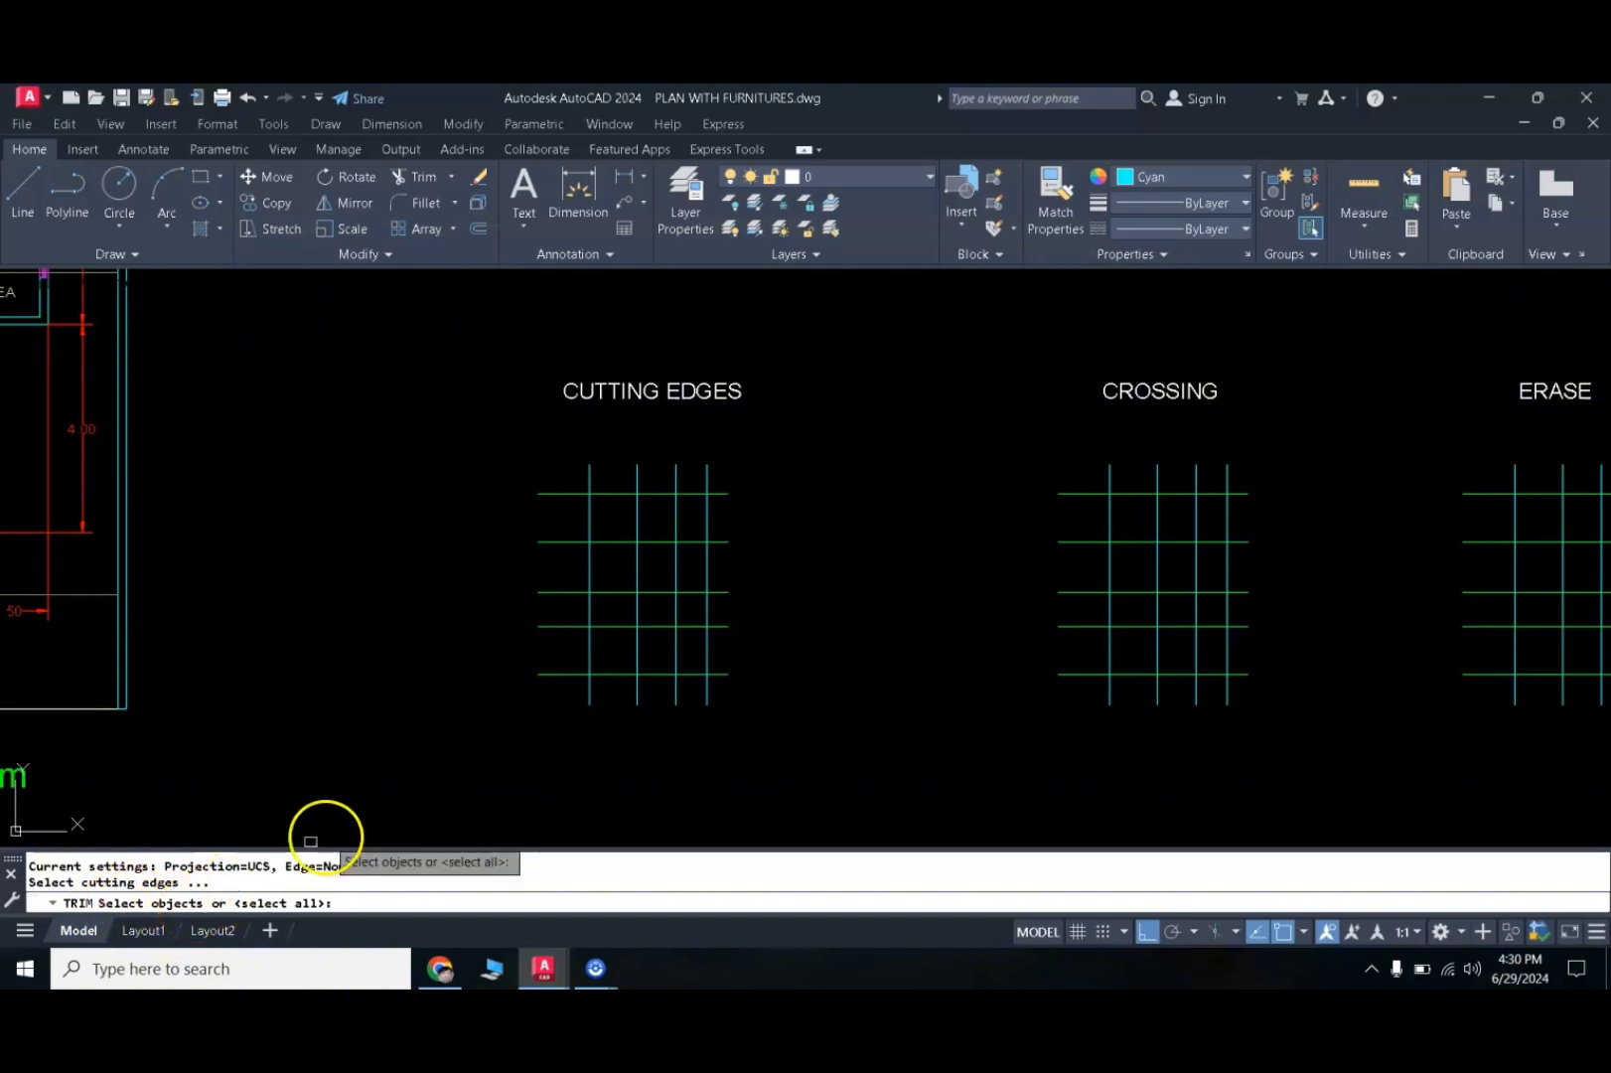
click(587, 563)
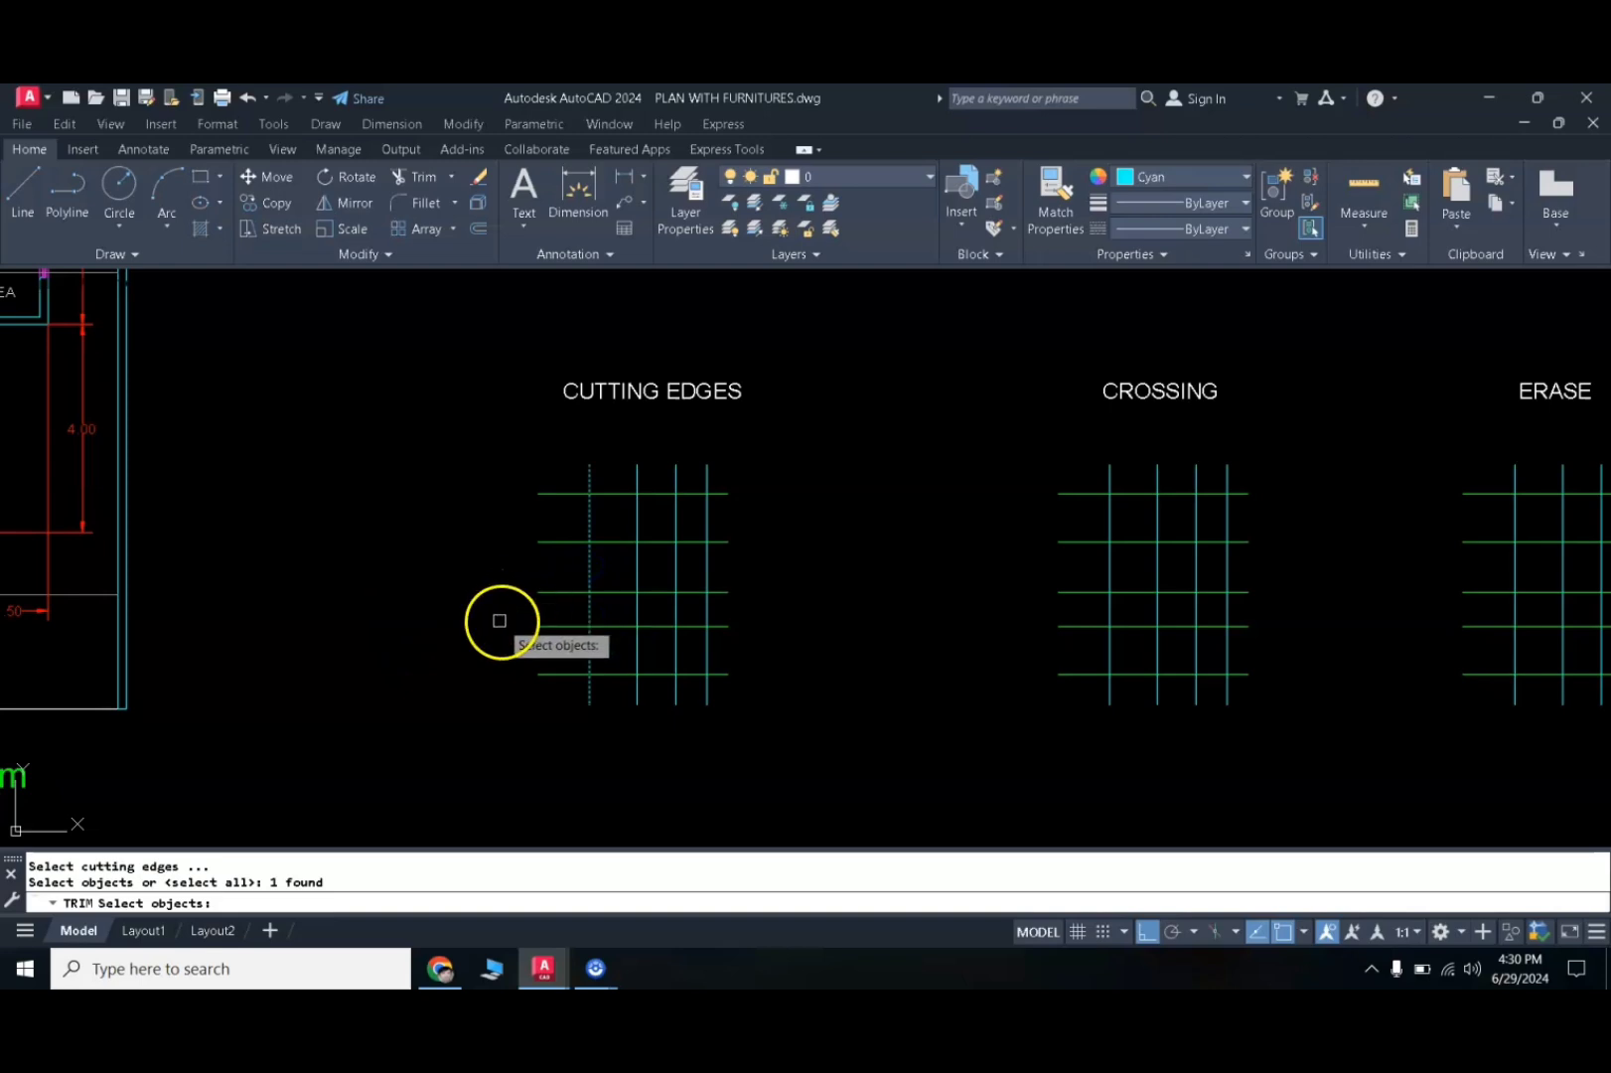
key(Return)
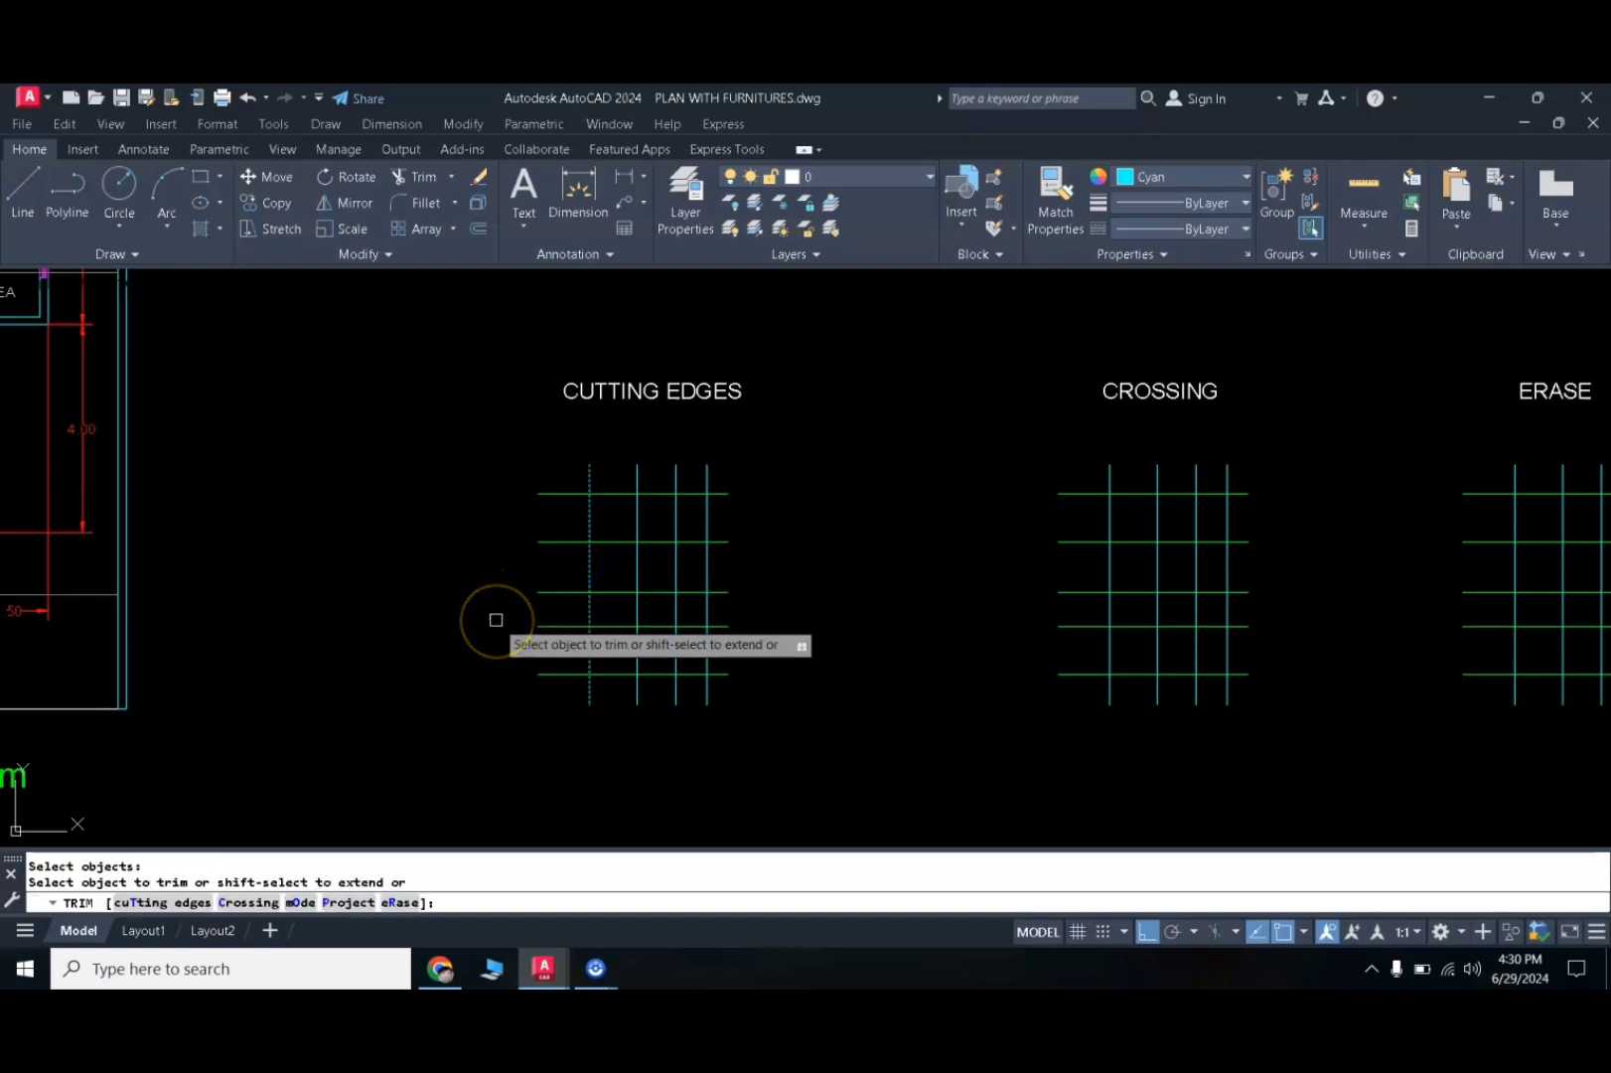
click(543, 494)
click(543, 540)
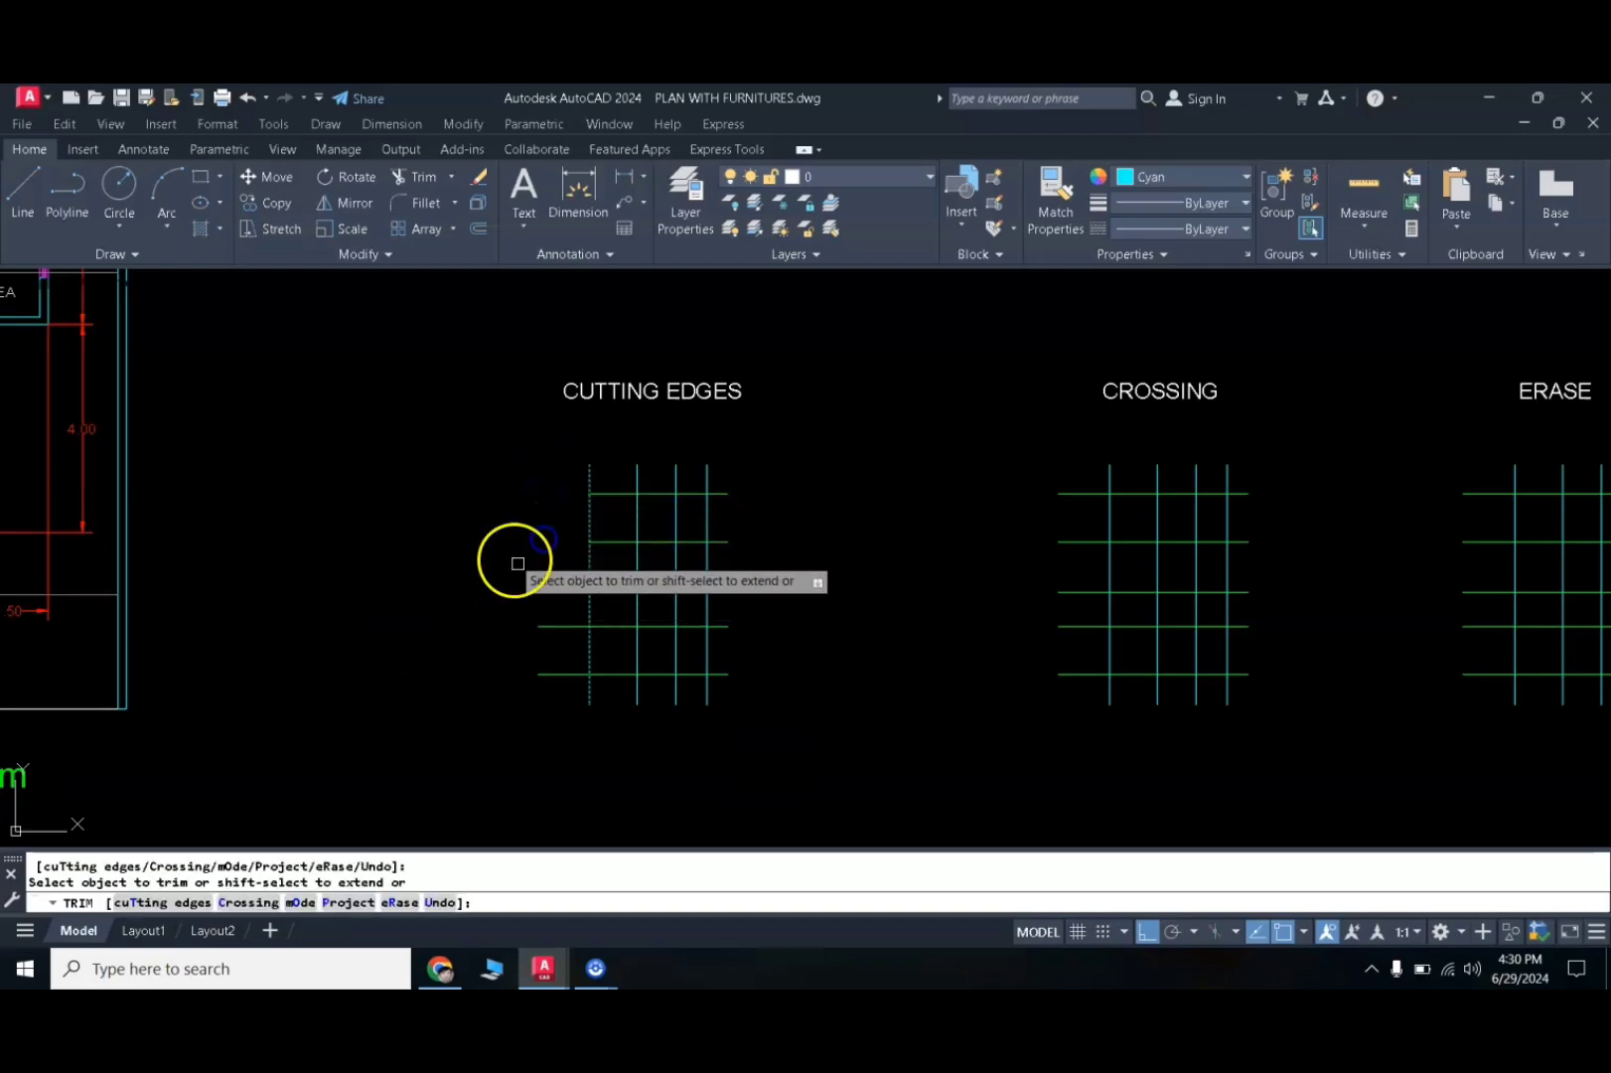
drag(540, 584, 541, 680)
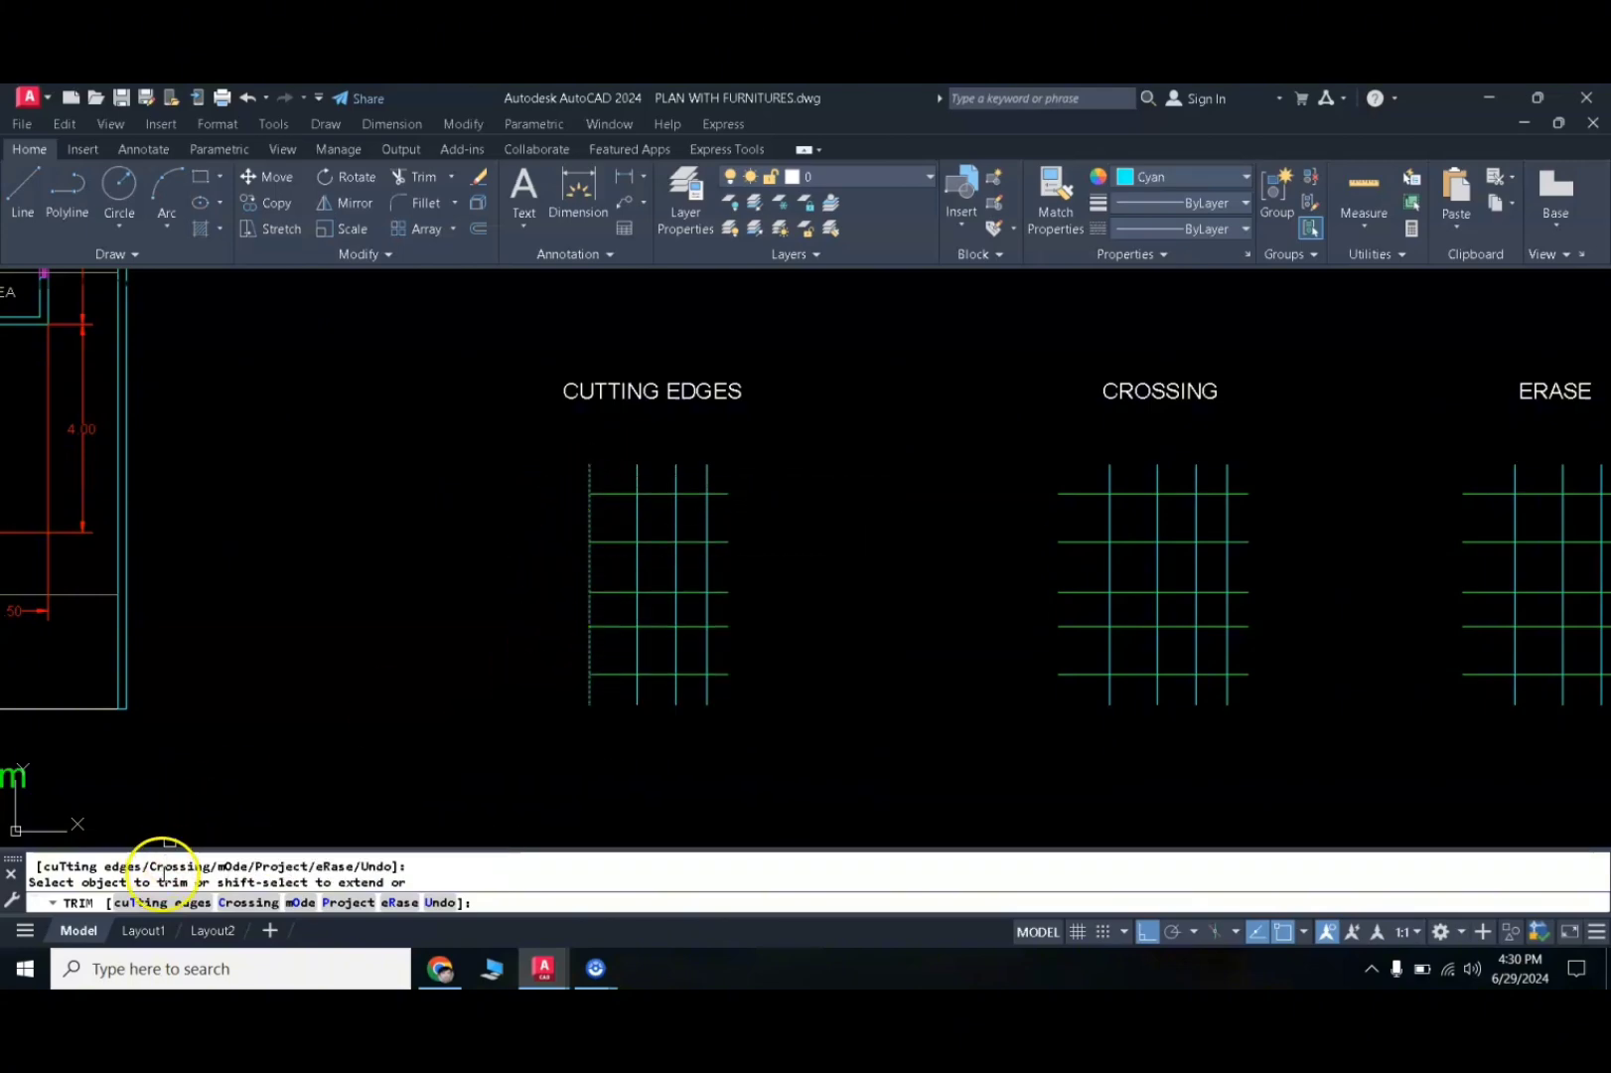
- Trim the right overhangs of the second and third horizontal lines at the rightmost vertical cutting edge, and undo the whole trim
click(164, 903)
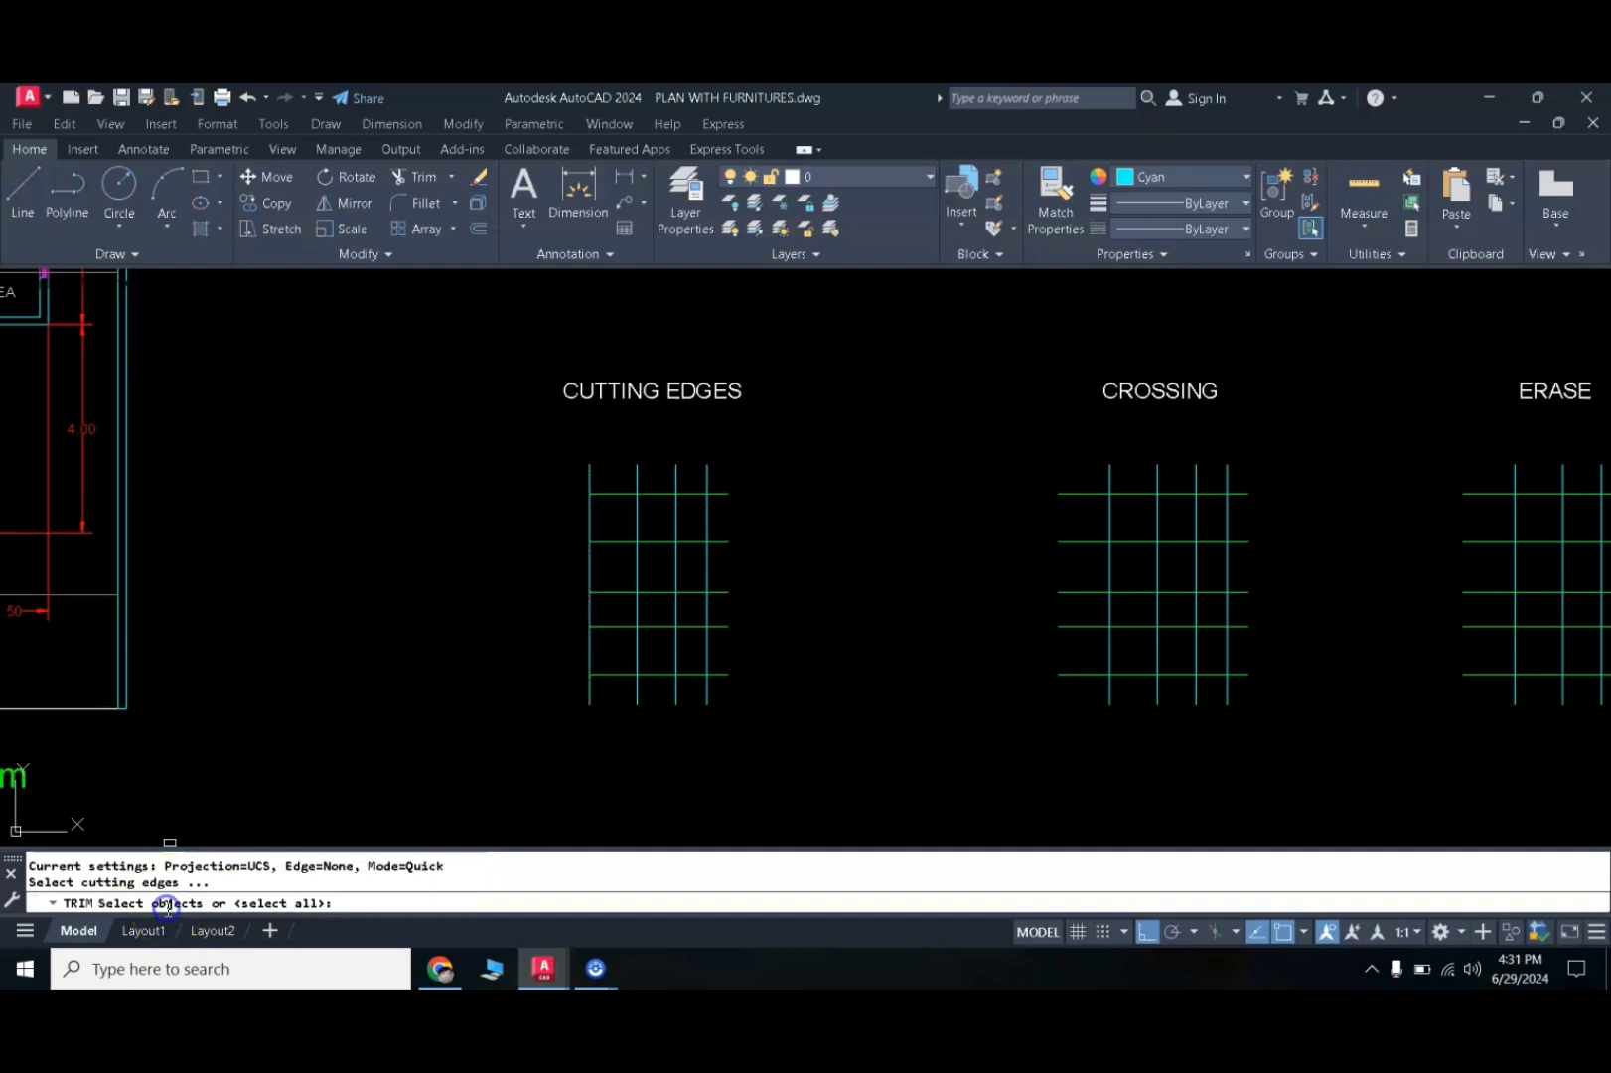
click(707, 574)
right_click(759, 576)
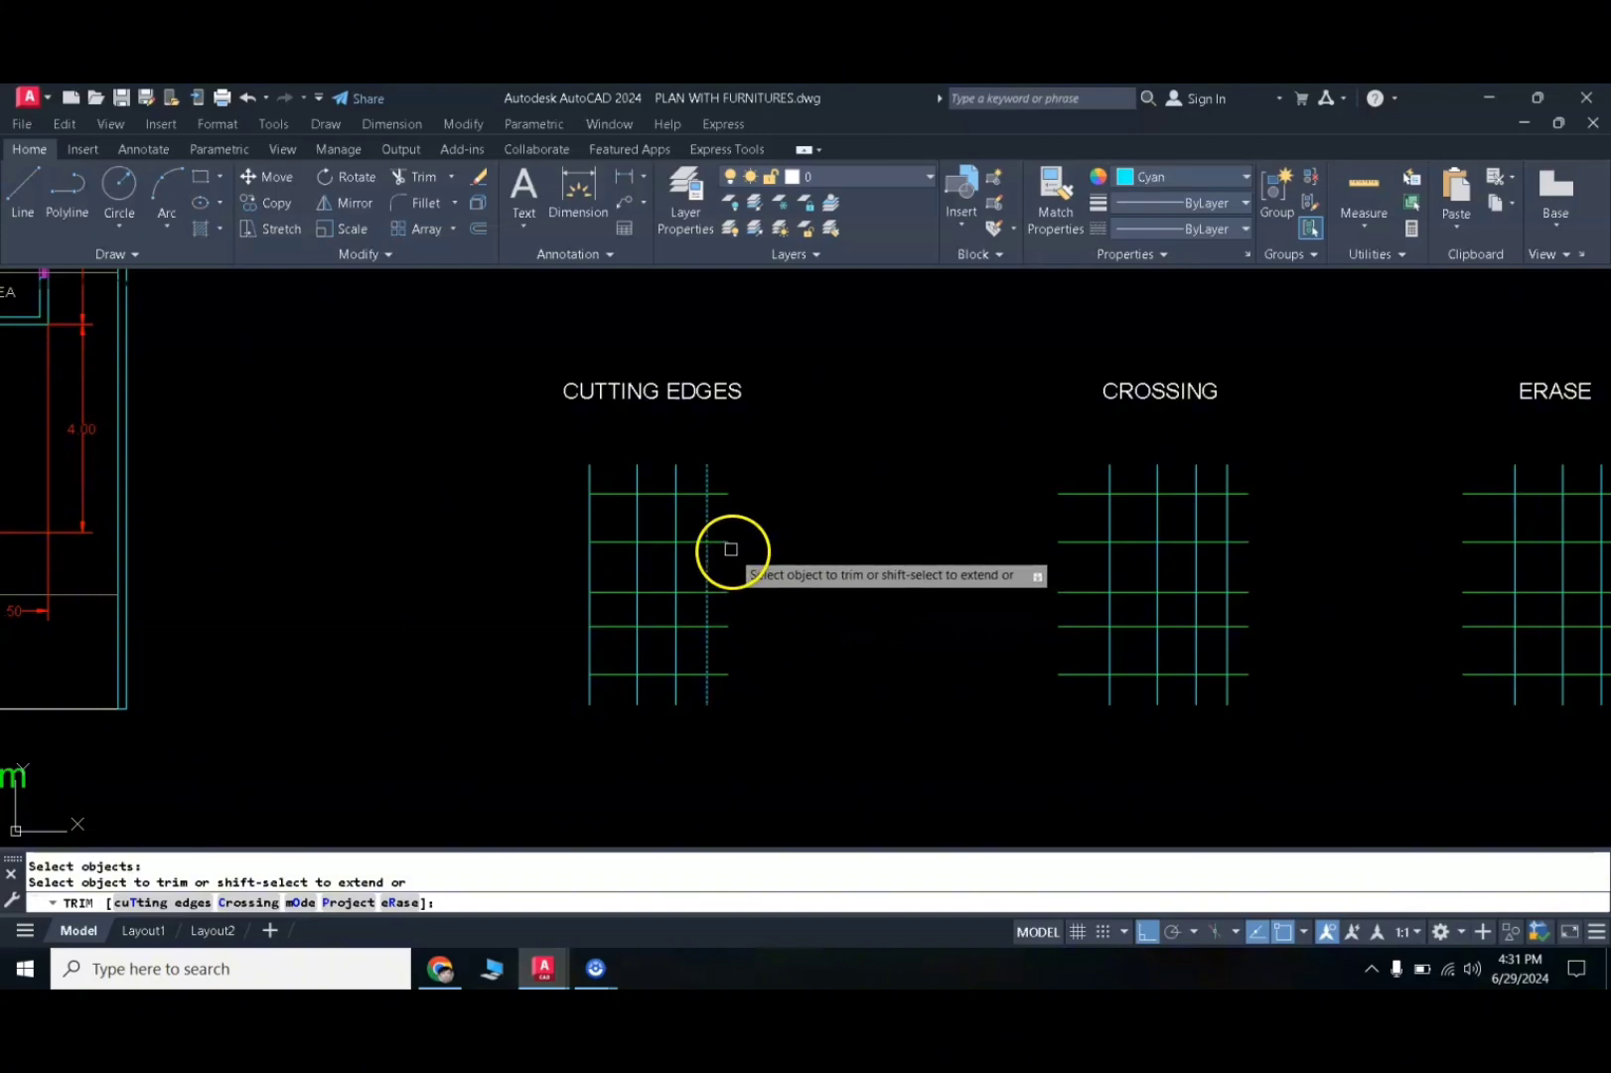
click(727, 594)
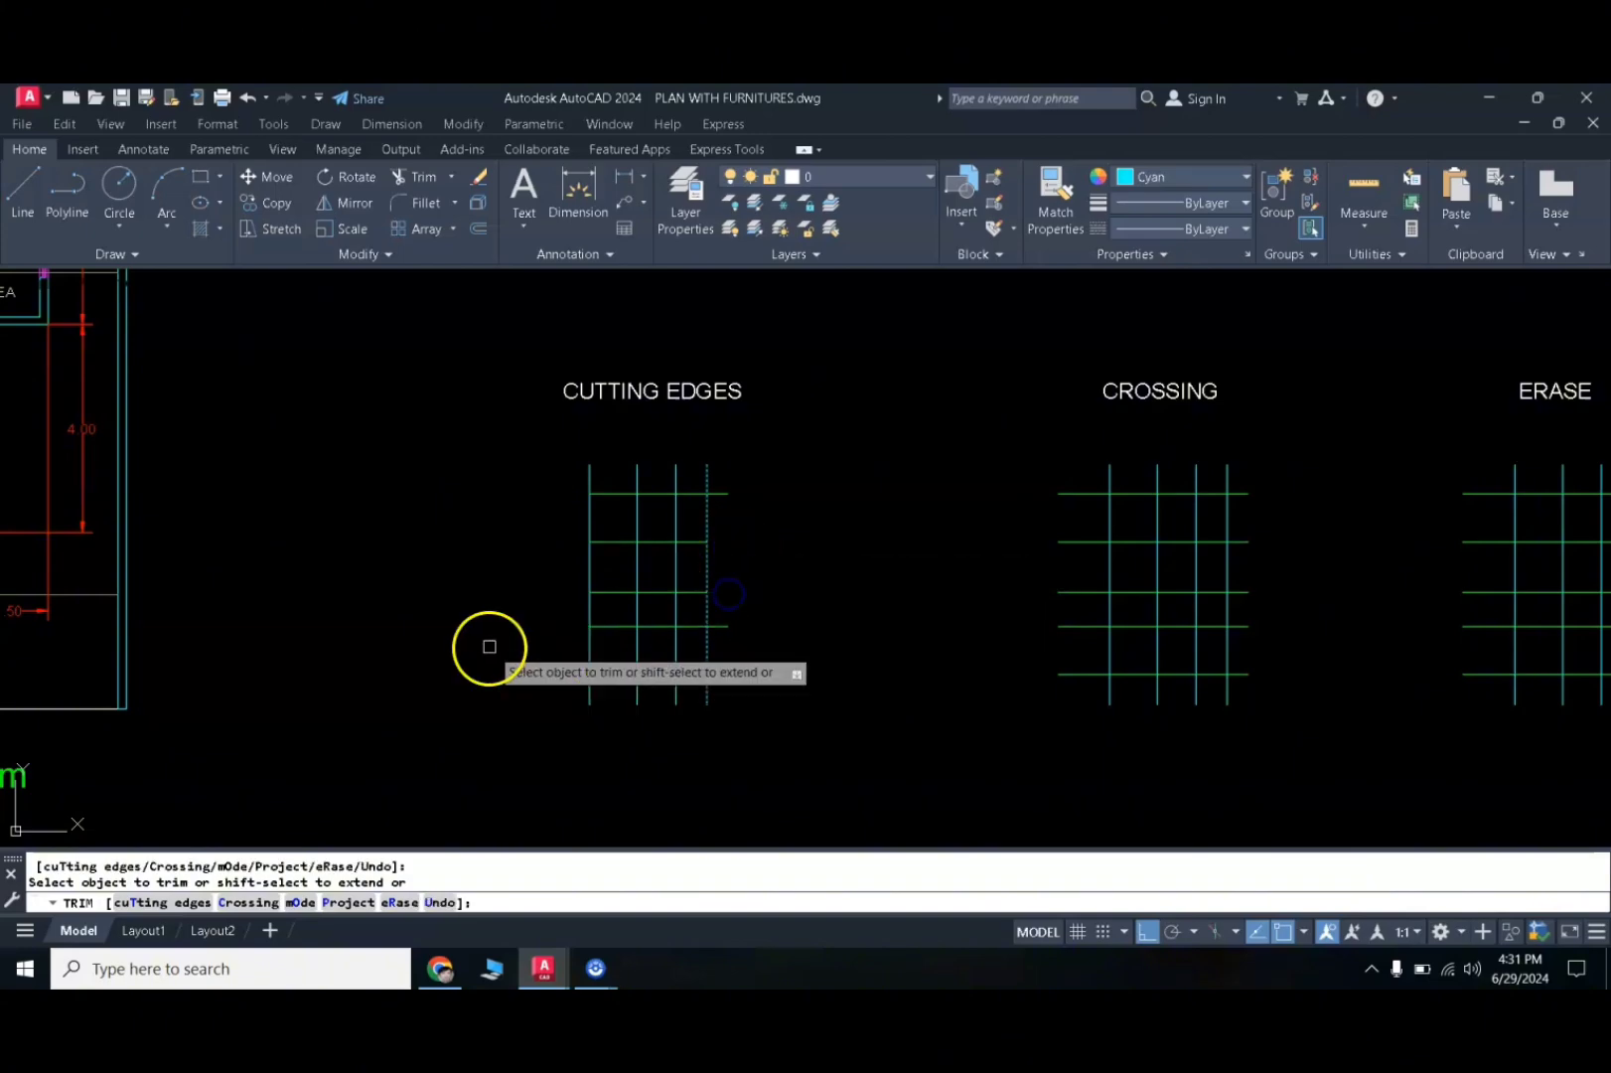
right_click(450, 640)
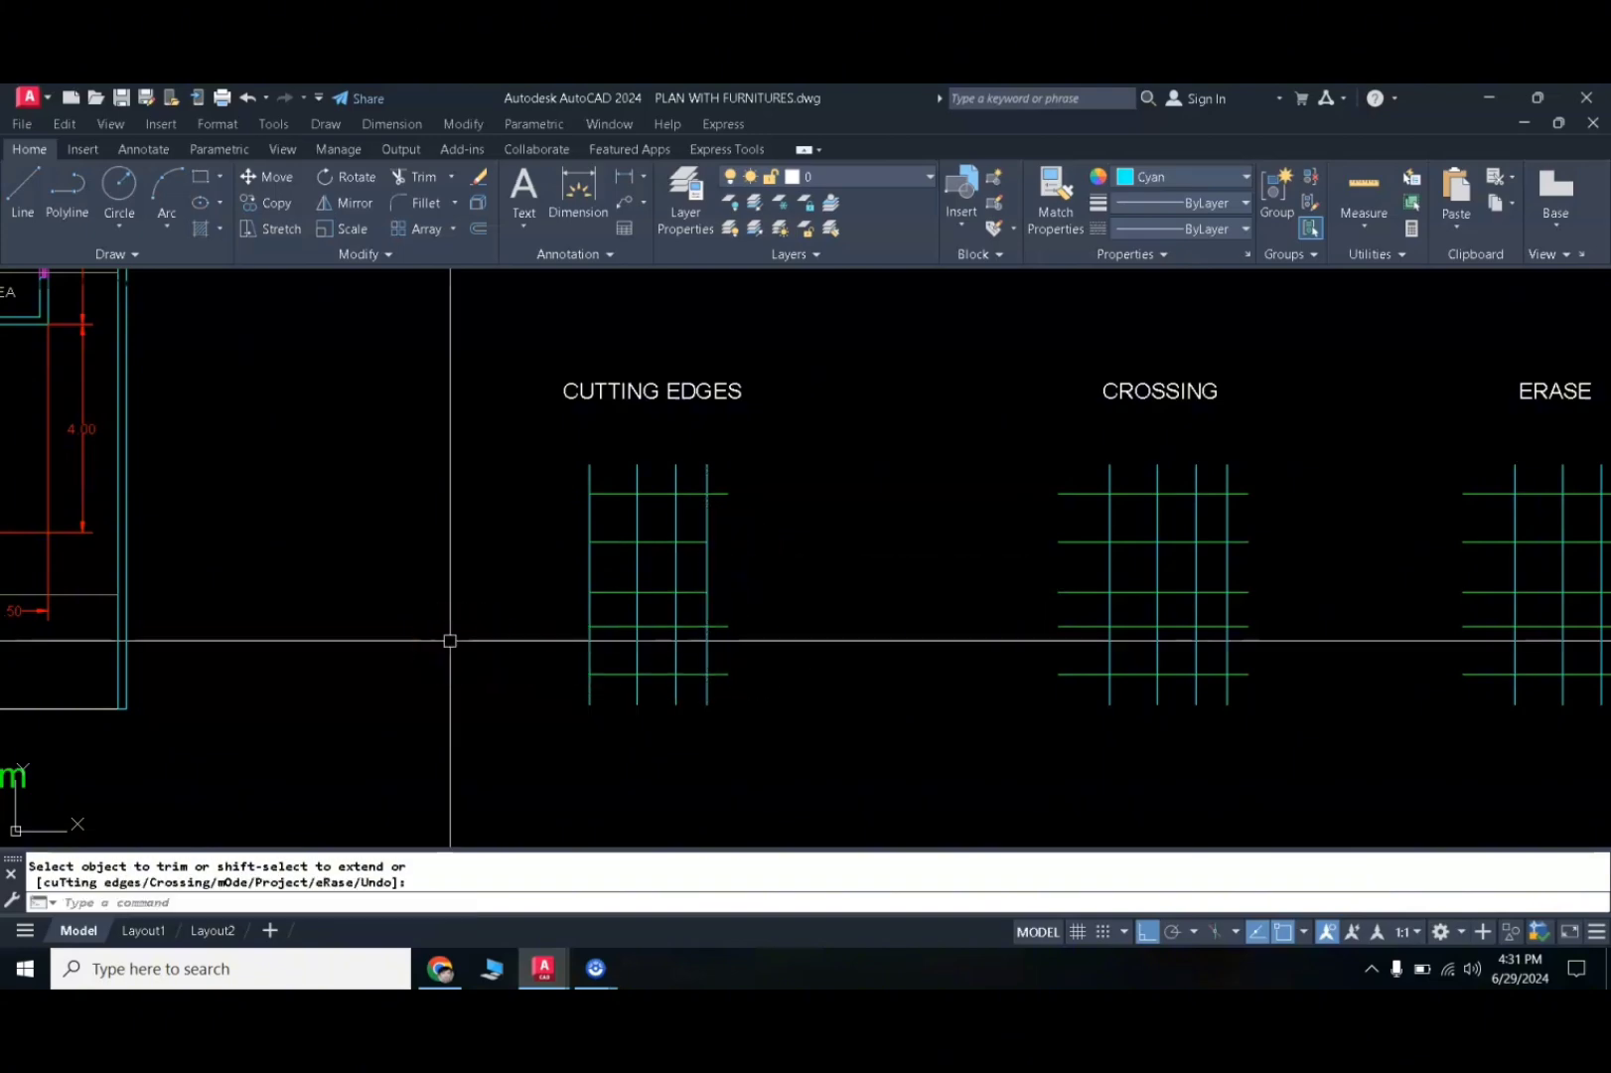
text(u)
key(Return)
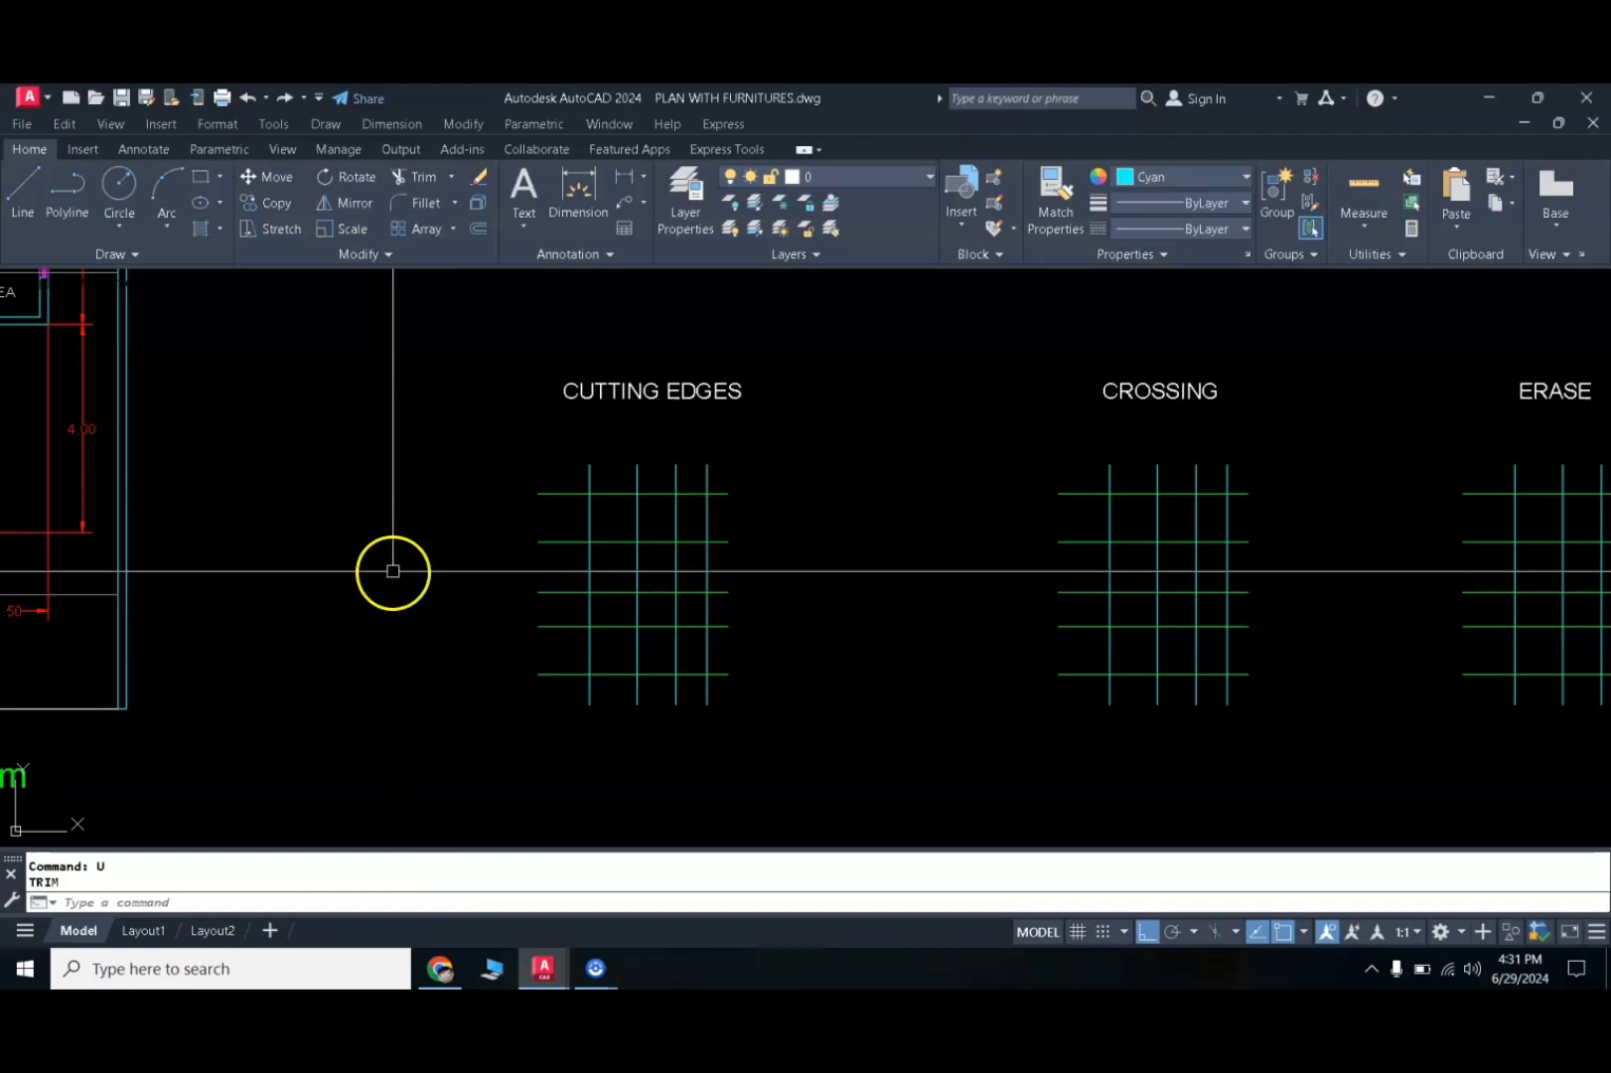
- Trim the left overhangs of all five horizontal lines in the CROSSING grid with the Trim command's Crossing option
middle_drag(931, 578, 437, 596)
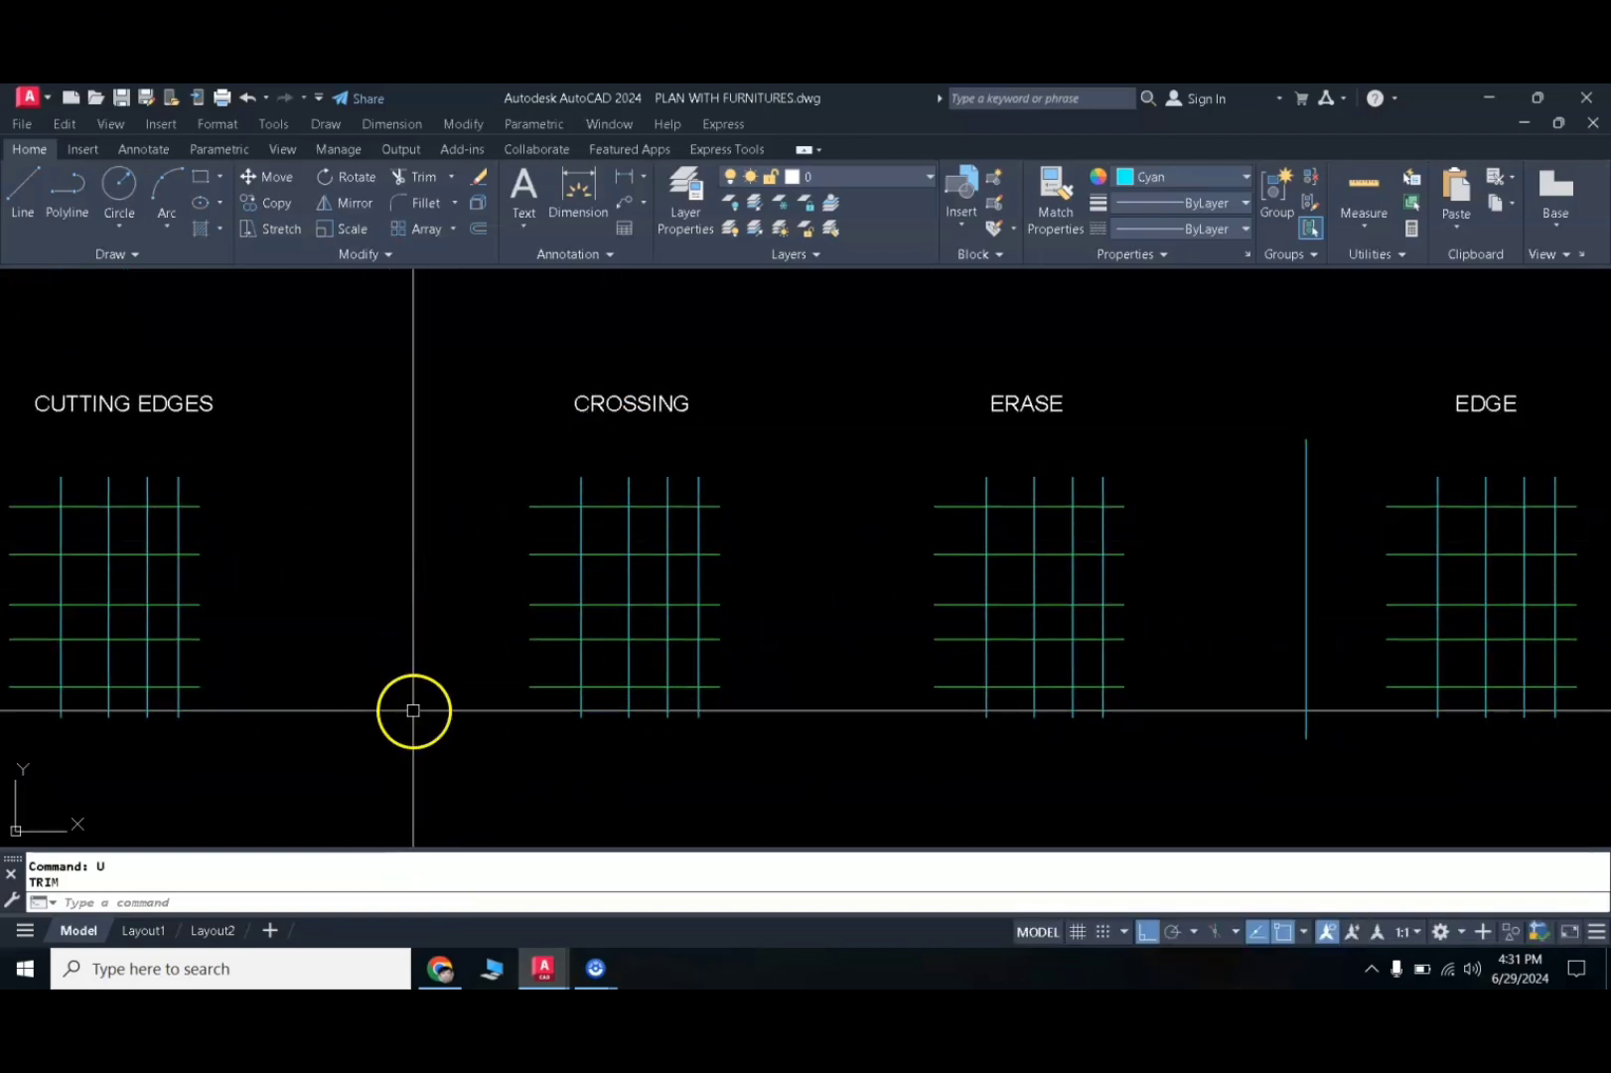
key(Return)
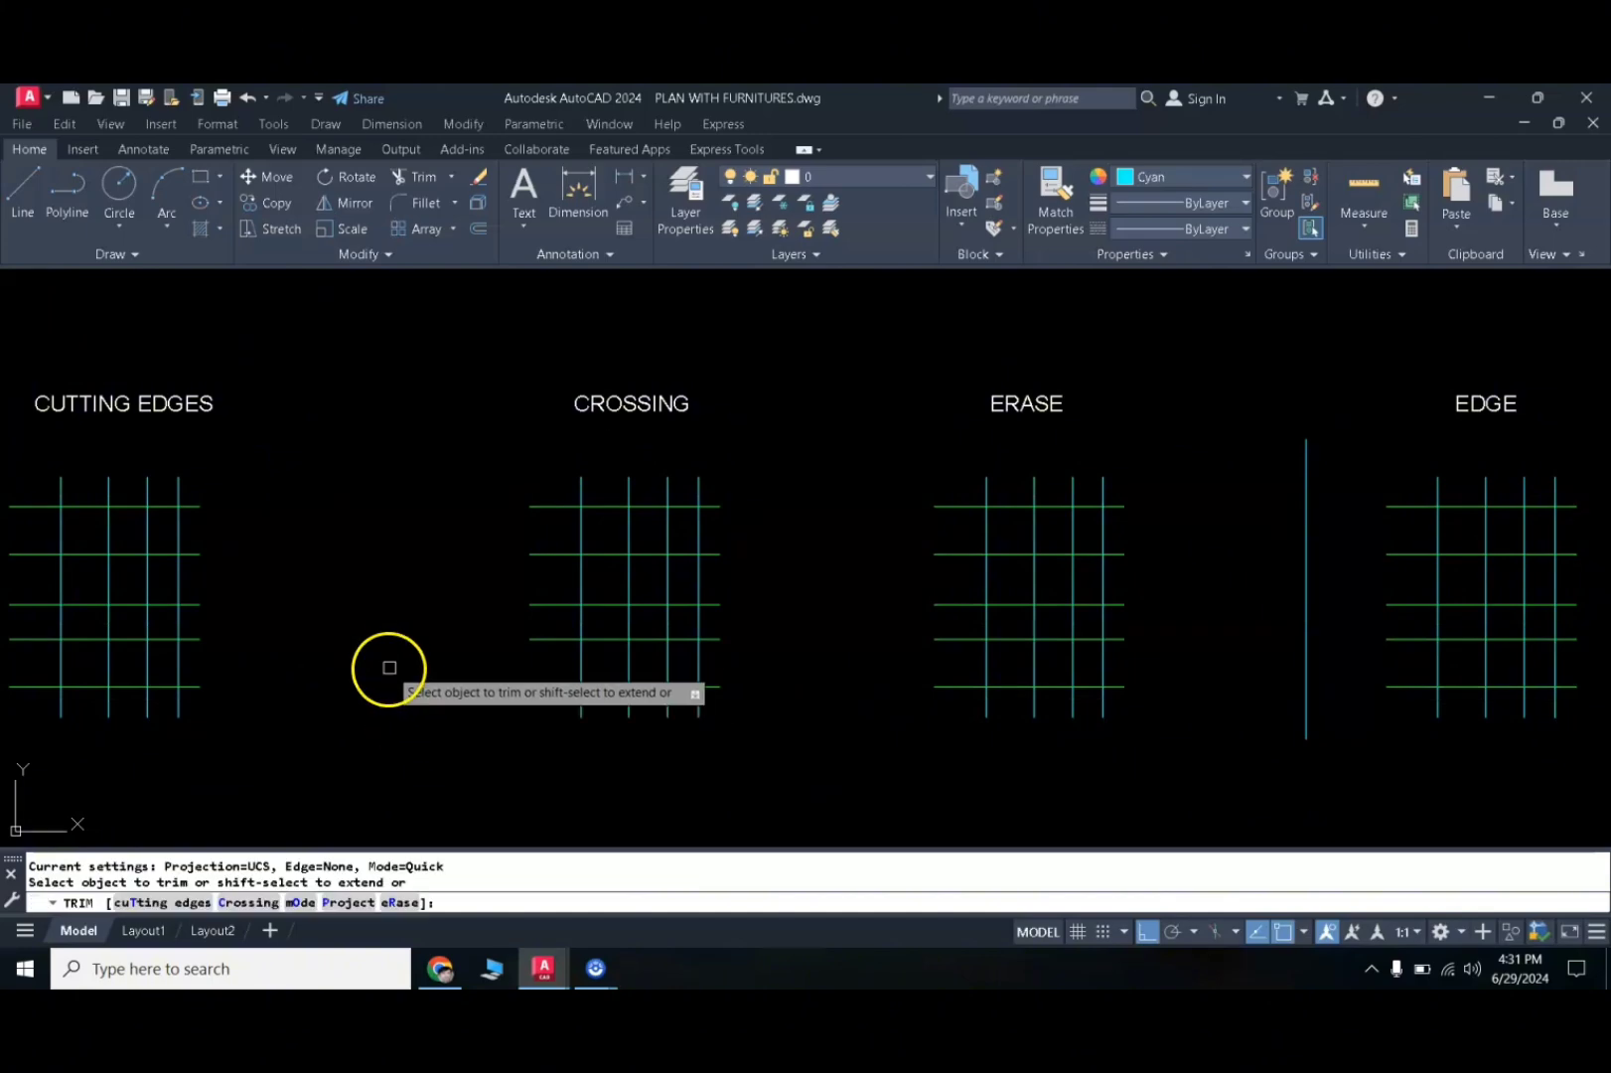
click(247, 904)
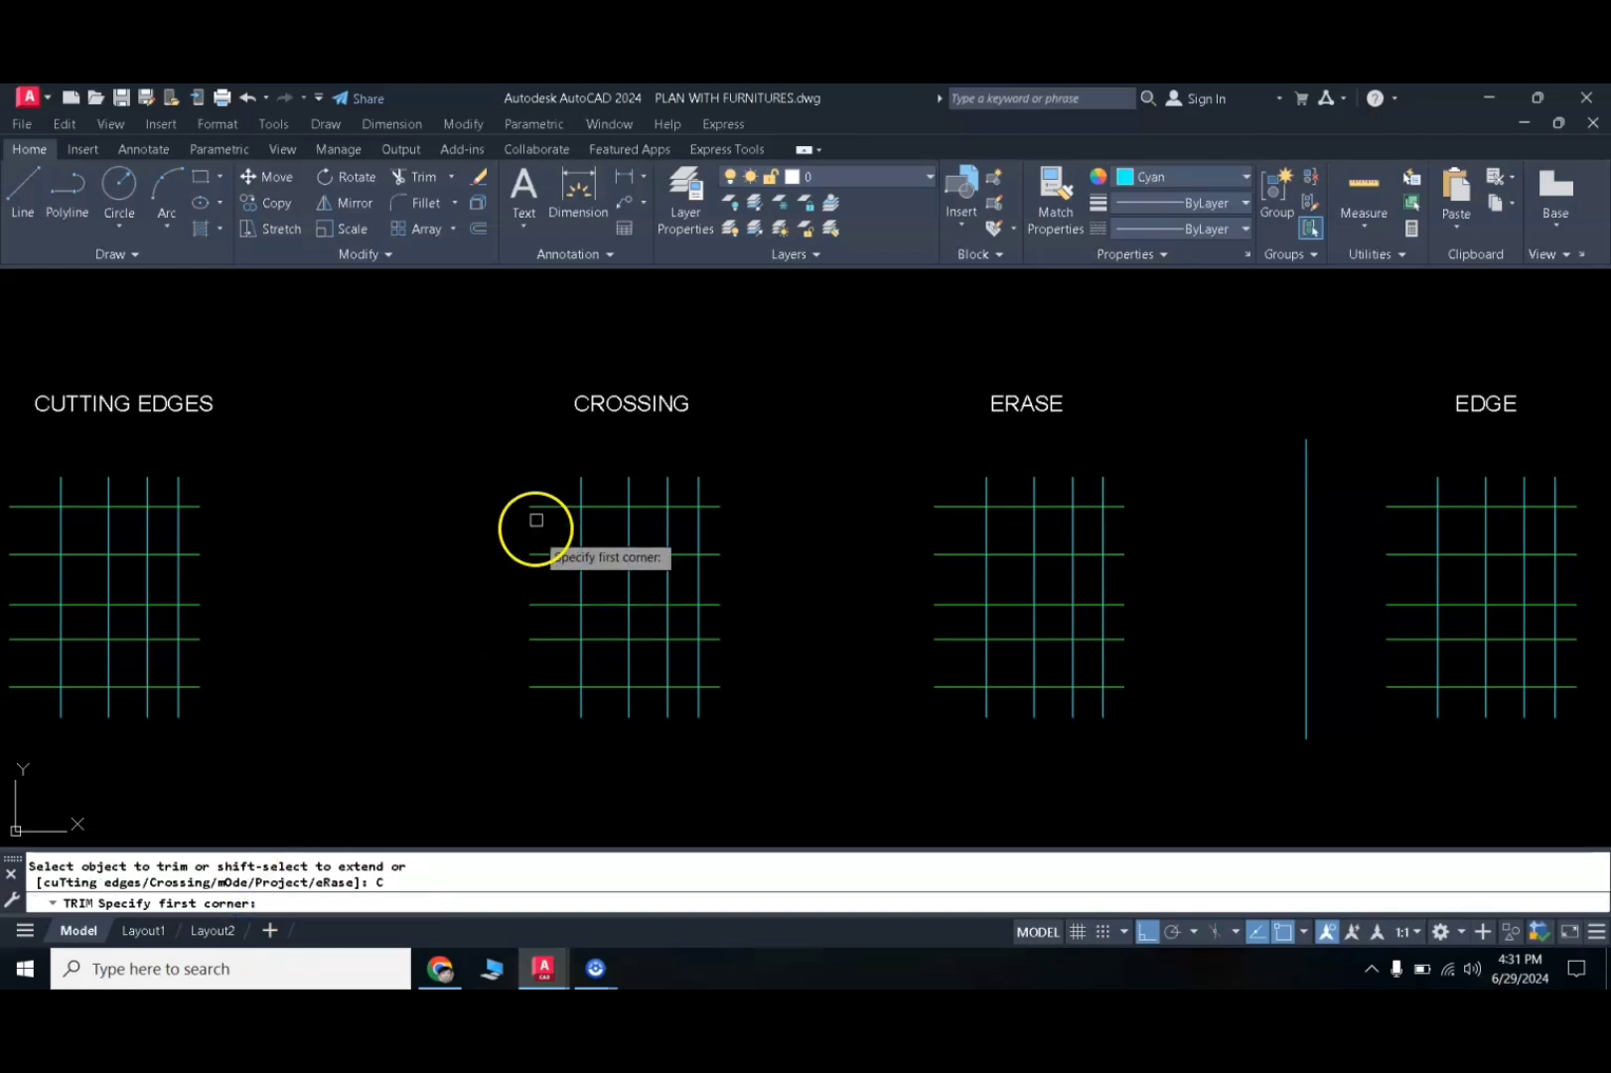
click(555, 487)
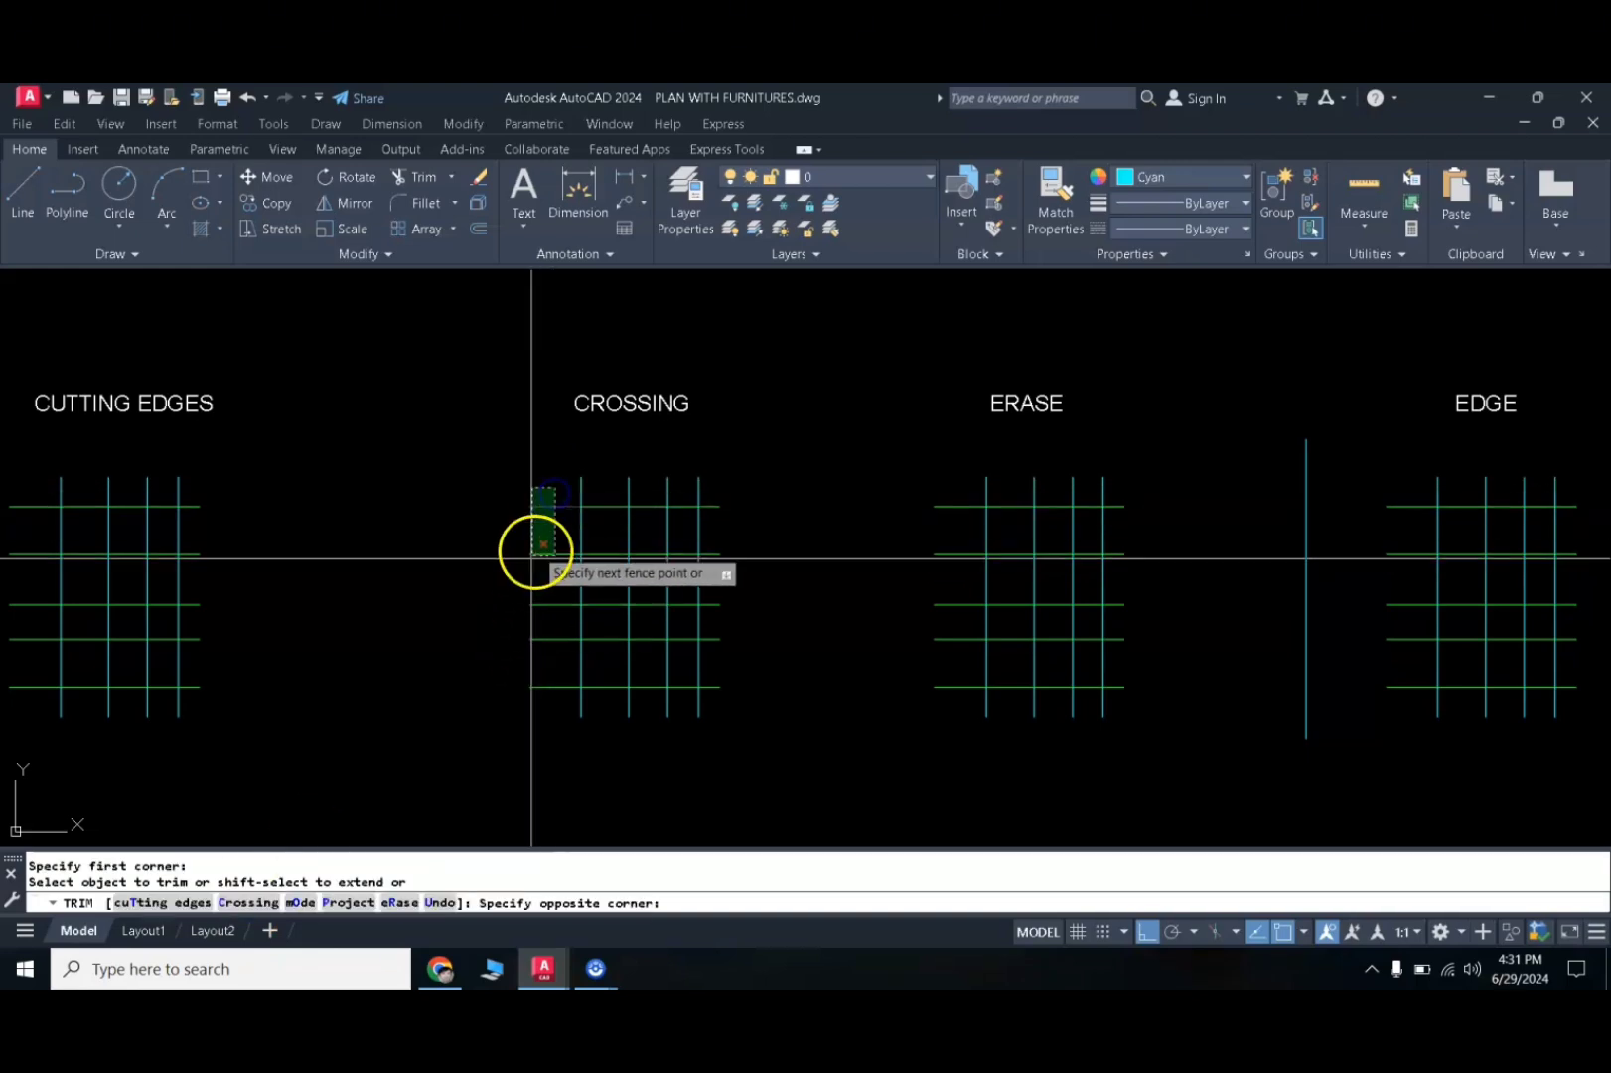
click(499, 728)
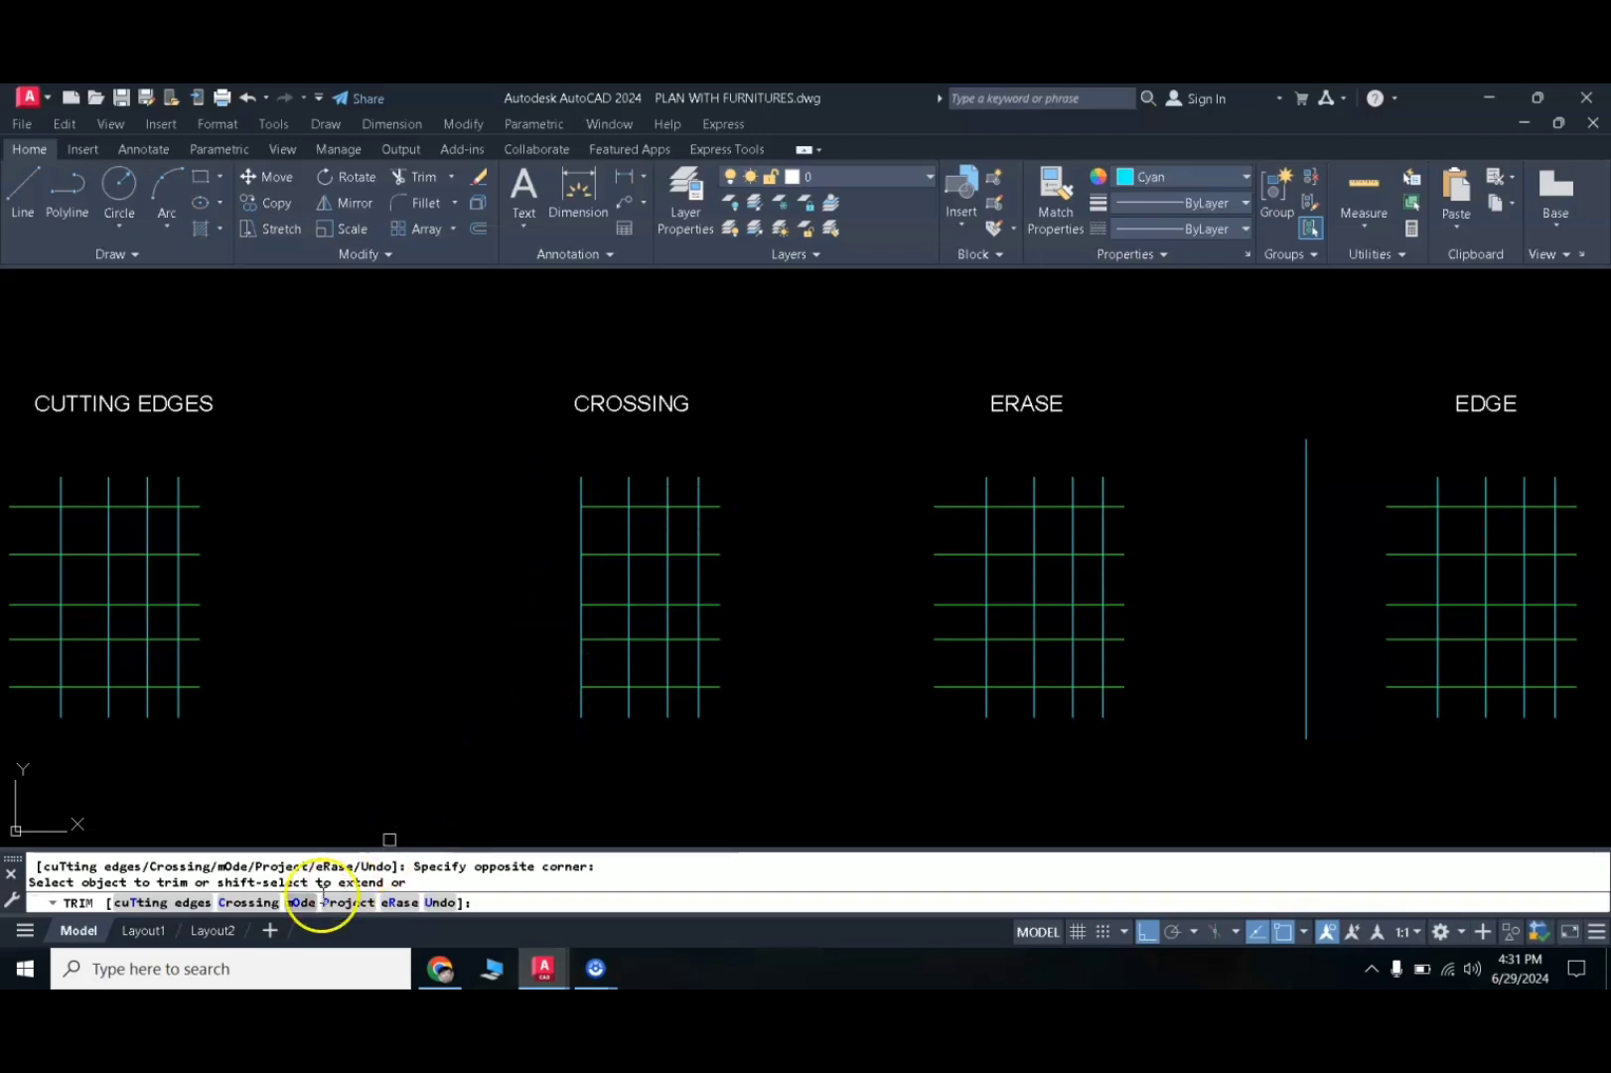
- Trim the four vertical lines' overhangs below the CROSSING grid's lowest horizontal line with another crossing window, and end the command
click(242, 904)
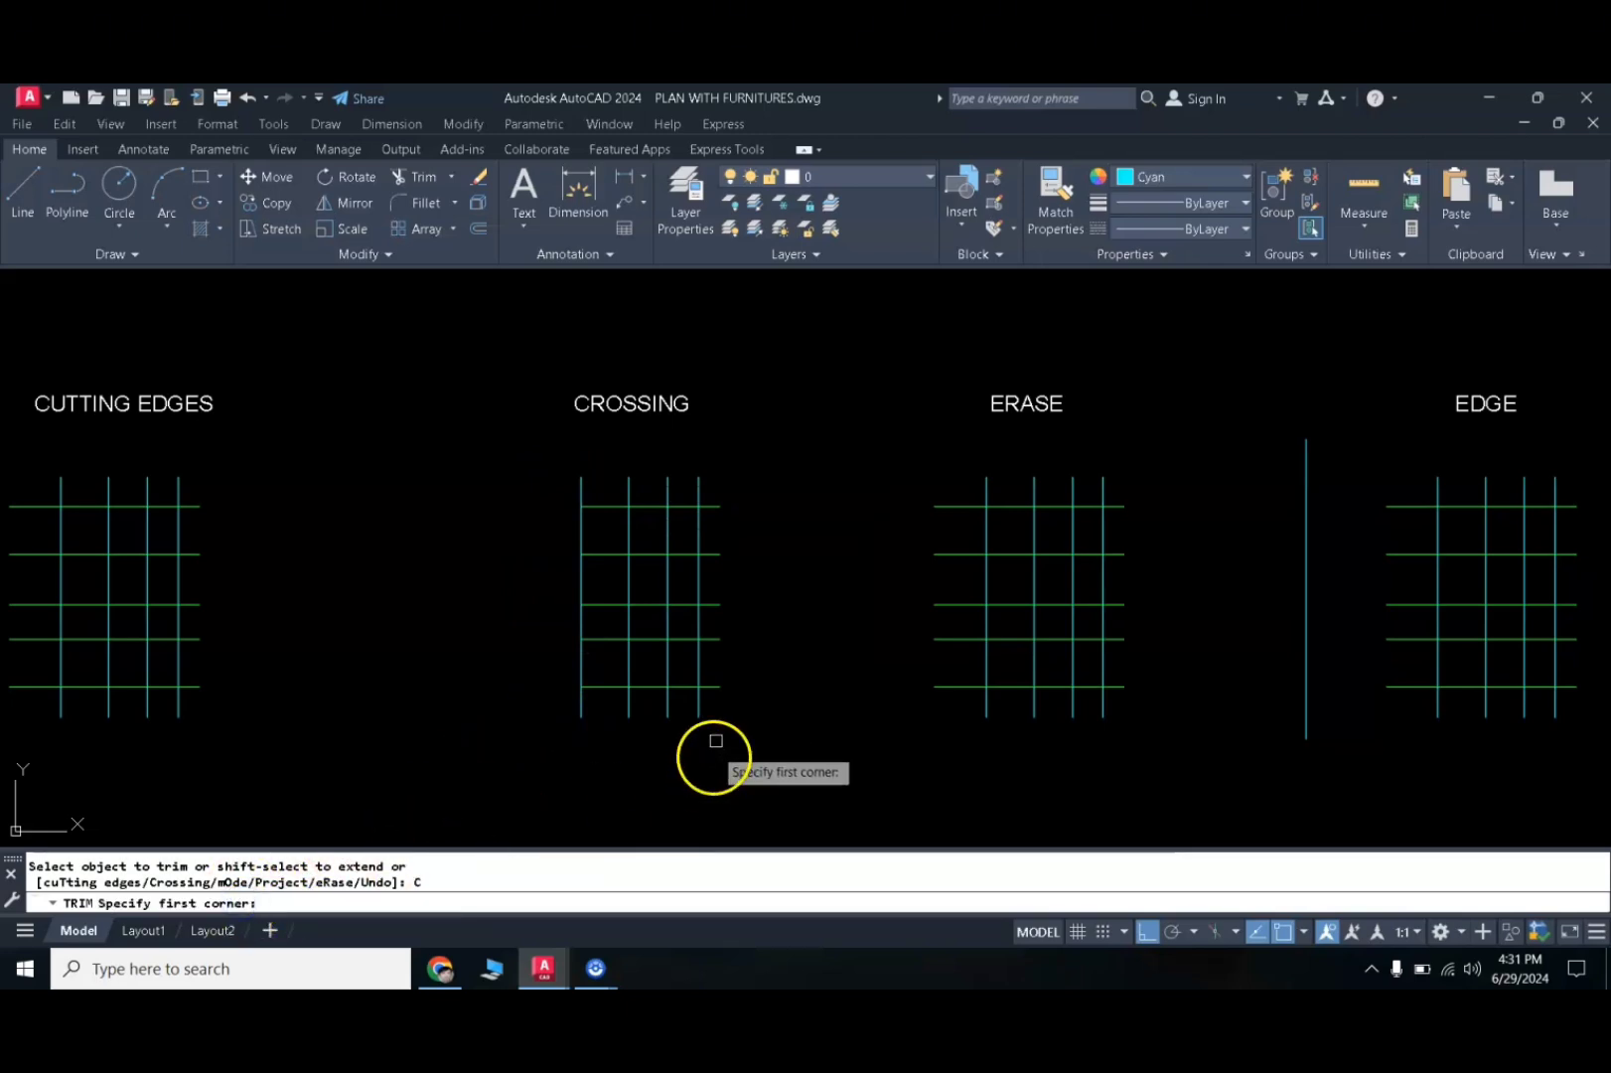
click(726, 702)
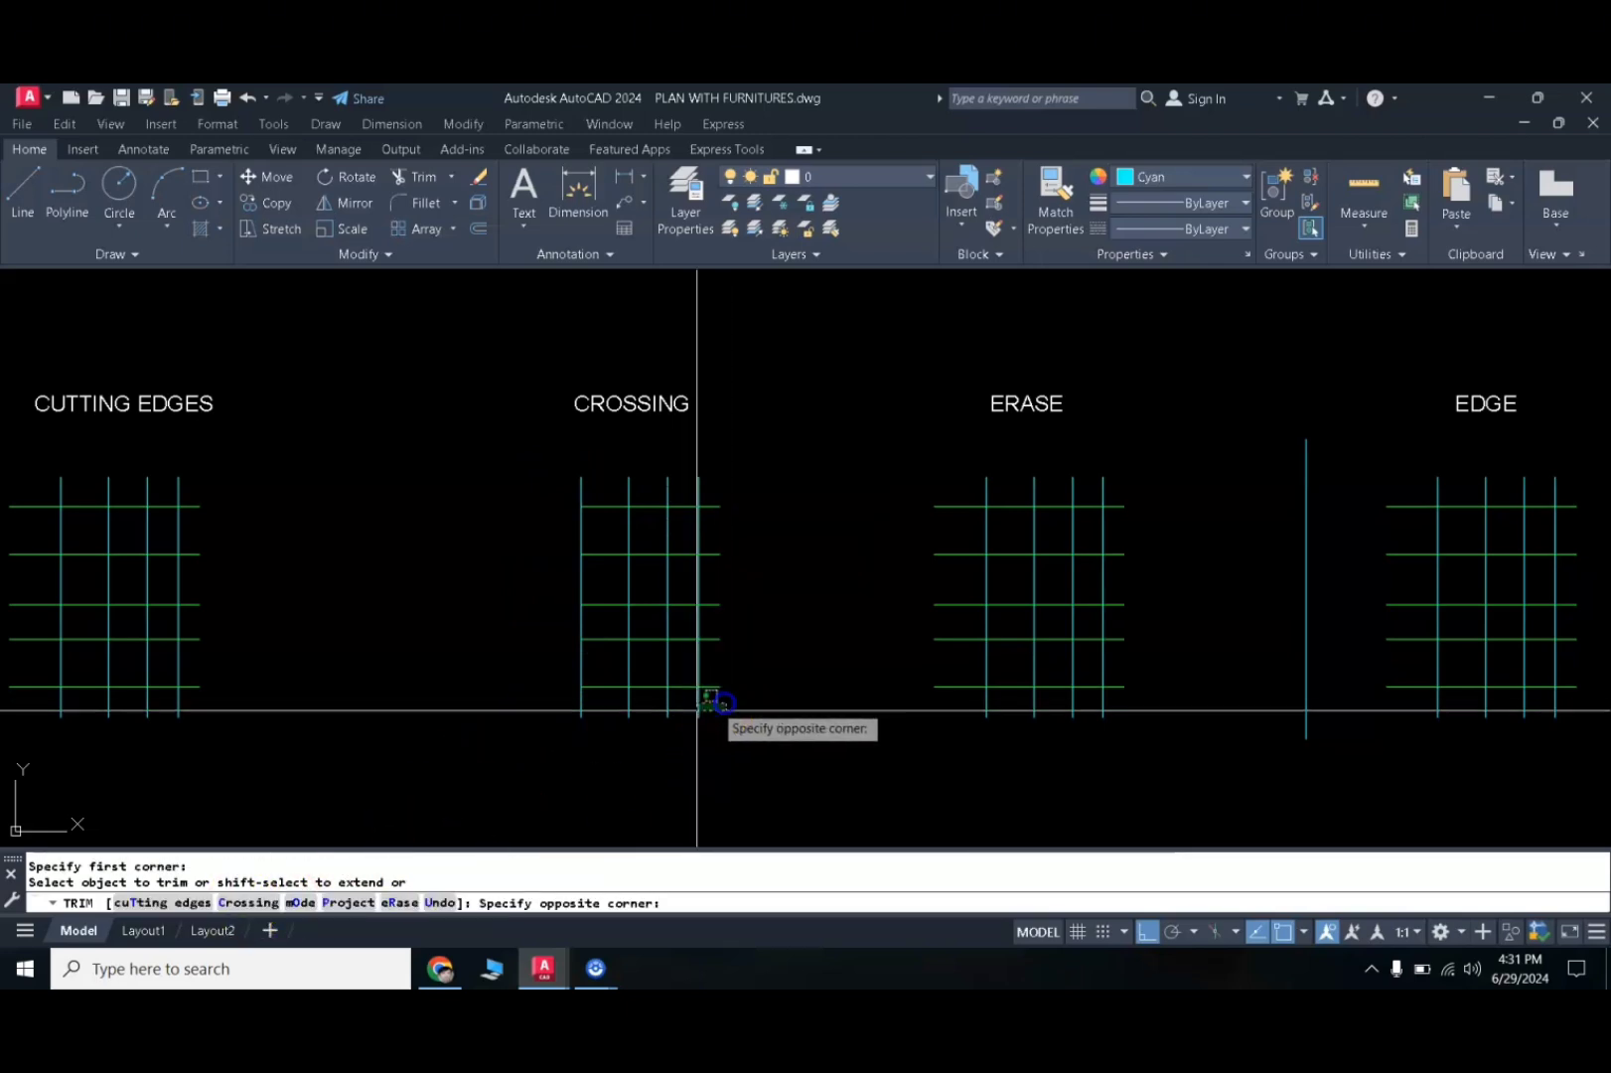
click(542, 749)
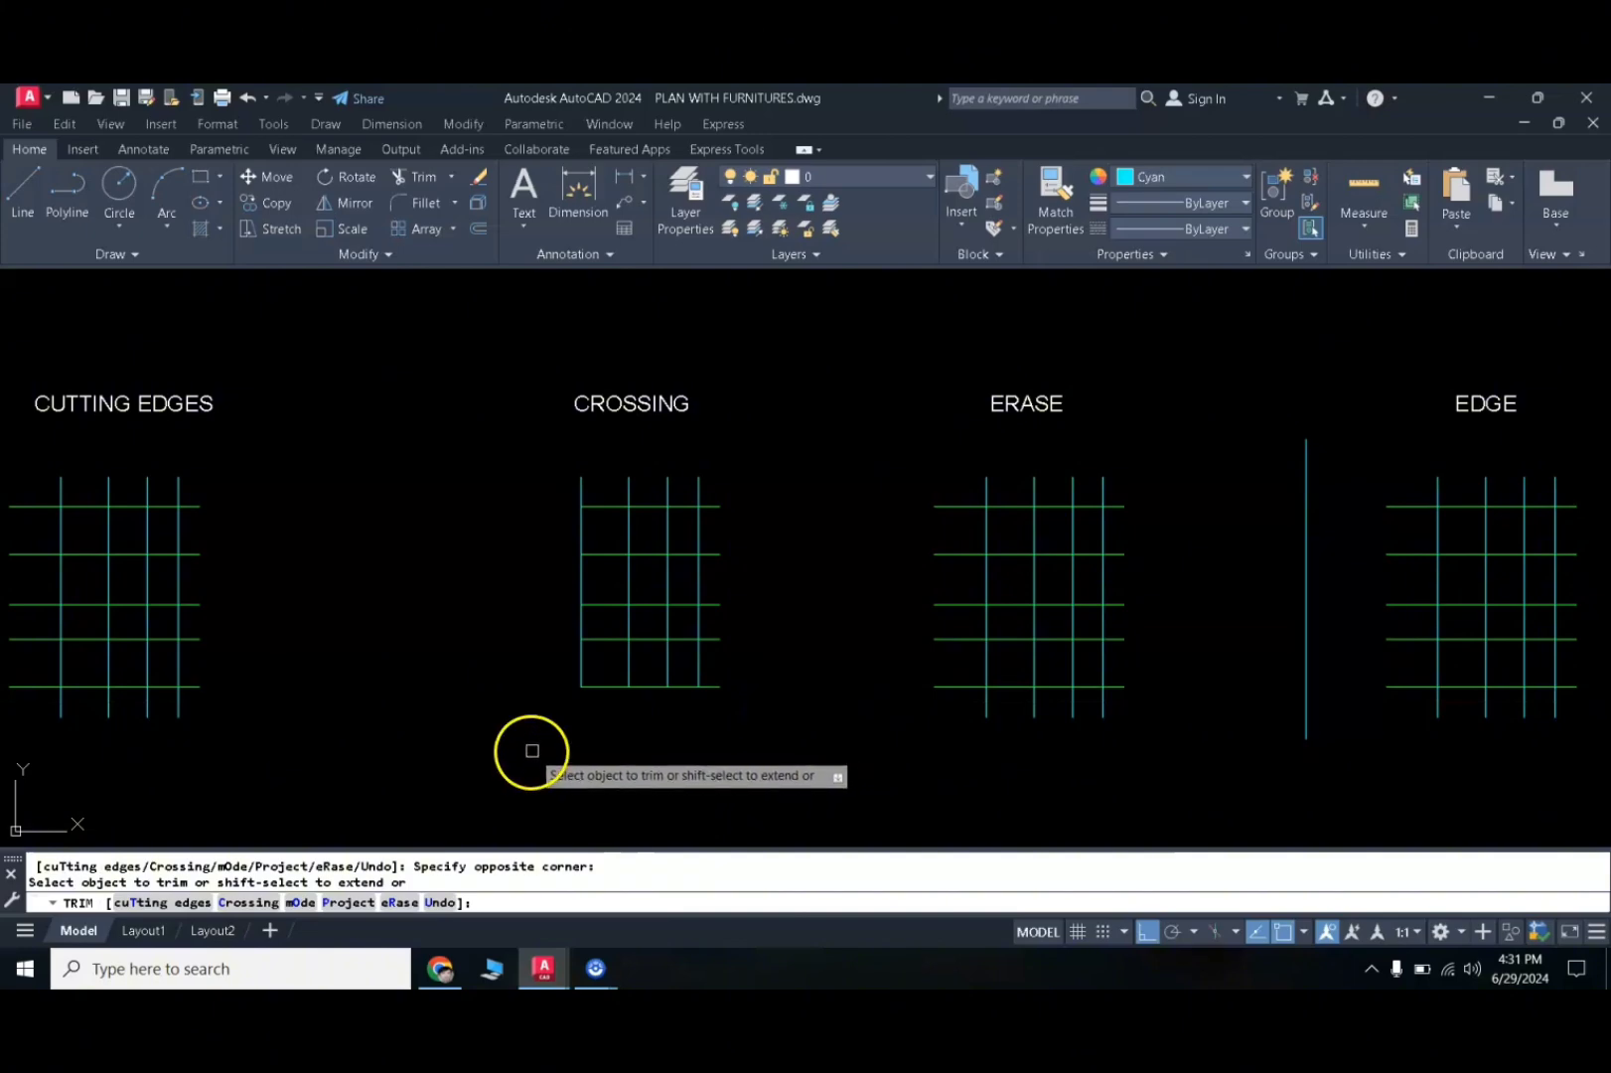
key(Escape)
key(Escape)
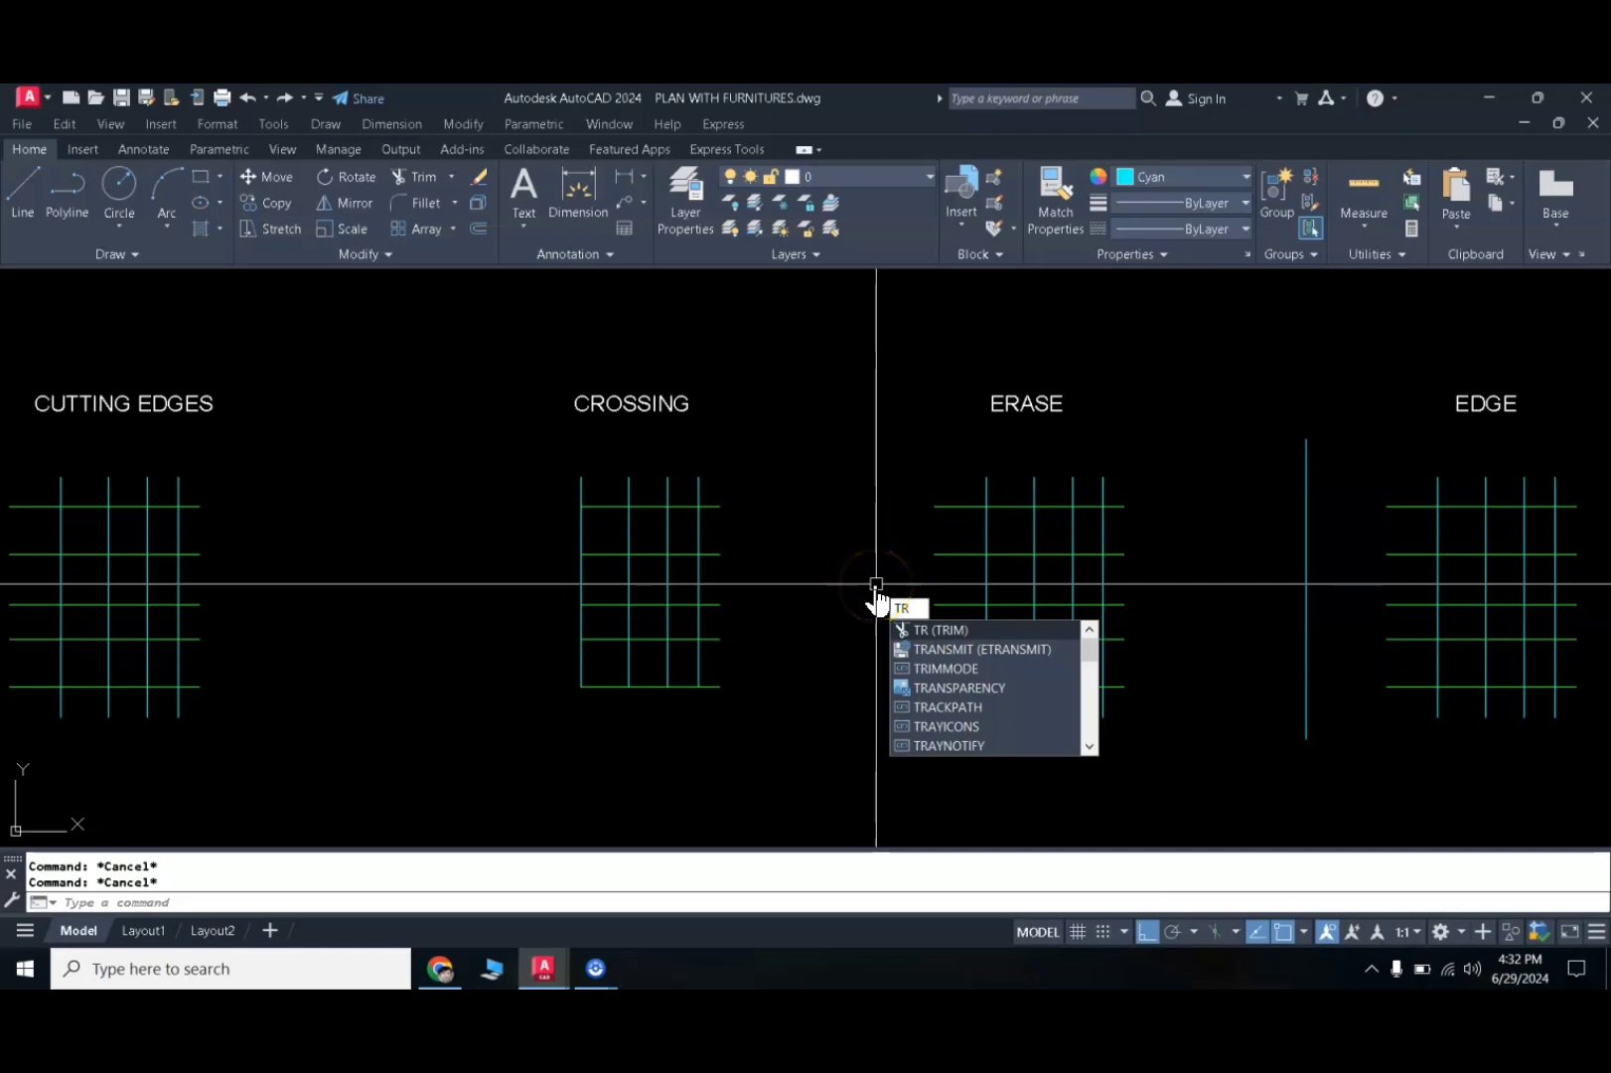
- Trim the four vertical lines of the ERASE grid above its third horizontal line, using the second and third horizontal lines as cutting edges
key(Return)
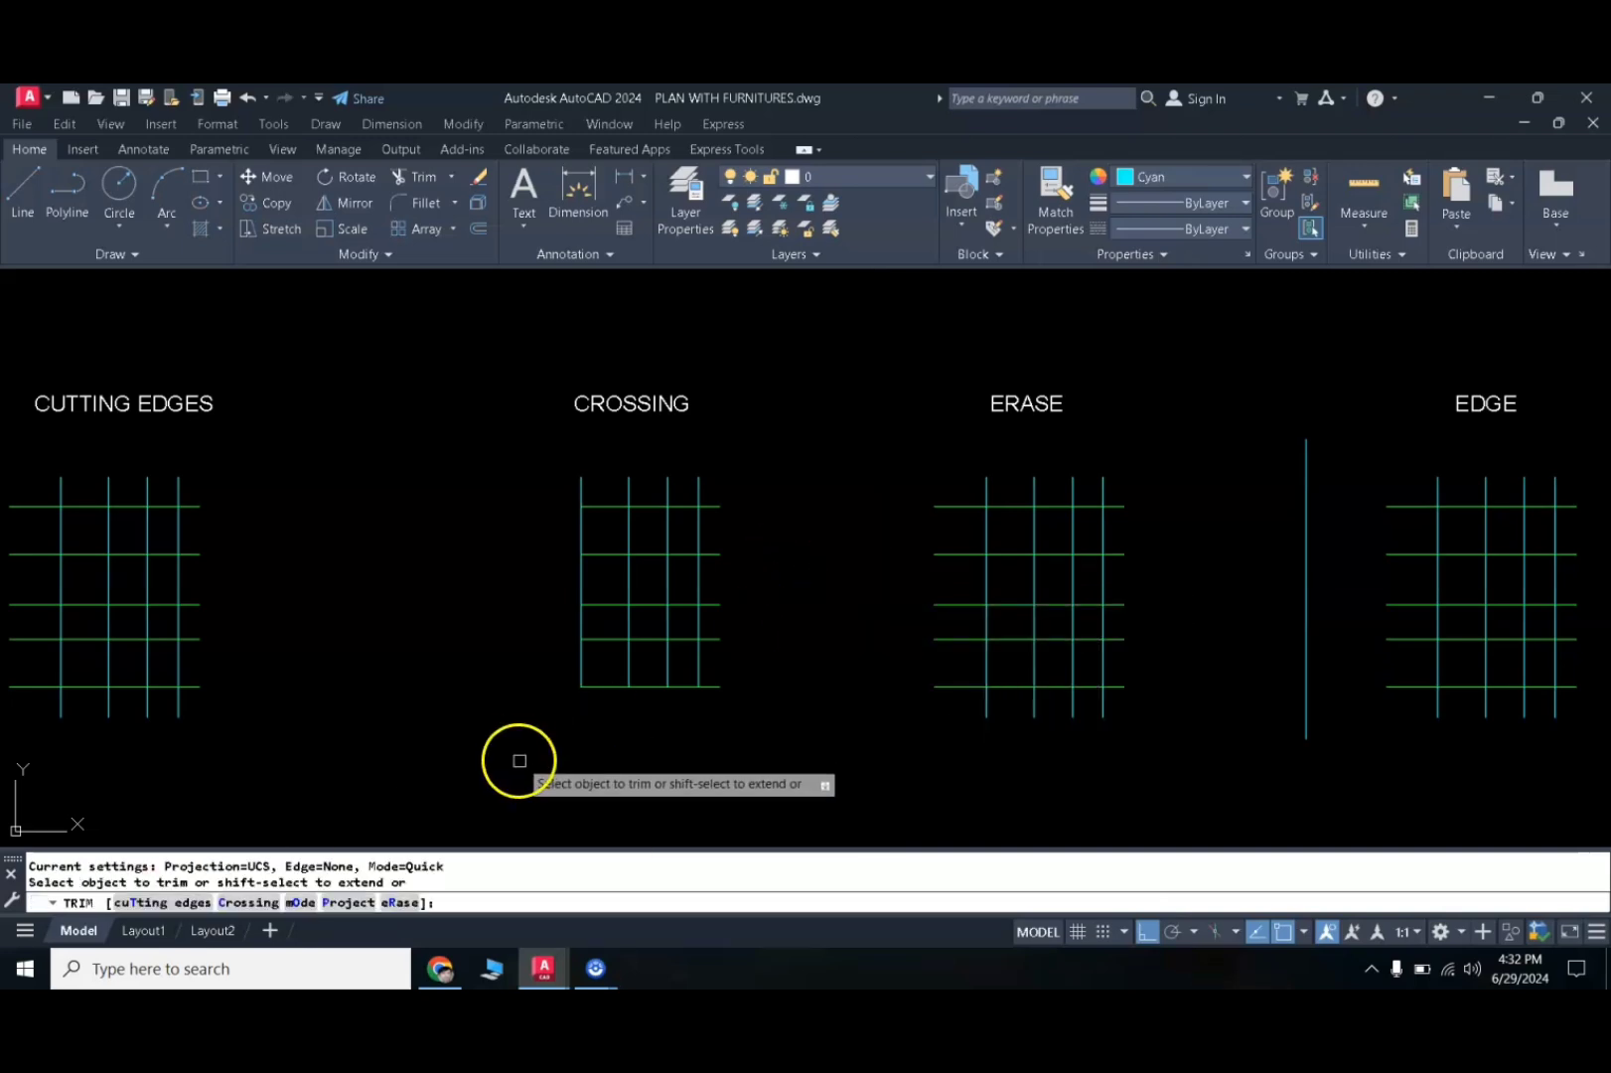
click(166, 903)
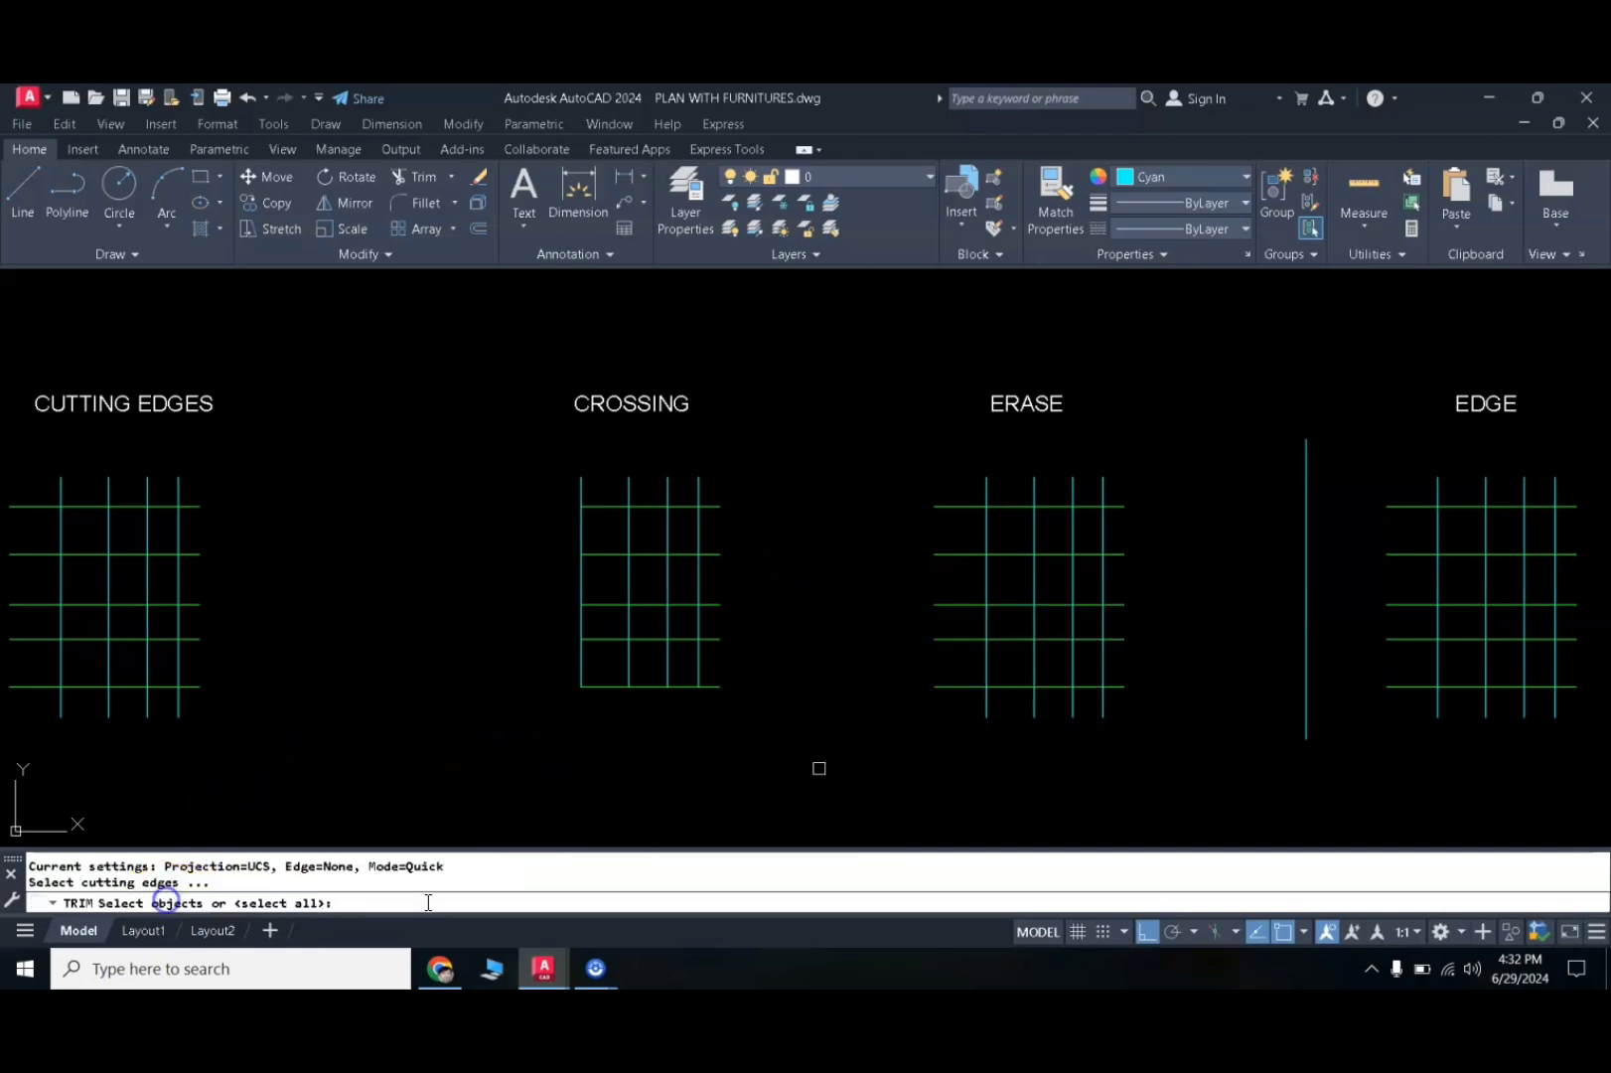
click(1015, 555)
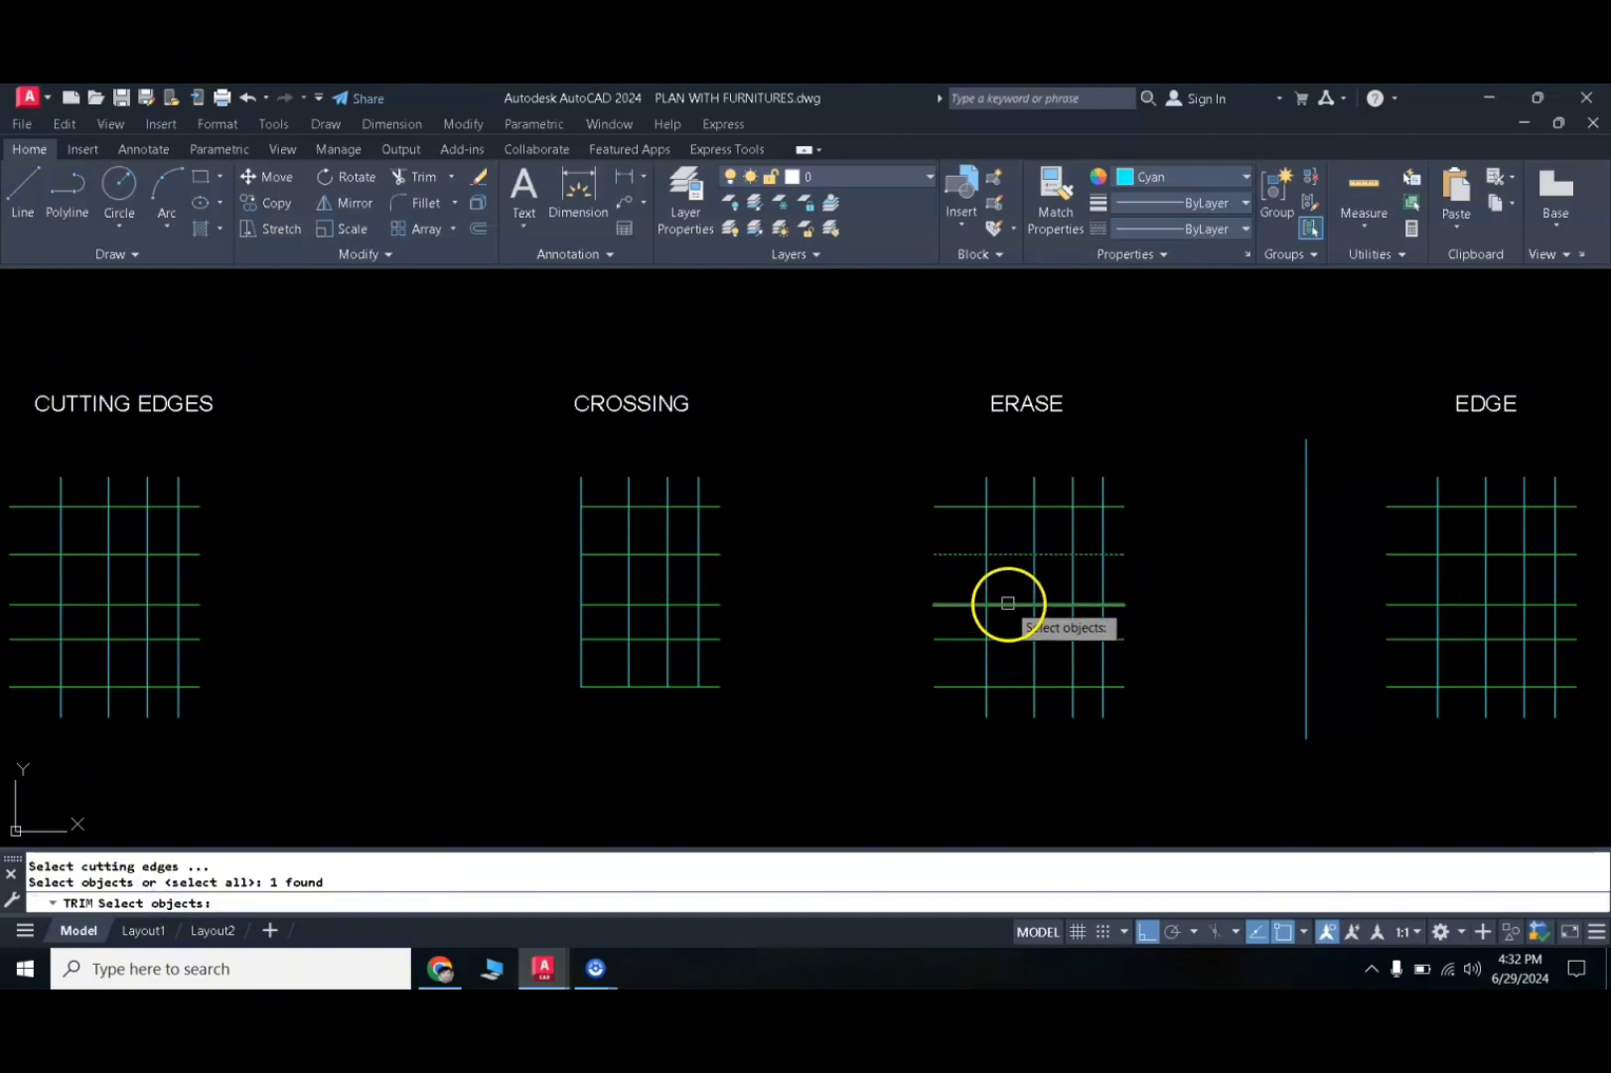
right_click(725, 739)
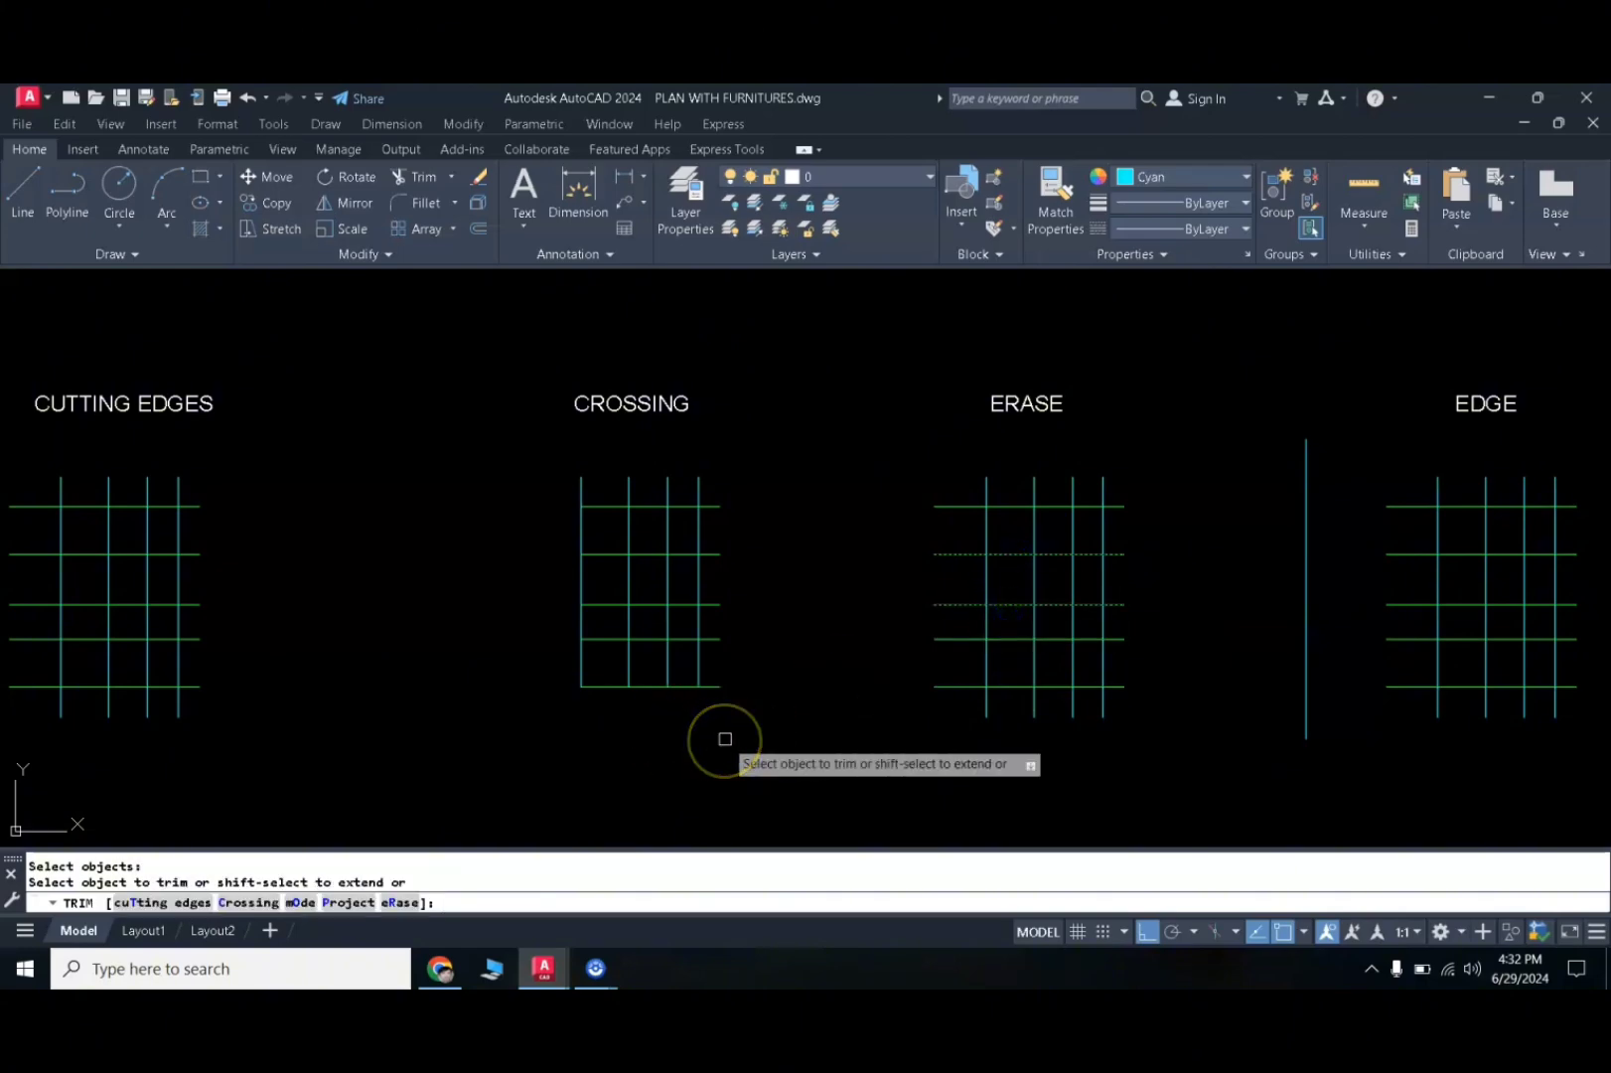
click(1100, 579)
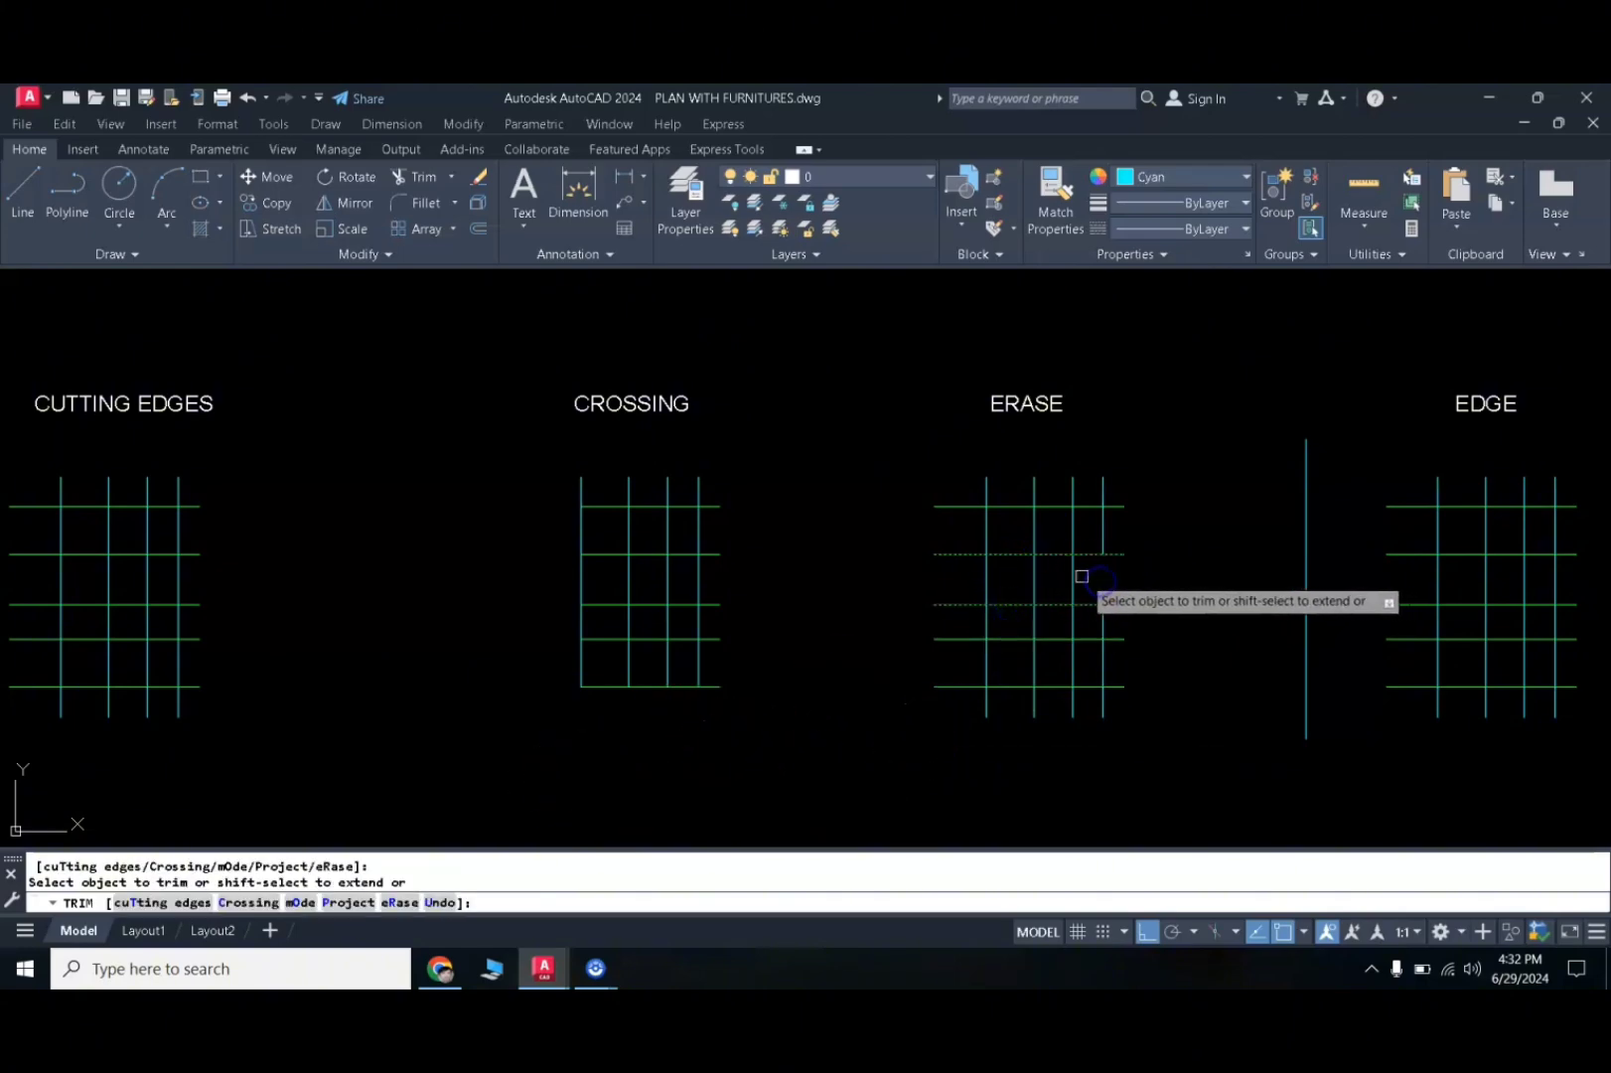
click(1030, 575)
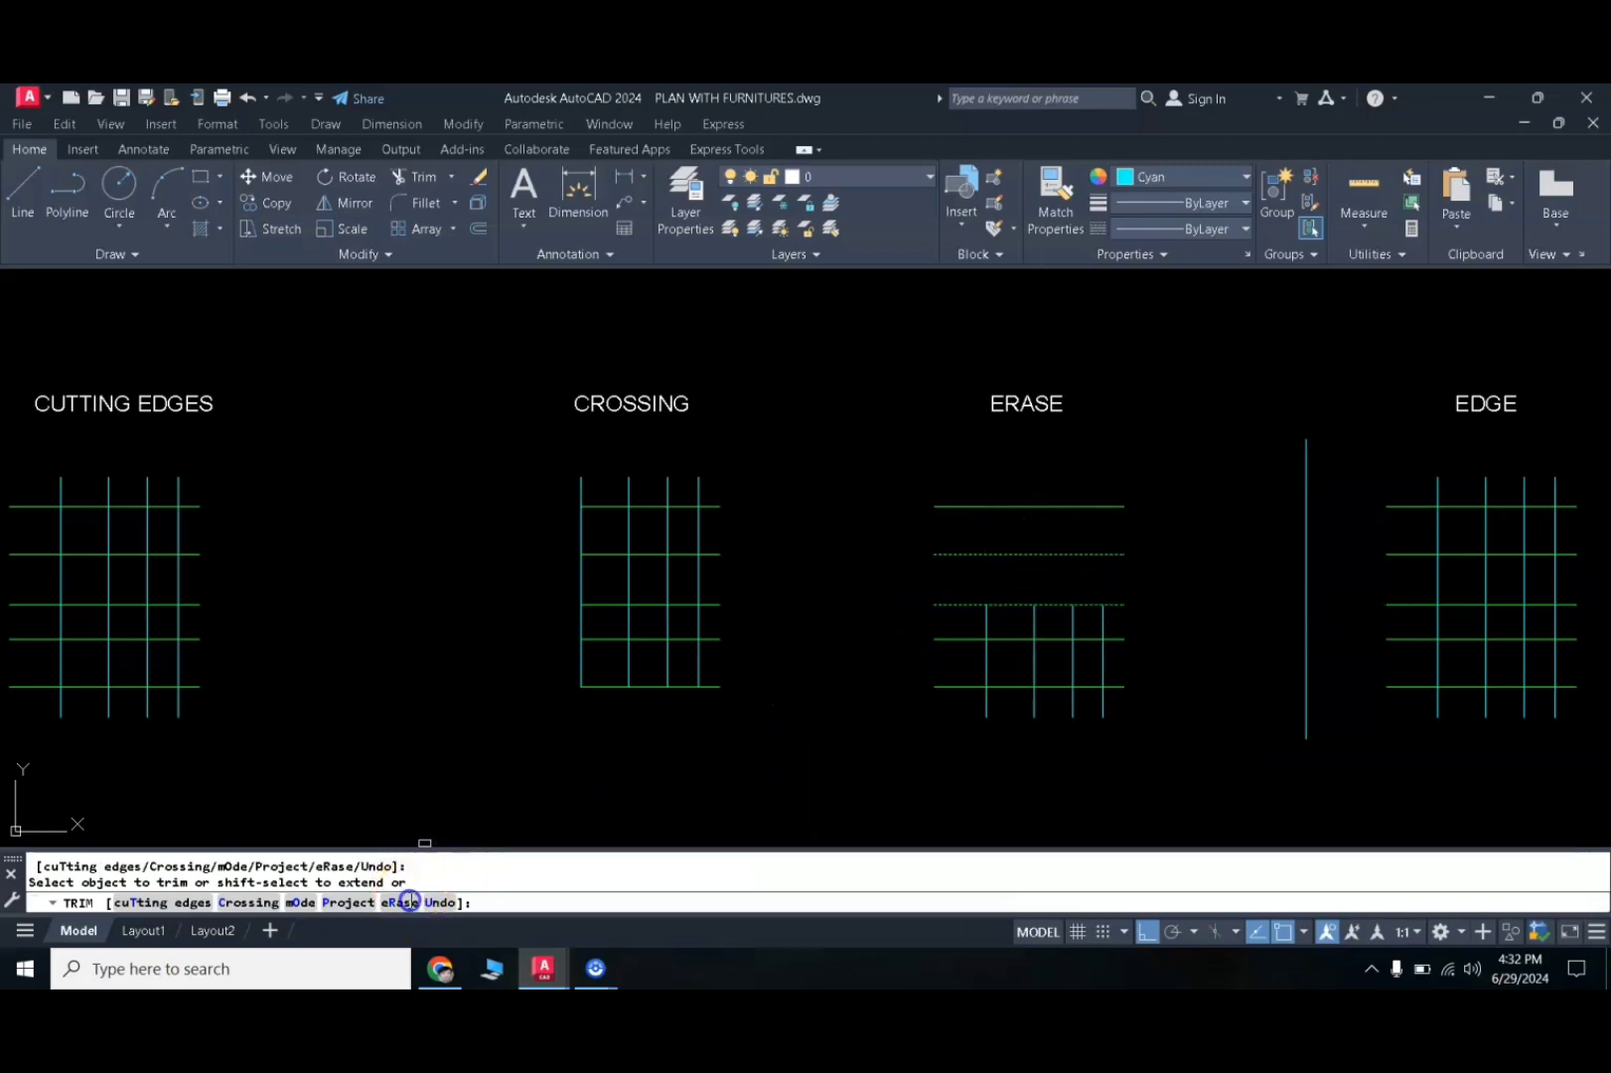
- Erase the four remaining vertical pieces in the ERASE grid with the Trim command's eRase option, and end the command
click(409, 901)
click(988, 718)
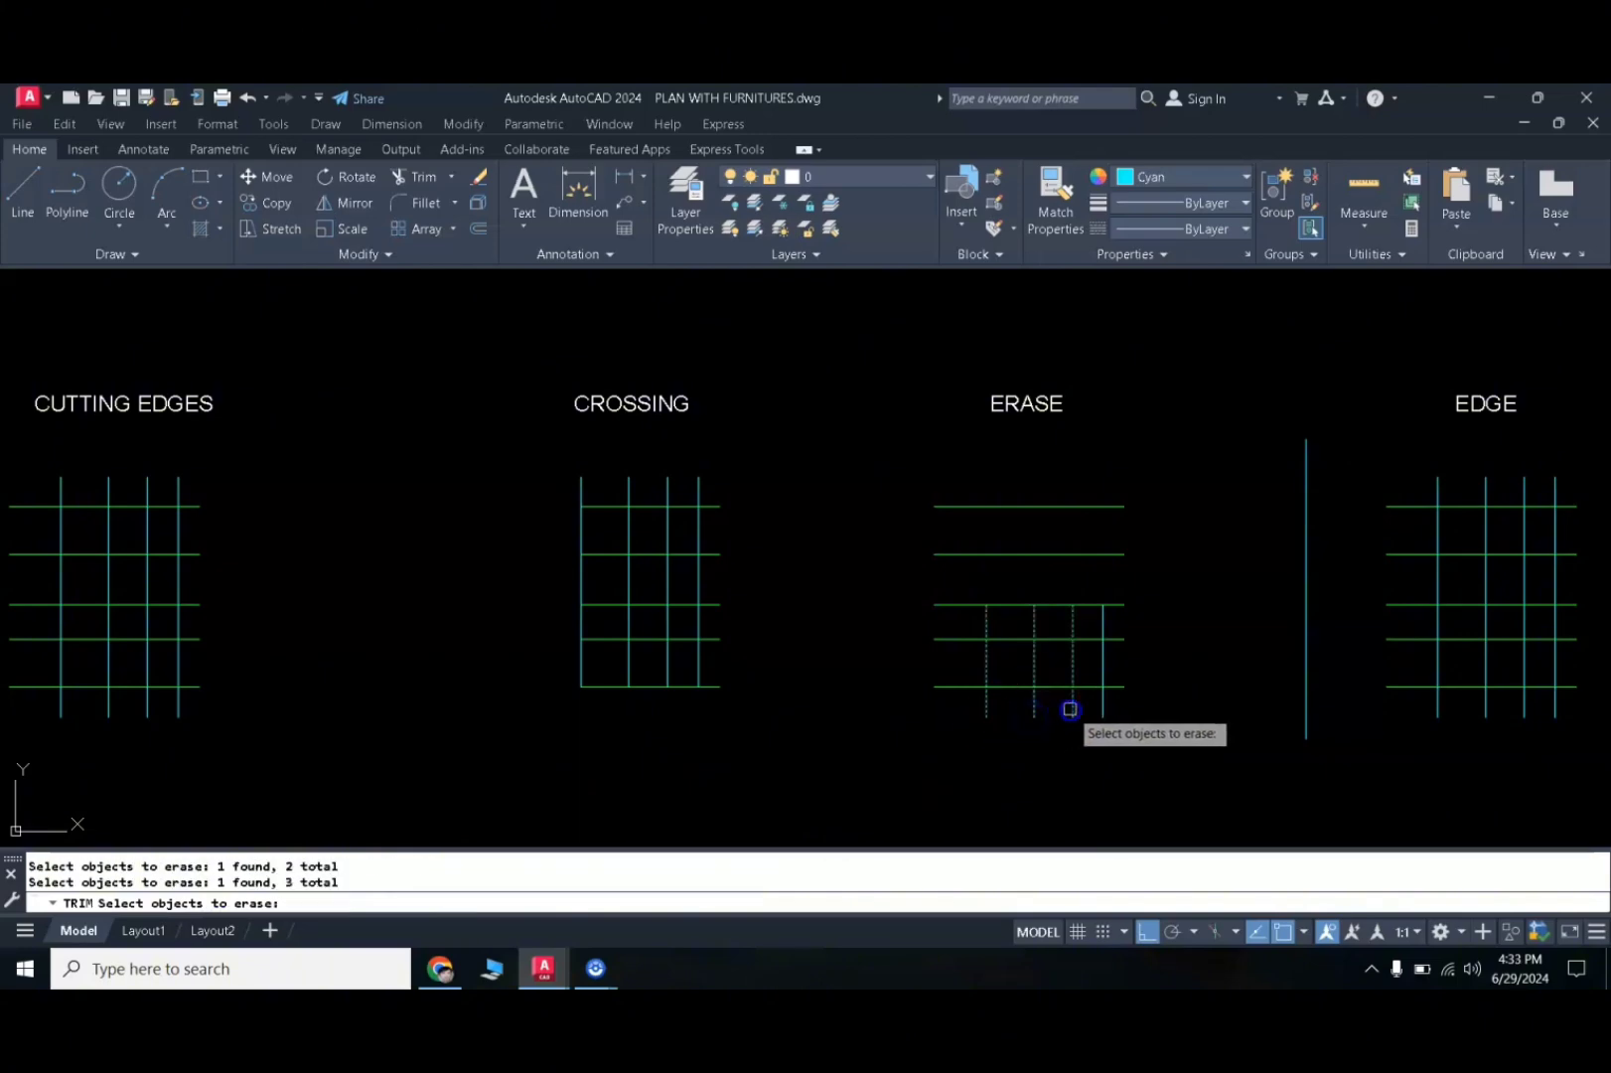
click(1100, 712)
key(Return)
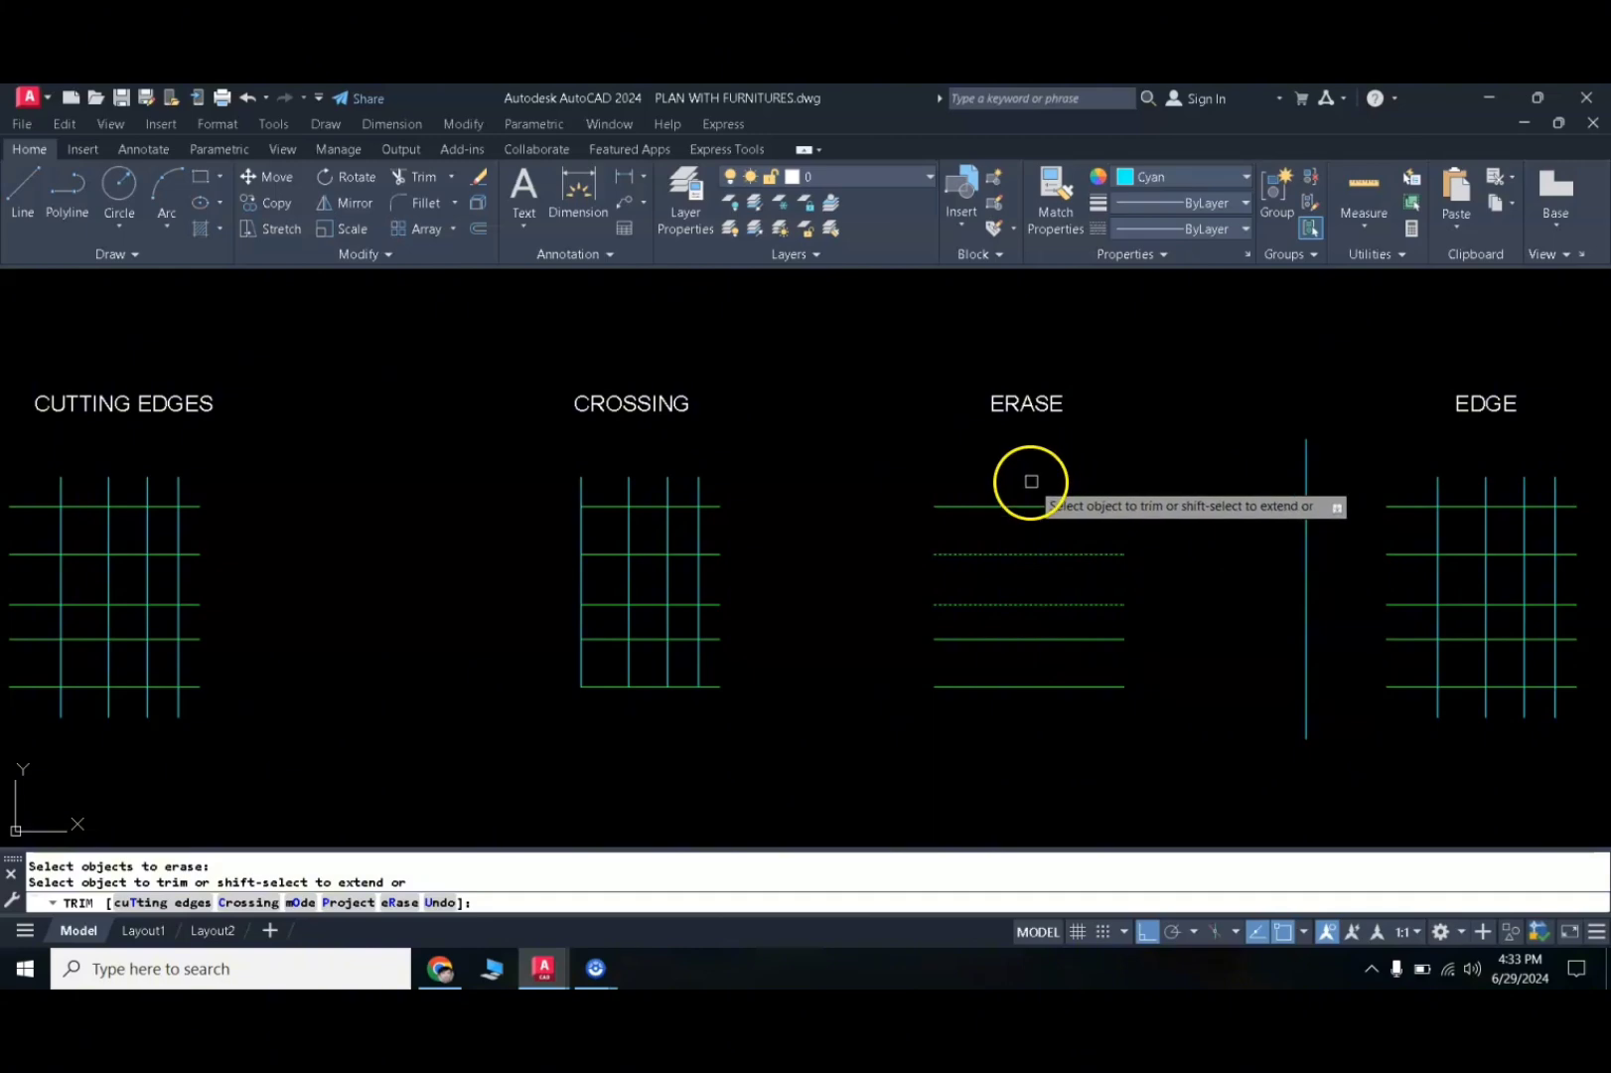
key(Escape)
- Trim both ends of the separate vertical line beside the EDGE grid at its second and third horizontals with Edge set to Extend, and undo it
middle_drag(1224, 673, 654, 684)
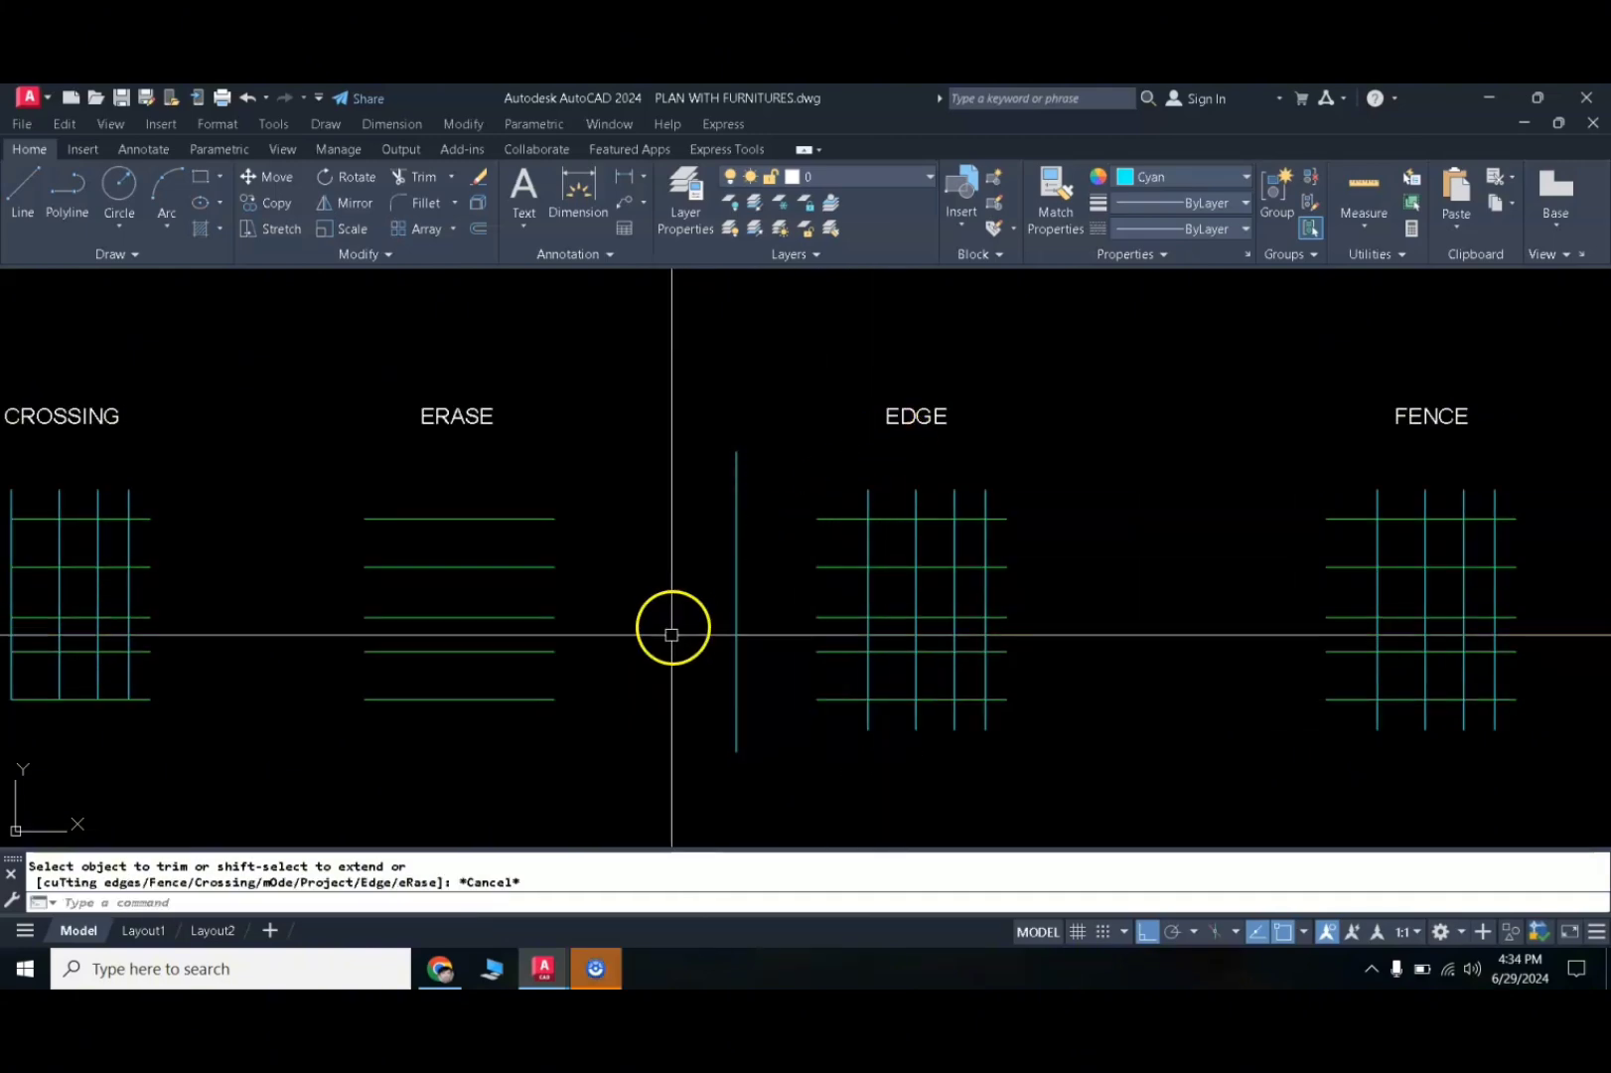
key(Return)
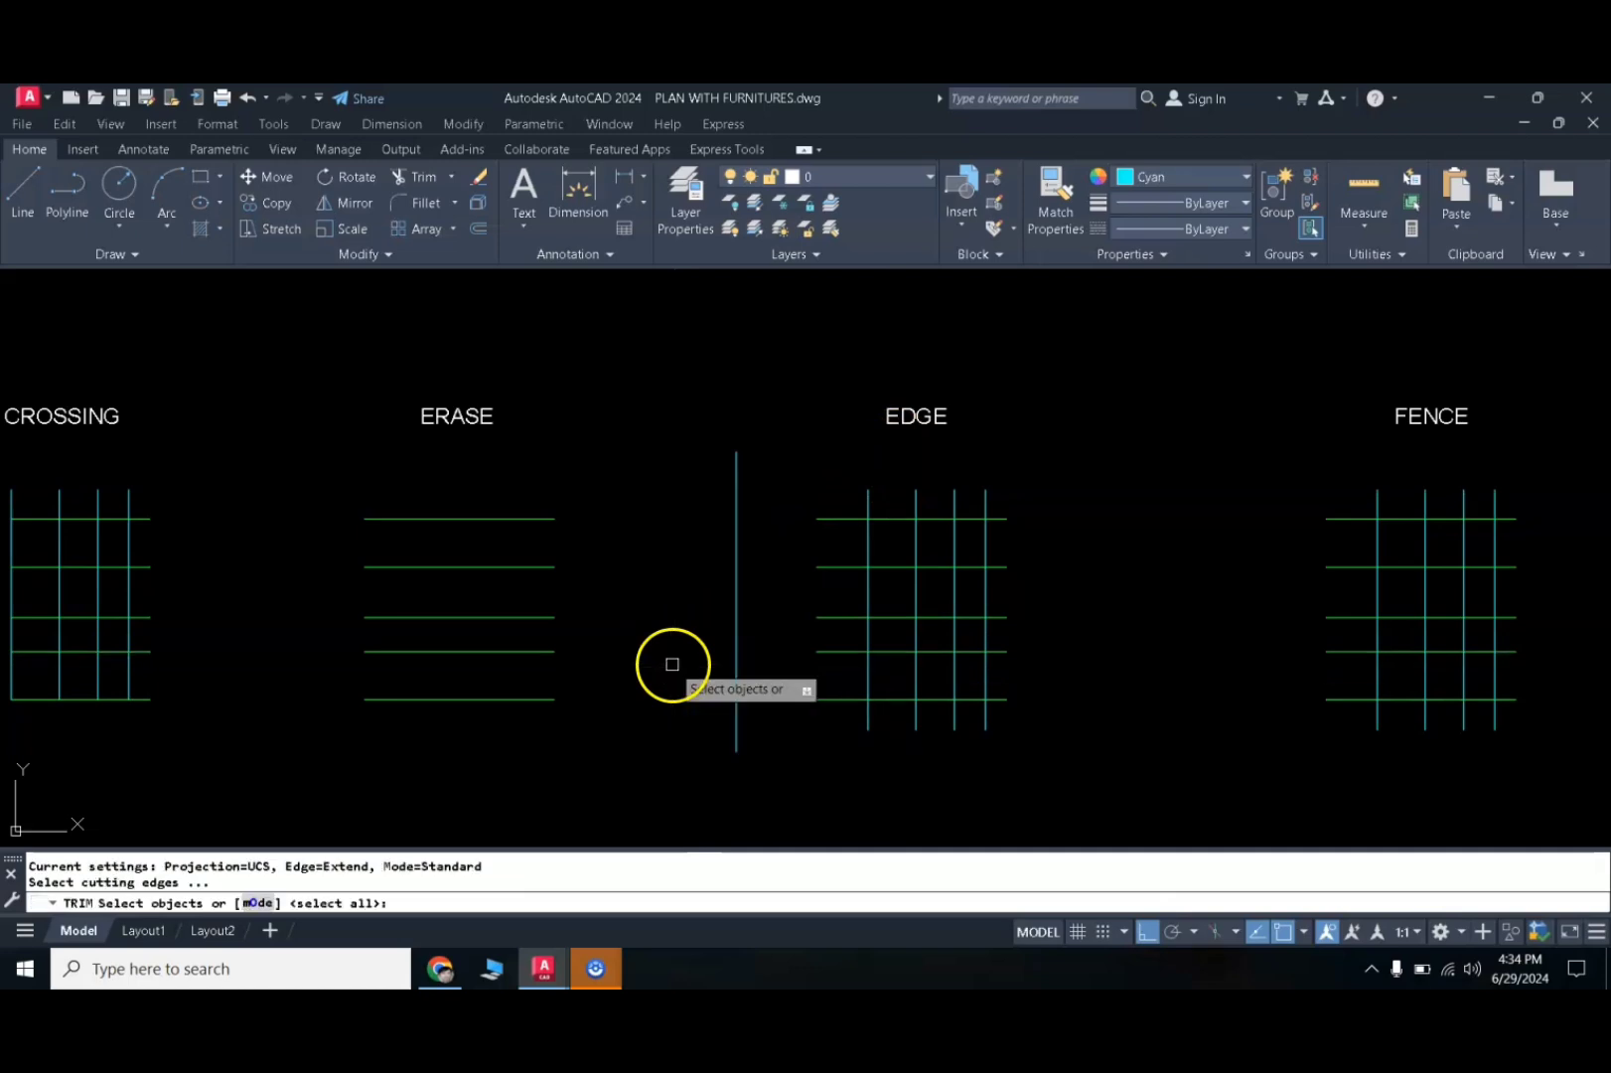
click(895, 567)
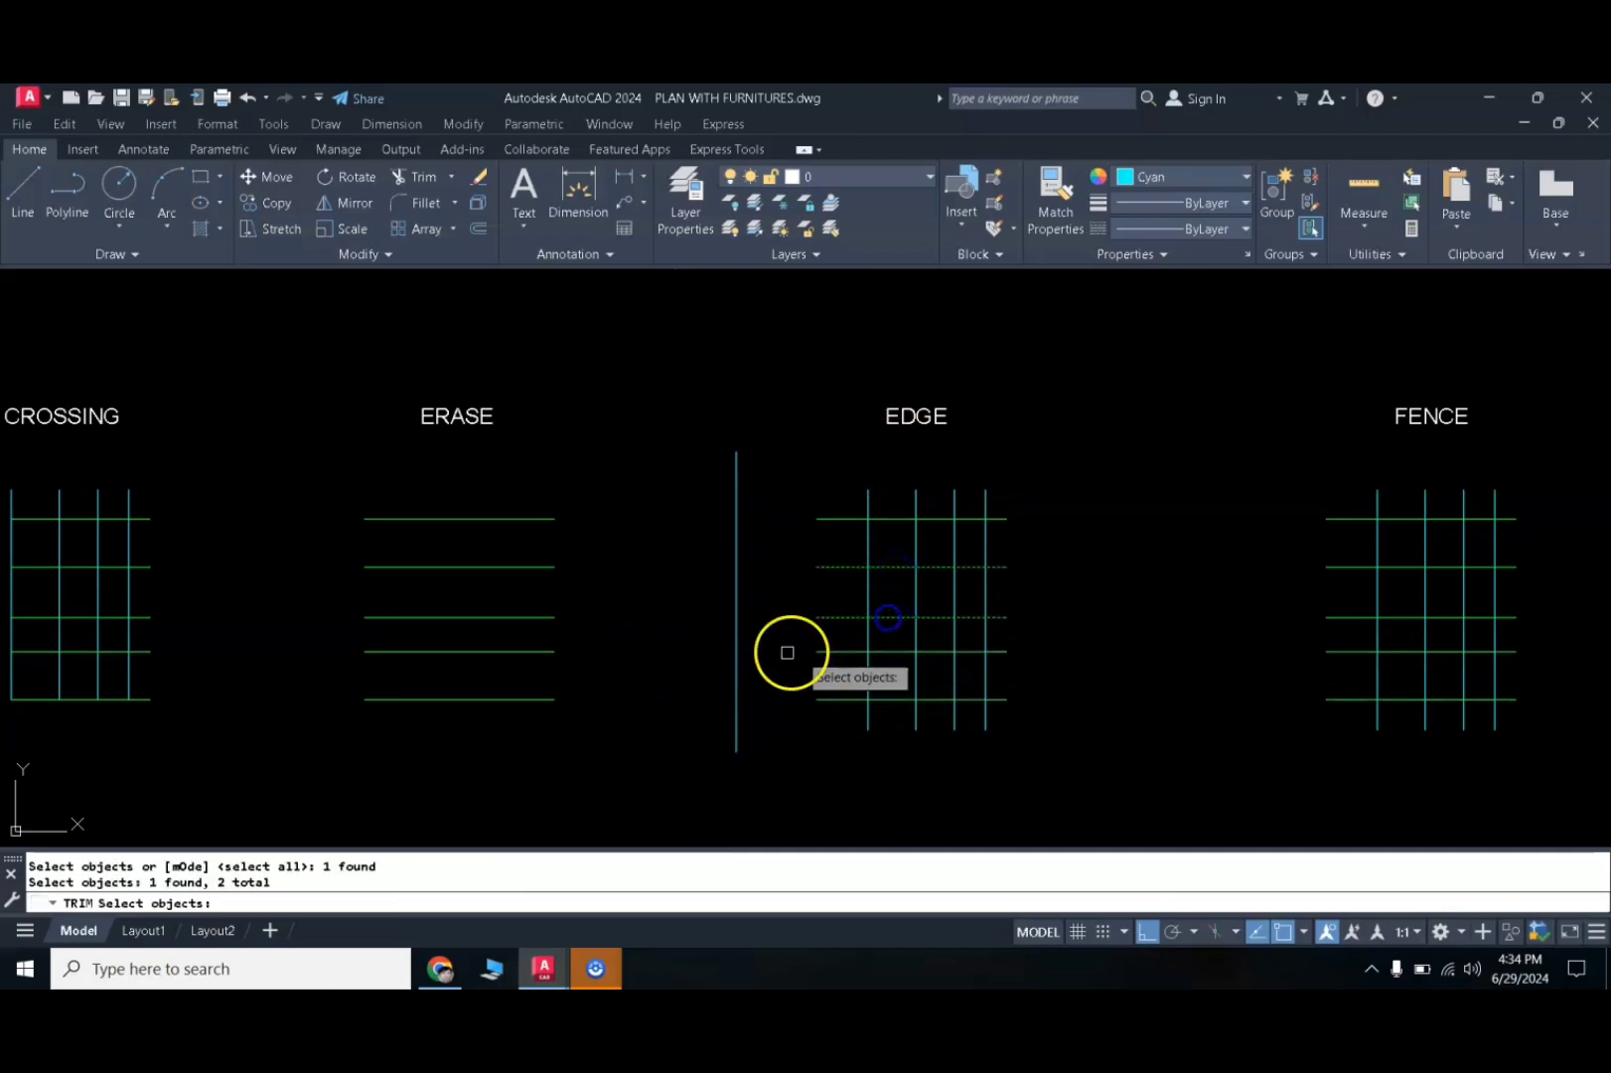
key(Return)
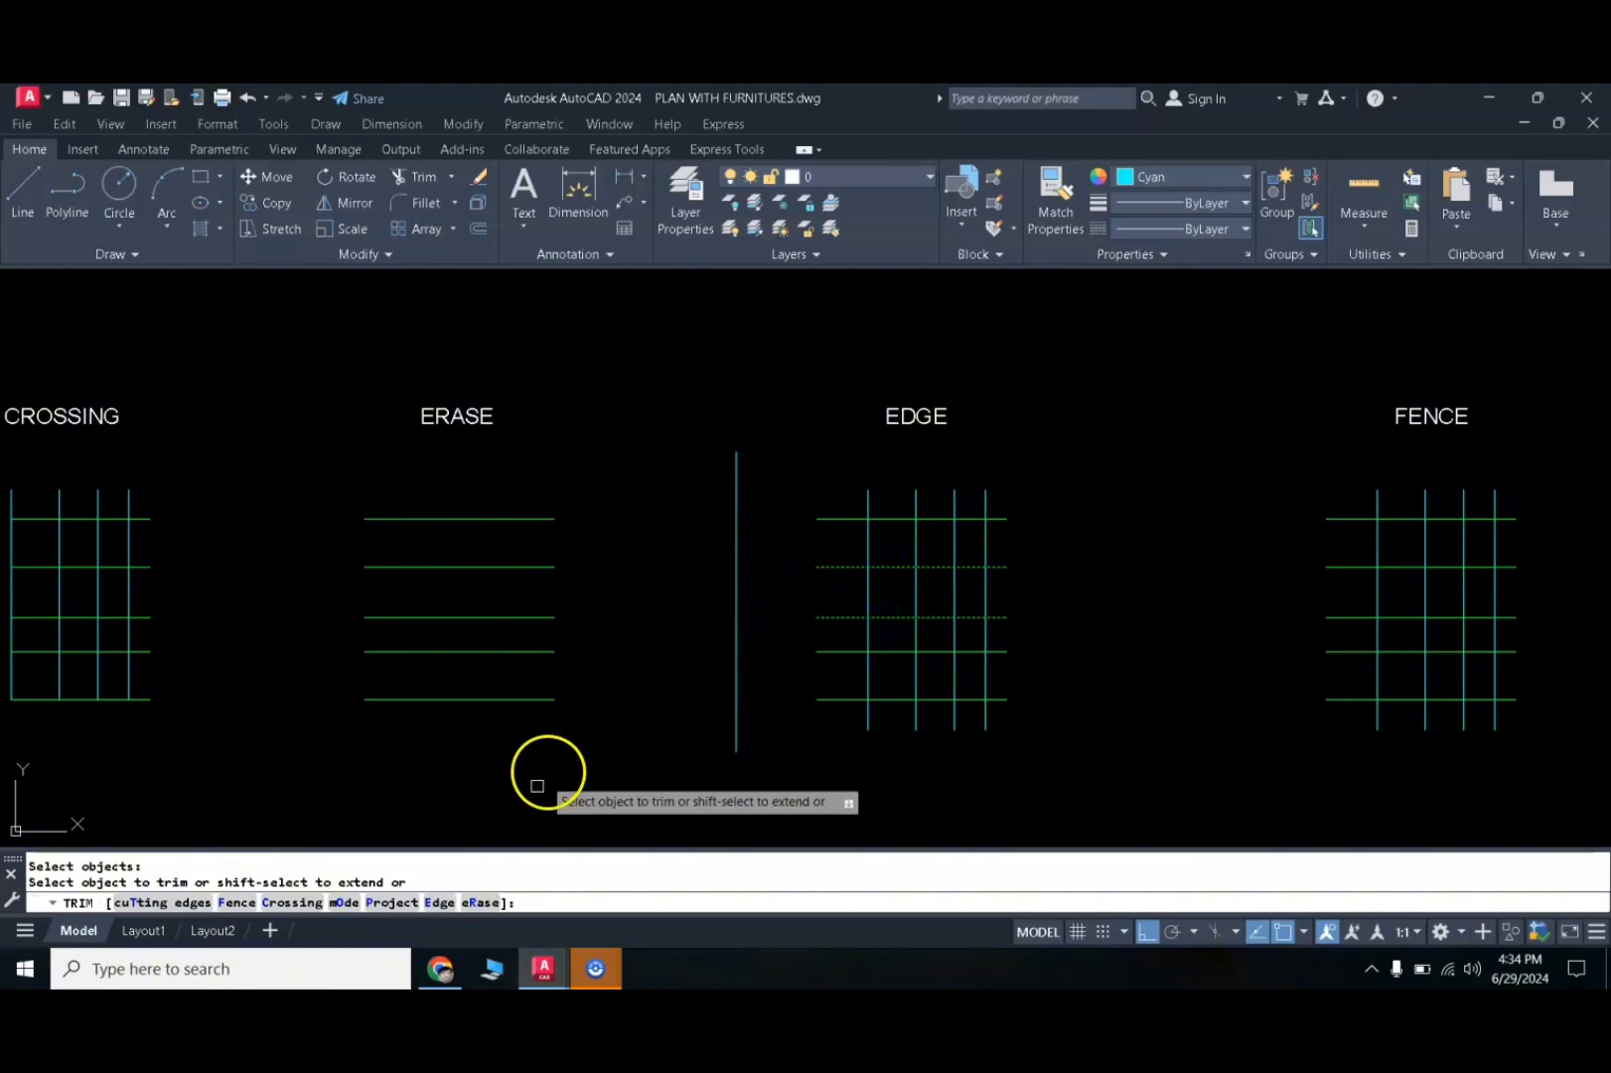
click(440, 904)
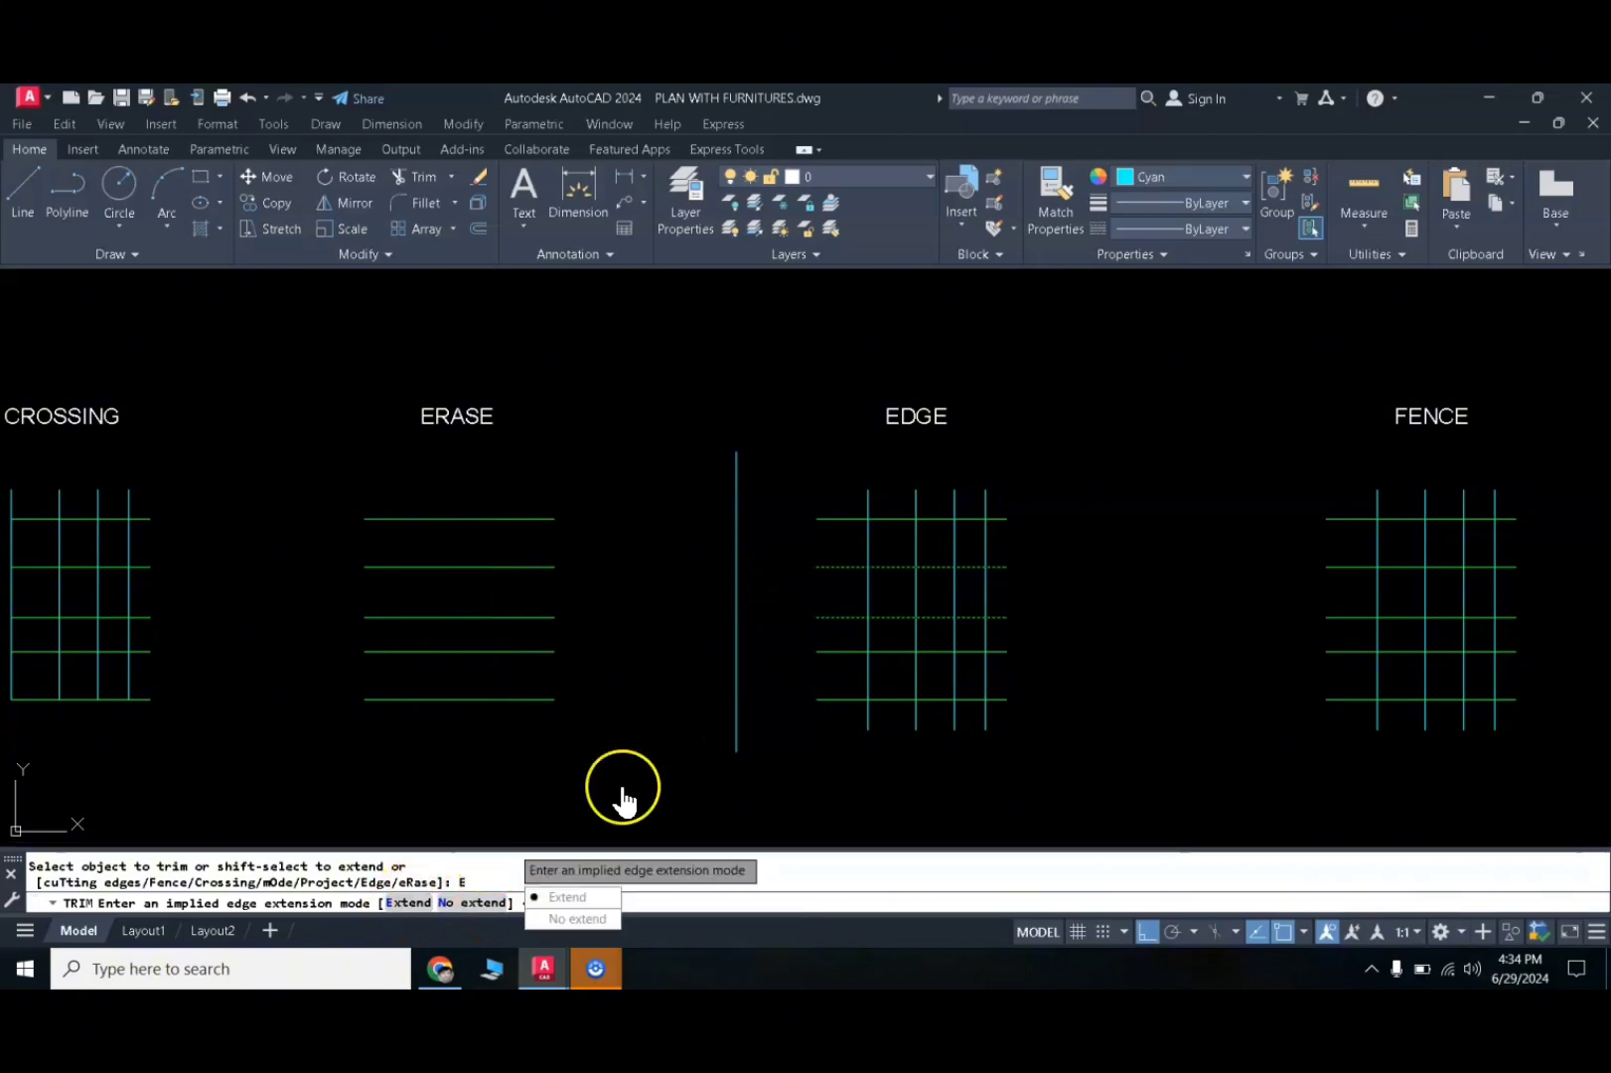
click(565, 899)
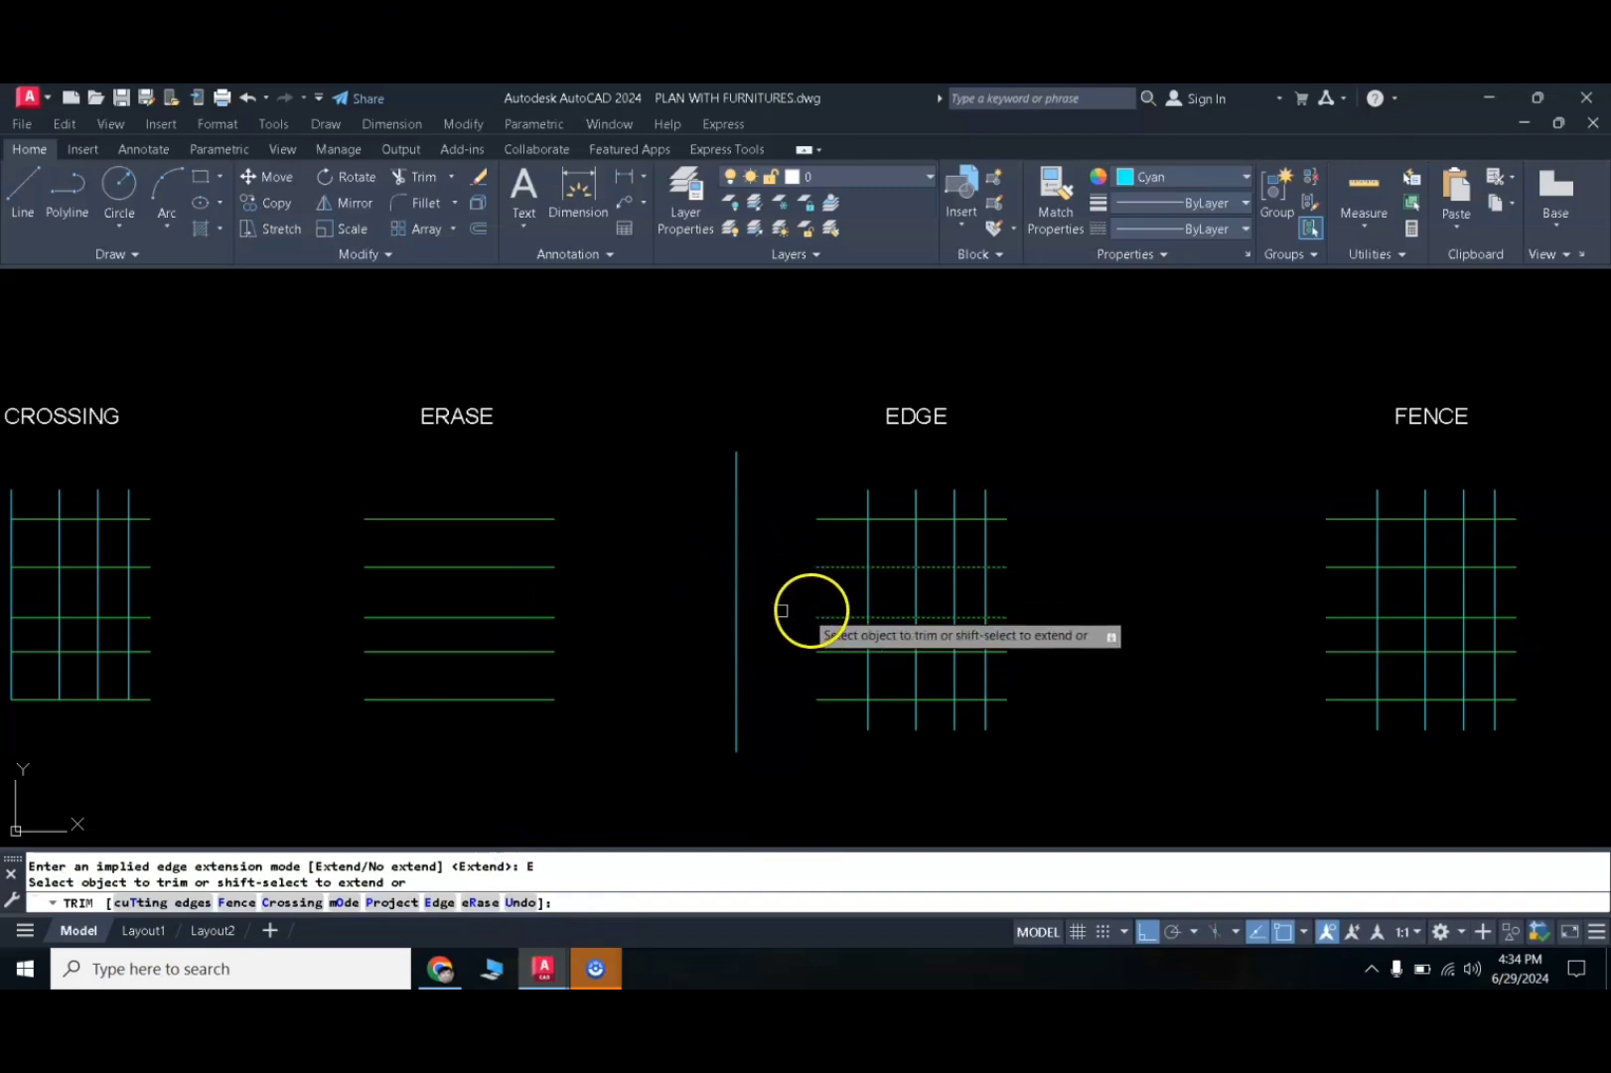
click(741, 473)
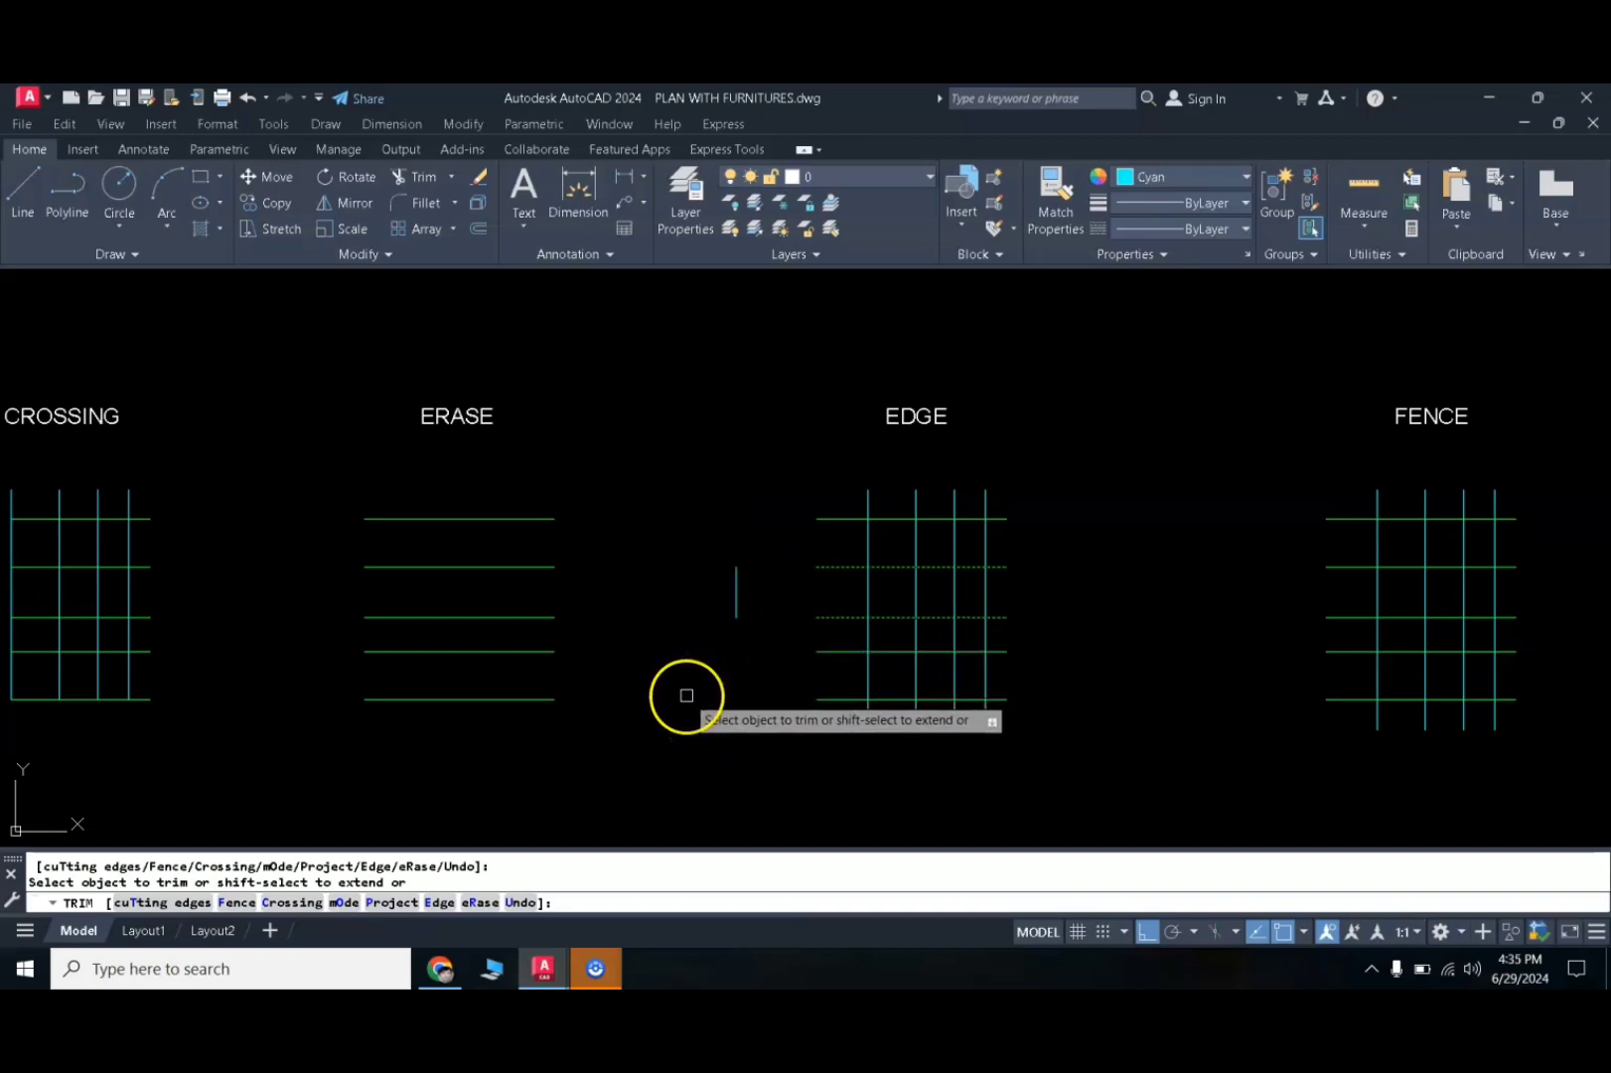
key(Return)
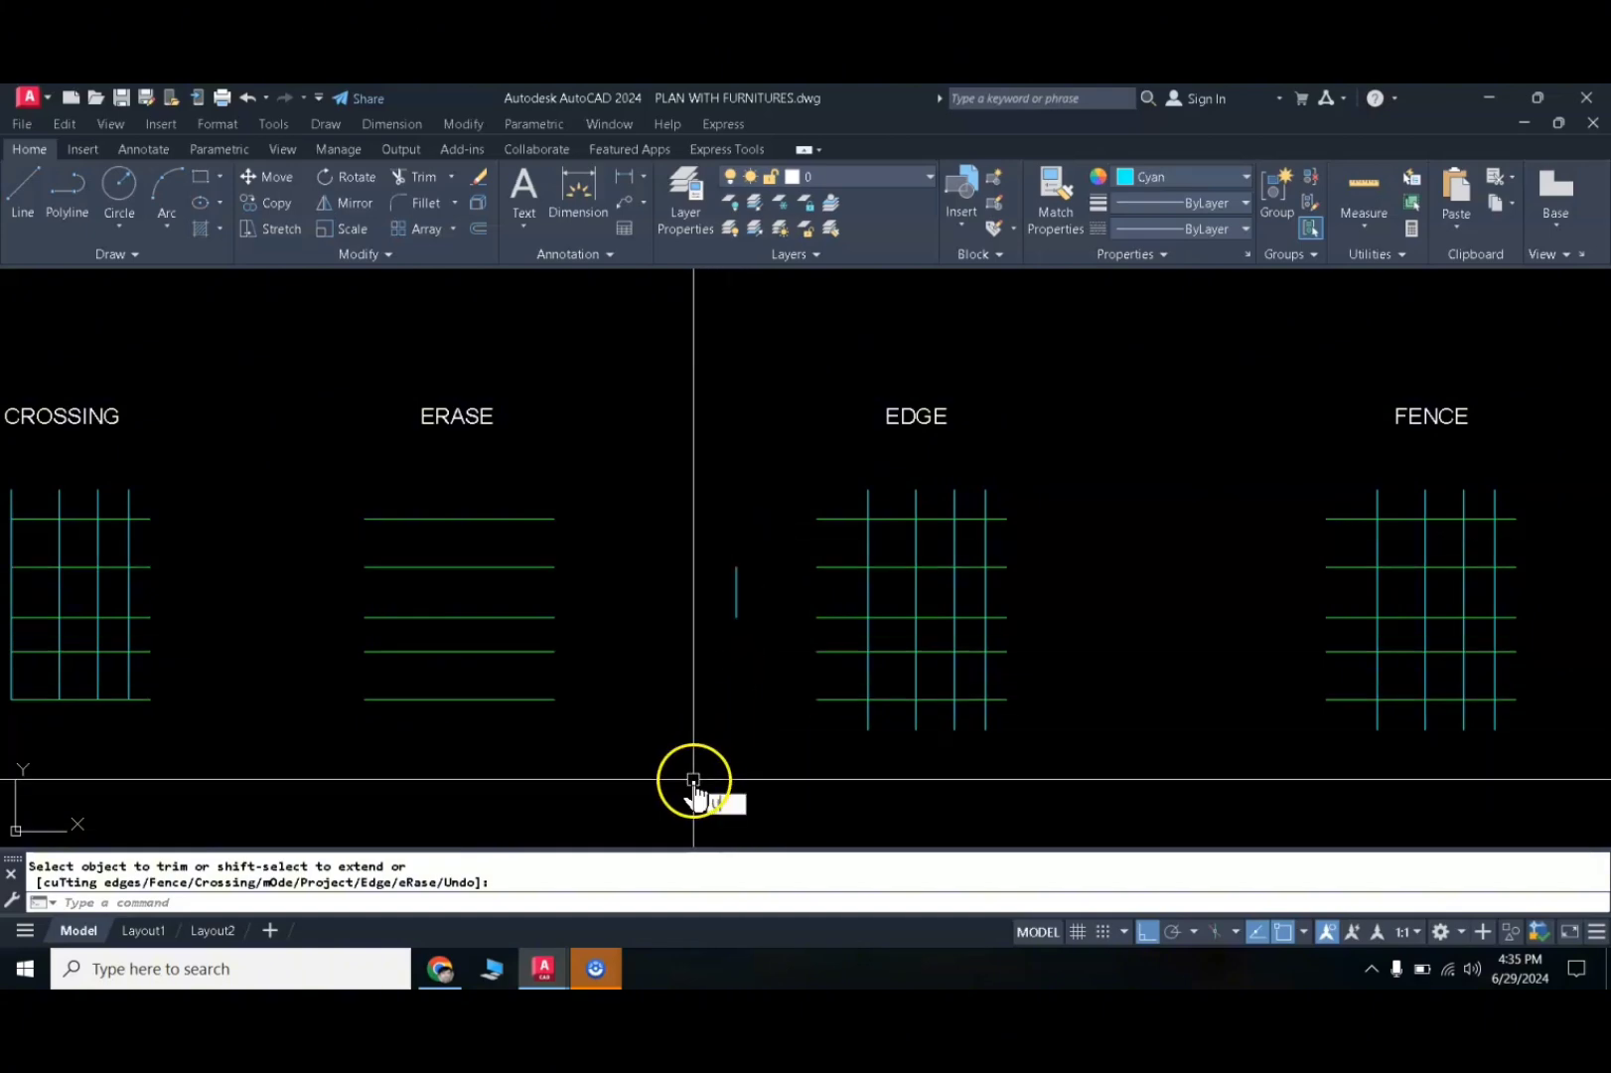
key(ctrl+z)
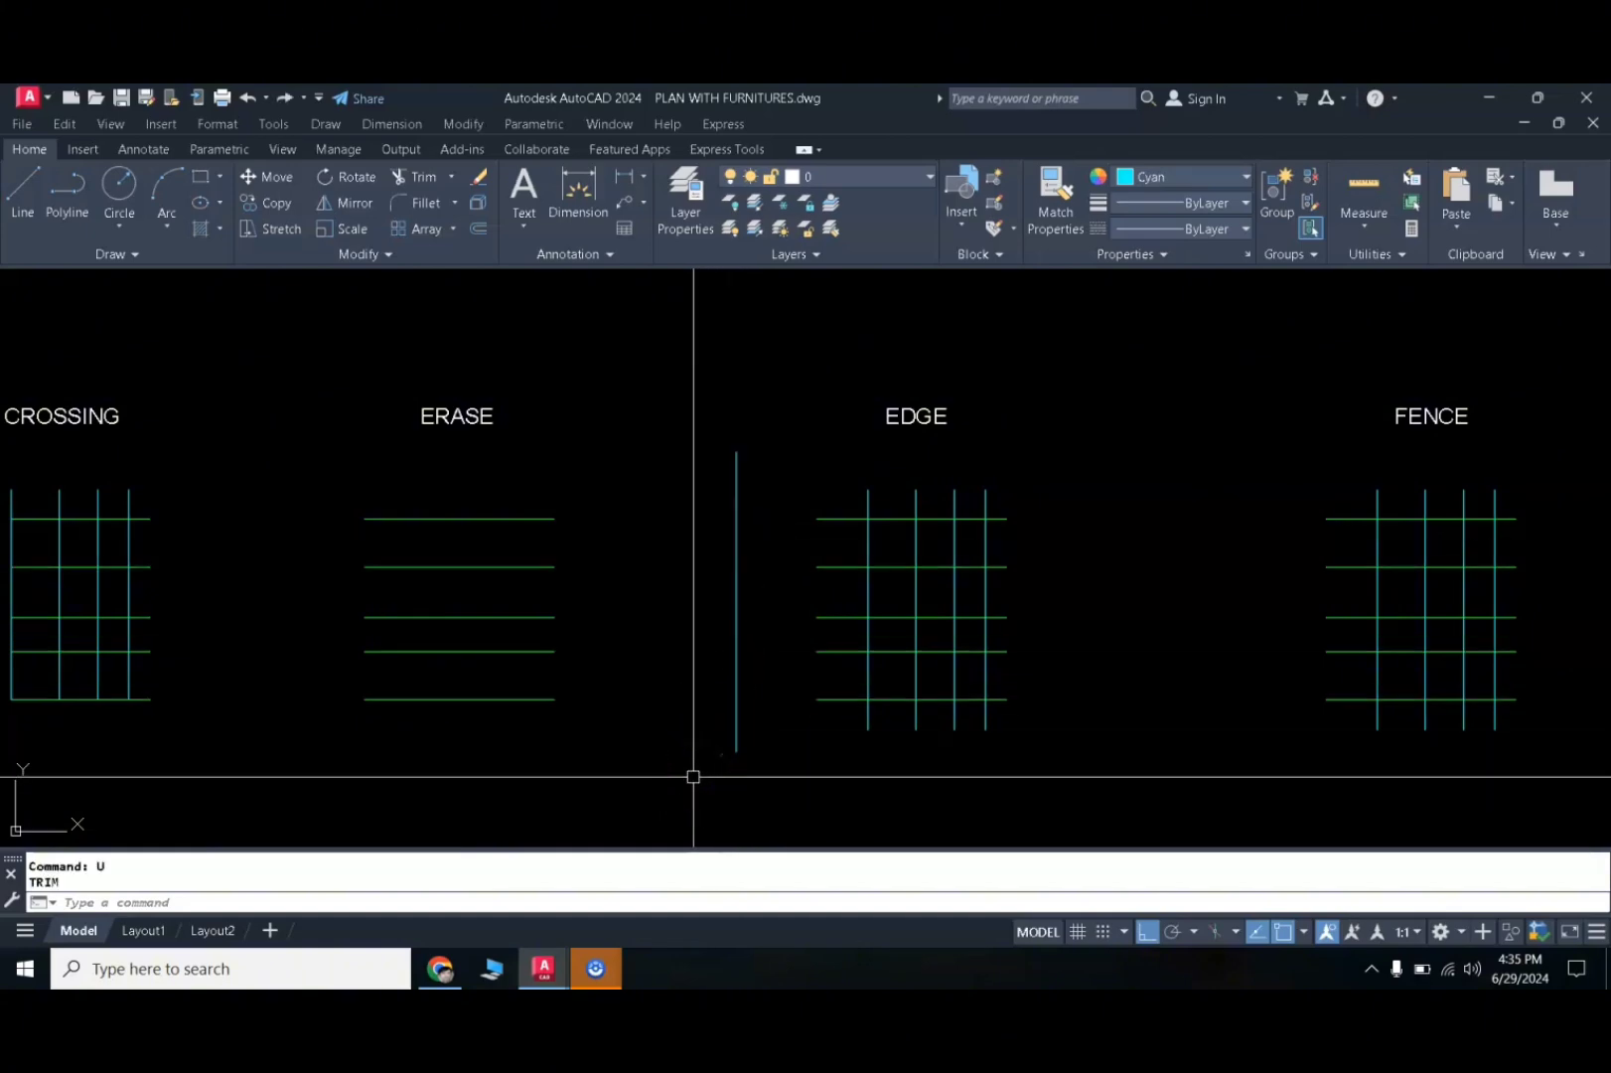
- Reselect the EDGE grid's second and third horizontal lines as cutting edges and try to trim the separate vertical line with Edge set to No extend
key(Return)
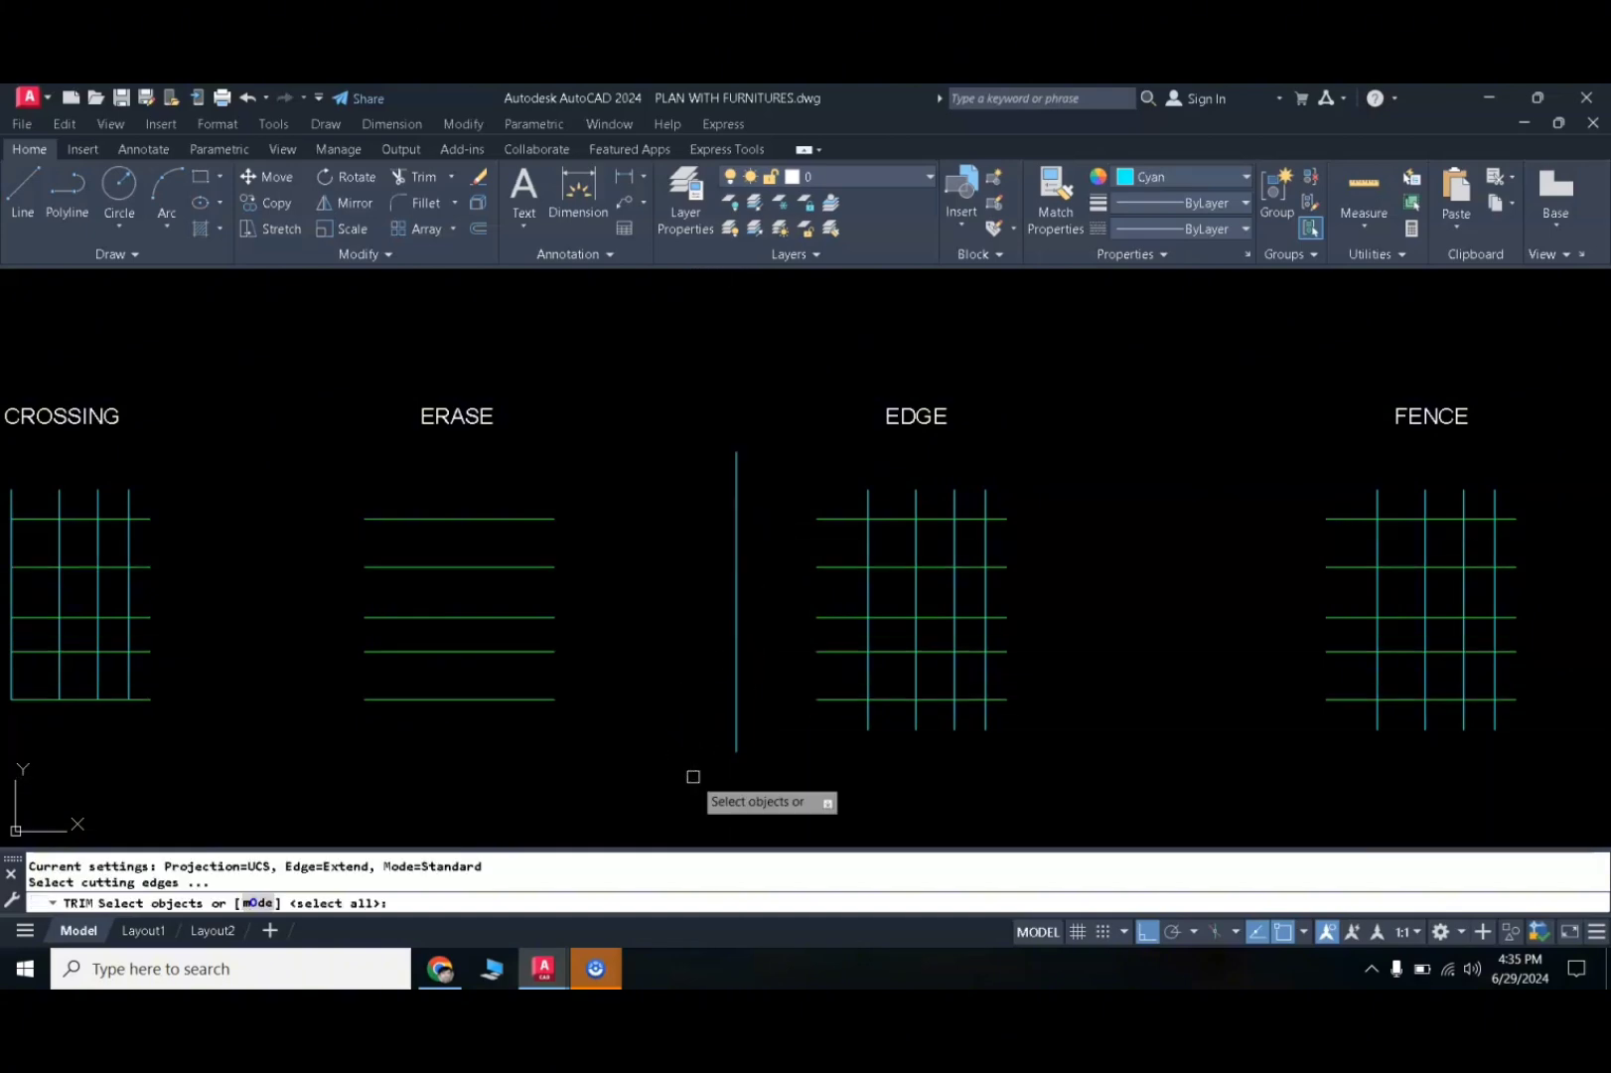
click(851, 565)
click(837, 617)
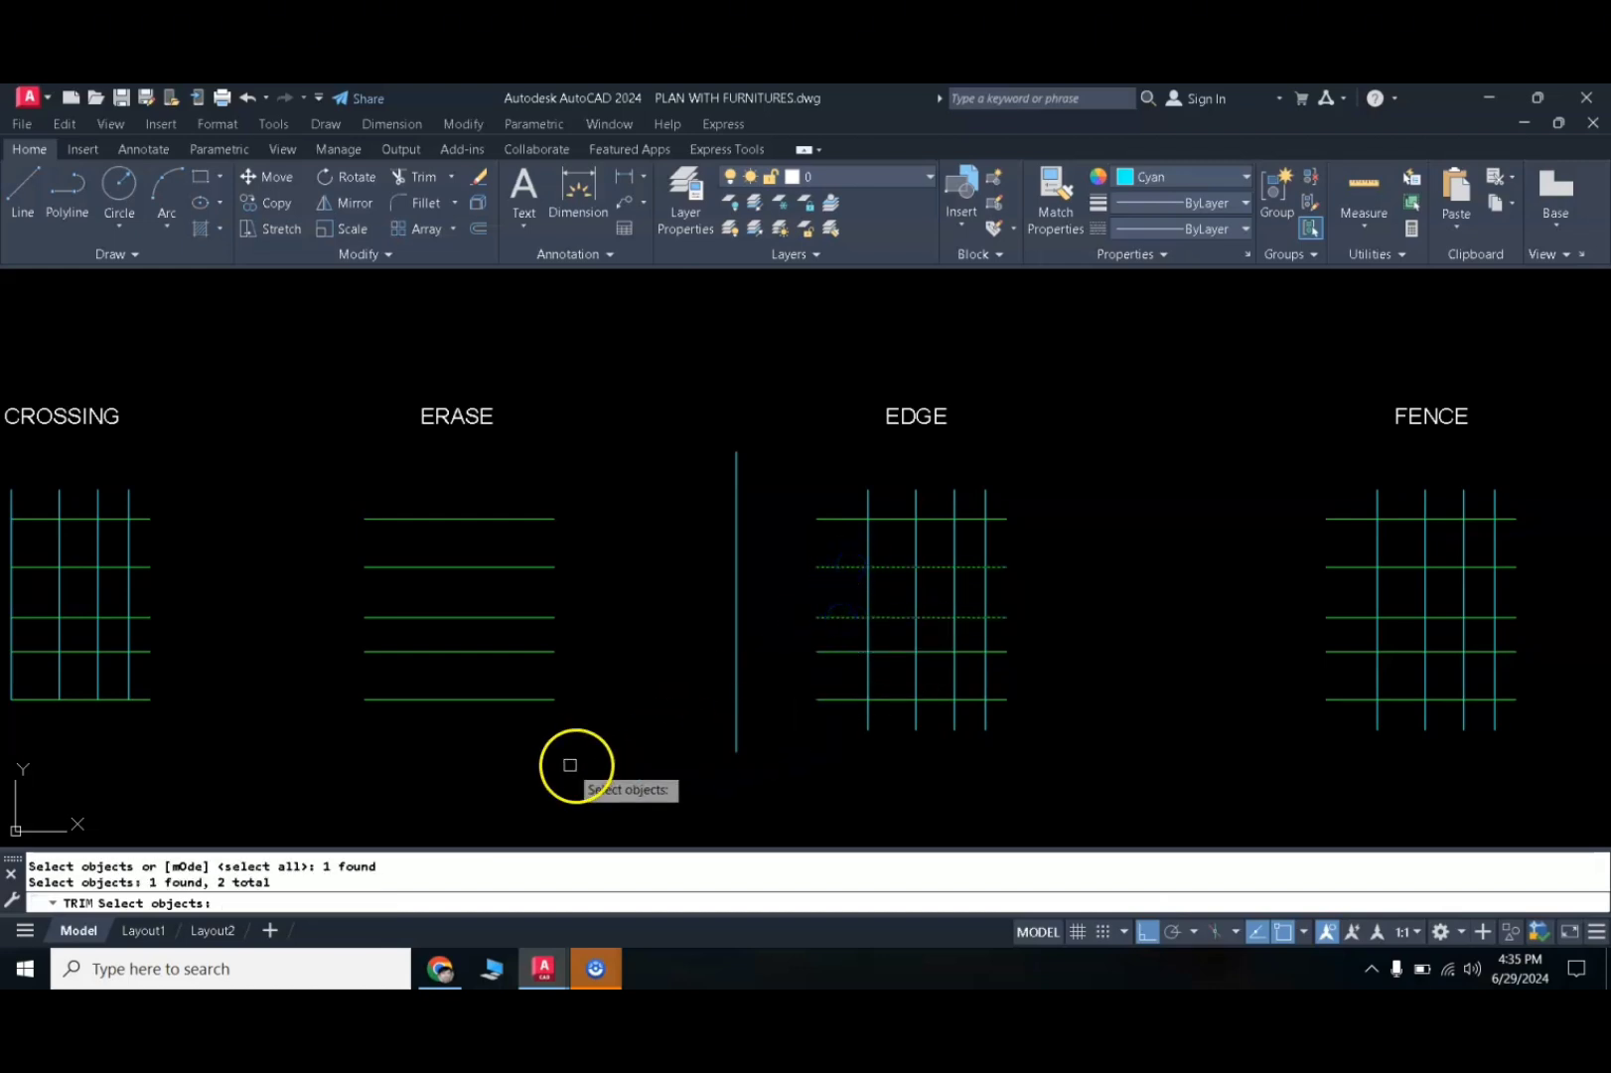
key(Return)
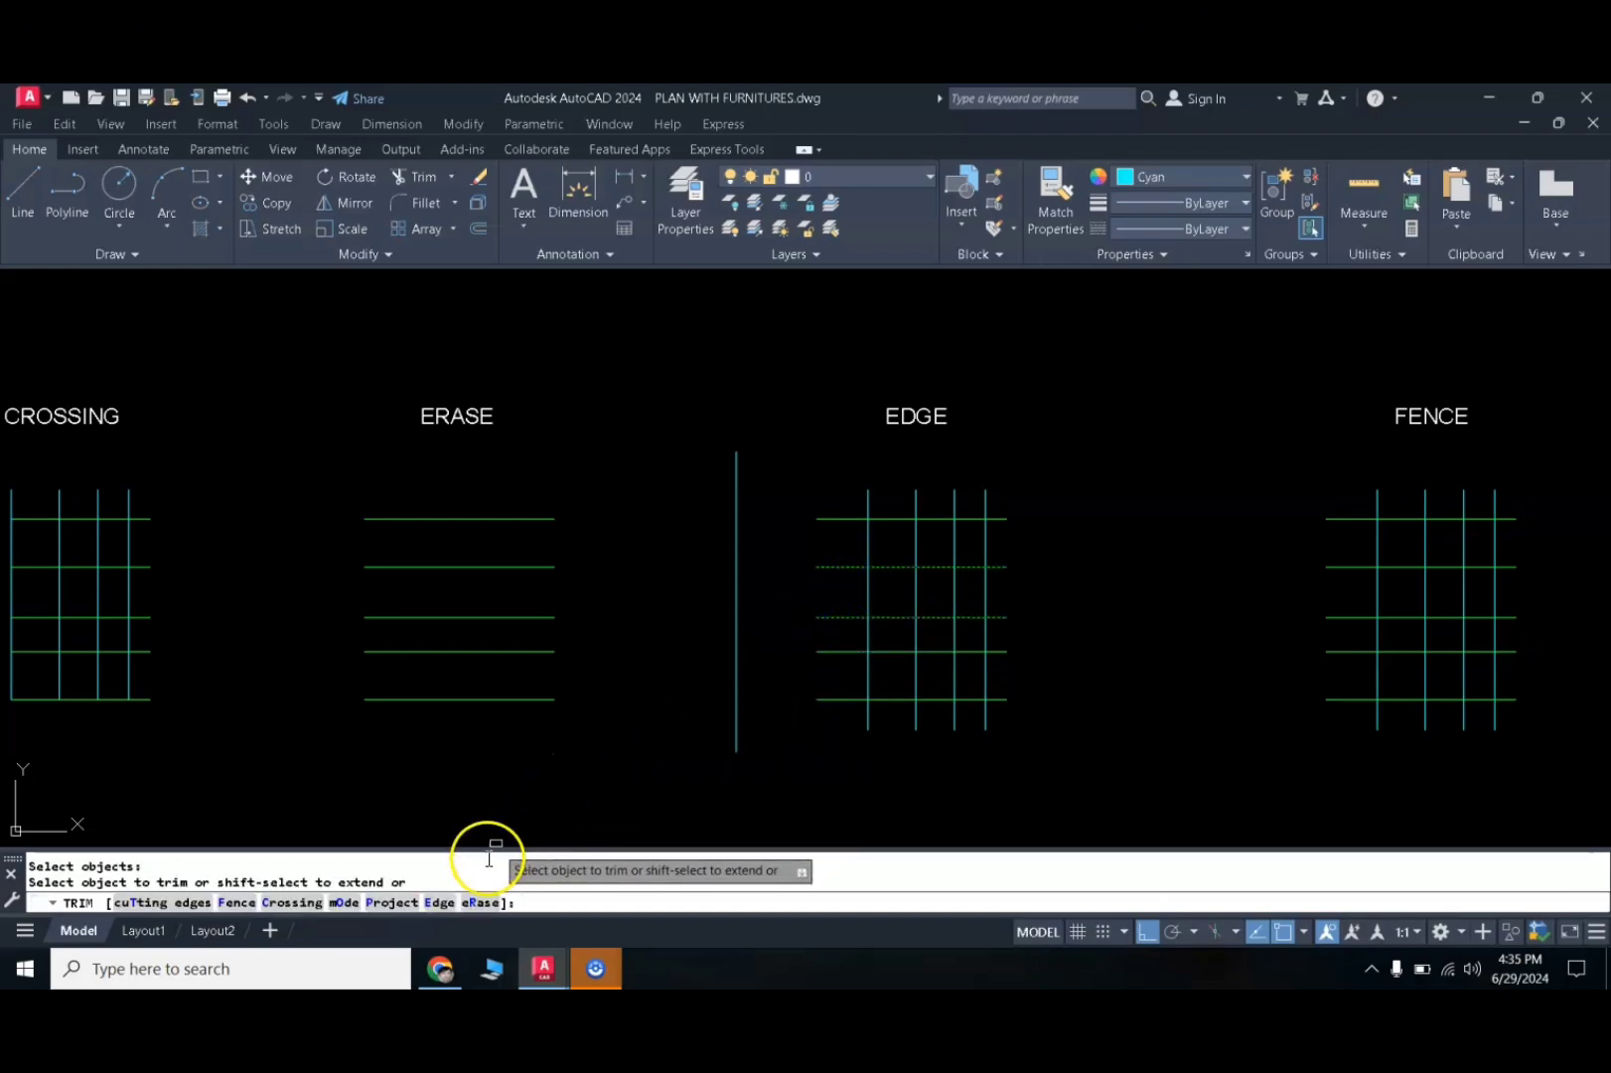
click(443, 904)
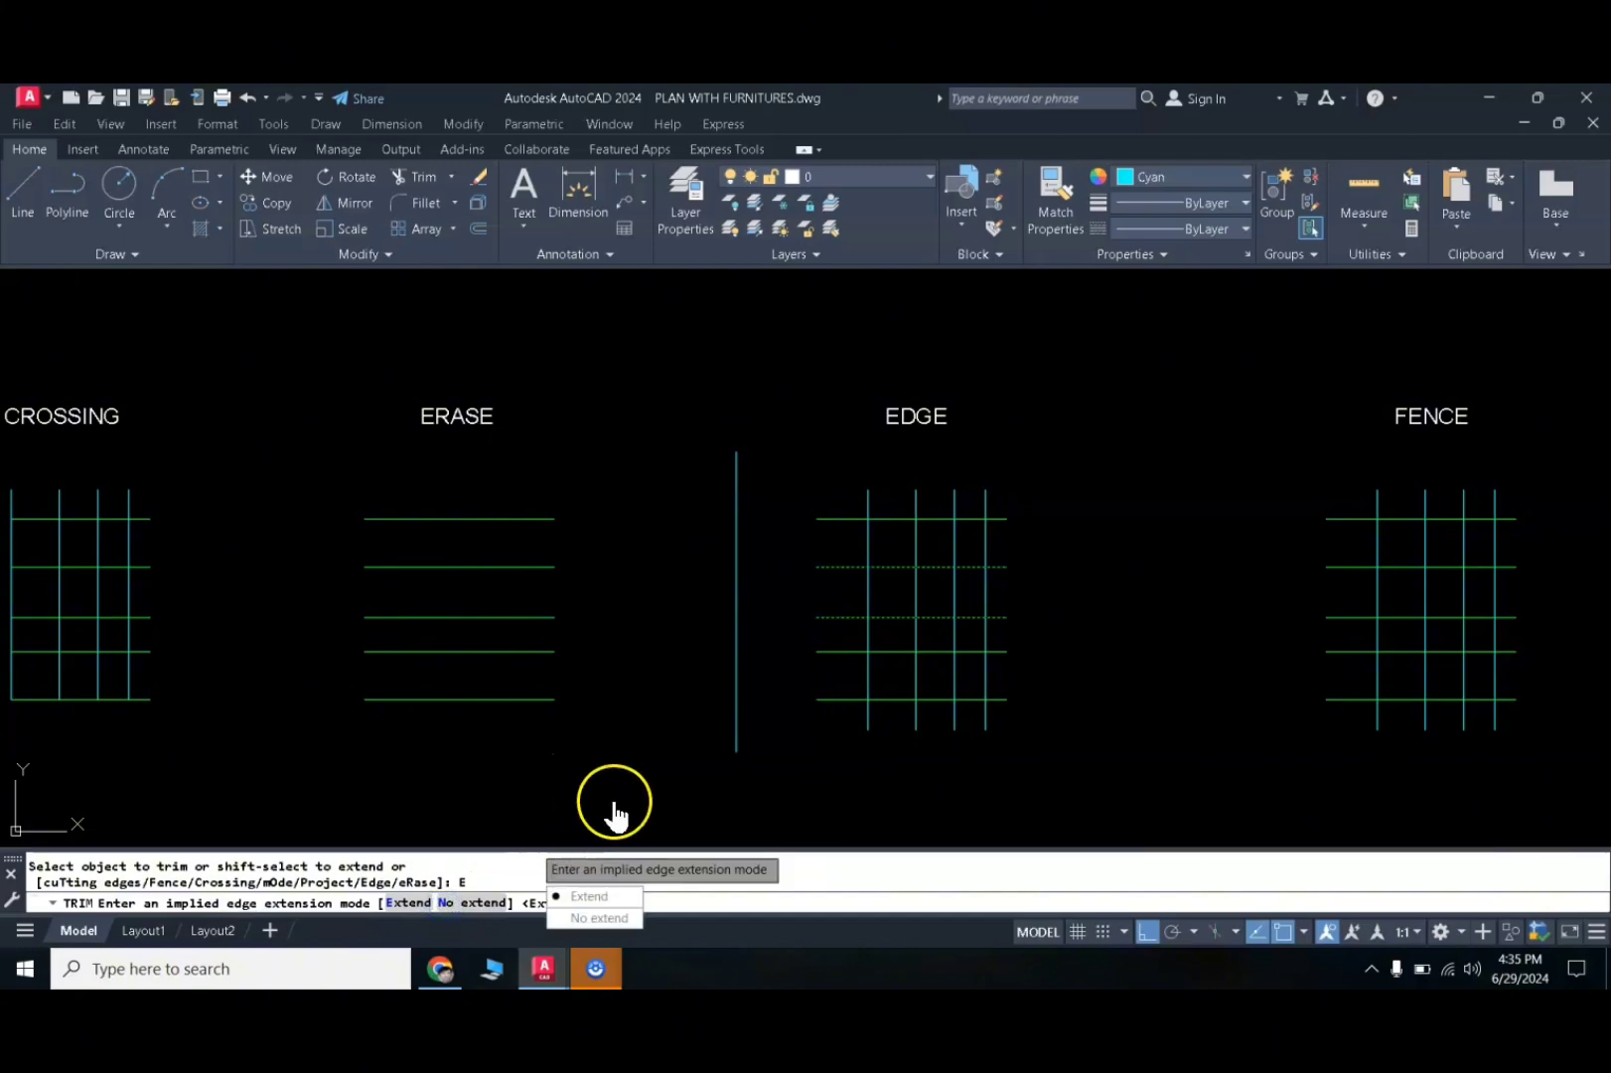
click(578, 918)
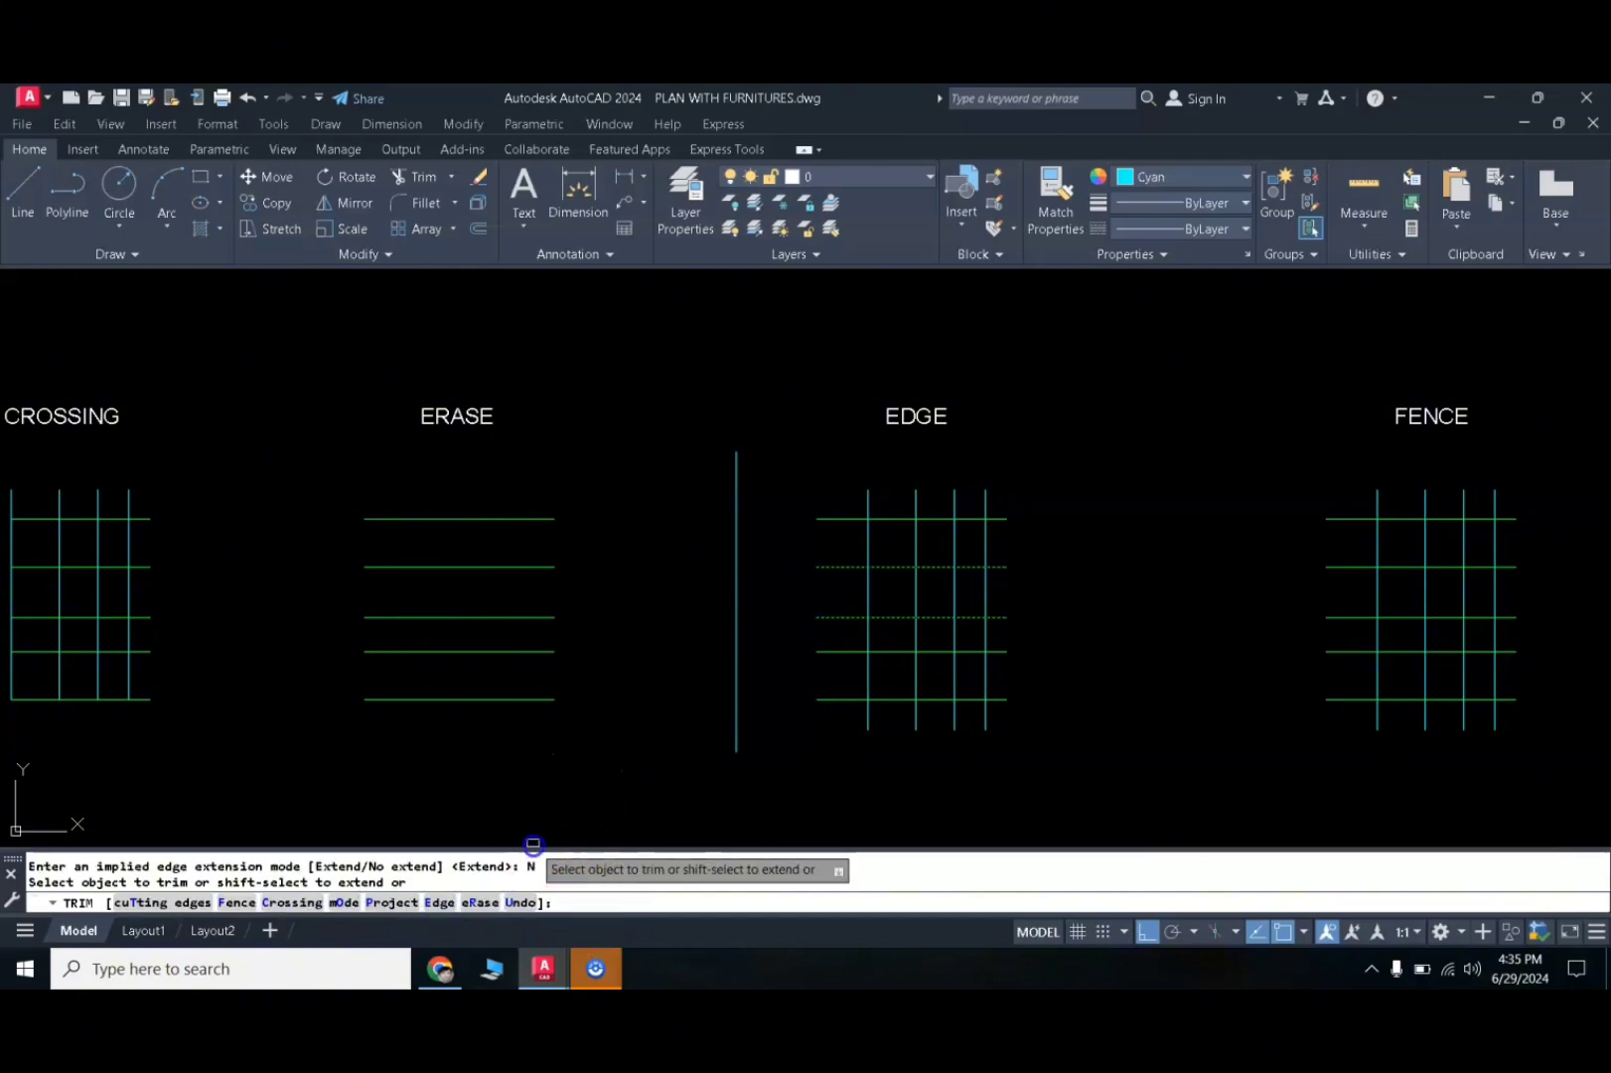
click(734, 473)
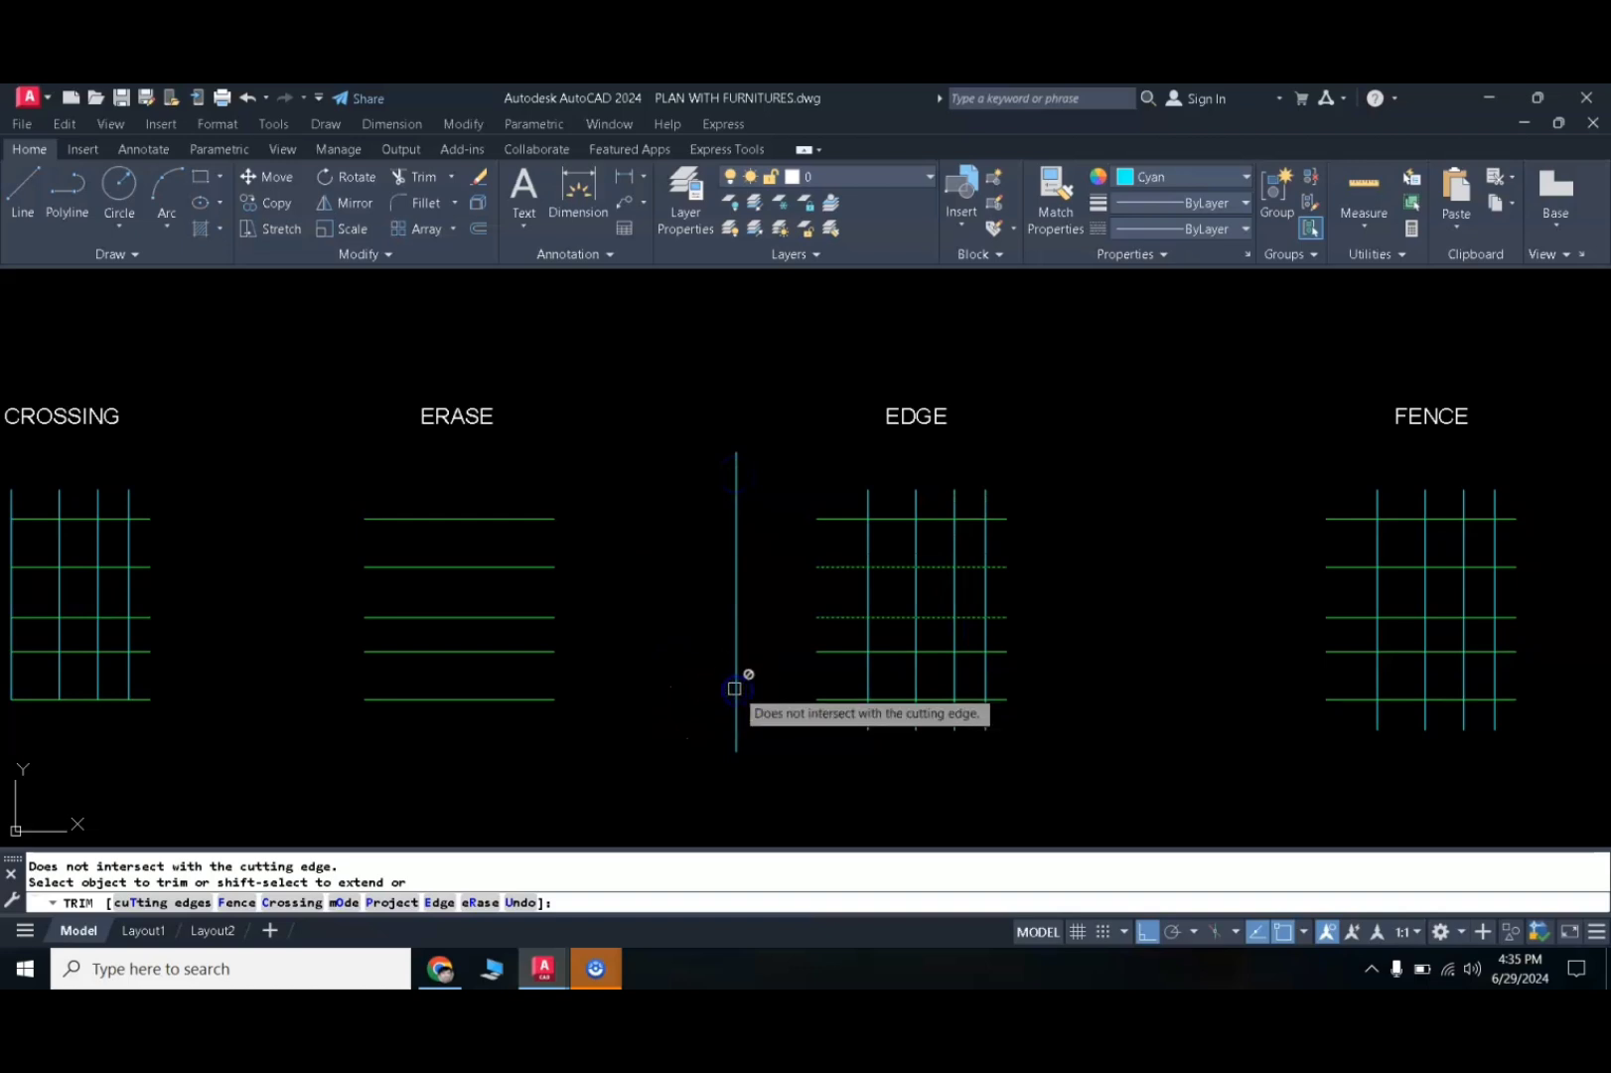
- Set Edge to Extend and trim the separate vertical line above and below the two cutting edges' extensions
click(440, 903)
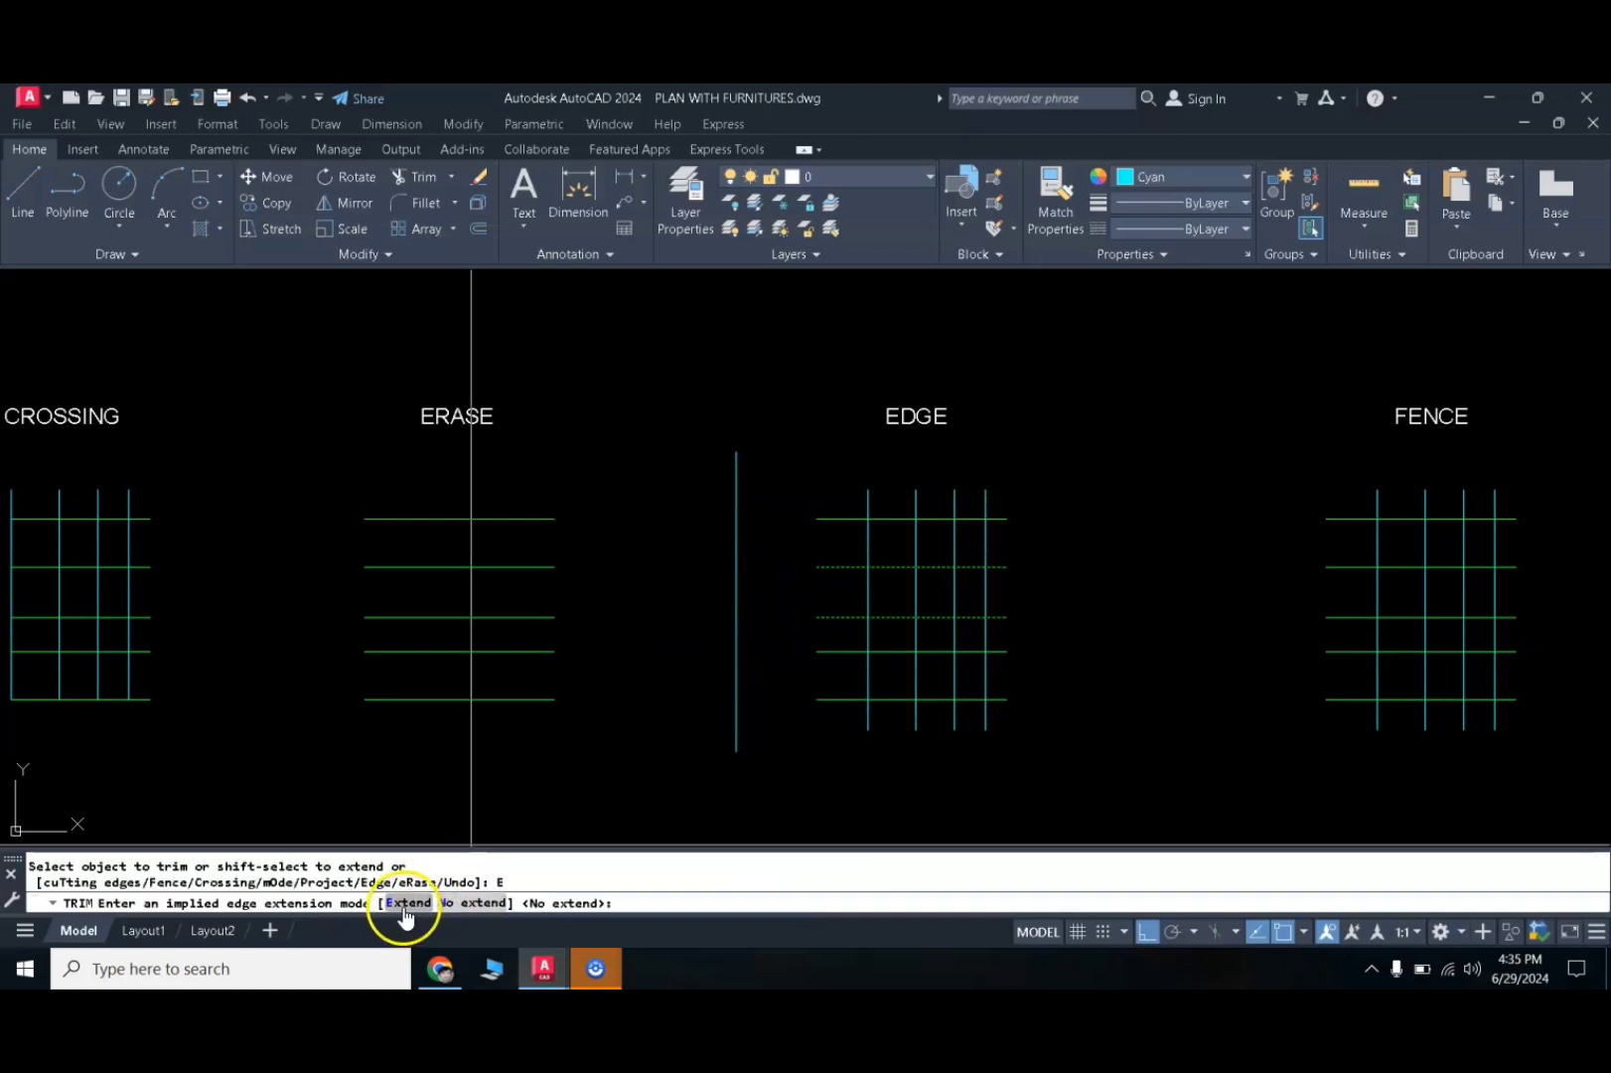
click(403, 903)
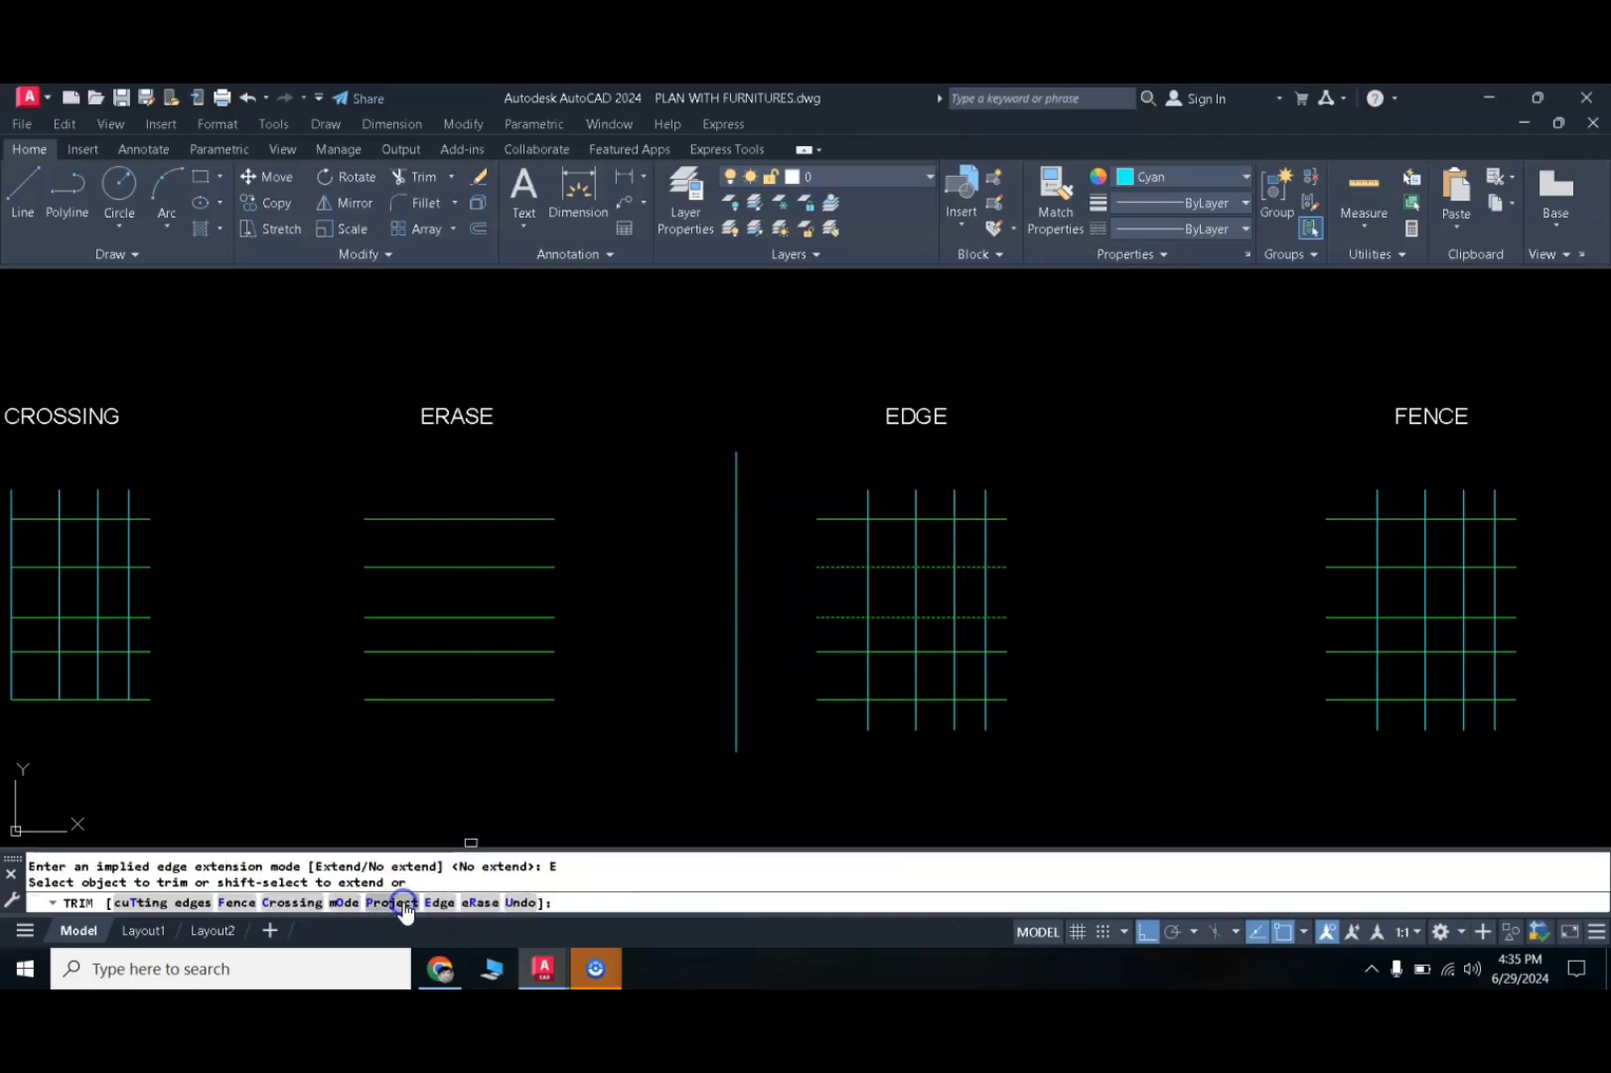
click(730, 472)
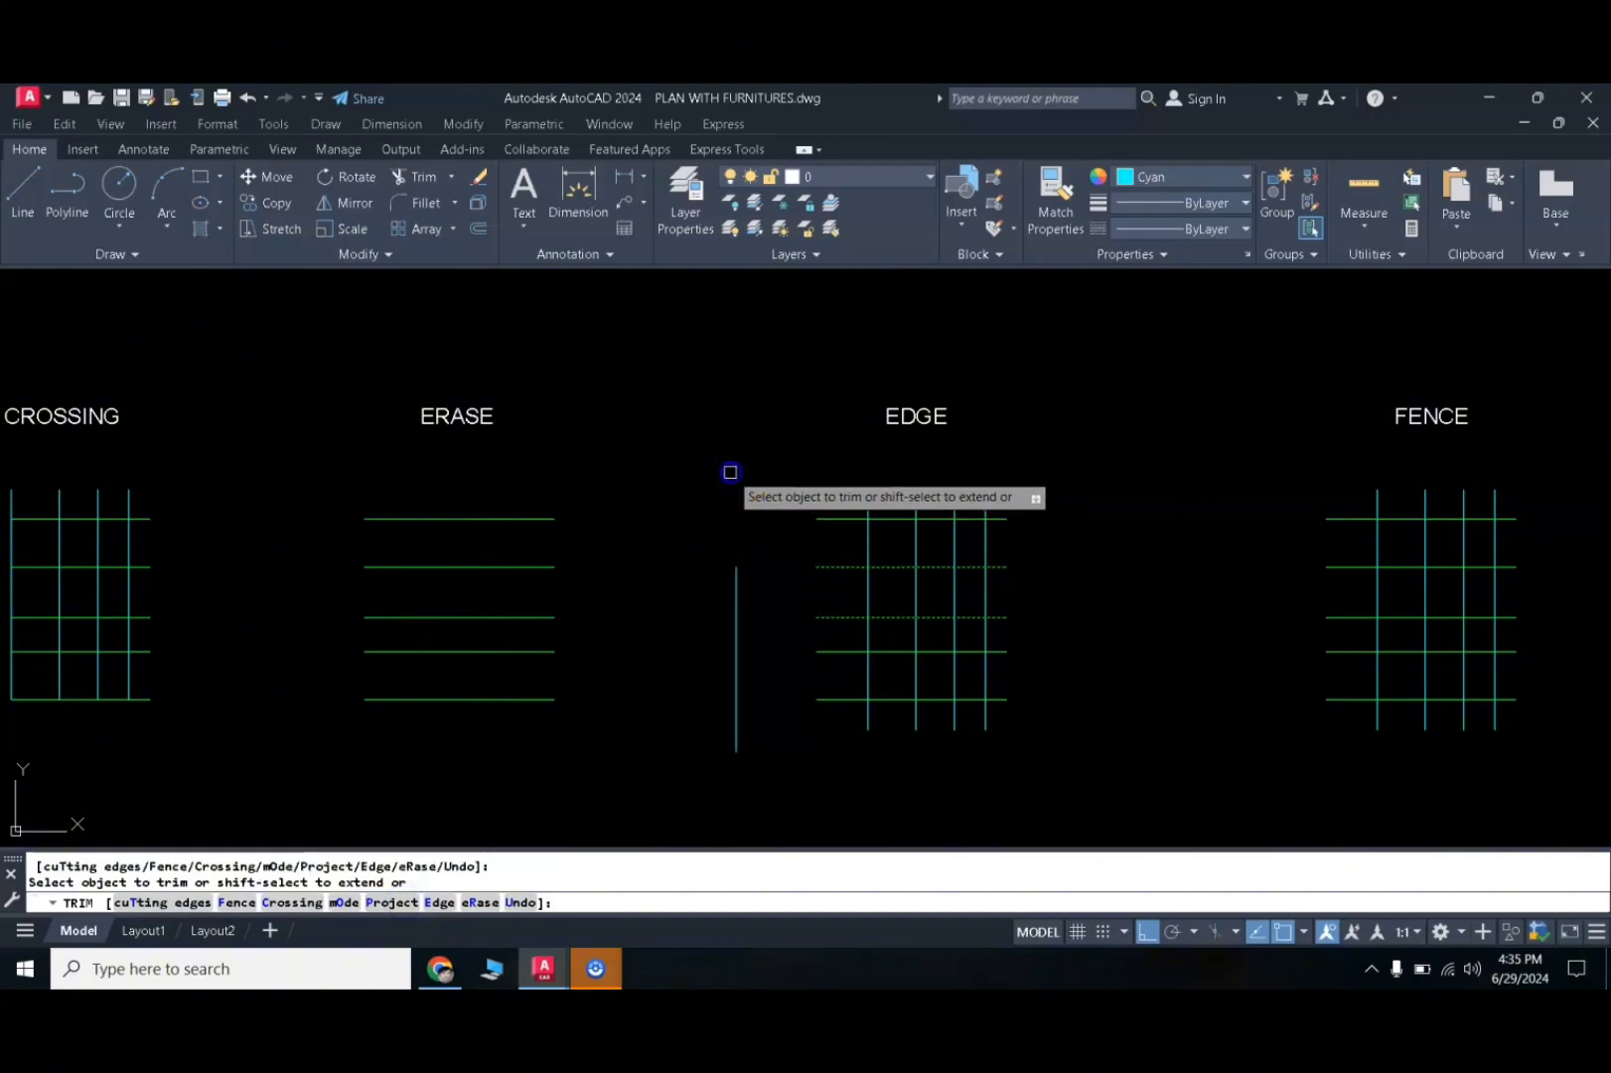
click(740, 684)
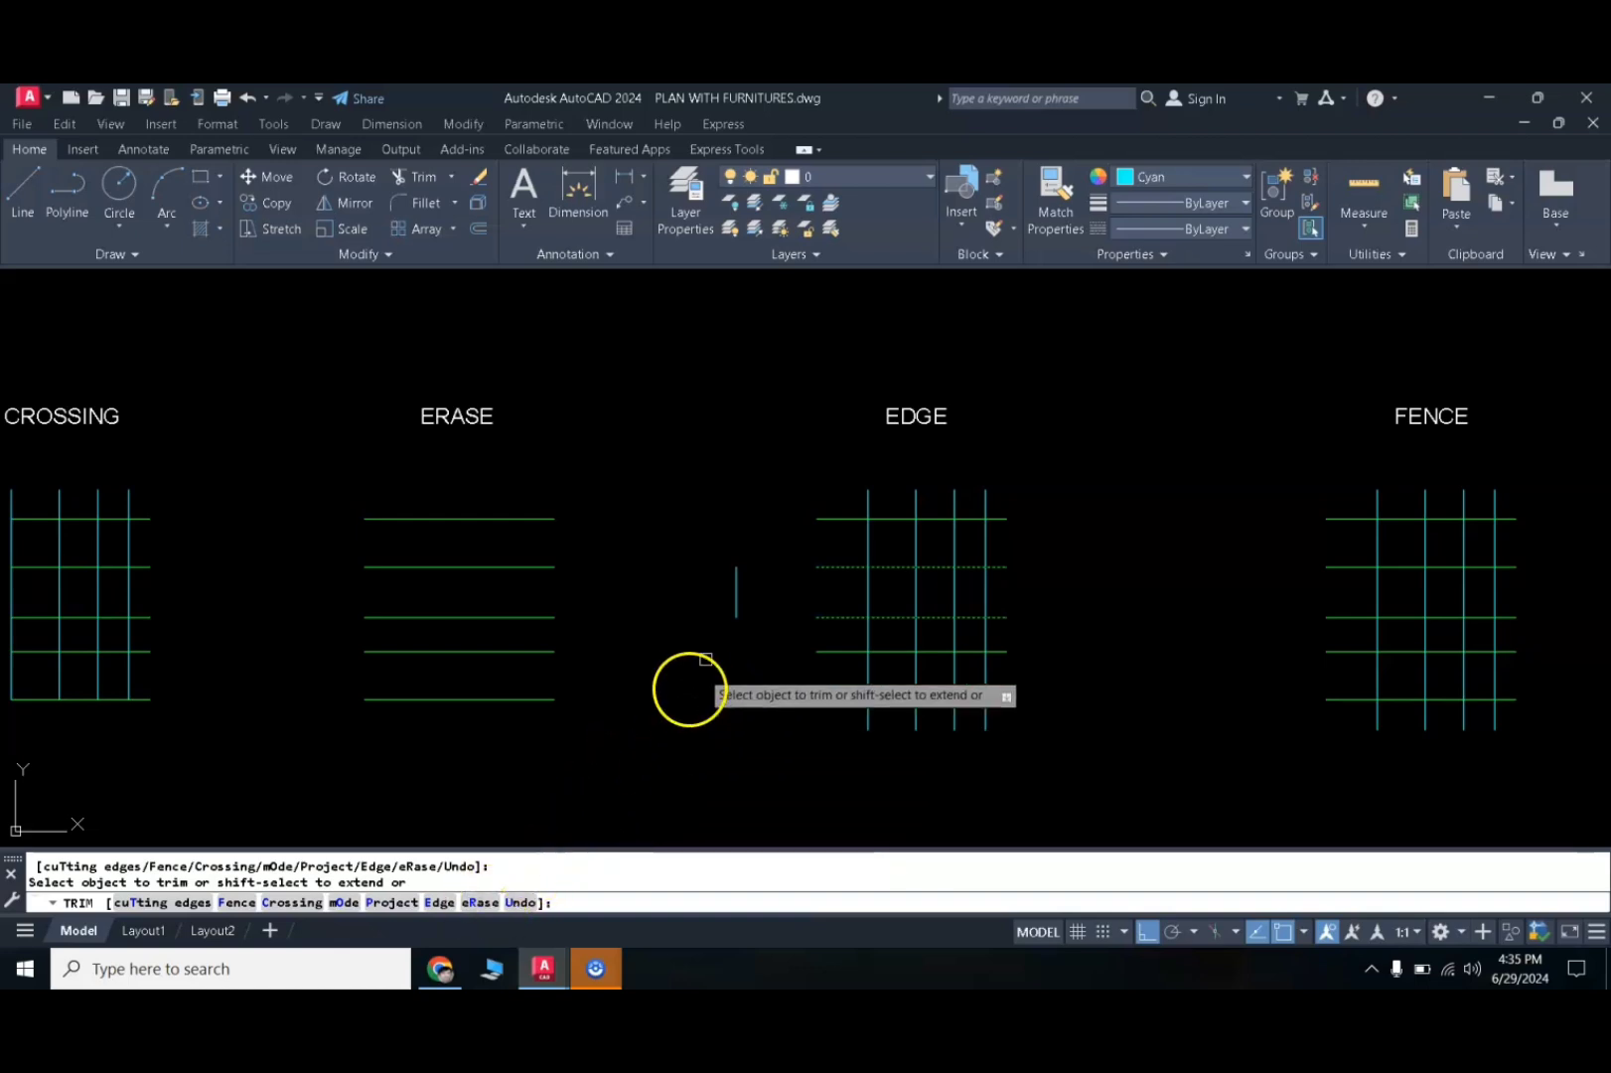
- Try to trim the remaining middle piece of the separate vertical line beside the EDGE grid
click(738, 601)
click(737, 597)
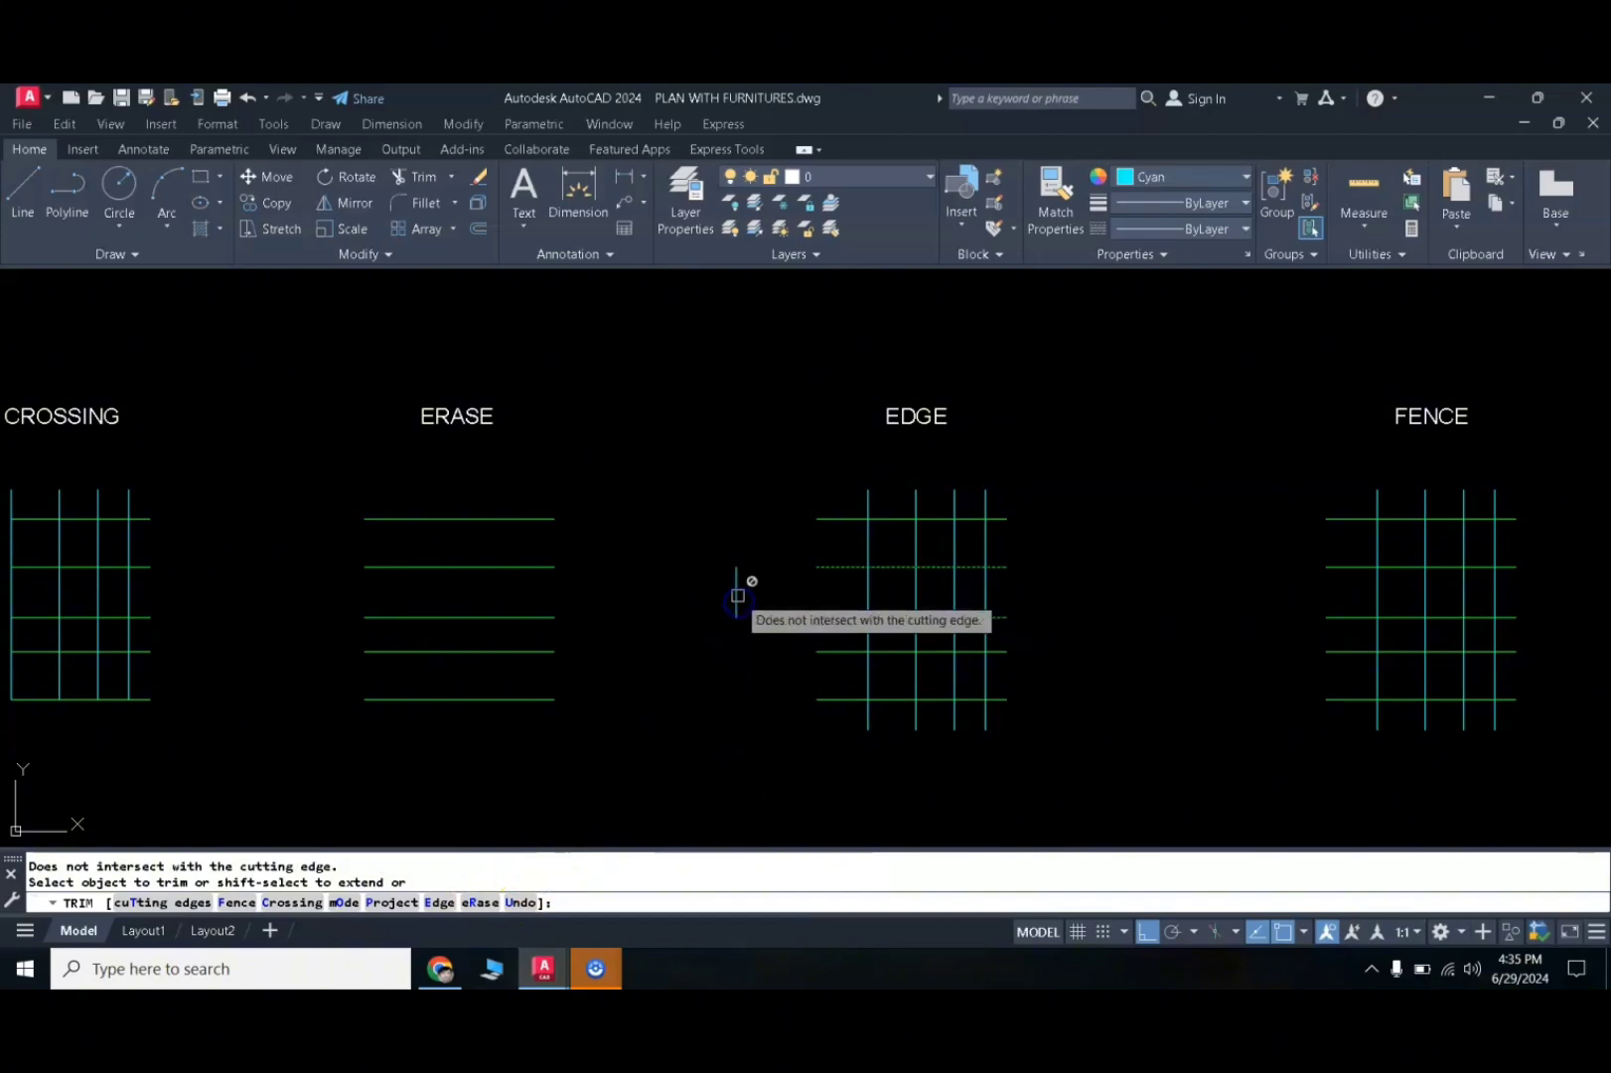
click(737, 596)
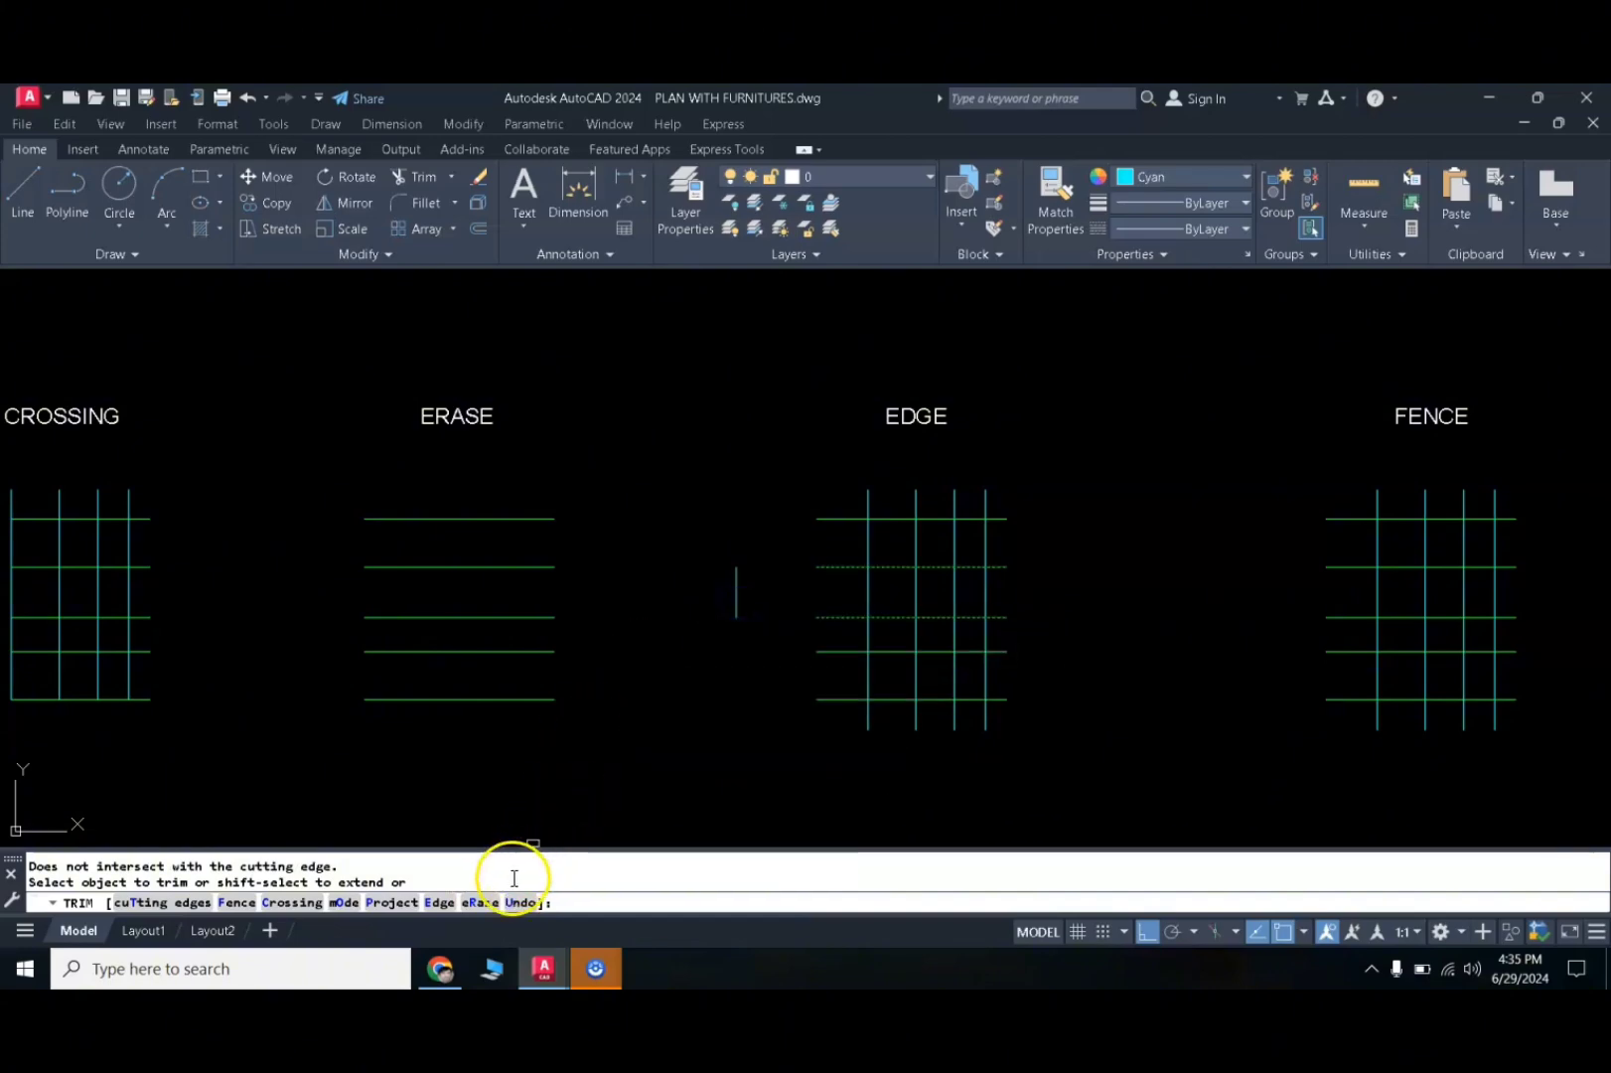
- Erase the remaining middle piece with the Trim command's eRase option, and undo the erase within the command
click(481, 903)
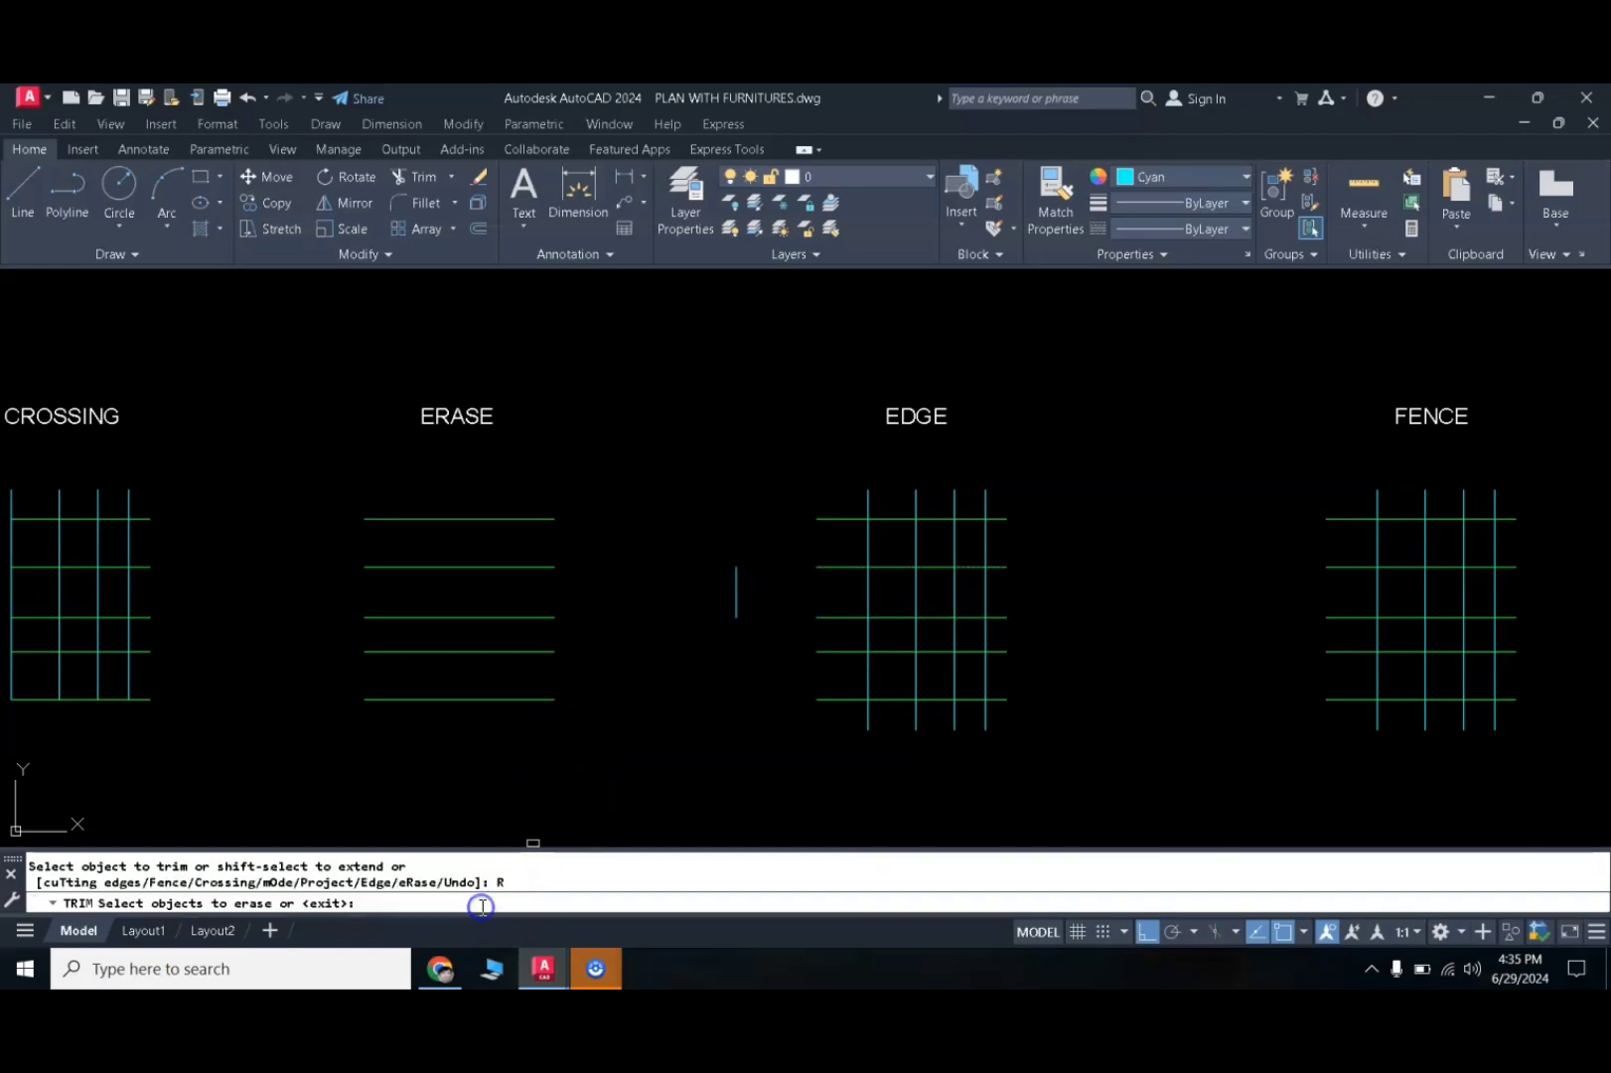
click(738, 602)
right_click(717, 636)
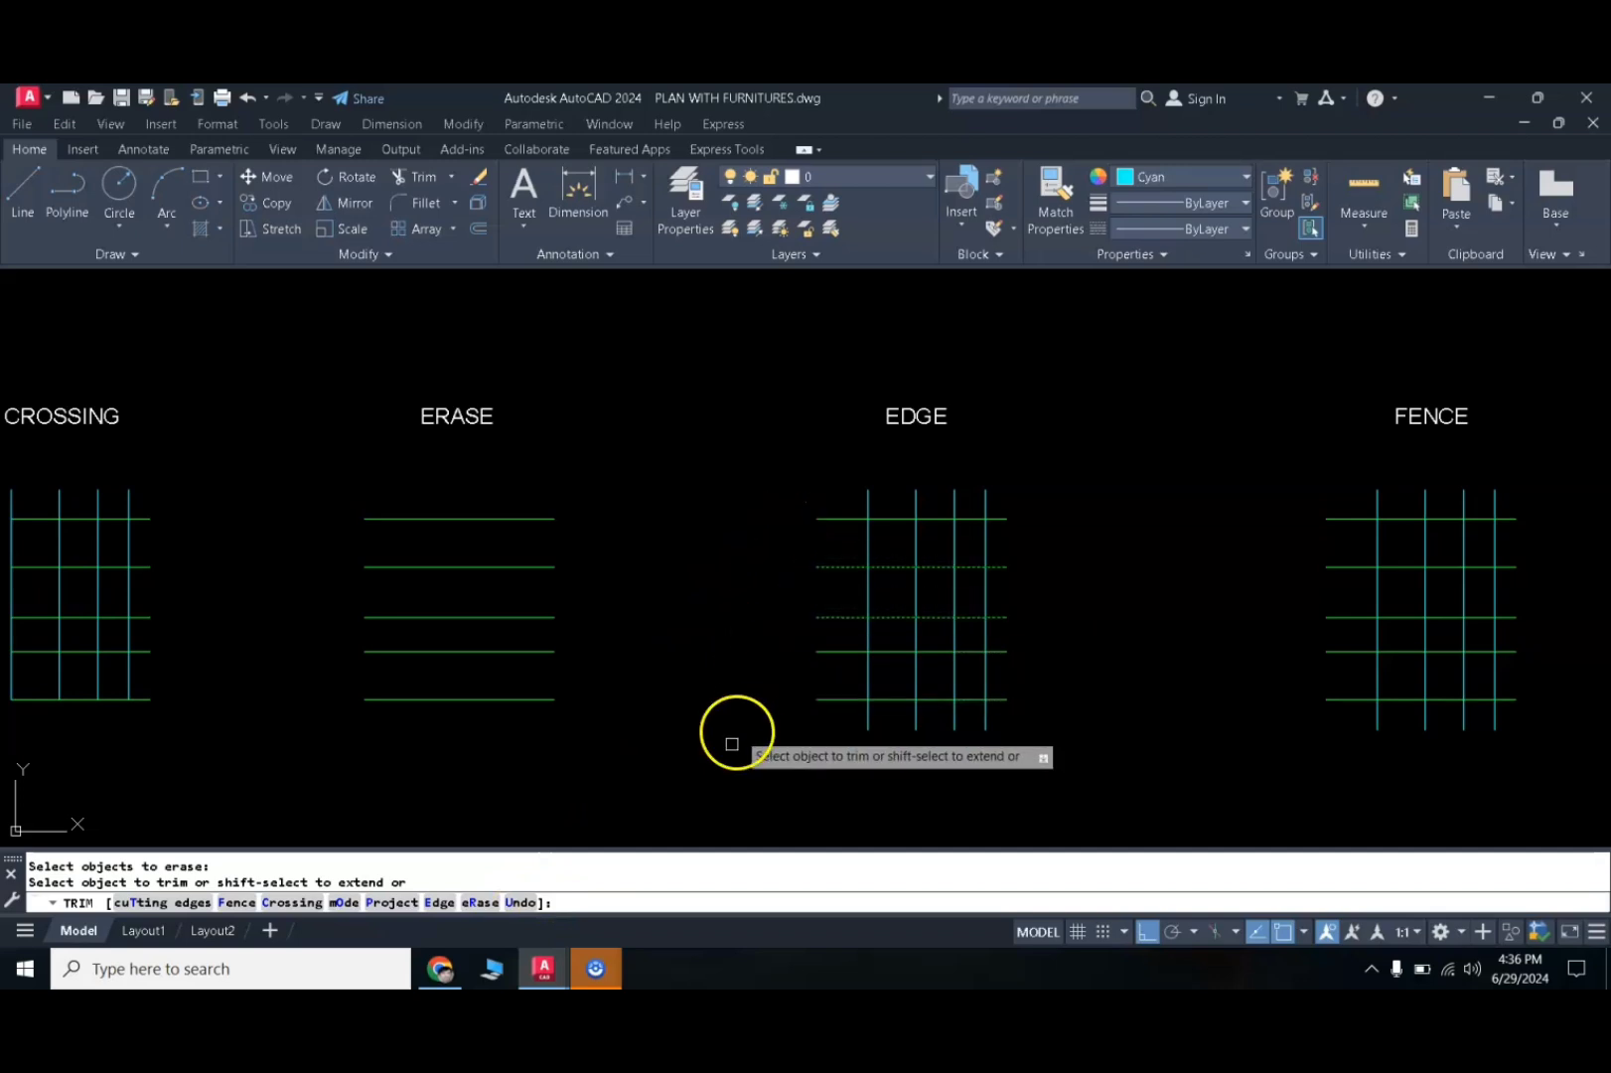
click(517, 902)
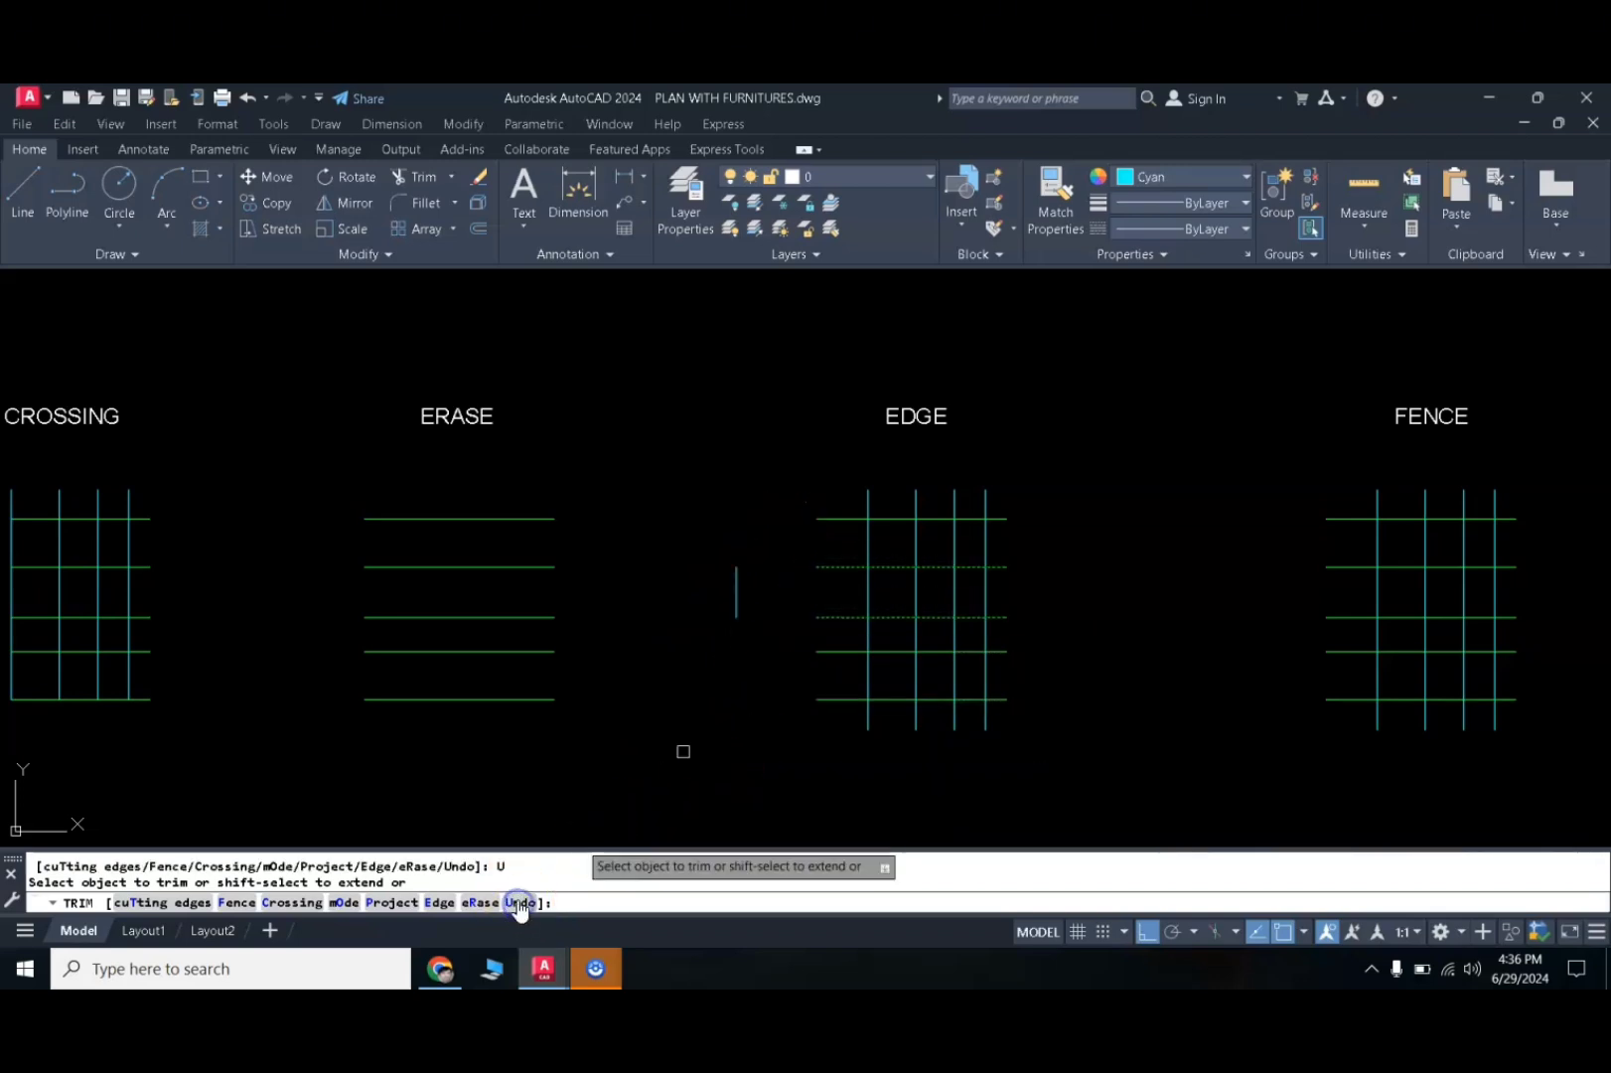
- Using the FENCE grid's first vertical line as cutting edge, trim the horizontal line ends outside it with the Fence option
middle_drag(1151, 660, 683, 640)
middle_drag(1082, 593, 816, 611)
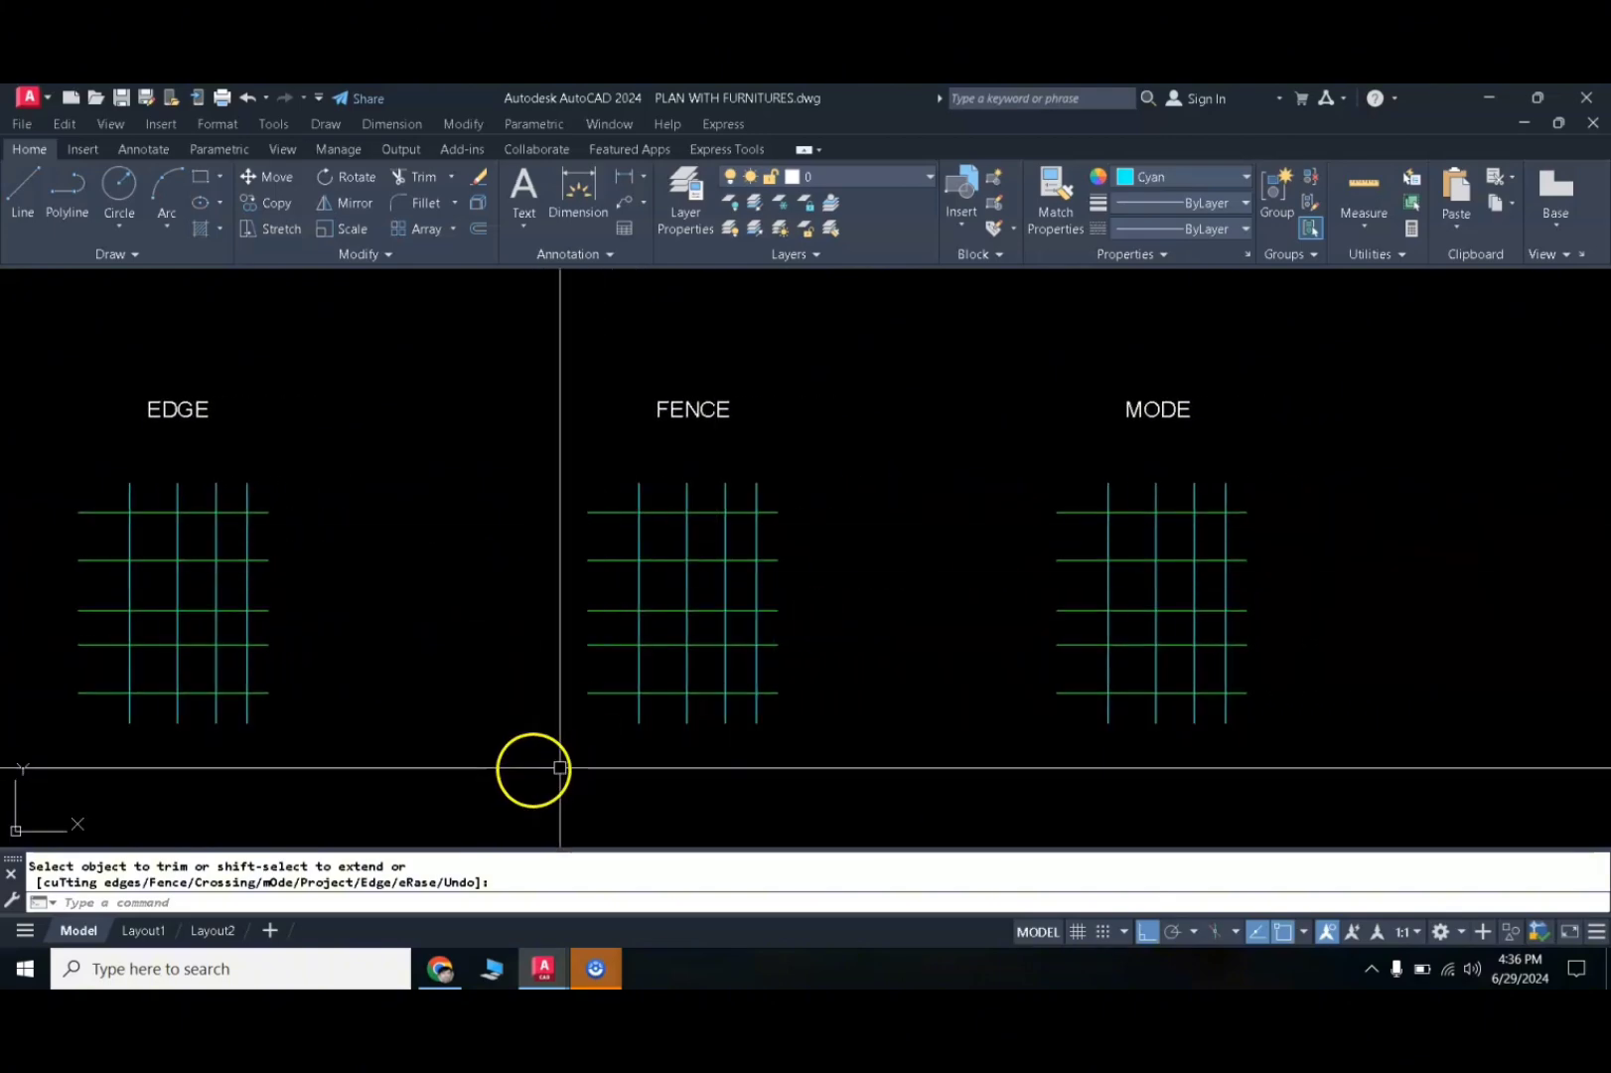
key(Return)
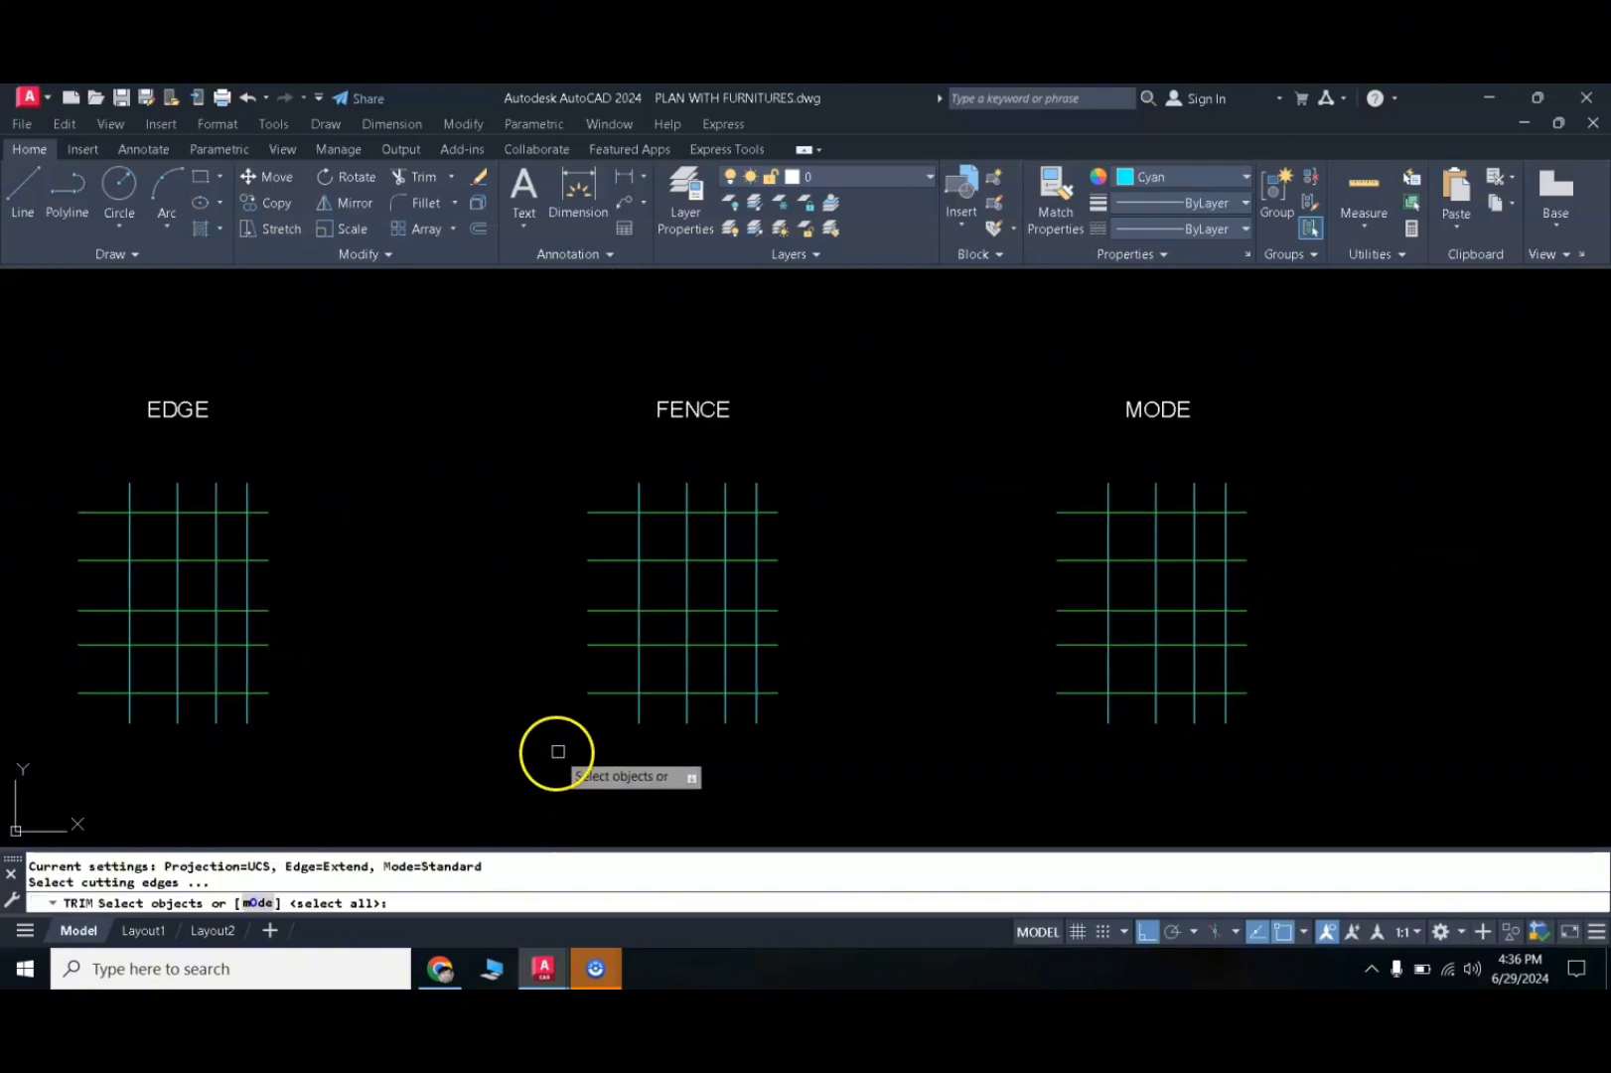
click(639, 491)
key(Return)
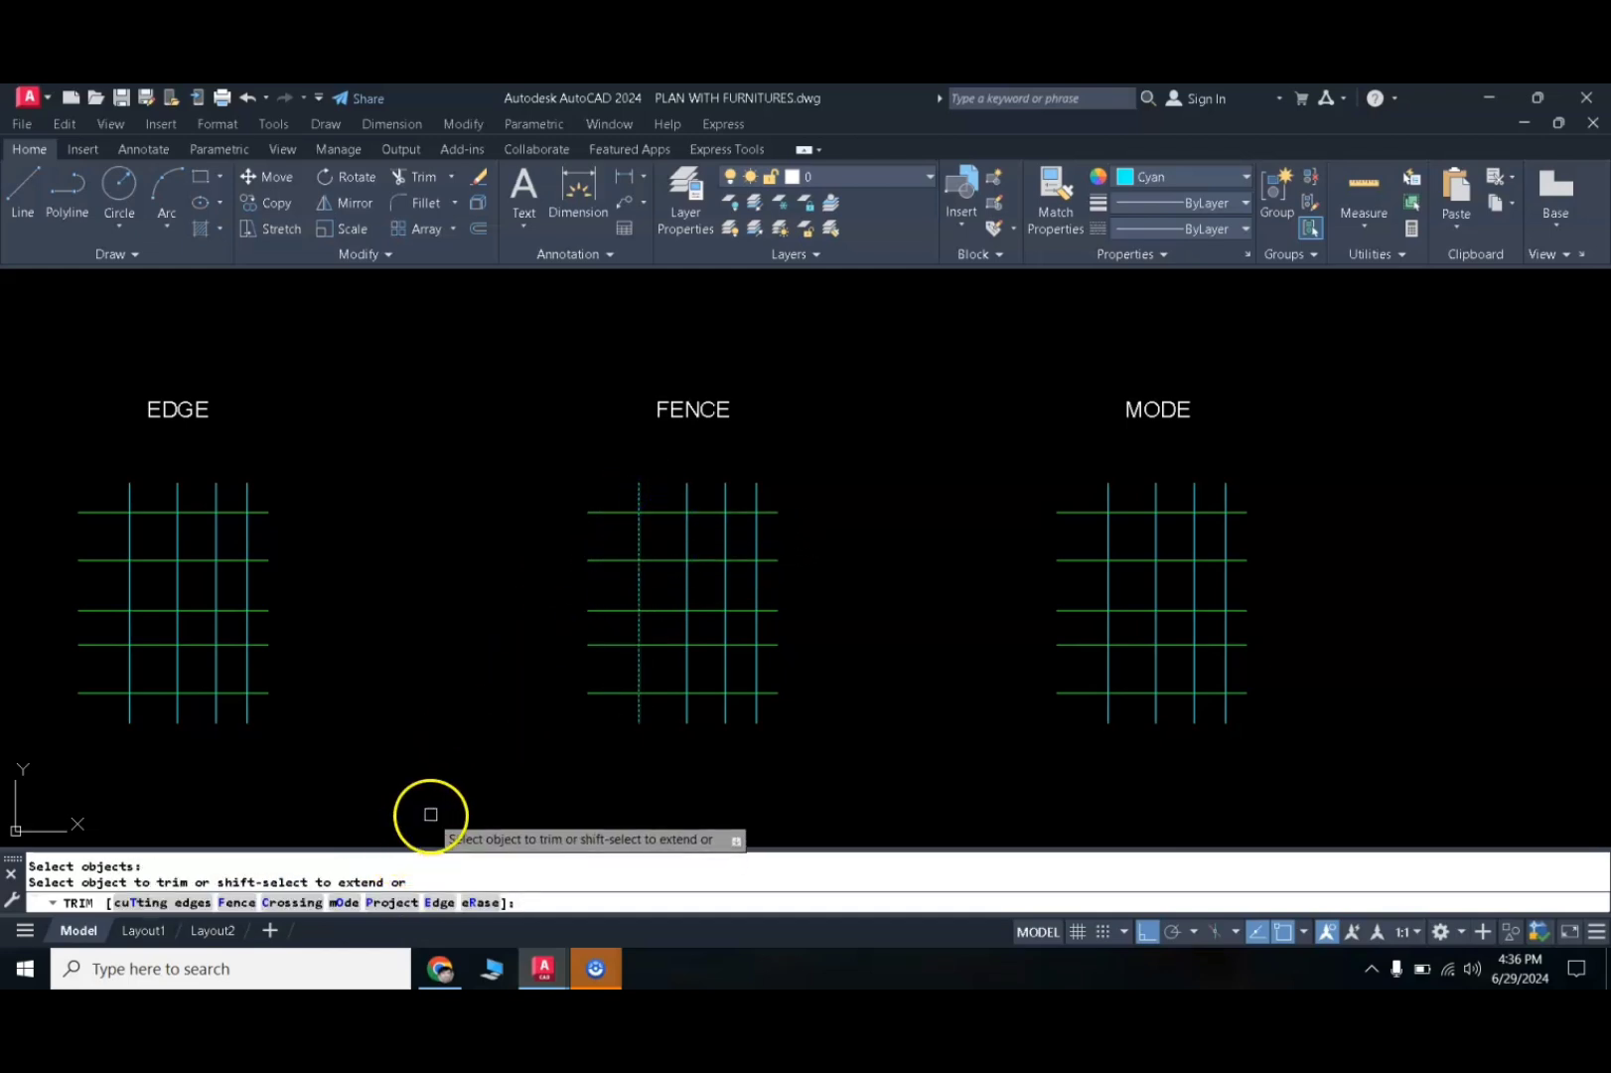
click(236, 904)
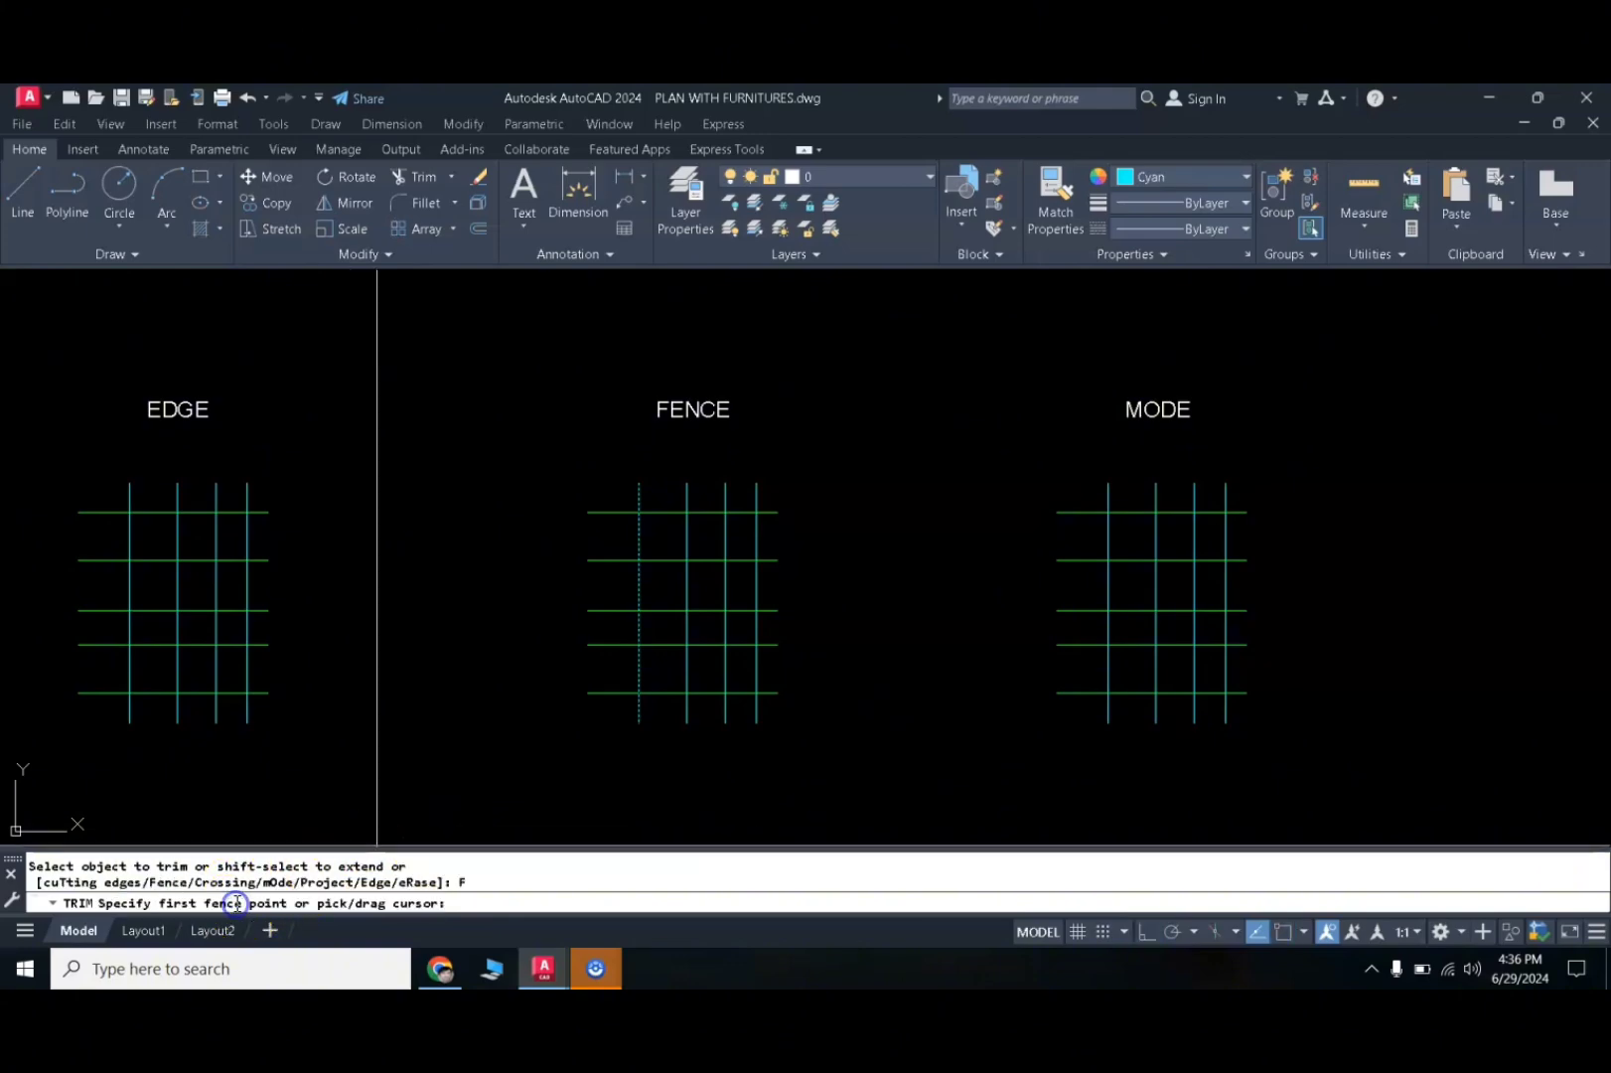
click(615, 487)
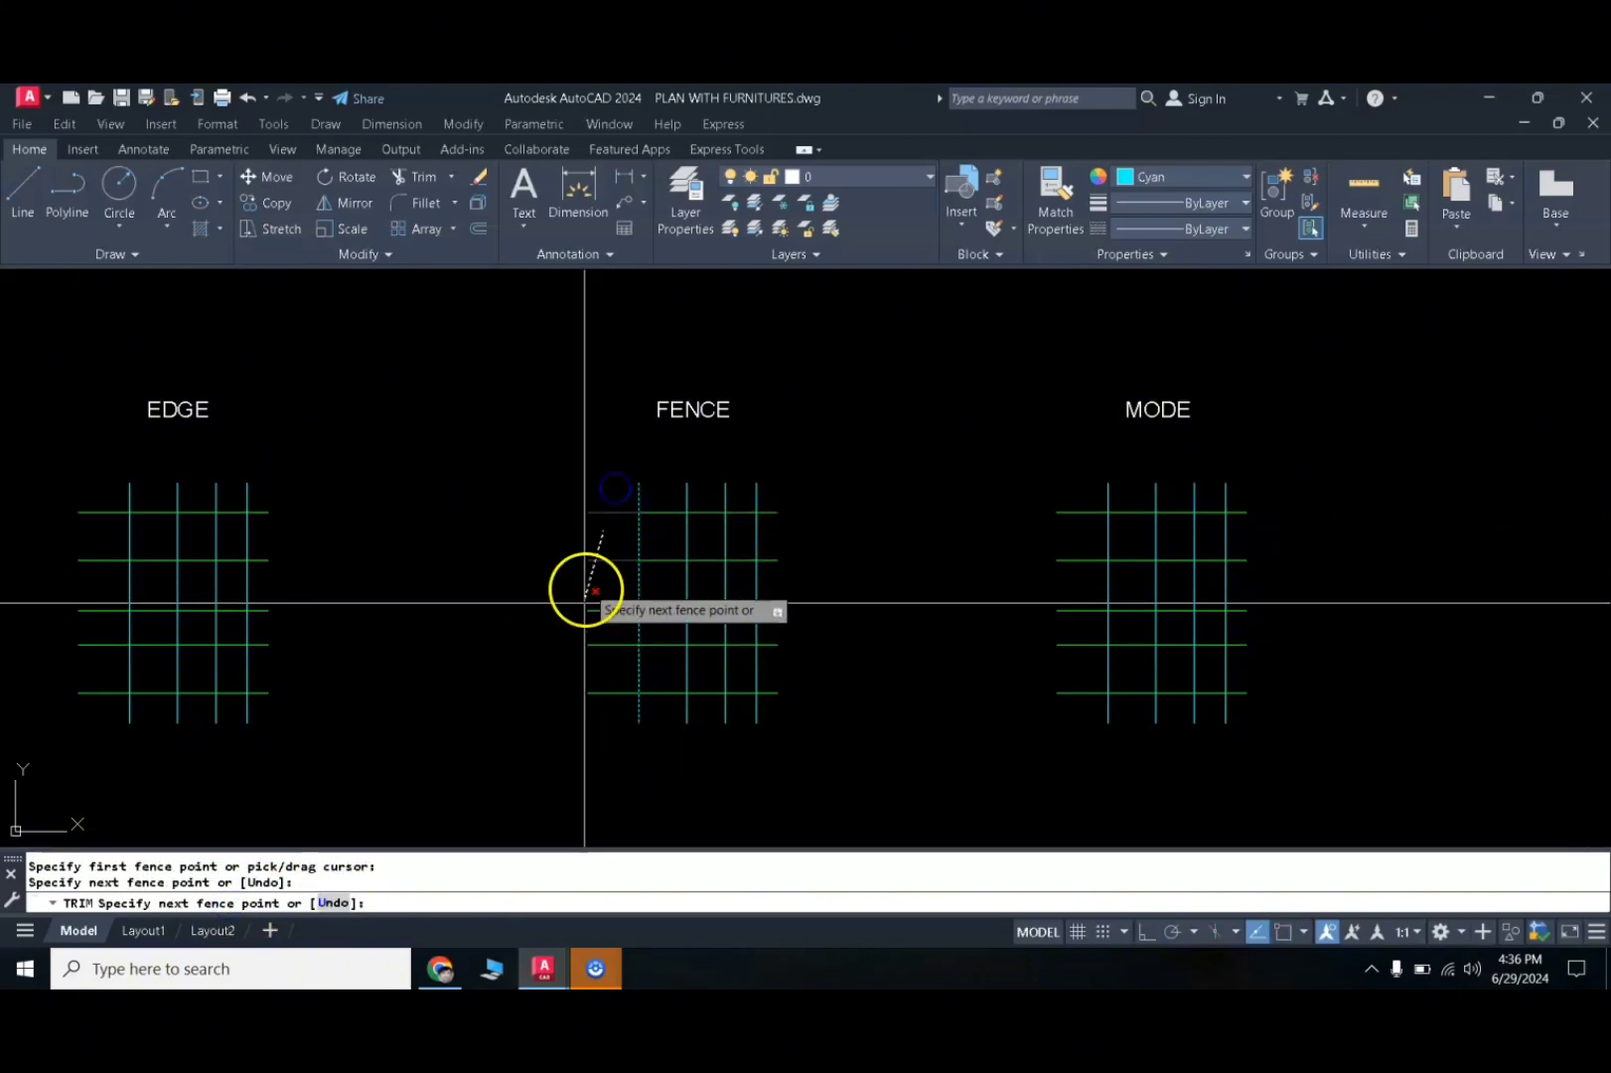
click(599, 764)
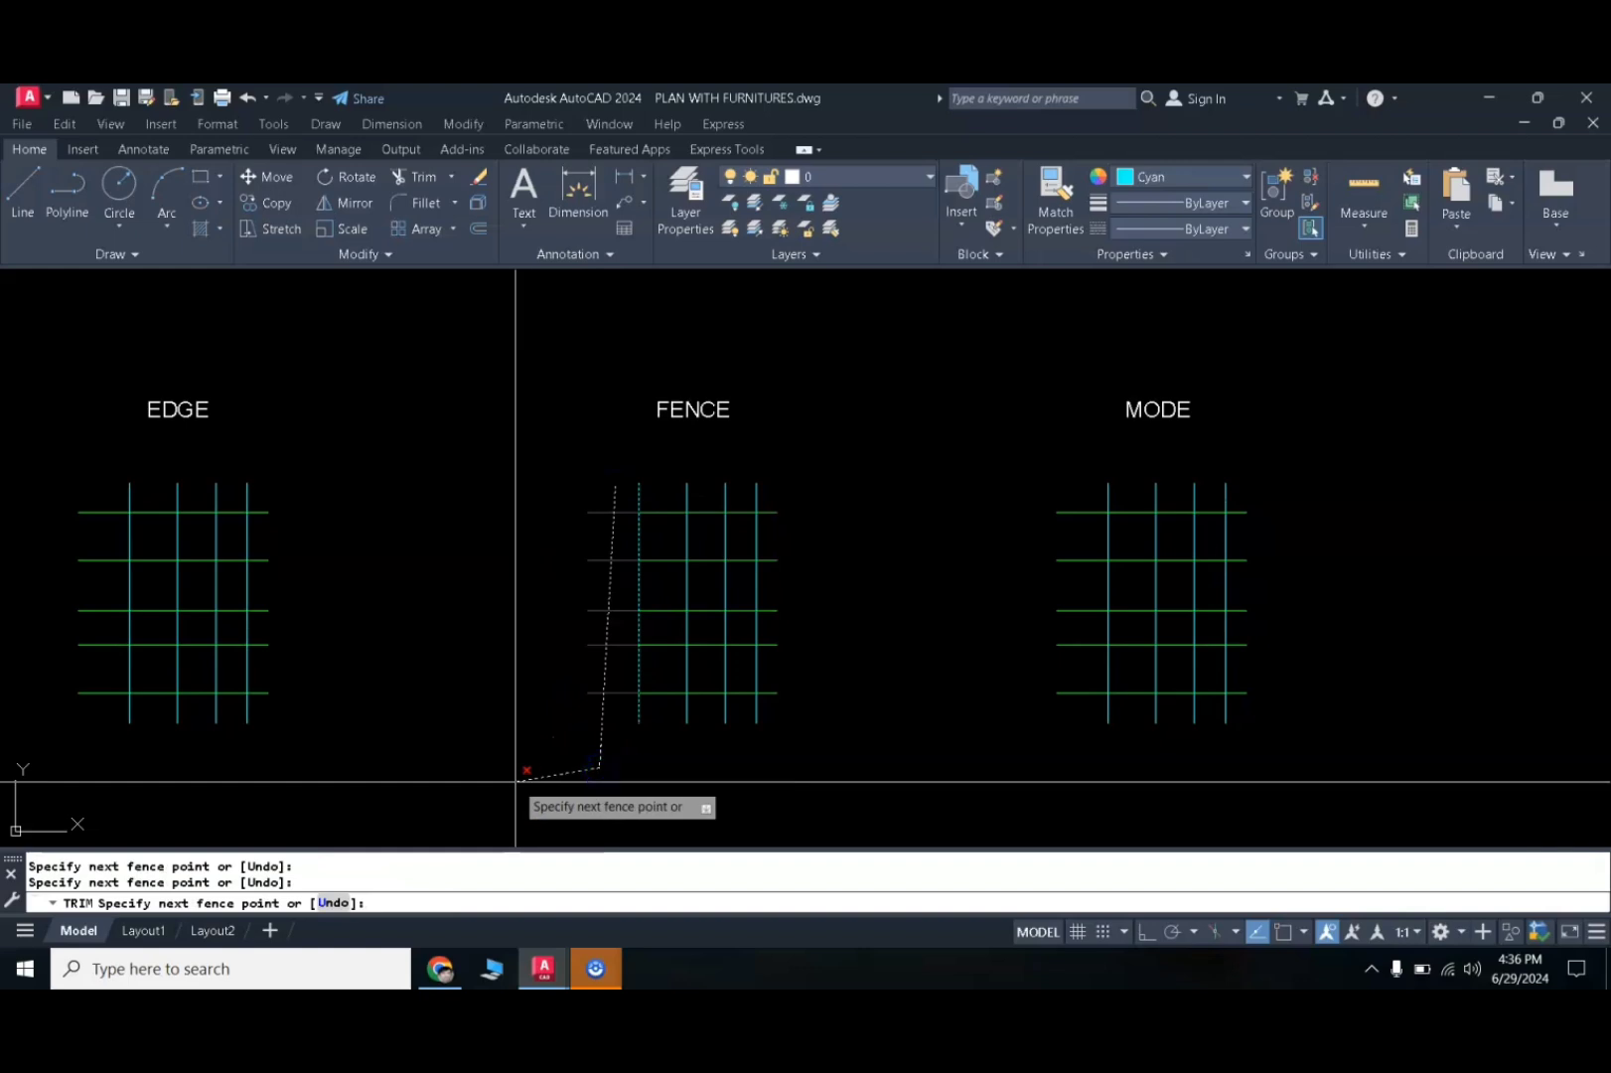
key(Return)
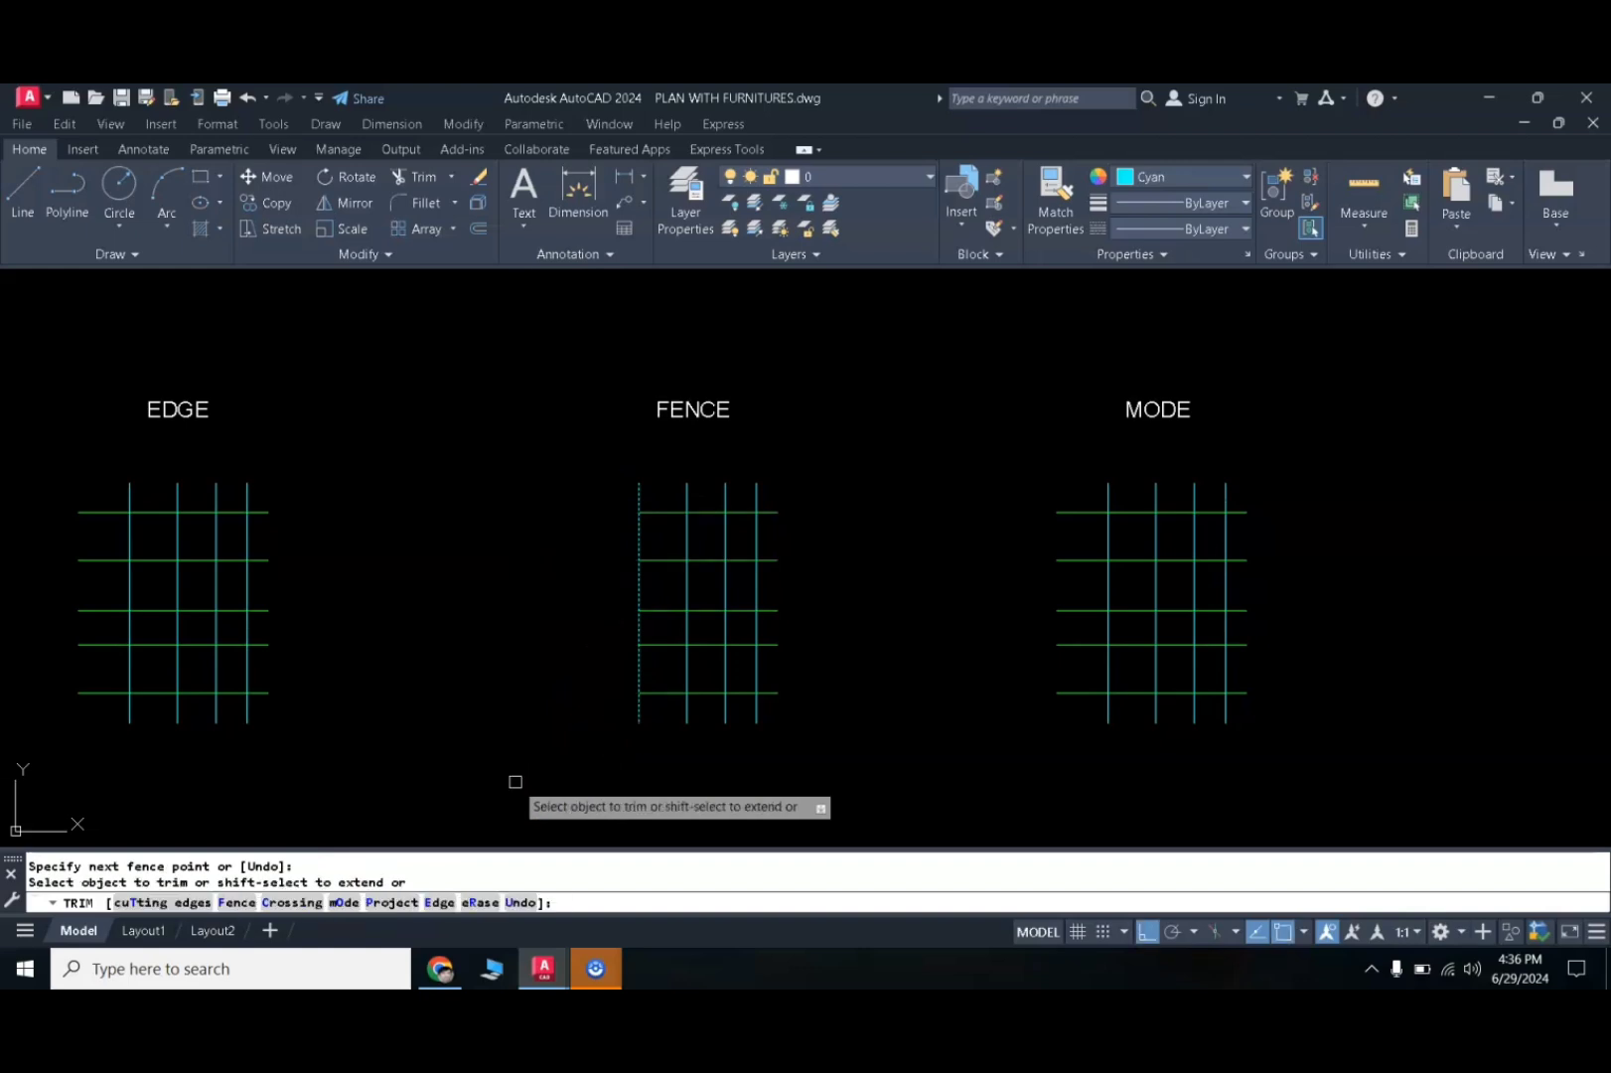
key(Return)
- Select the MODE grid's second and third horizontal lines as Trim cutting edges and set the trim mode to Quick
mouse_move(1229, 559)
middle_down()
mouse_move(1092, 577)
mouse_move(1036, 547)
mouse_move(909, 546)
middle_up()
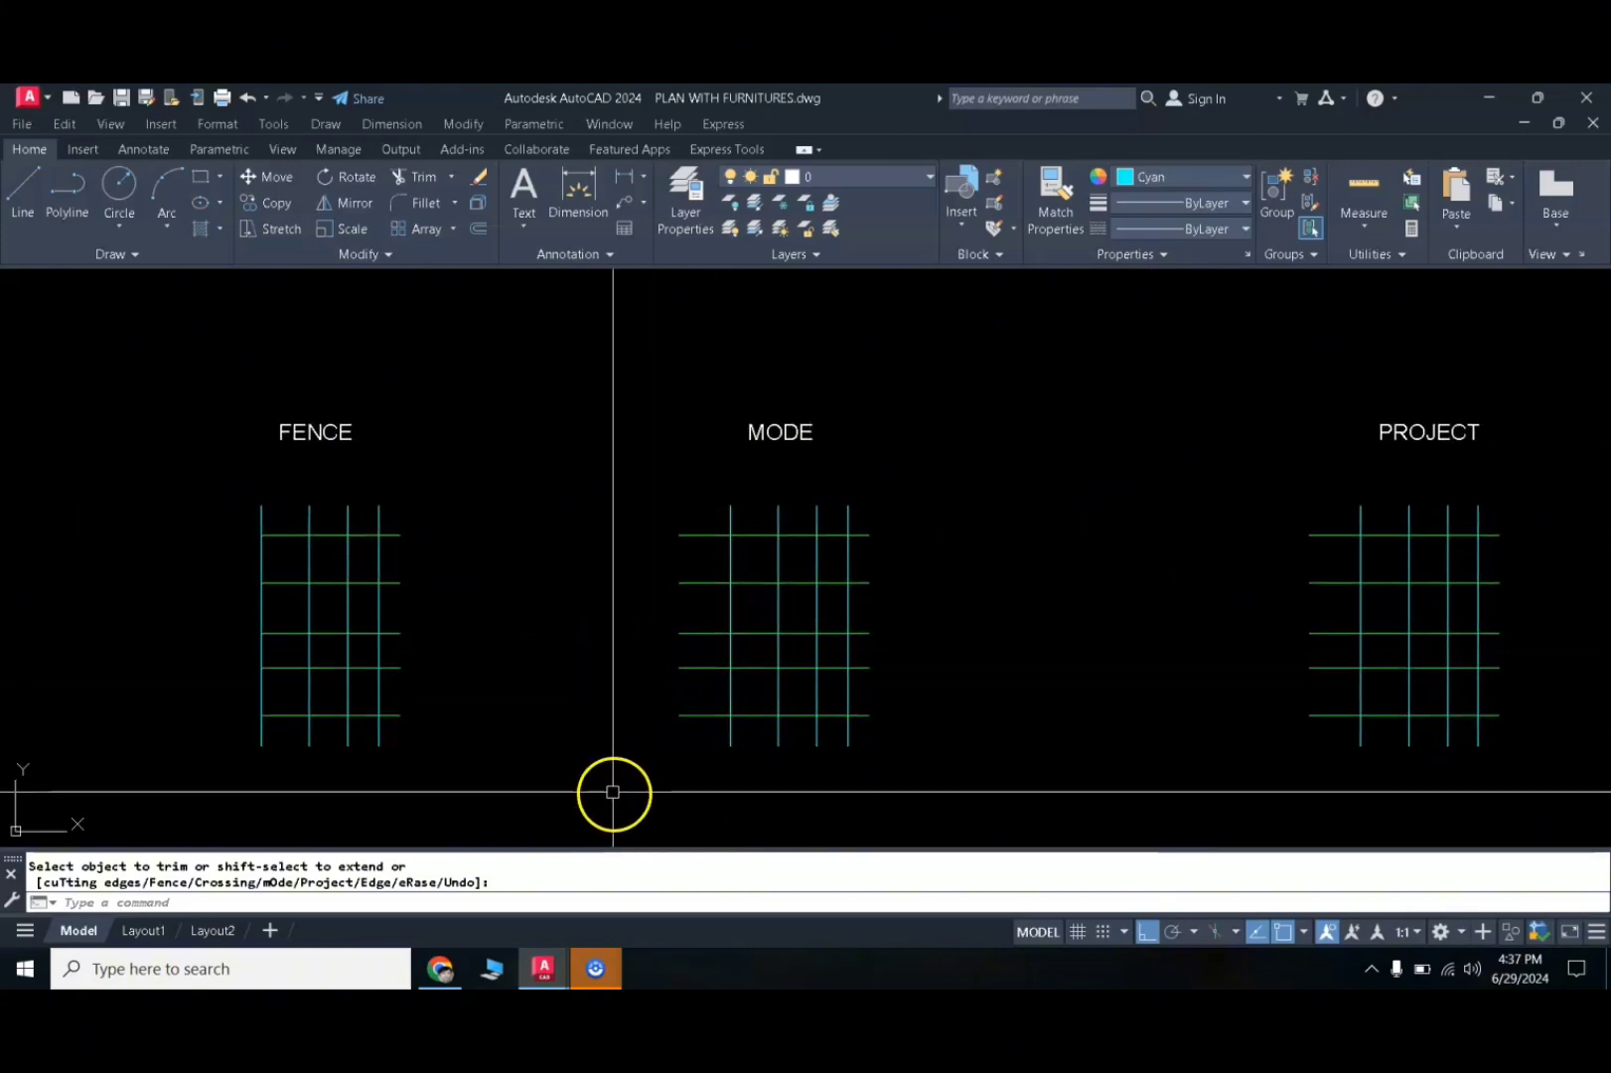
text(t)
key(Return)
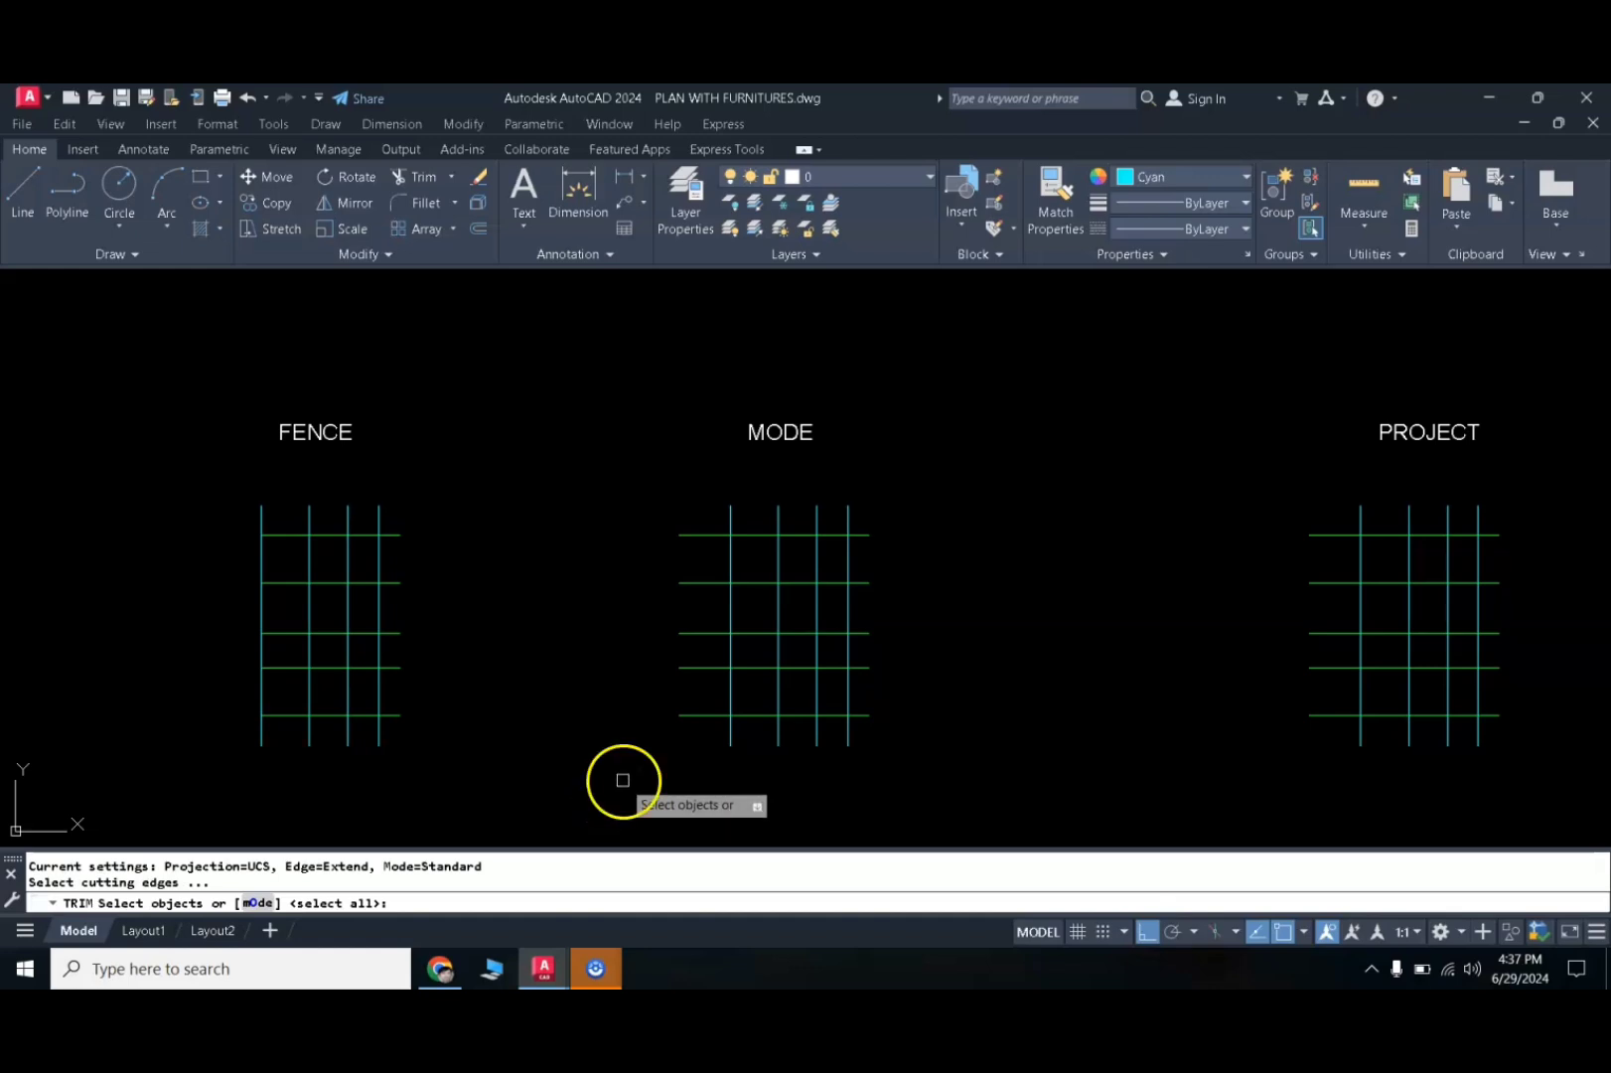
click(760, 636)
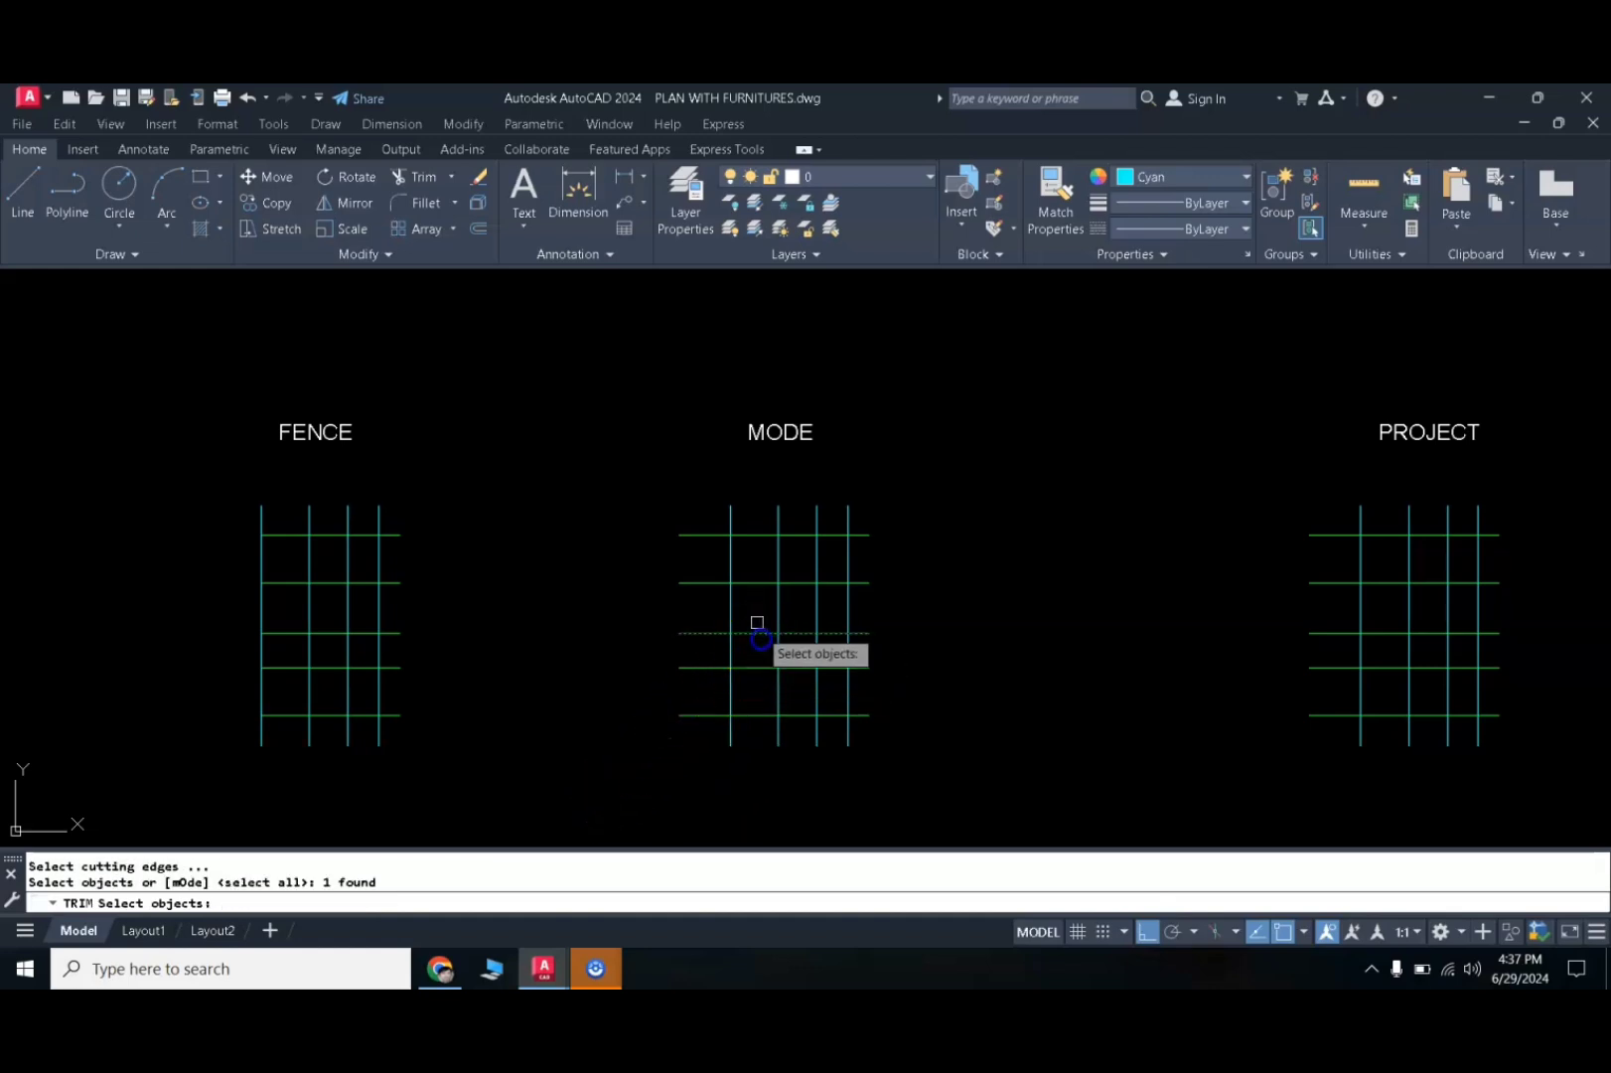
click(757, 584)
right_click(586, 642)
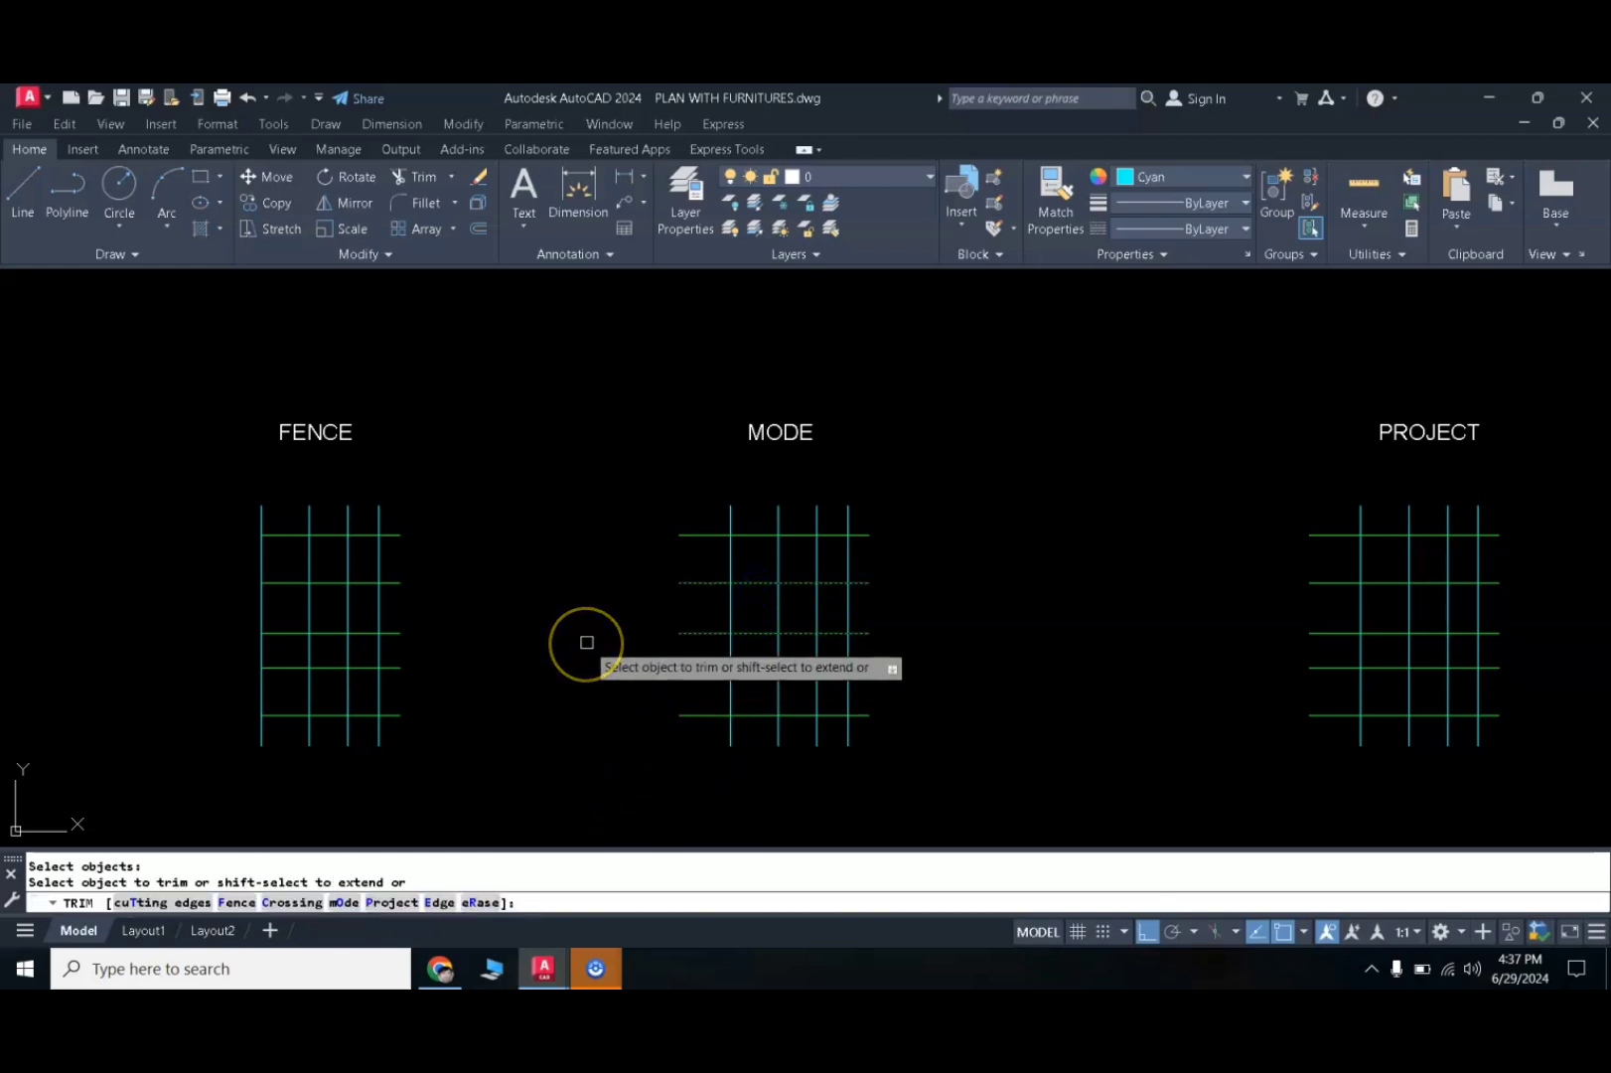
click(342, 903)
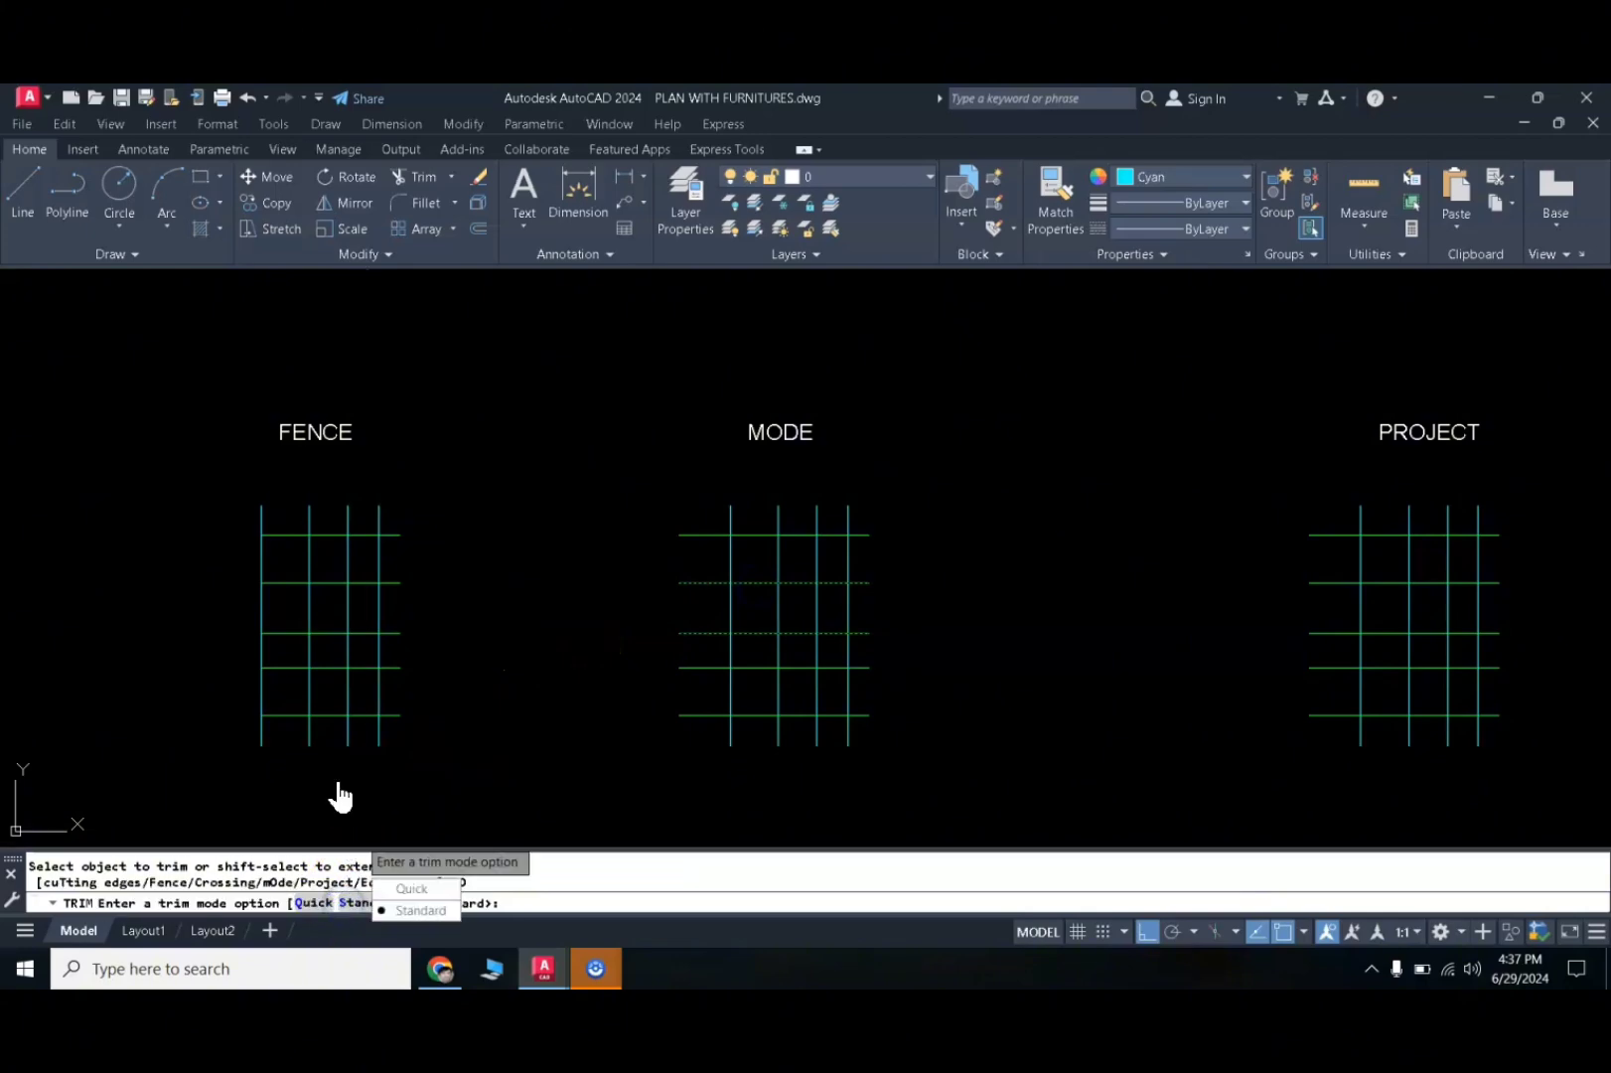
click(409, 892)
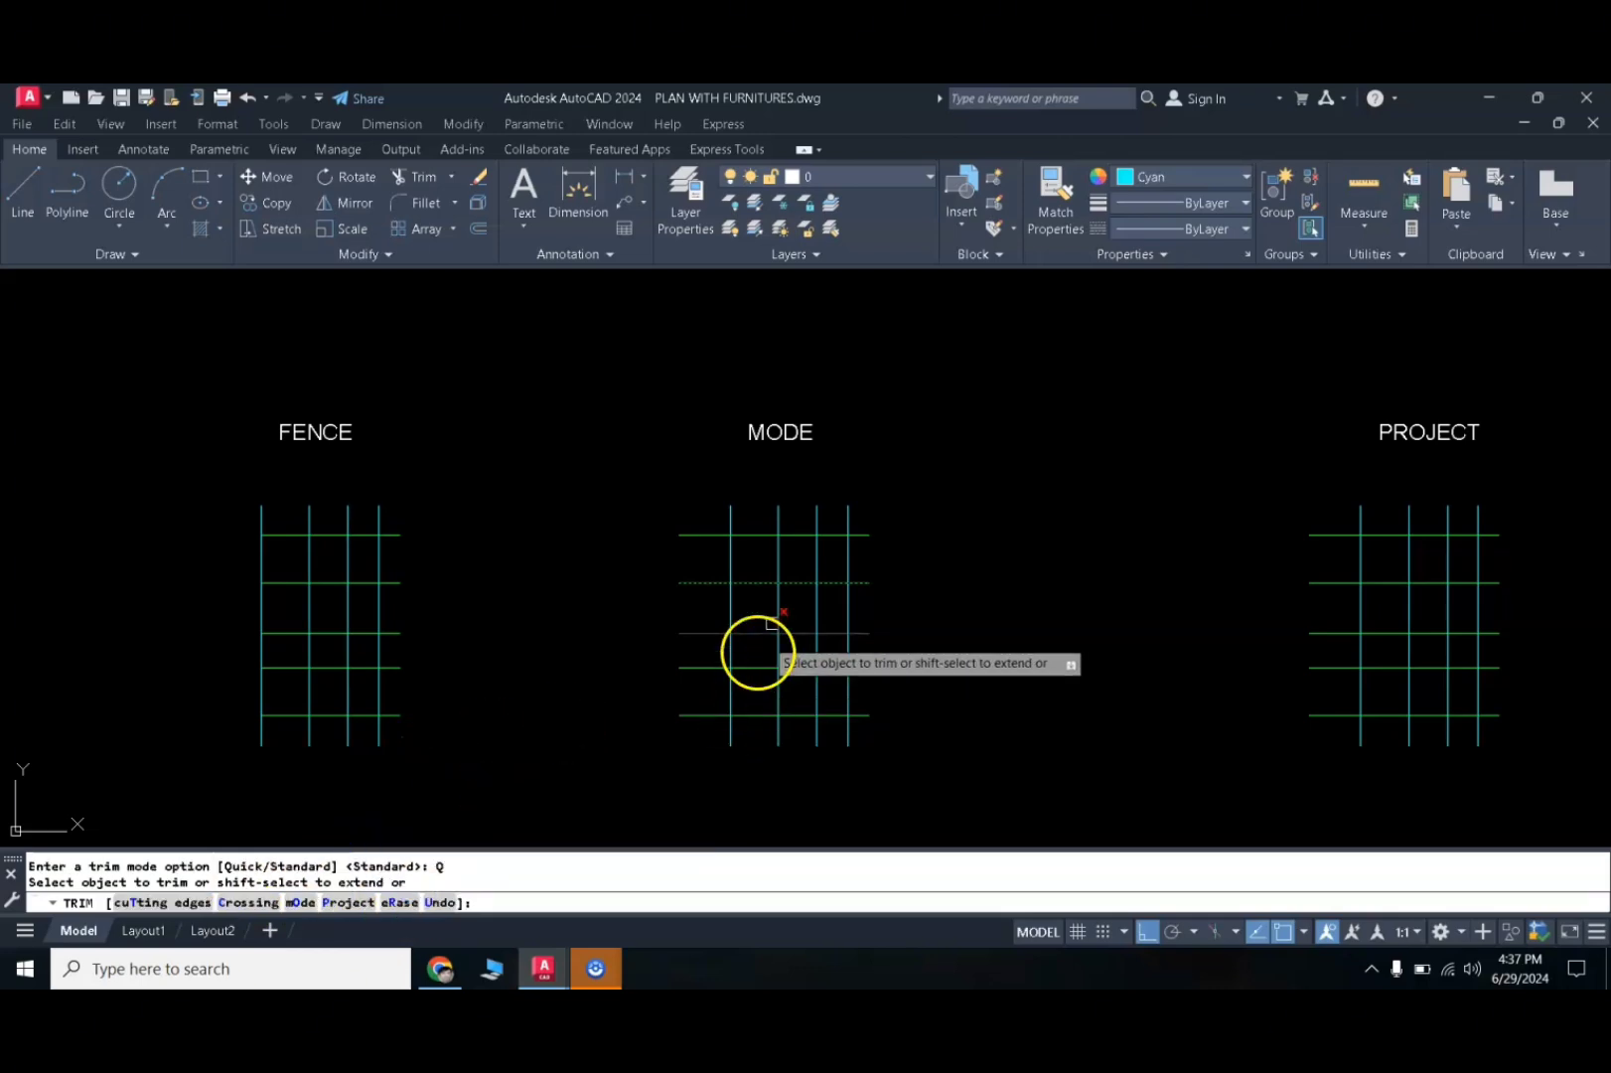
- Trim away the MODE grid's top horizontal line and the parts of its four vertical lines above the second horizontal line
click(705, 535)
click(731, 529)
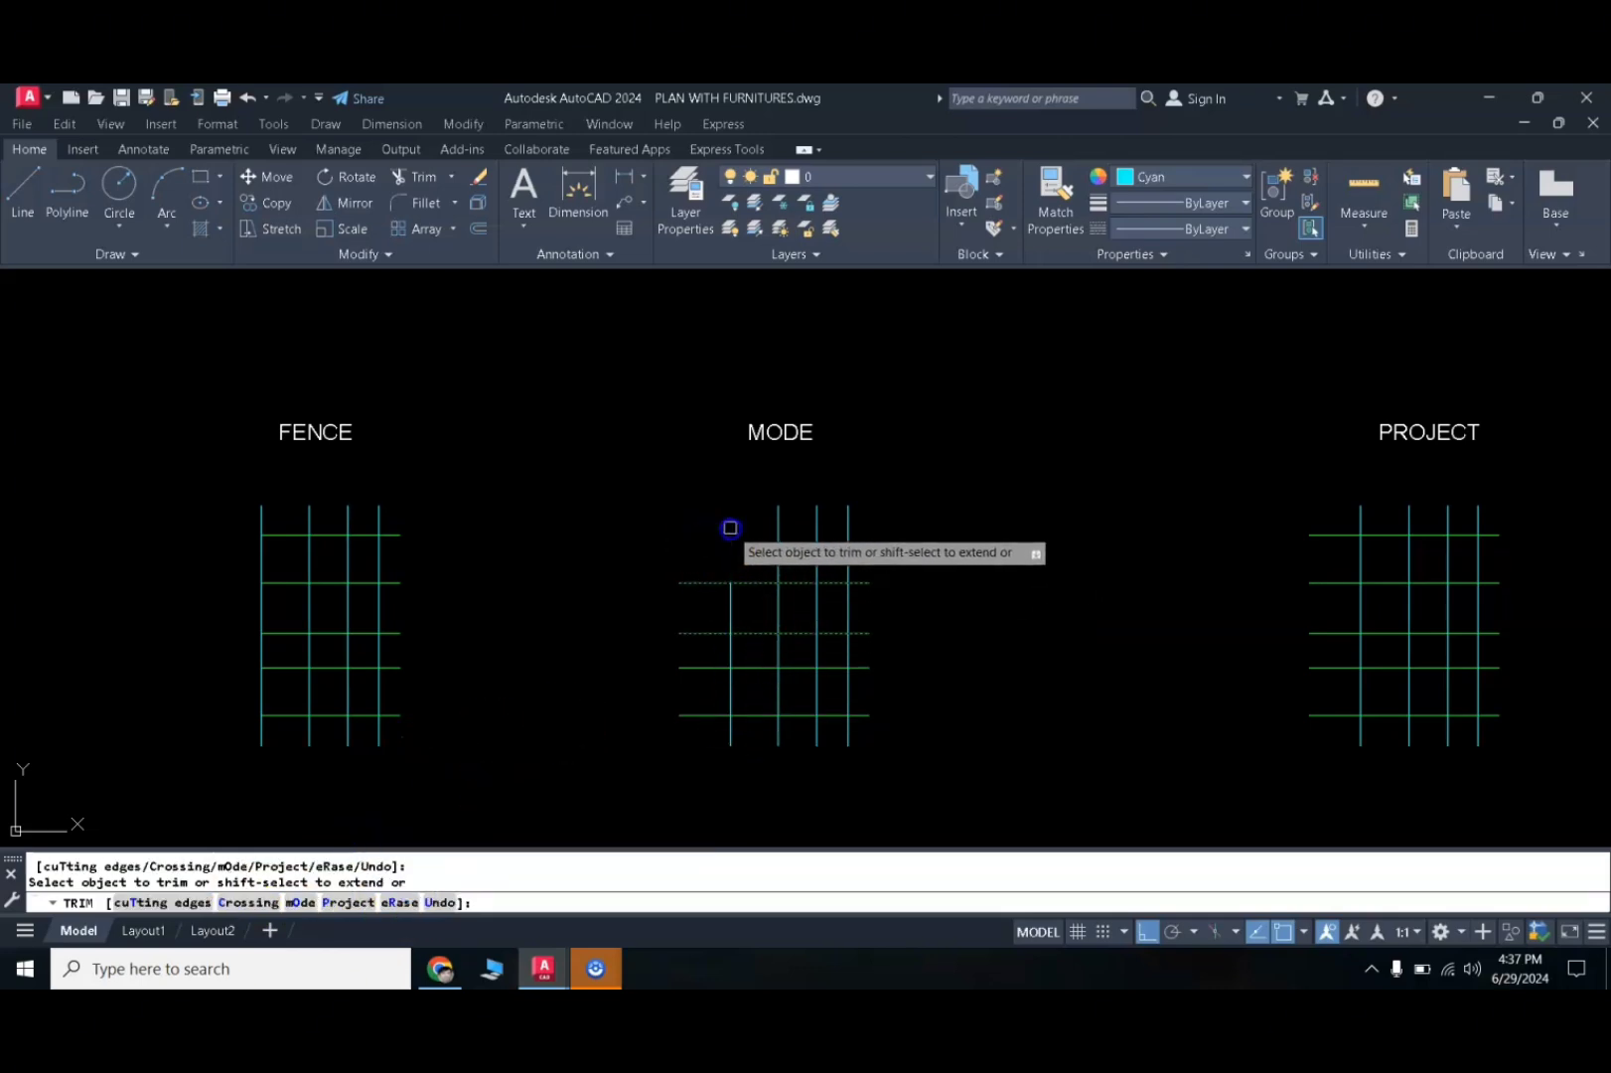
click(777, 526)
click(817, 546)
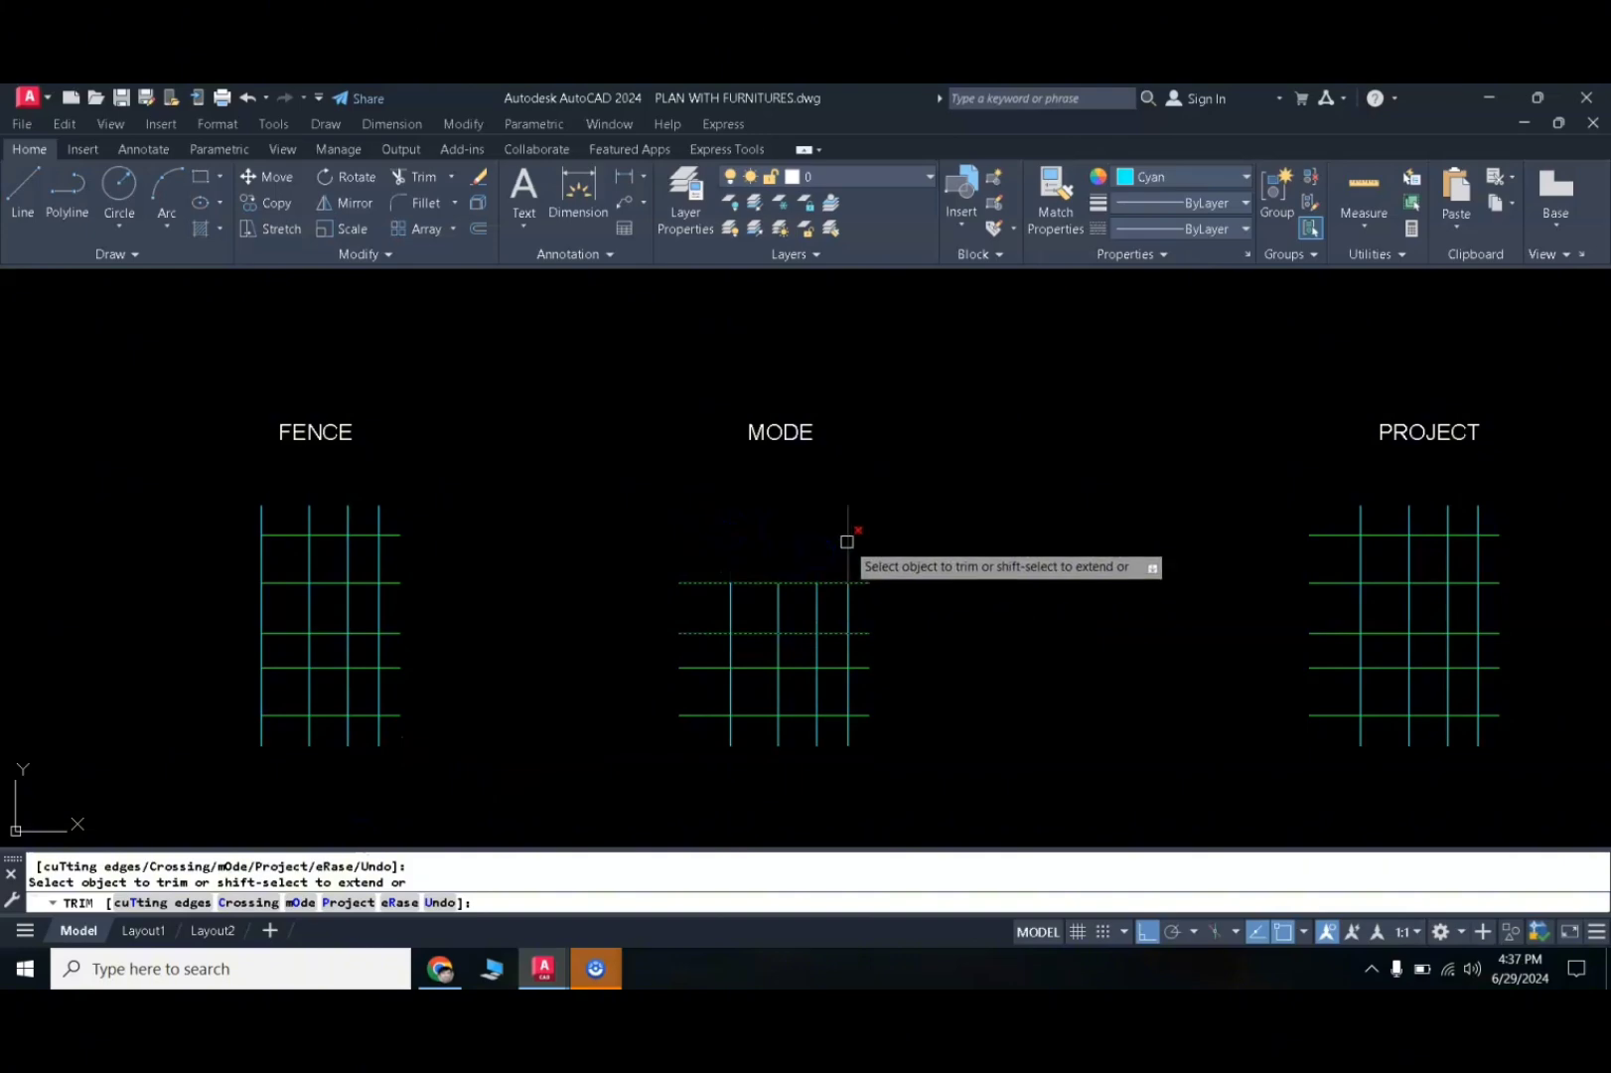
click(847, 543)
- Trim the MODE grid's lower three horizontal lines and its middle verticals below the third horizontal, and undo all trims within the command
click(860, 618)
click(867, 666)
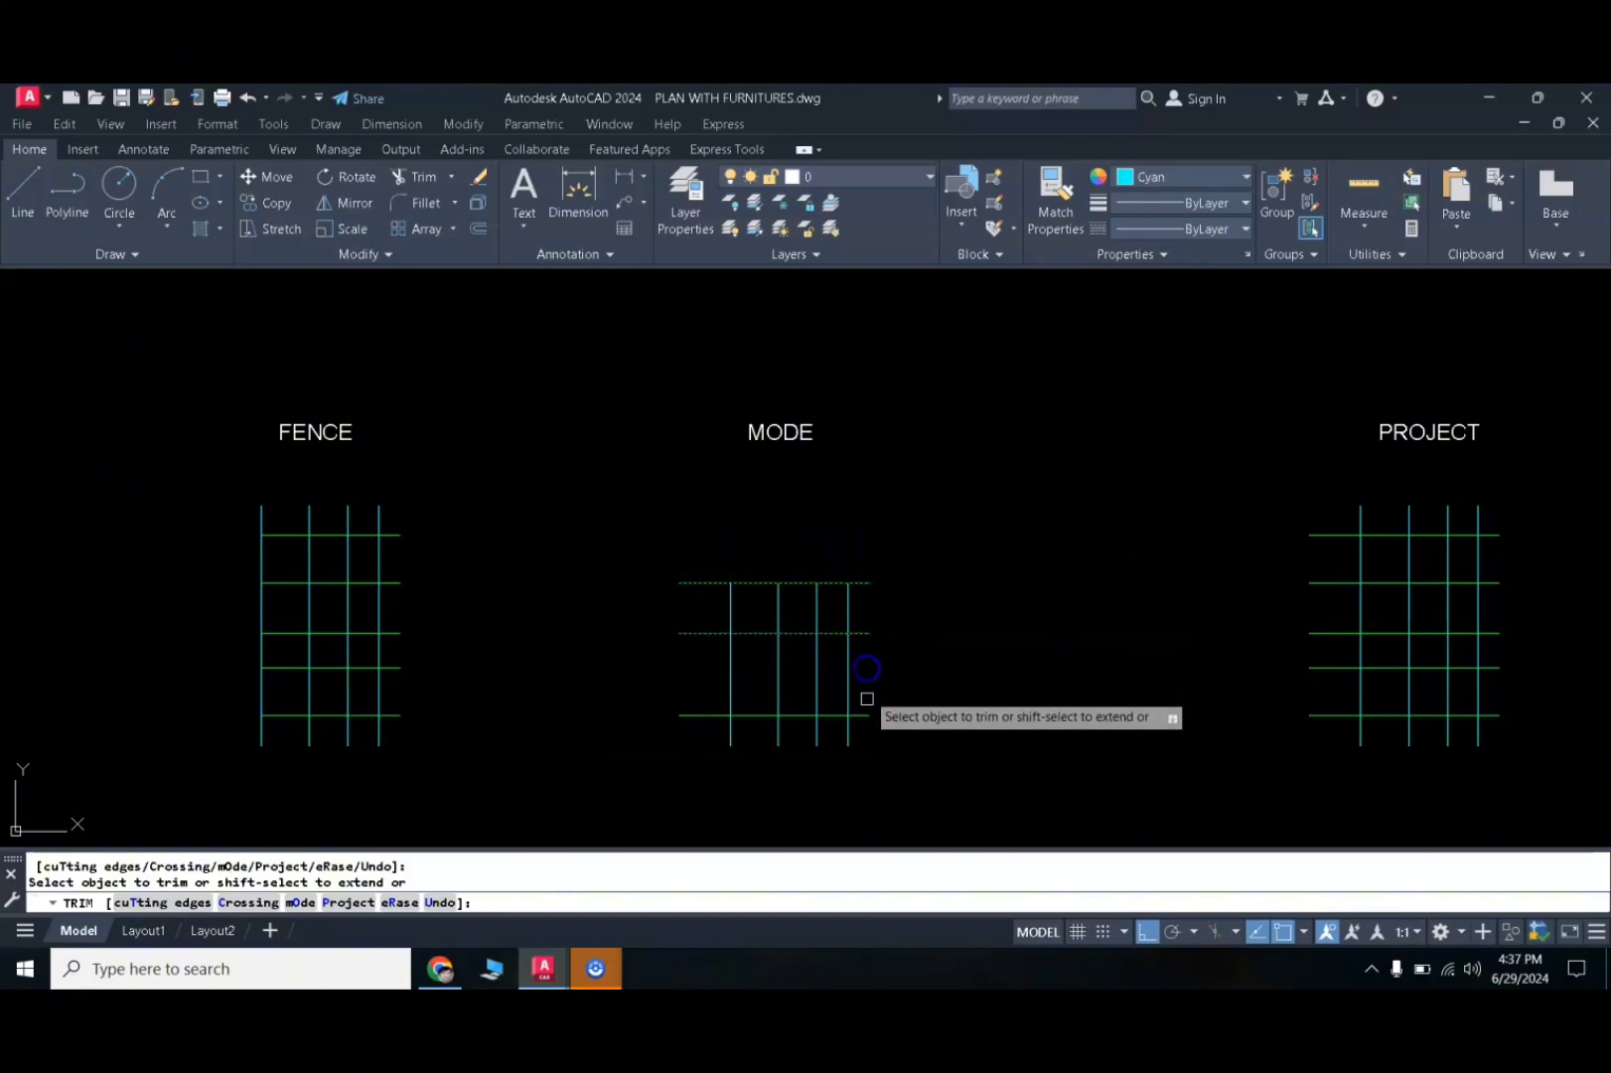
click(866, 714)
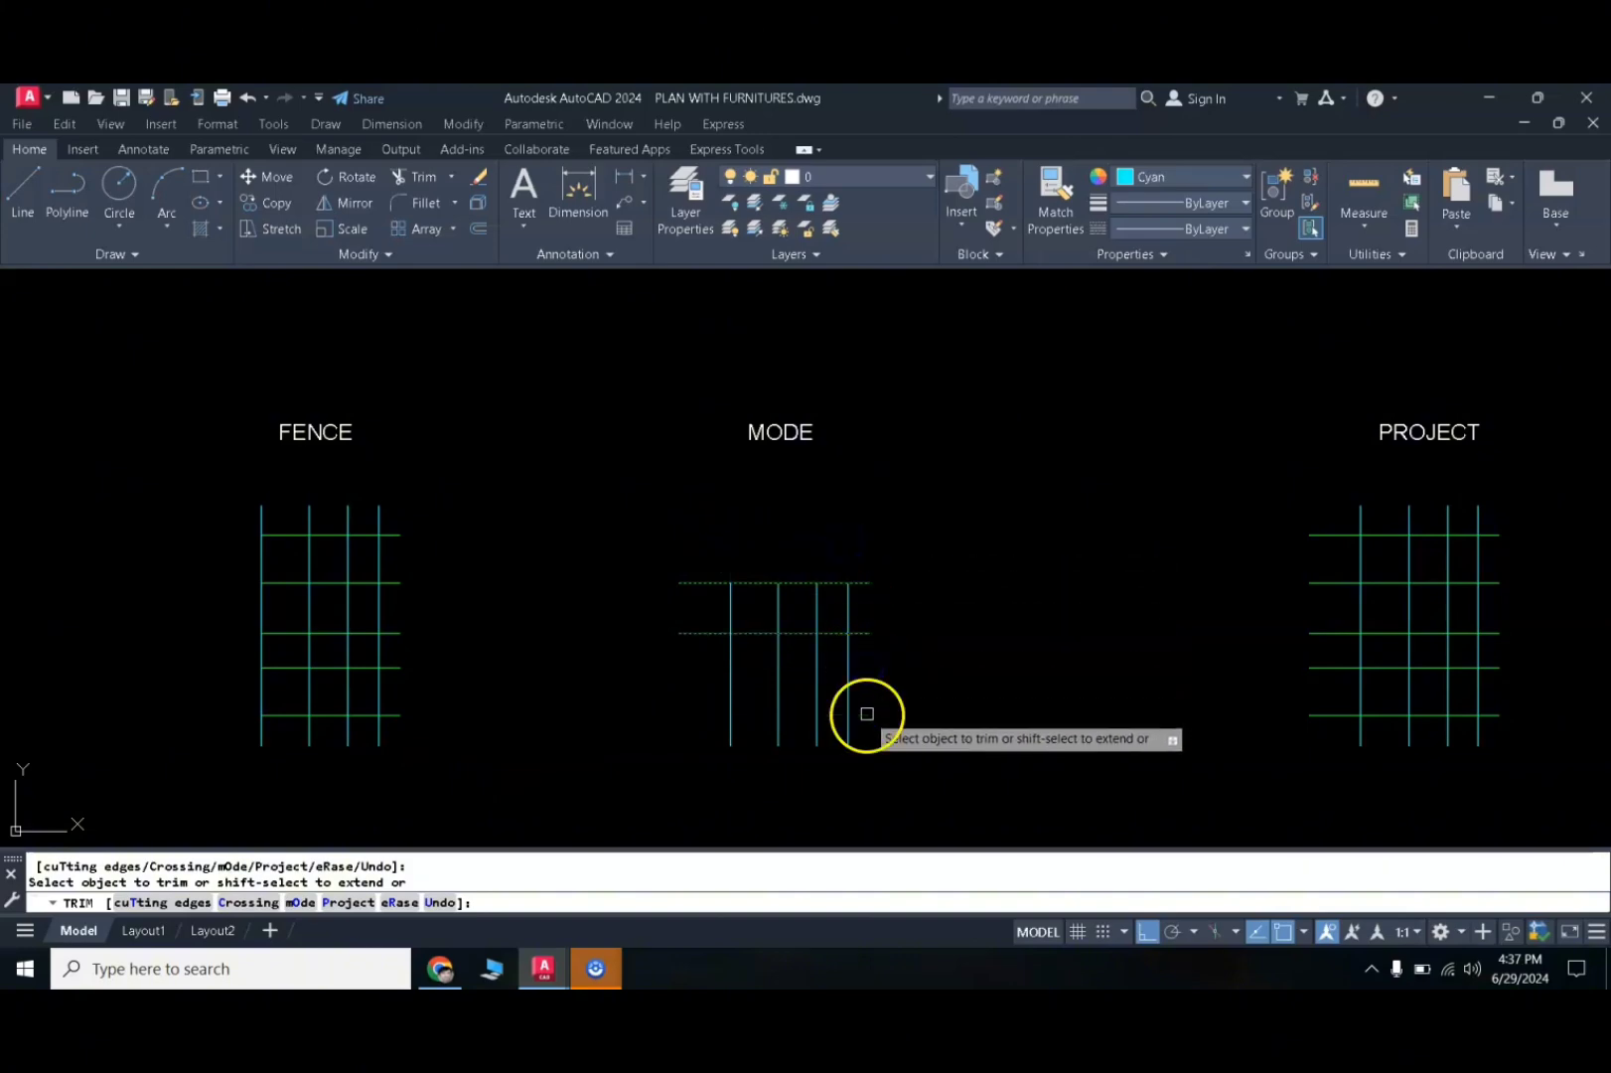
click(779, 682)
click(821, 681)
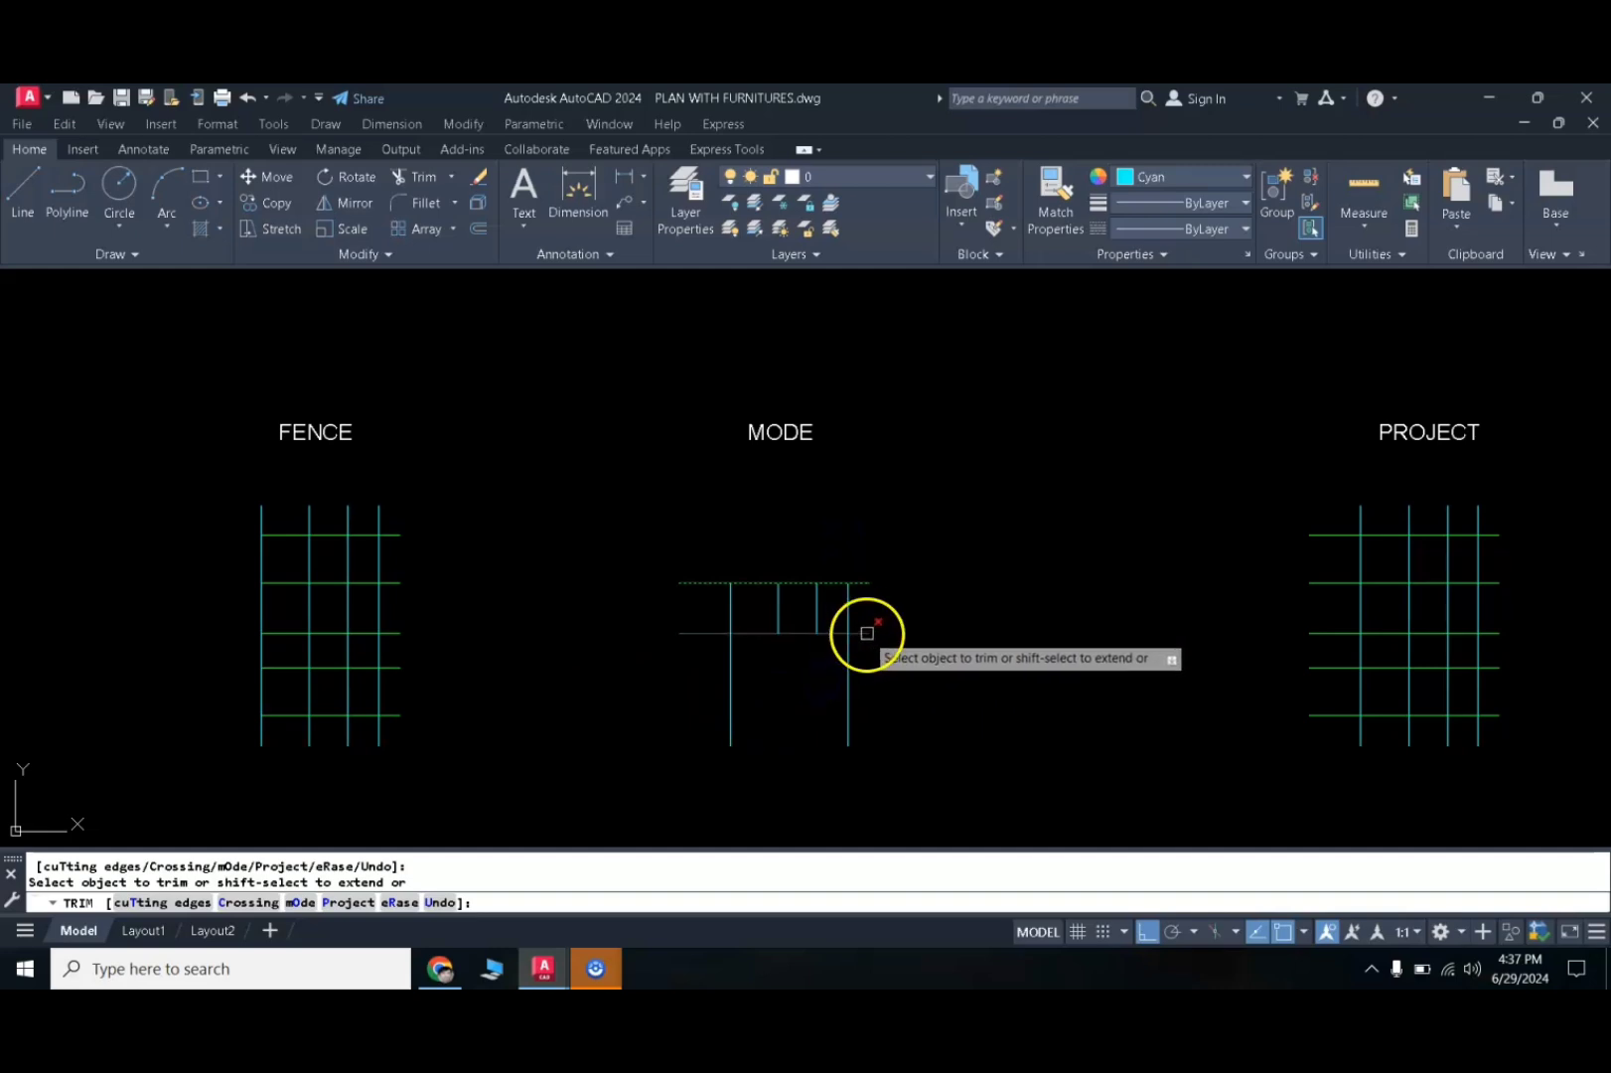
click(867, 632)
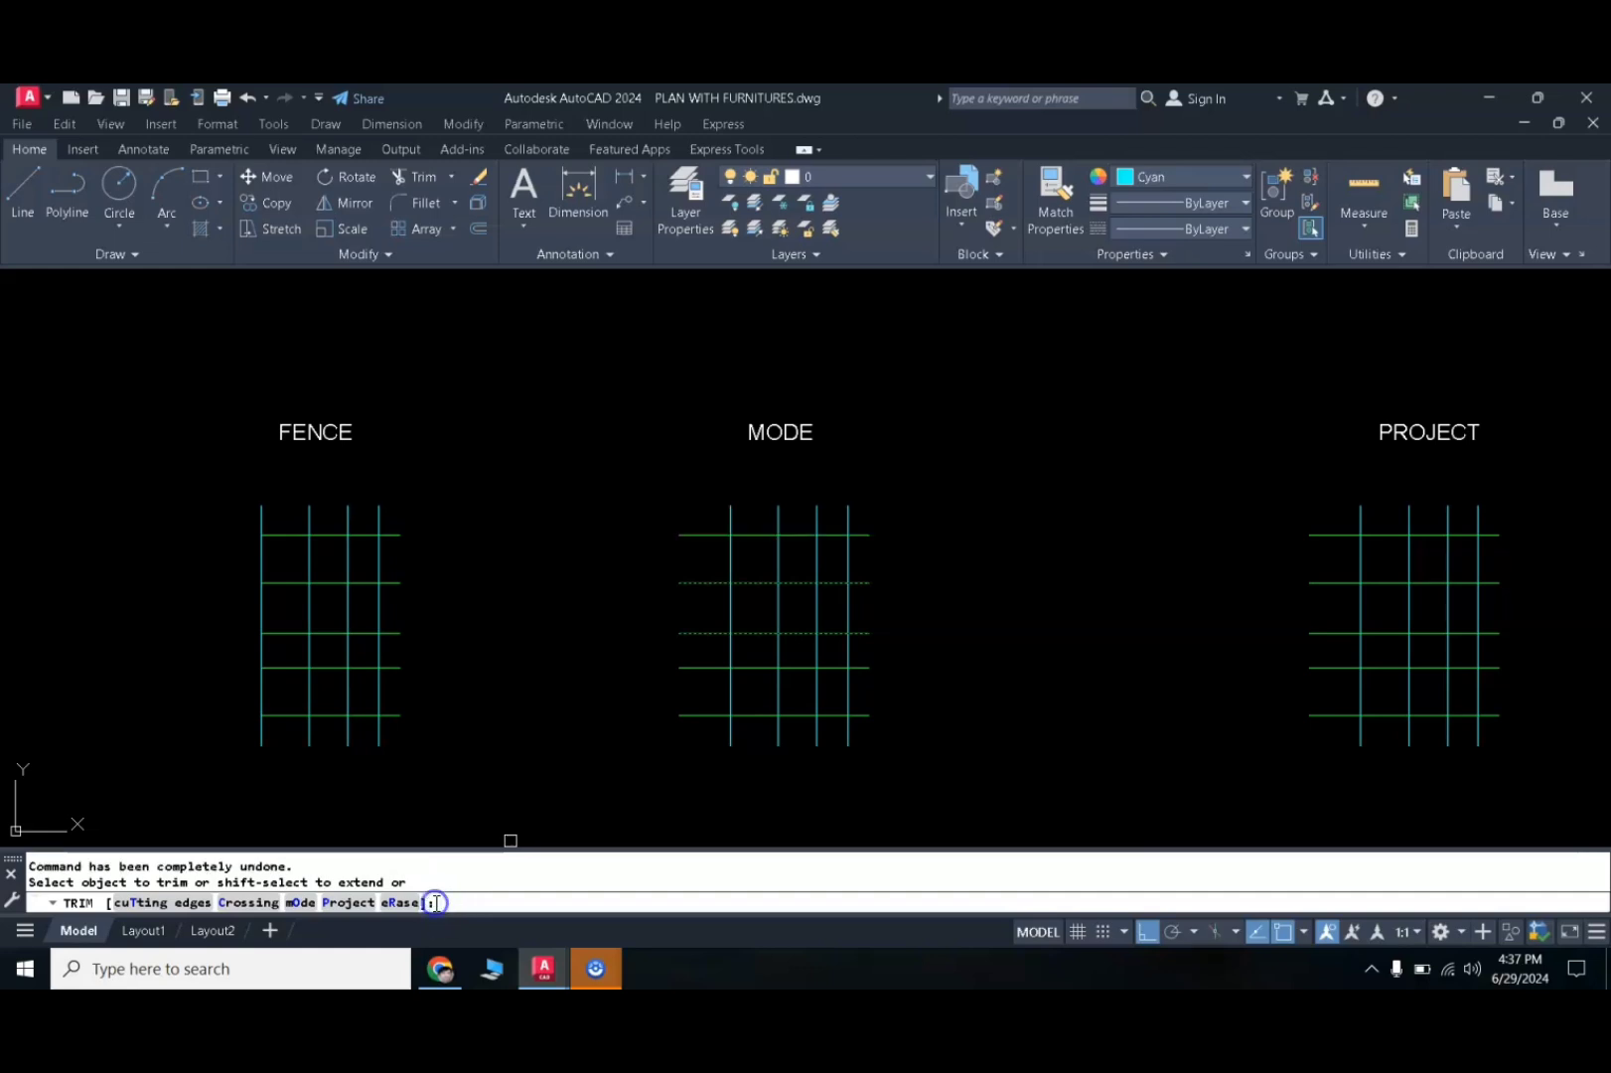
key(space)
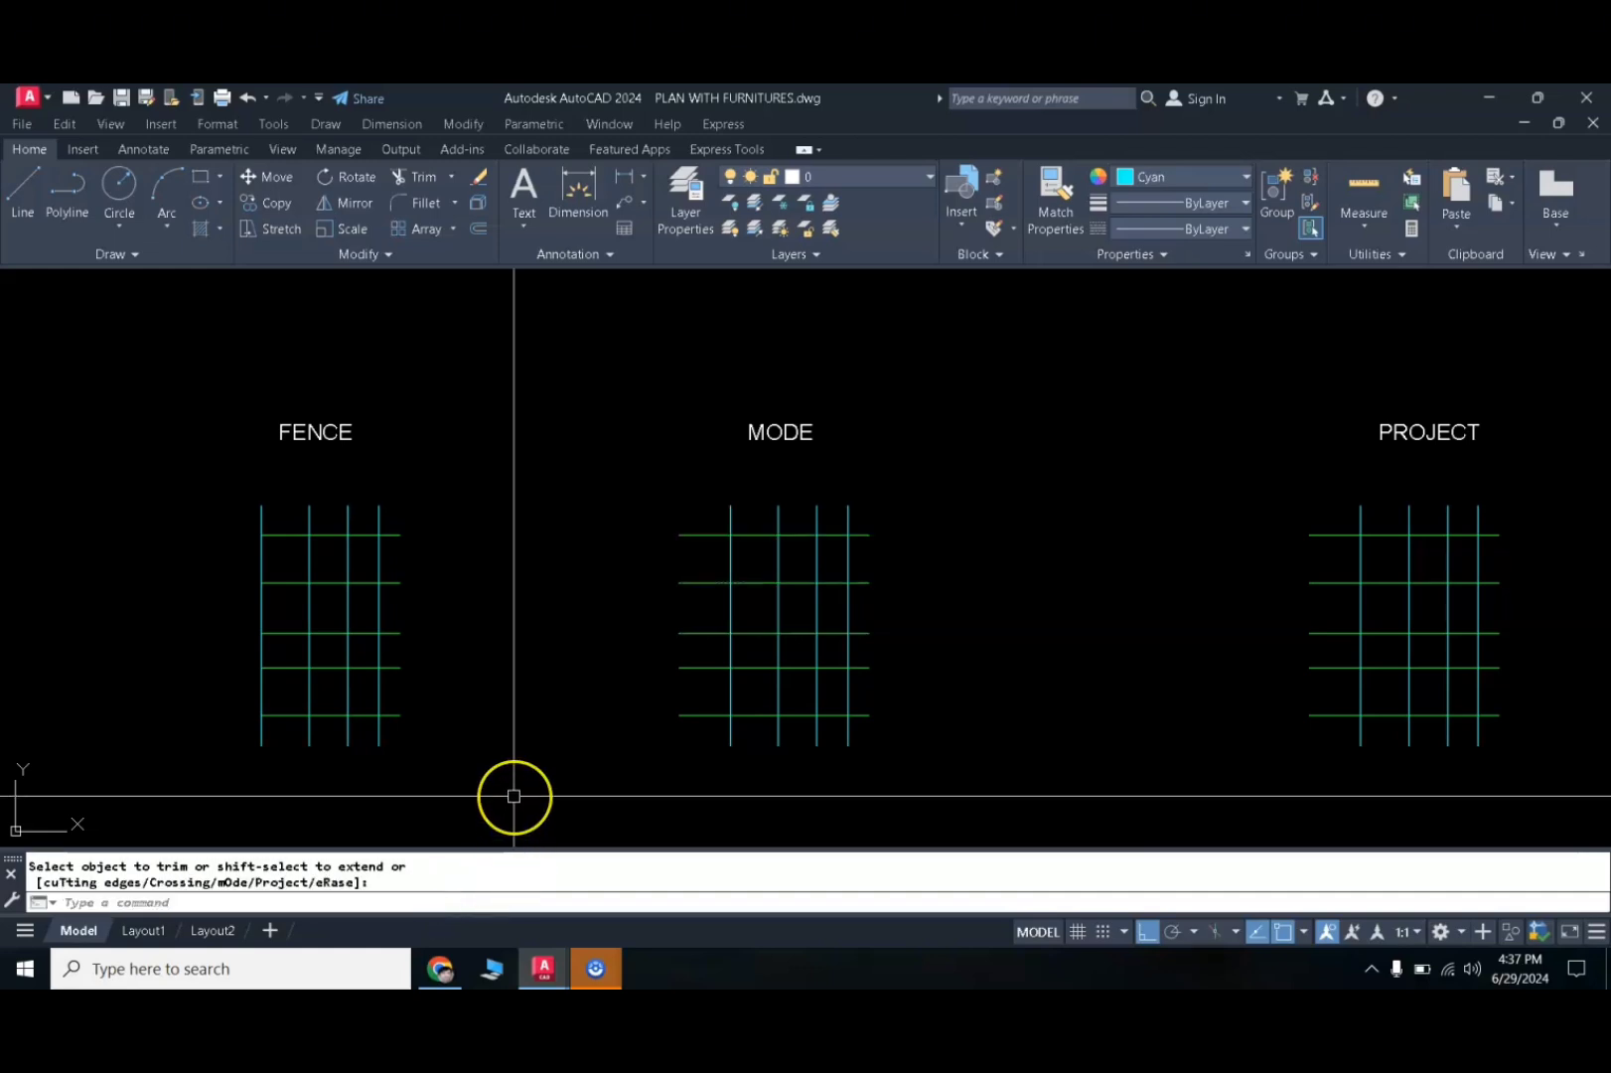
- Set the Trim command's mode back to Standard and restart the command to check its current settings
key(space)
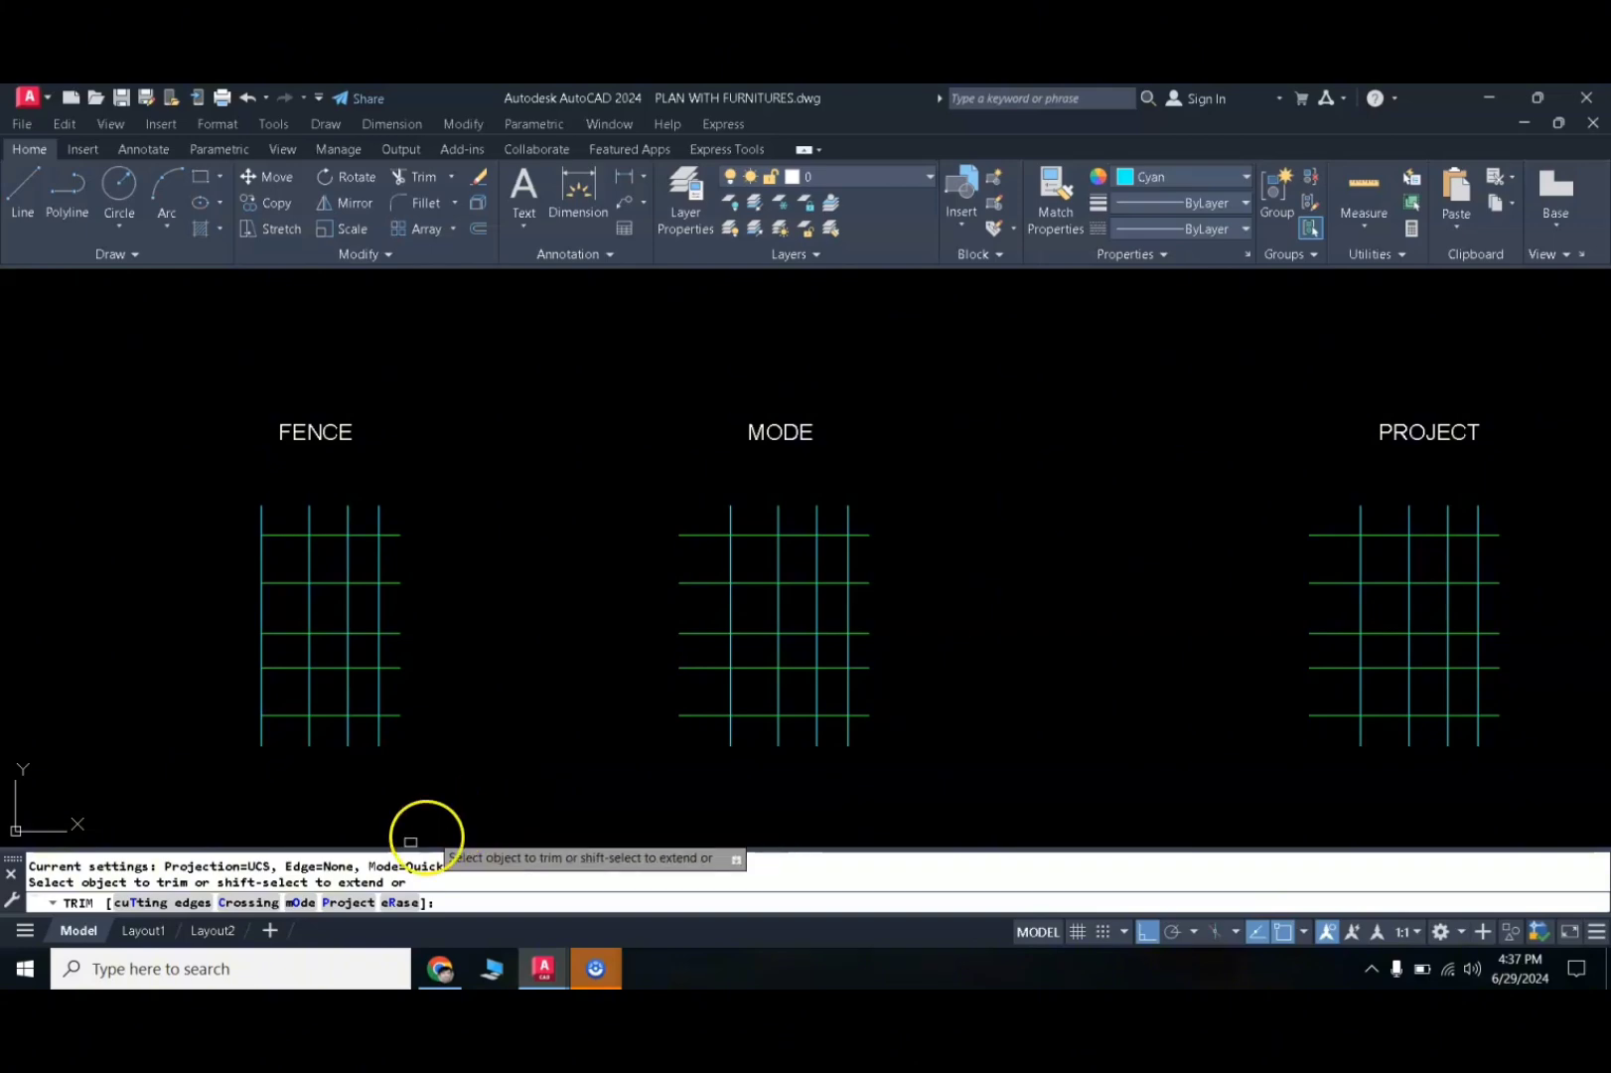
click(303, 902)
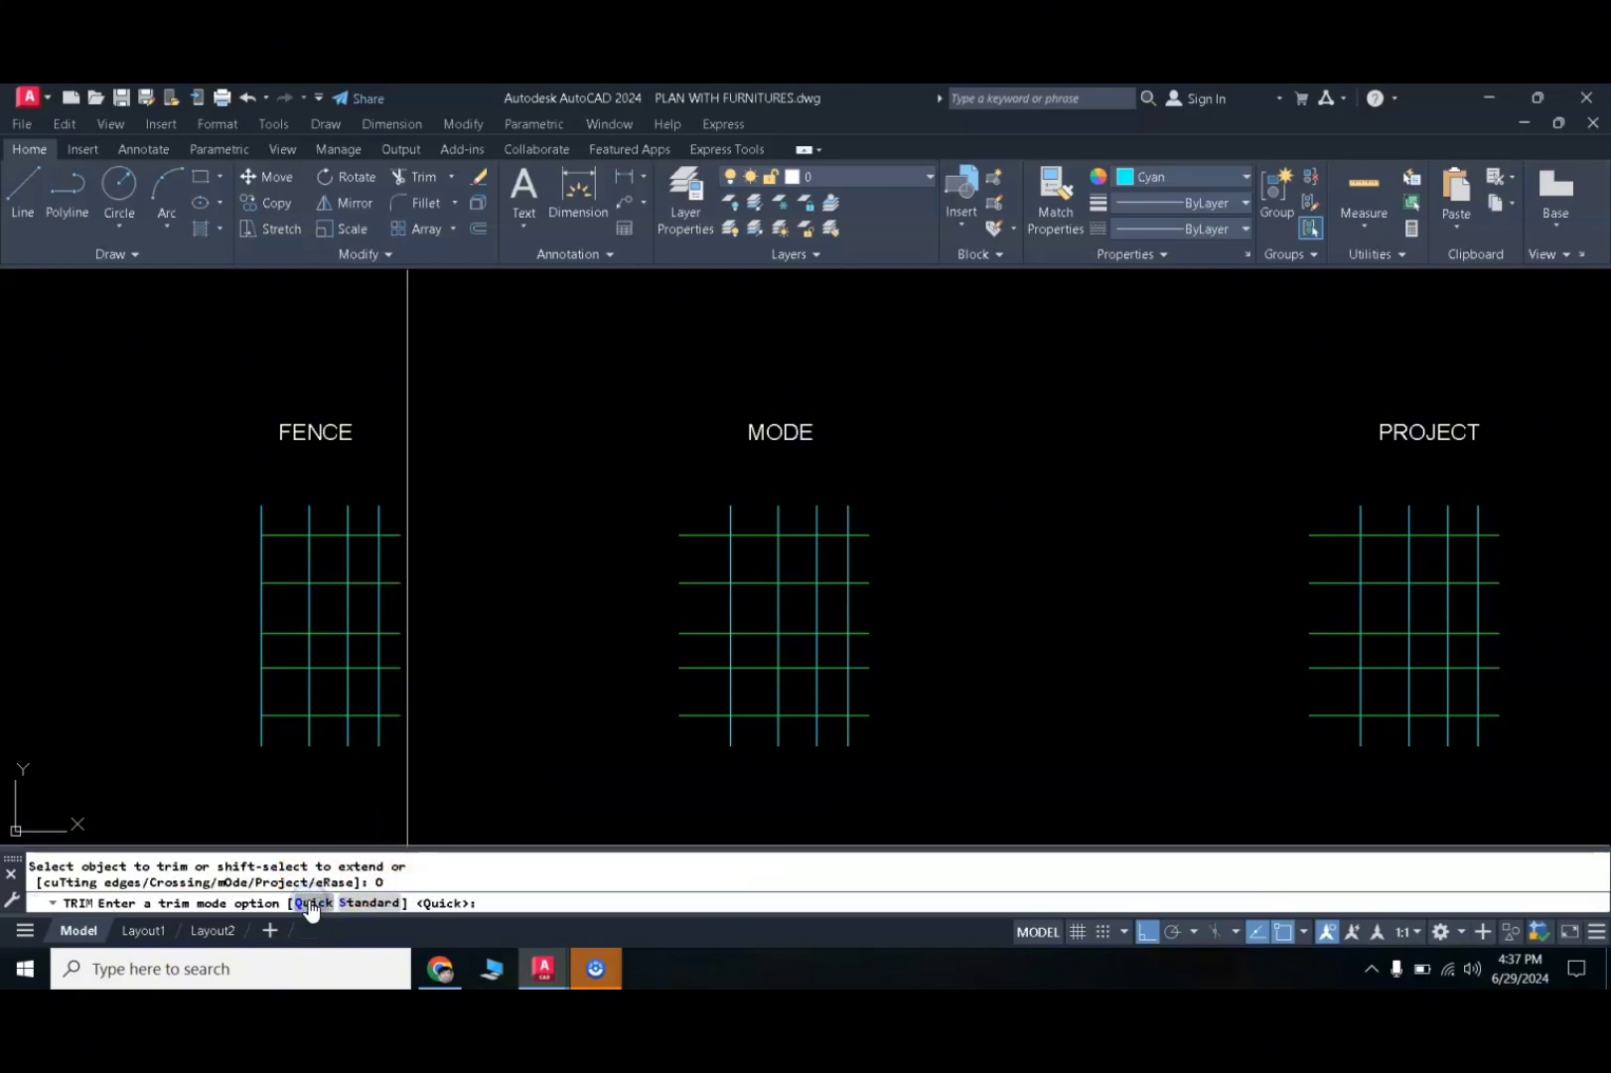
click(367, 901)
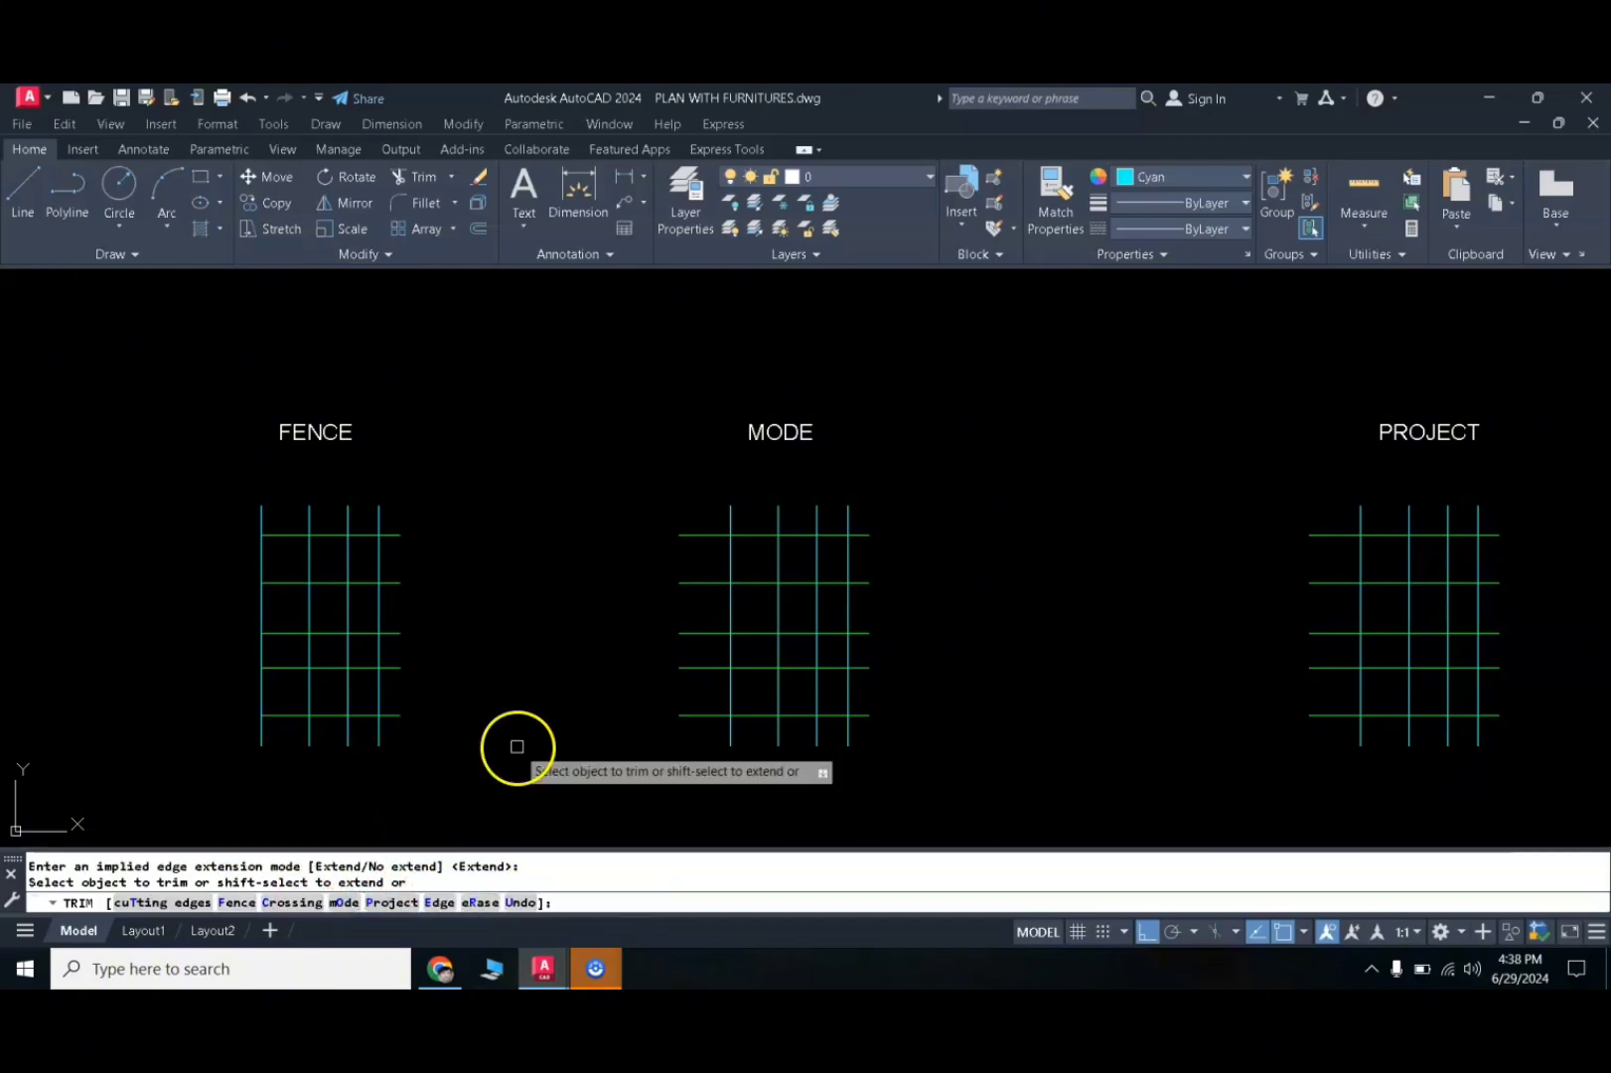
key(Return)
key(Return)
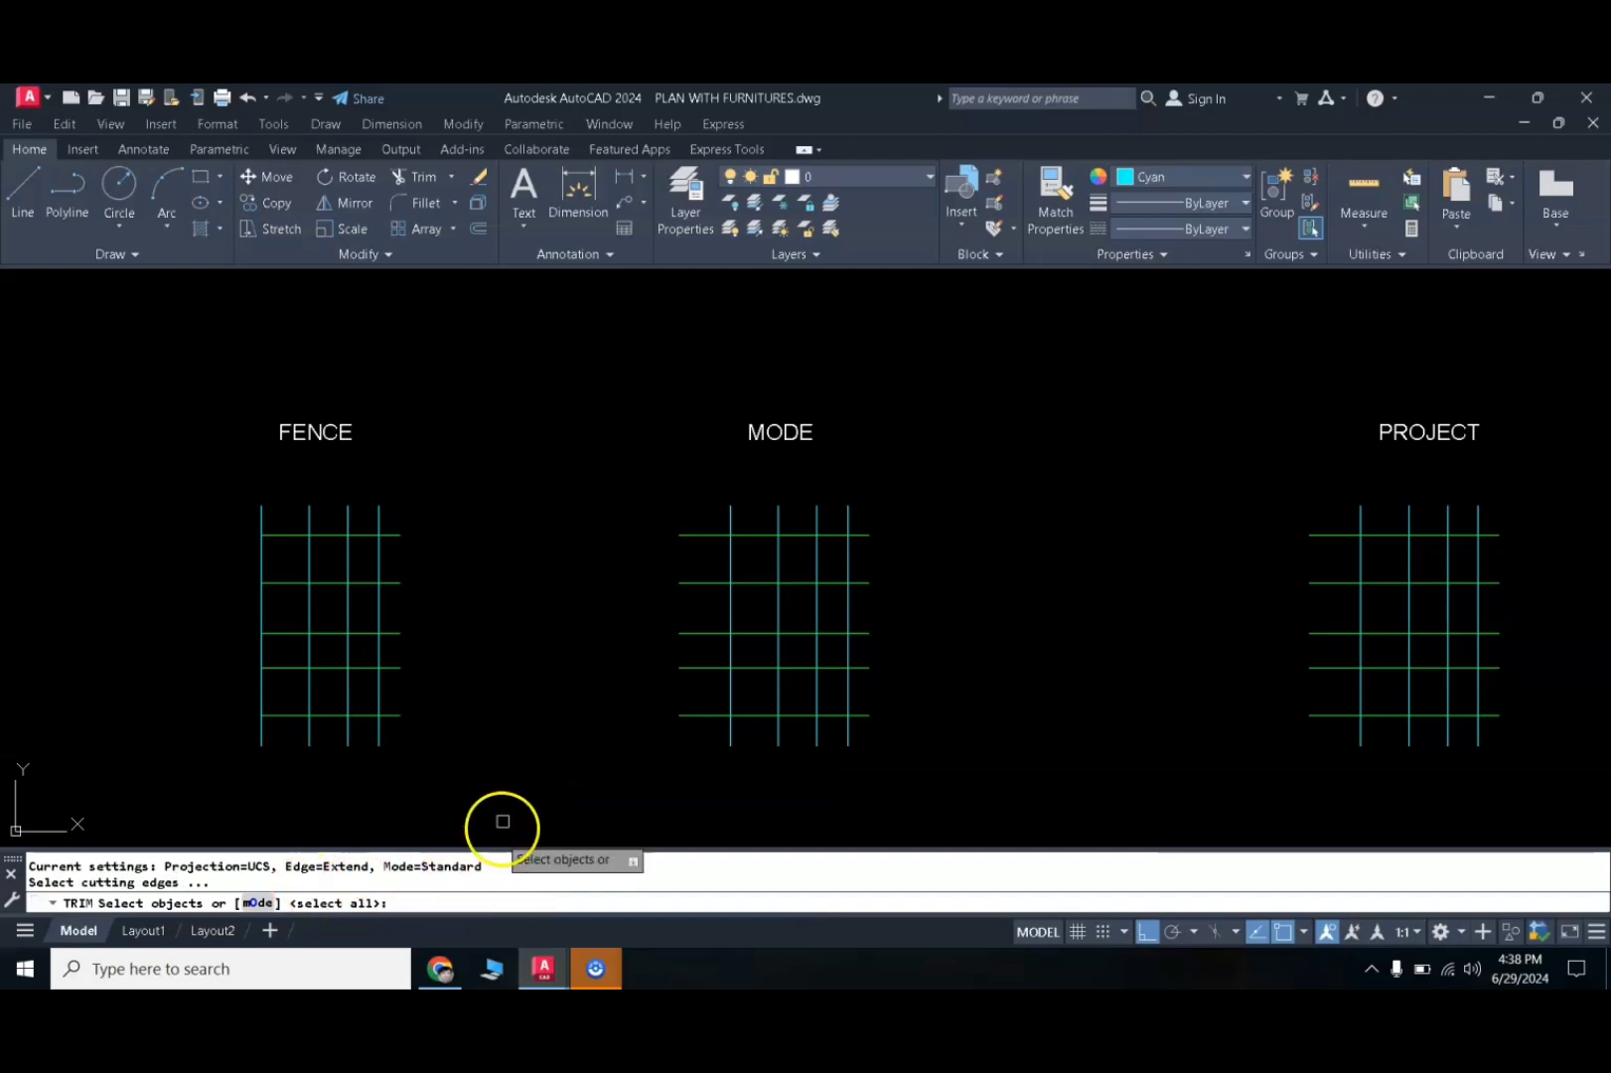
key(Return)
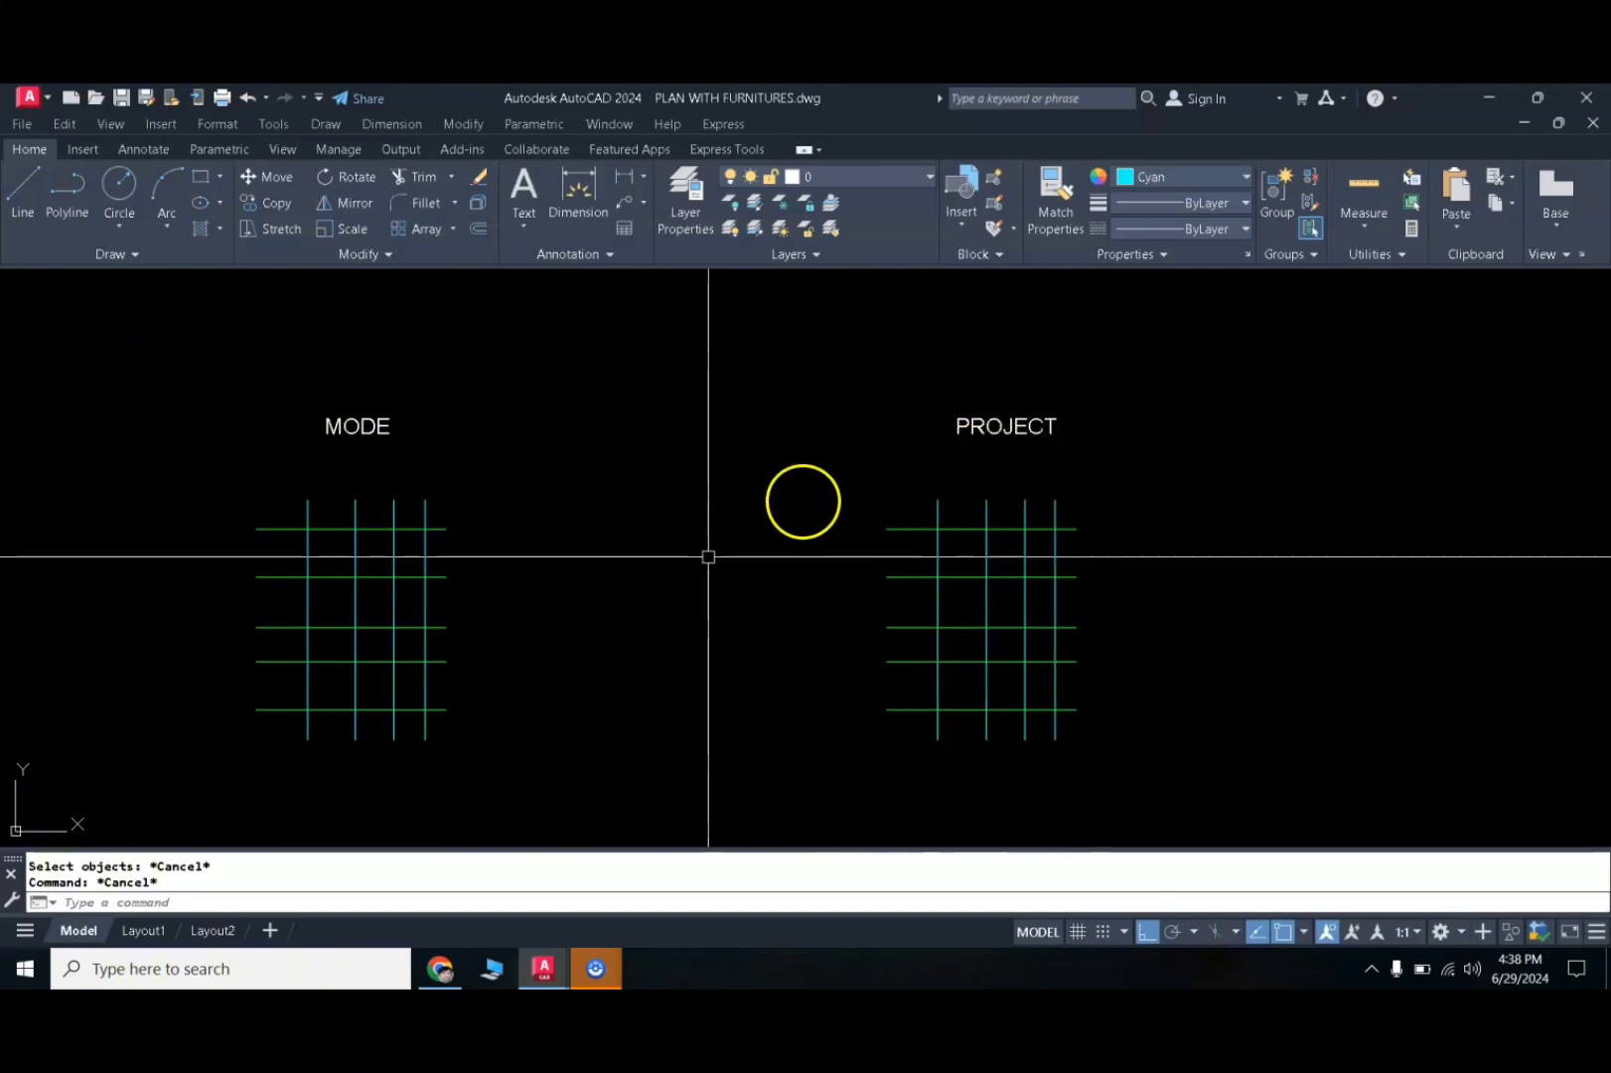
- Switch to the drawing "3d project trim sample.dwg" and set the Trim command's Project option to View
mouse_move(544, 971)
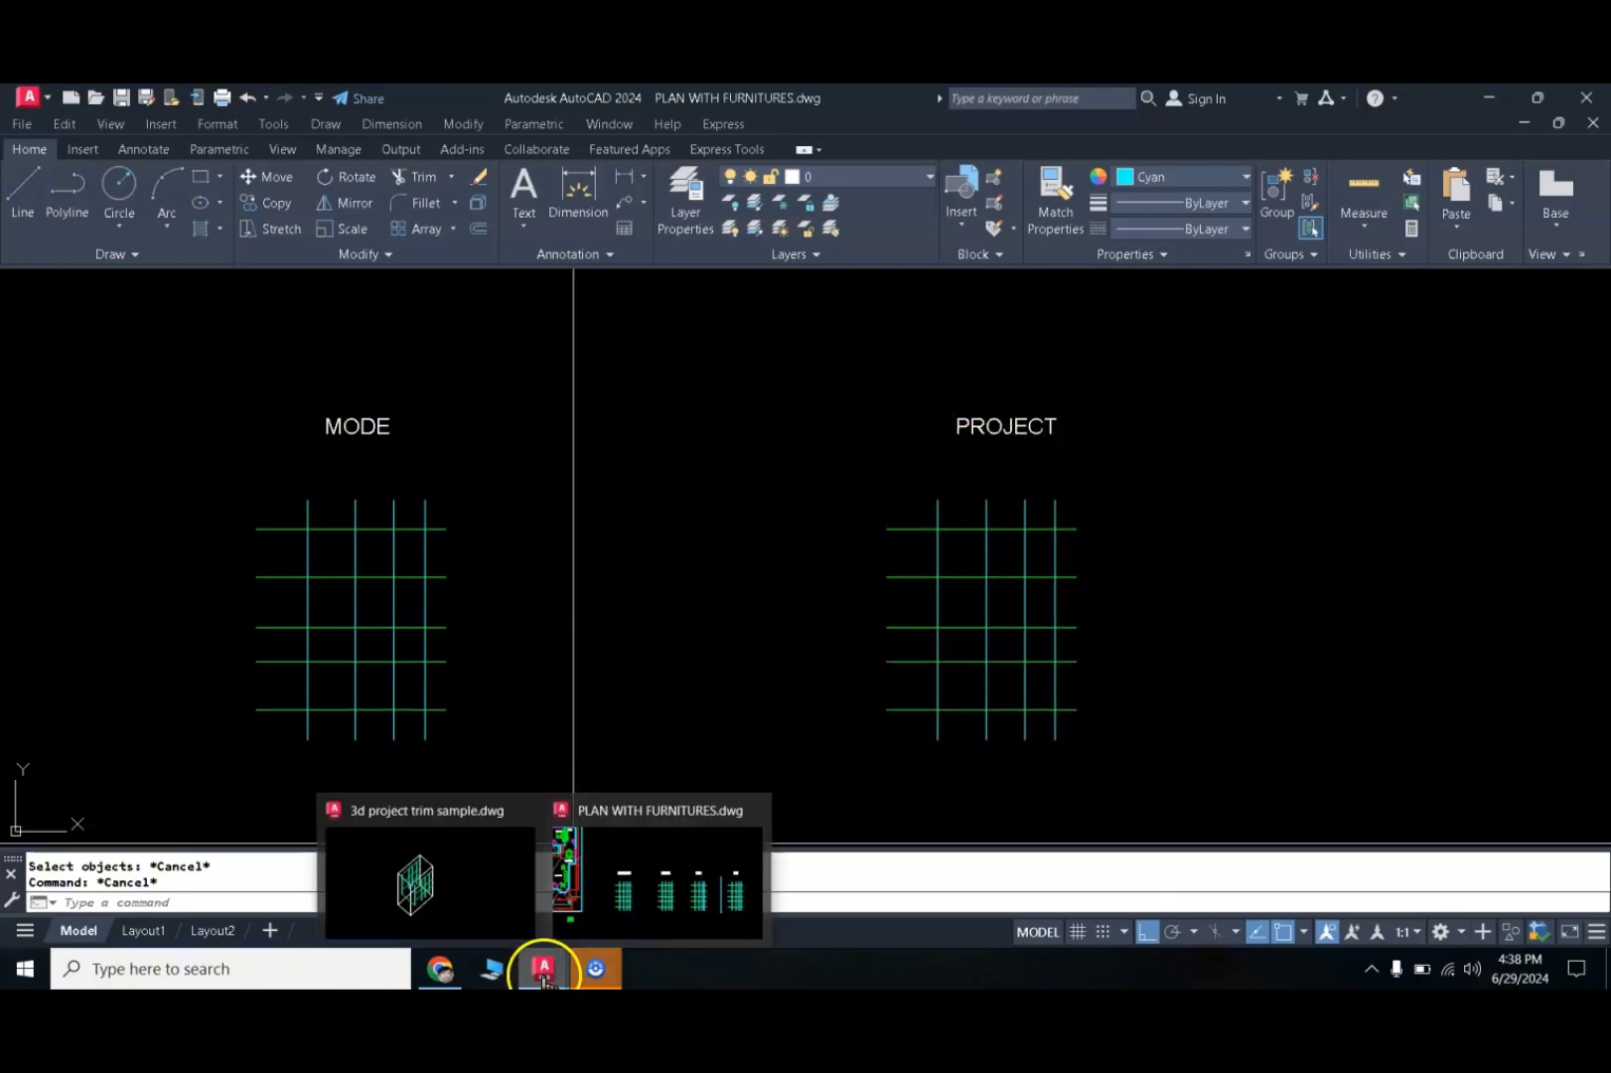
click(486, 915)
key(ctrl+s)
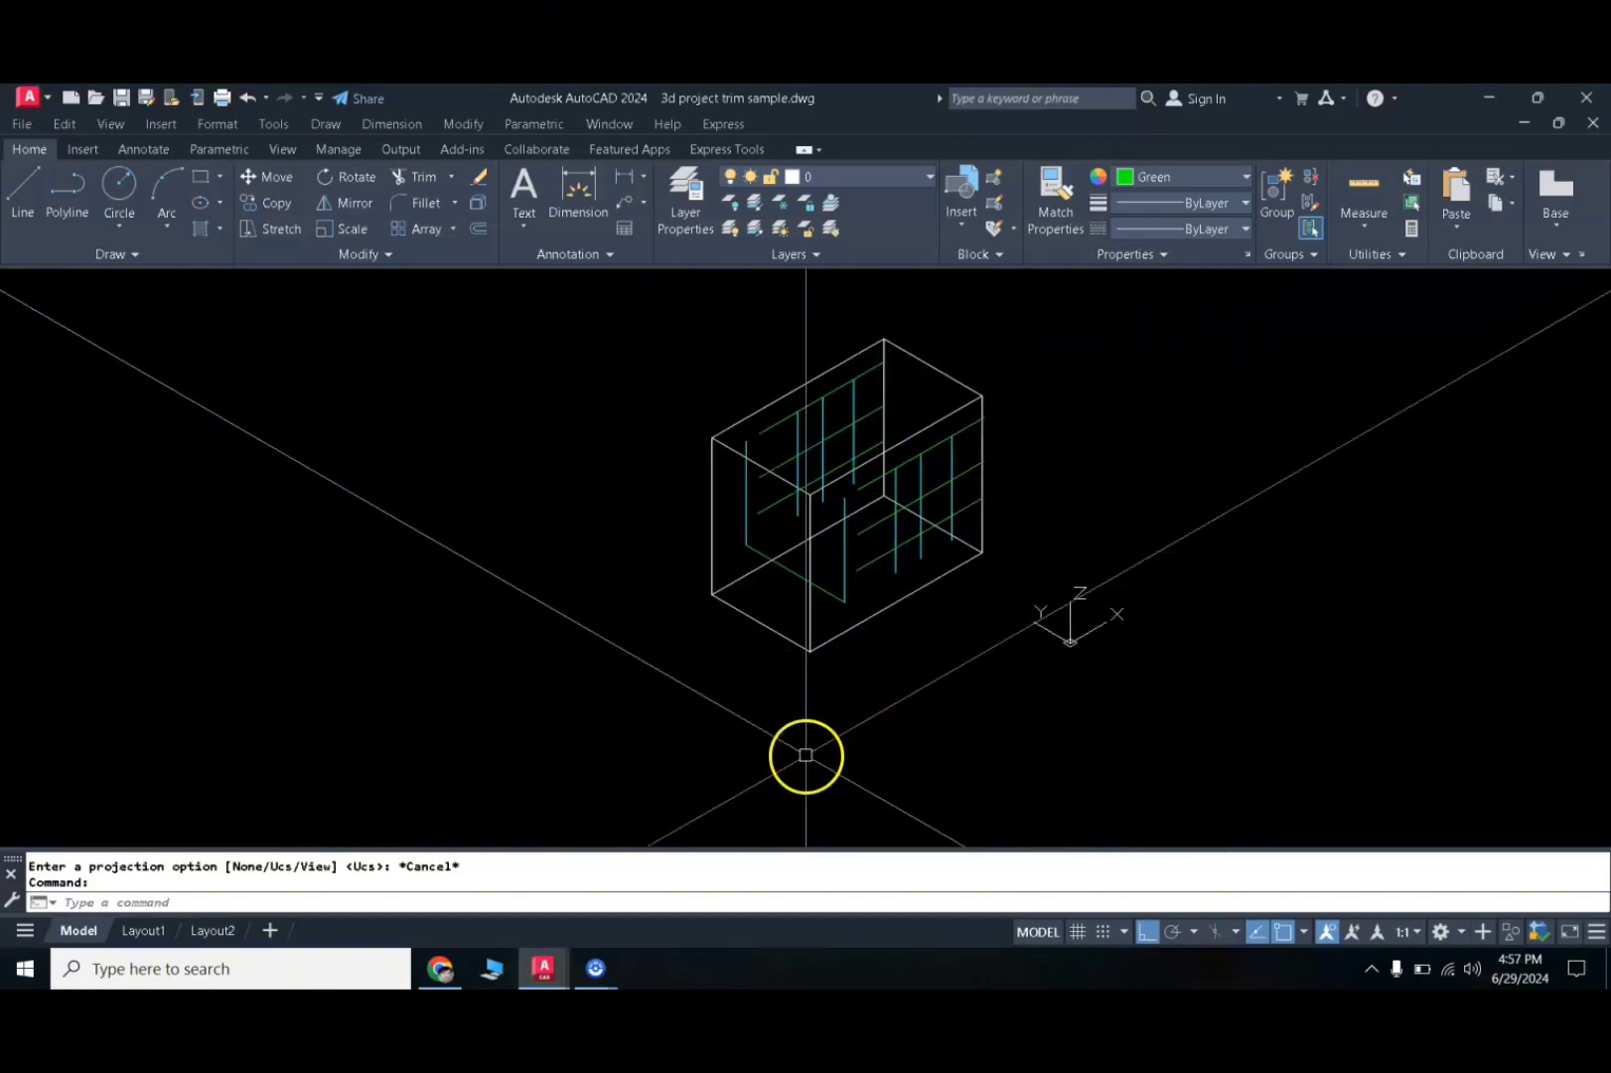
key(Return)
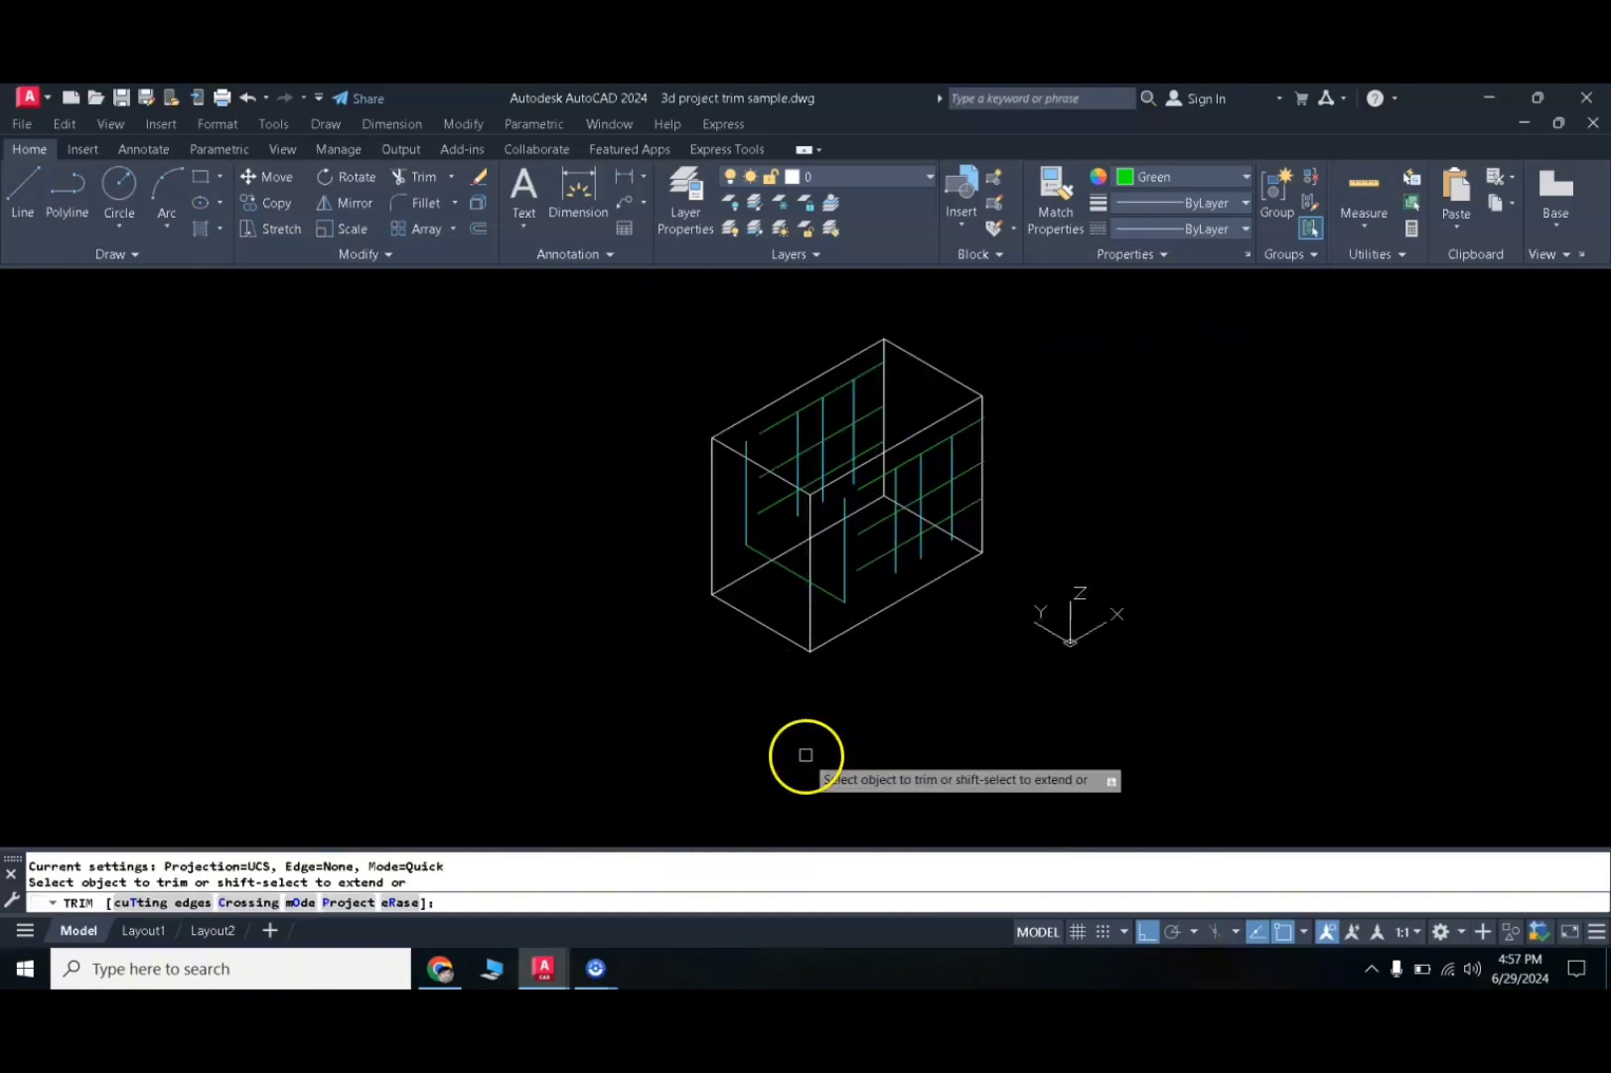
click(342, 903)
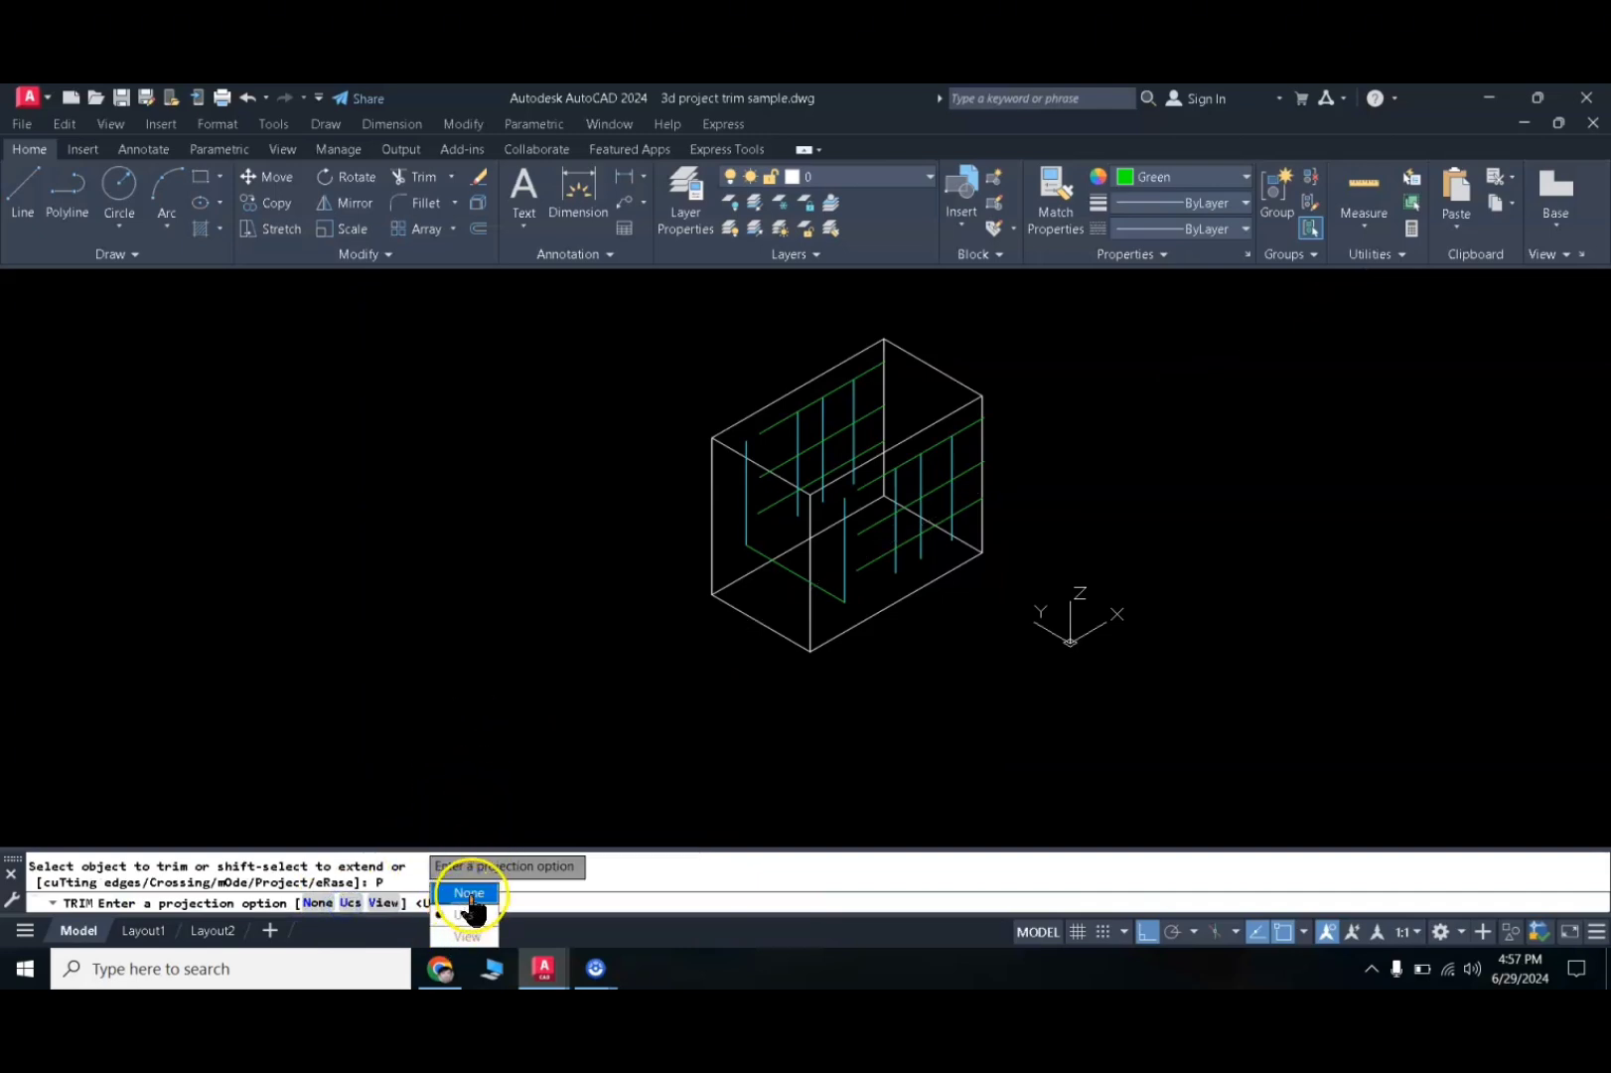
click(472, 938)
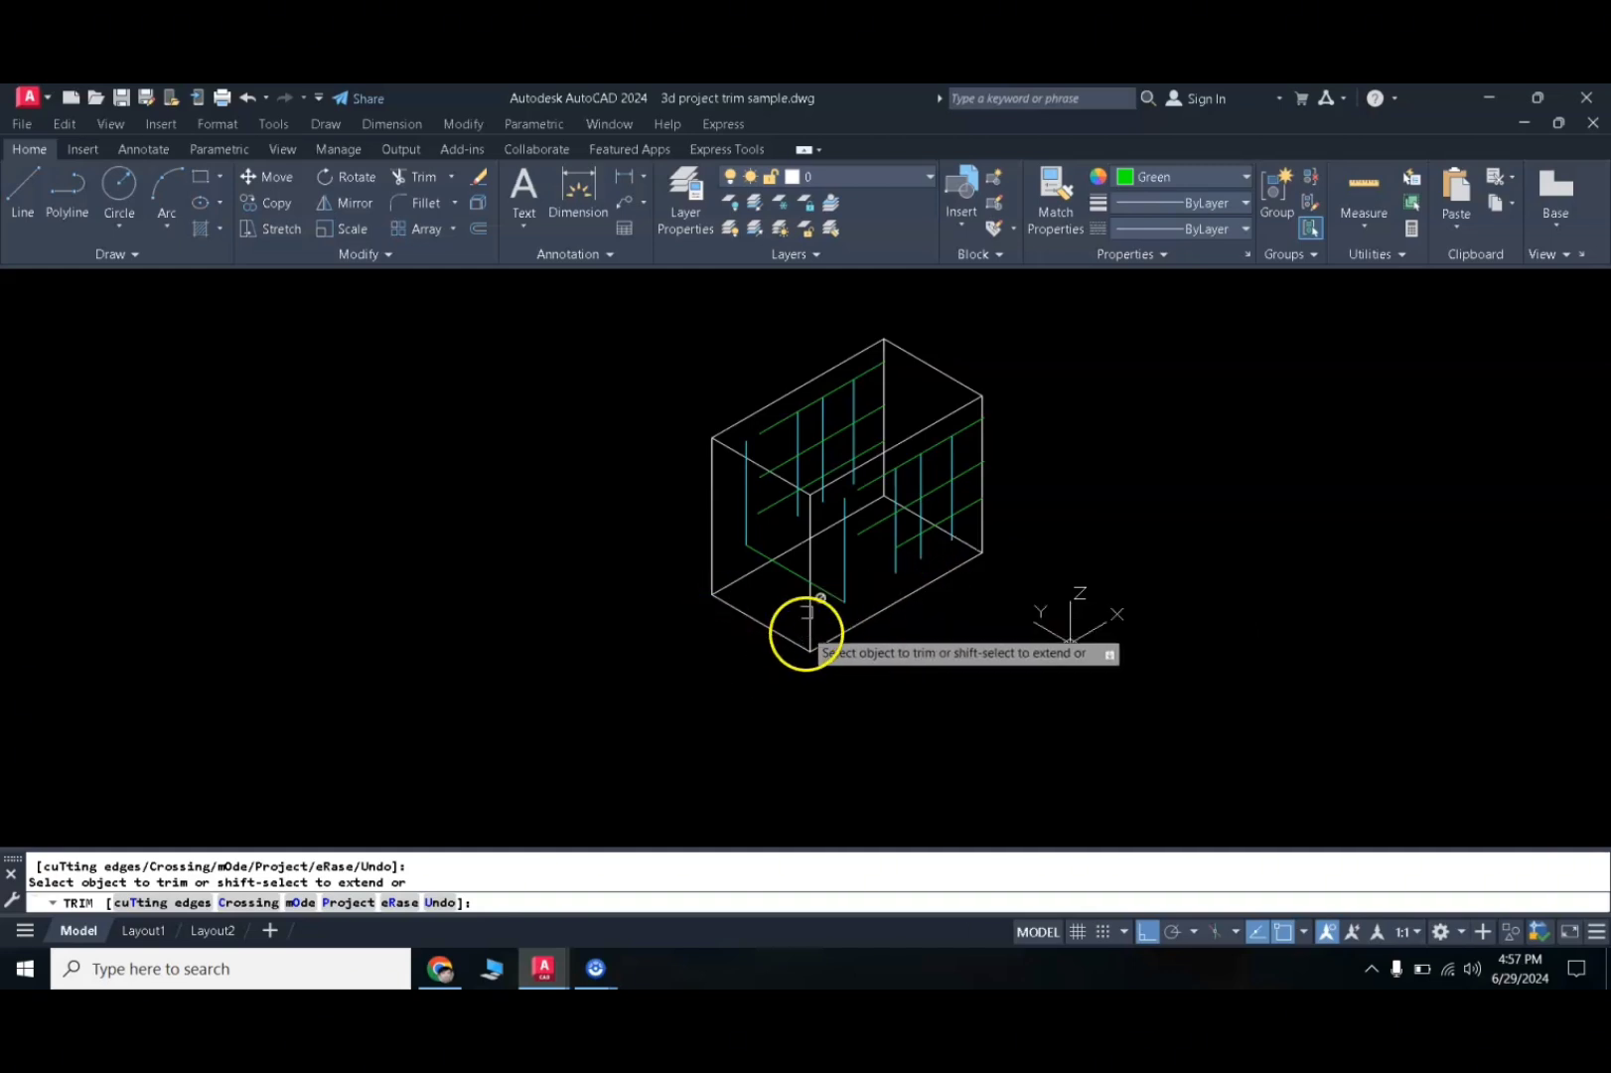
- Trim the upper horizontal and vertical segments of the grid on the 3D box's front face, and undo the whole Trim command
click(870, 486)
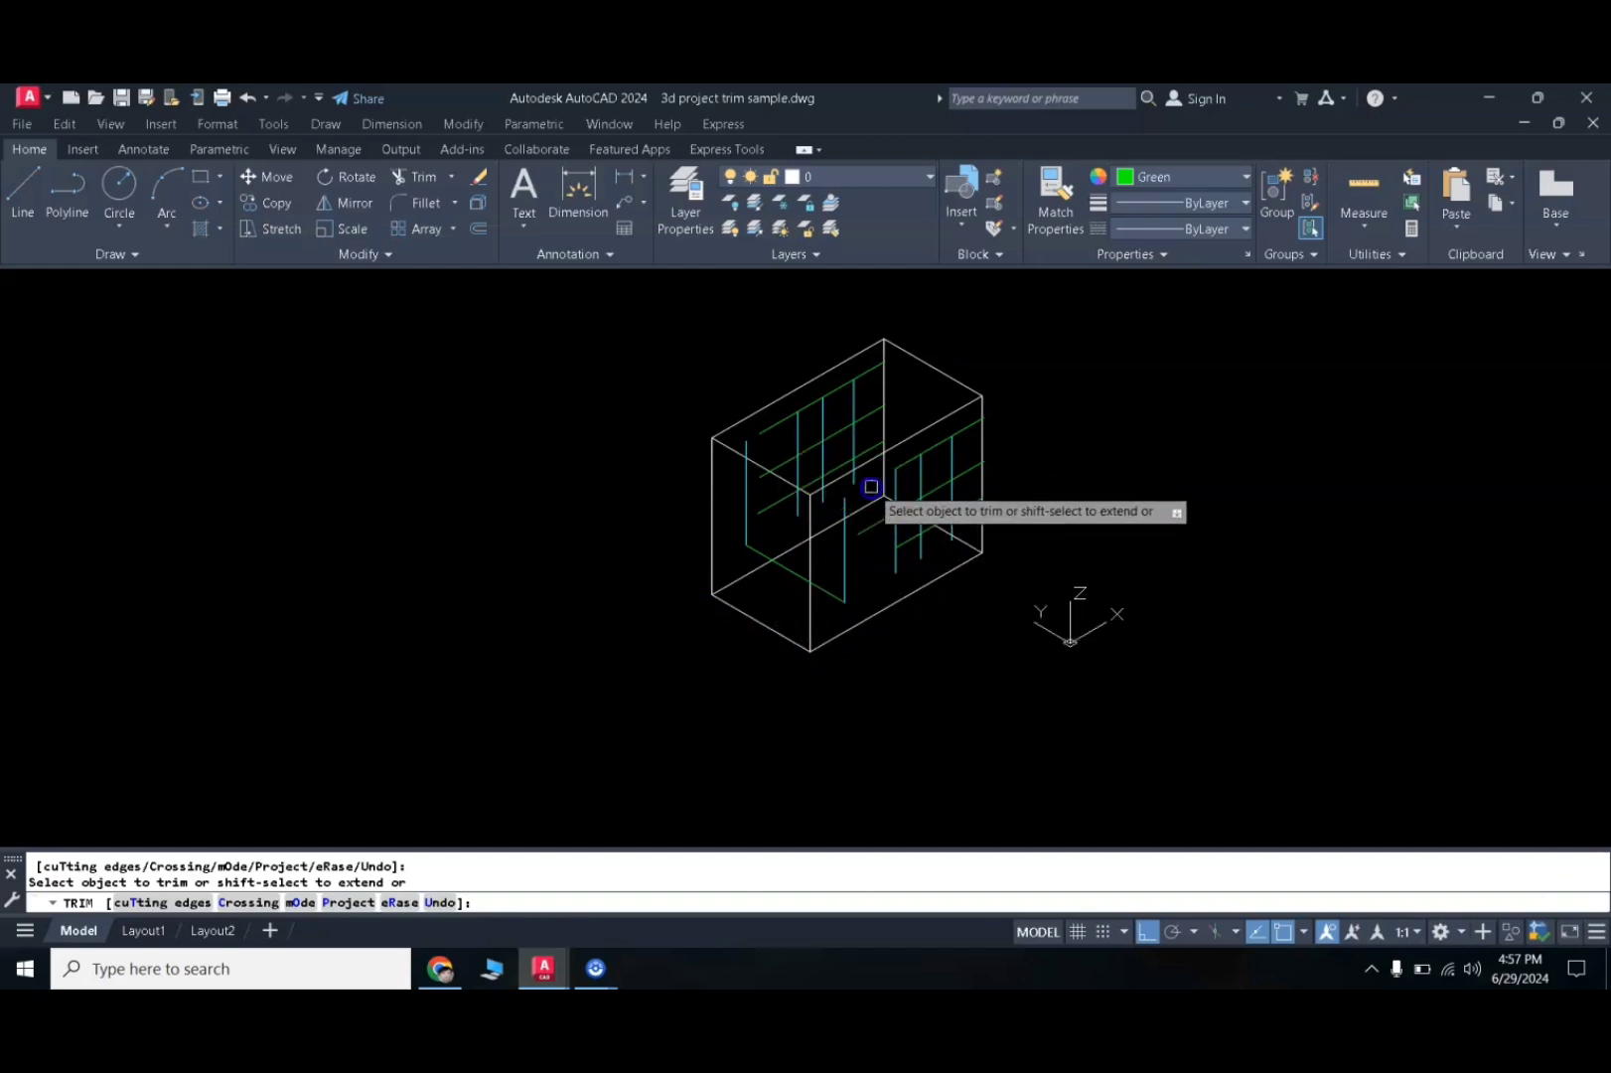
click(959, 465)
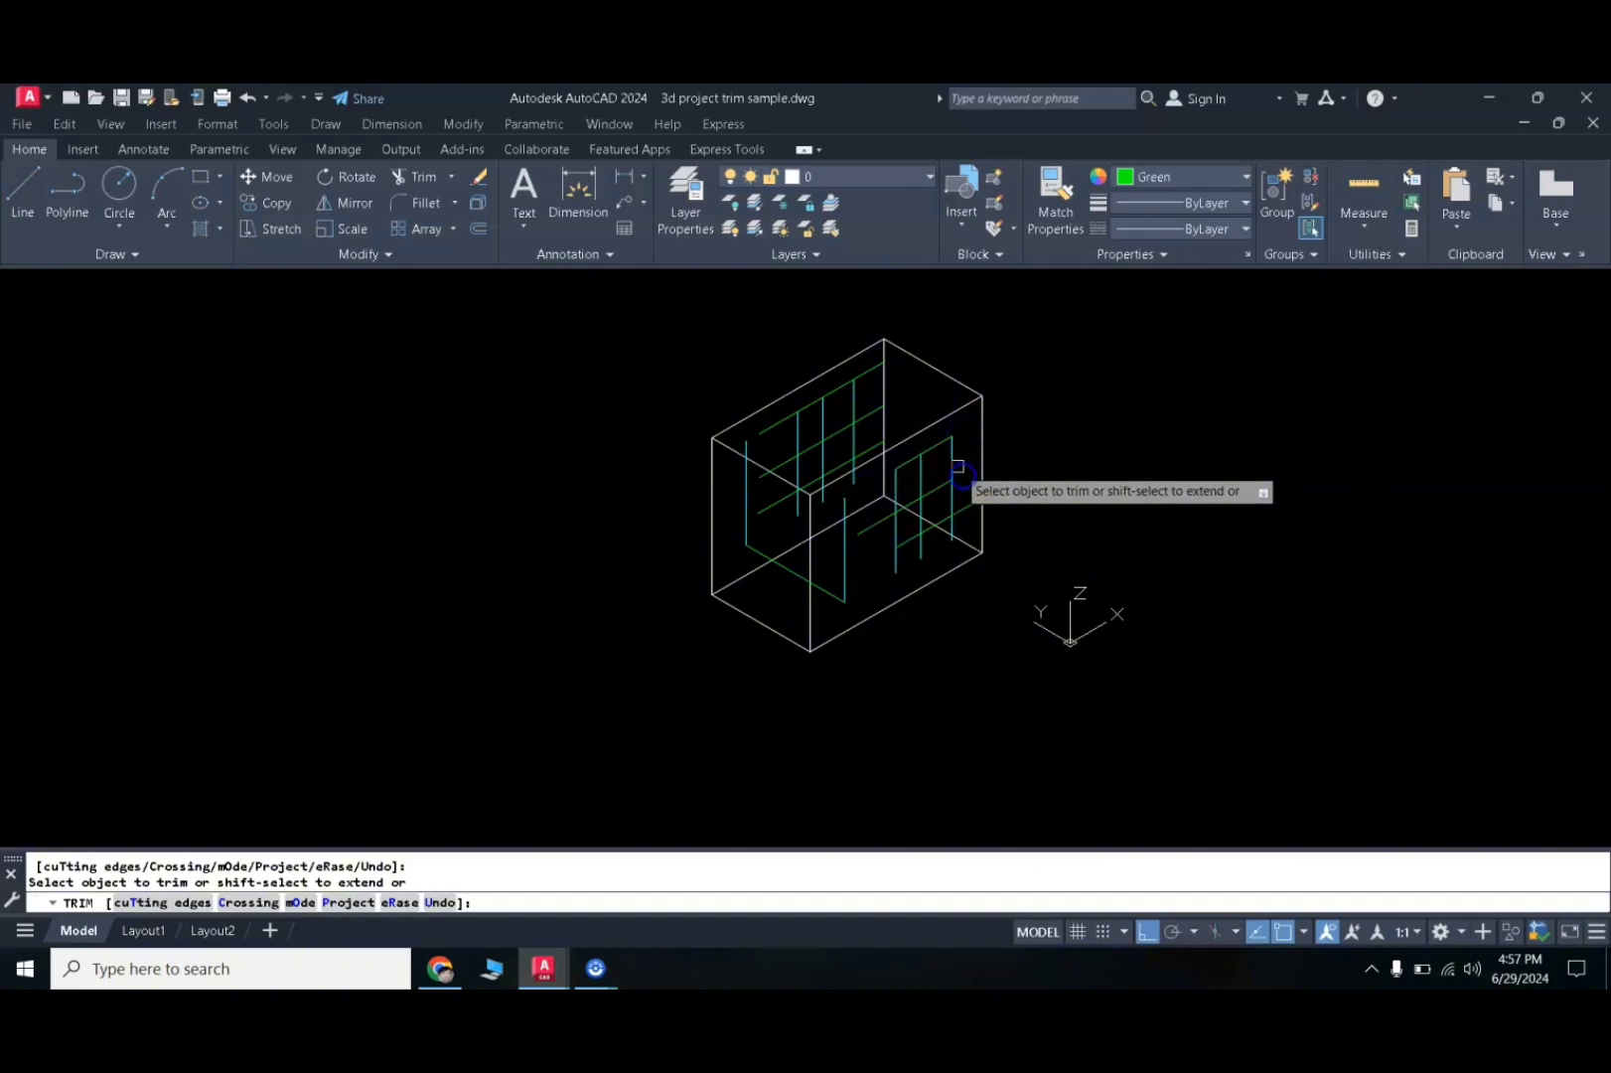
click(924, 473)
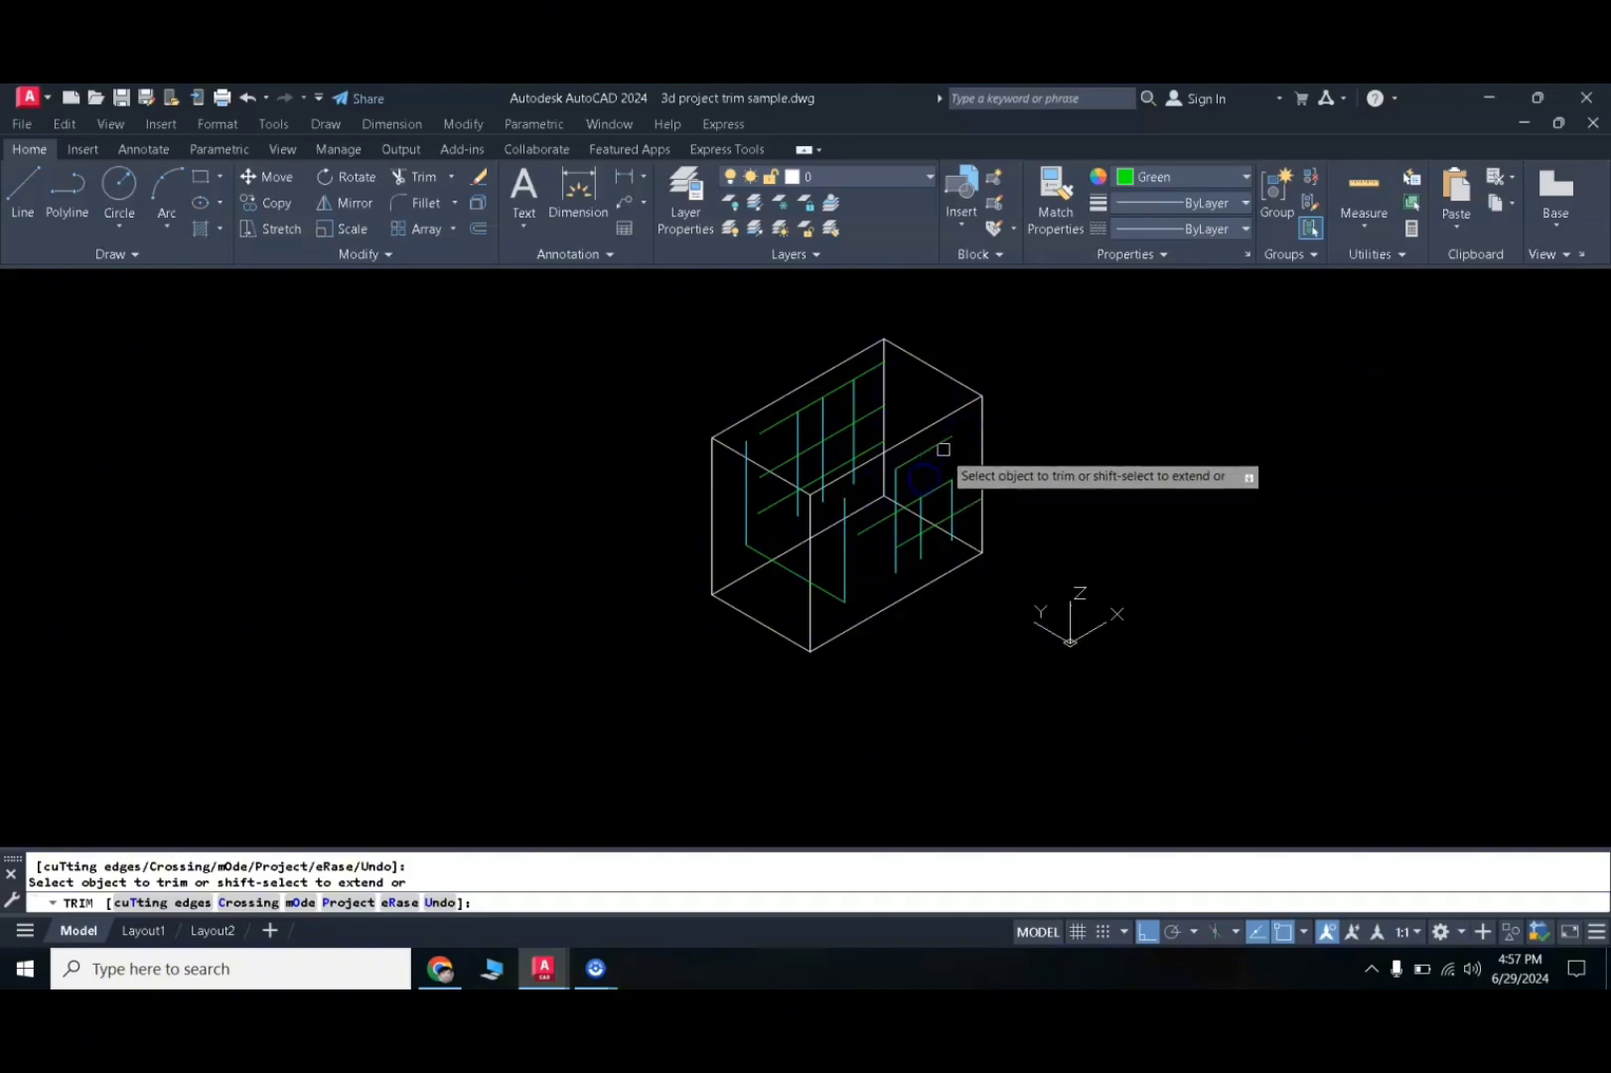
click(943, 446)
click(892, 480)
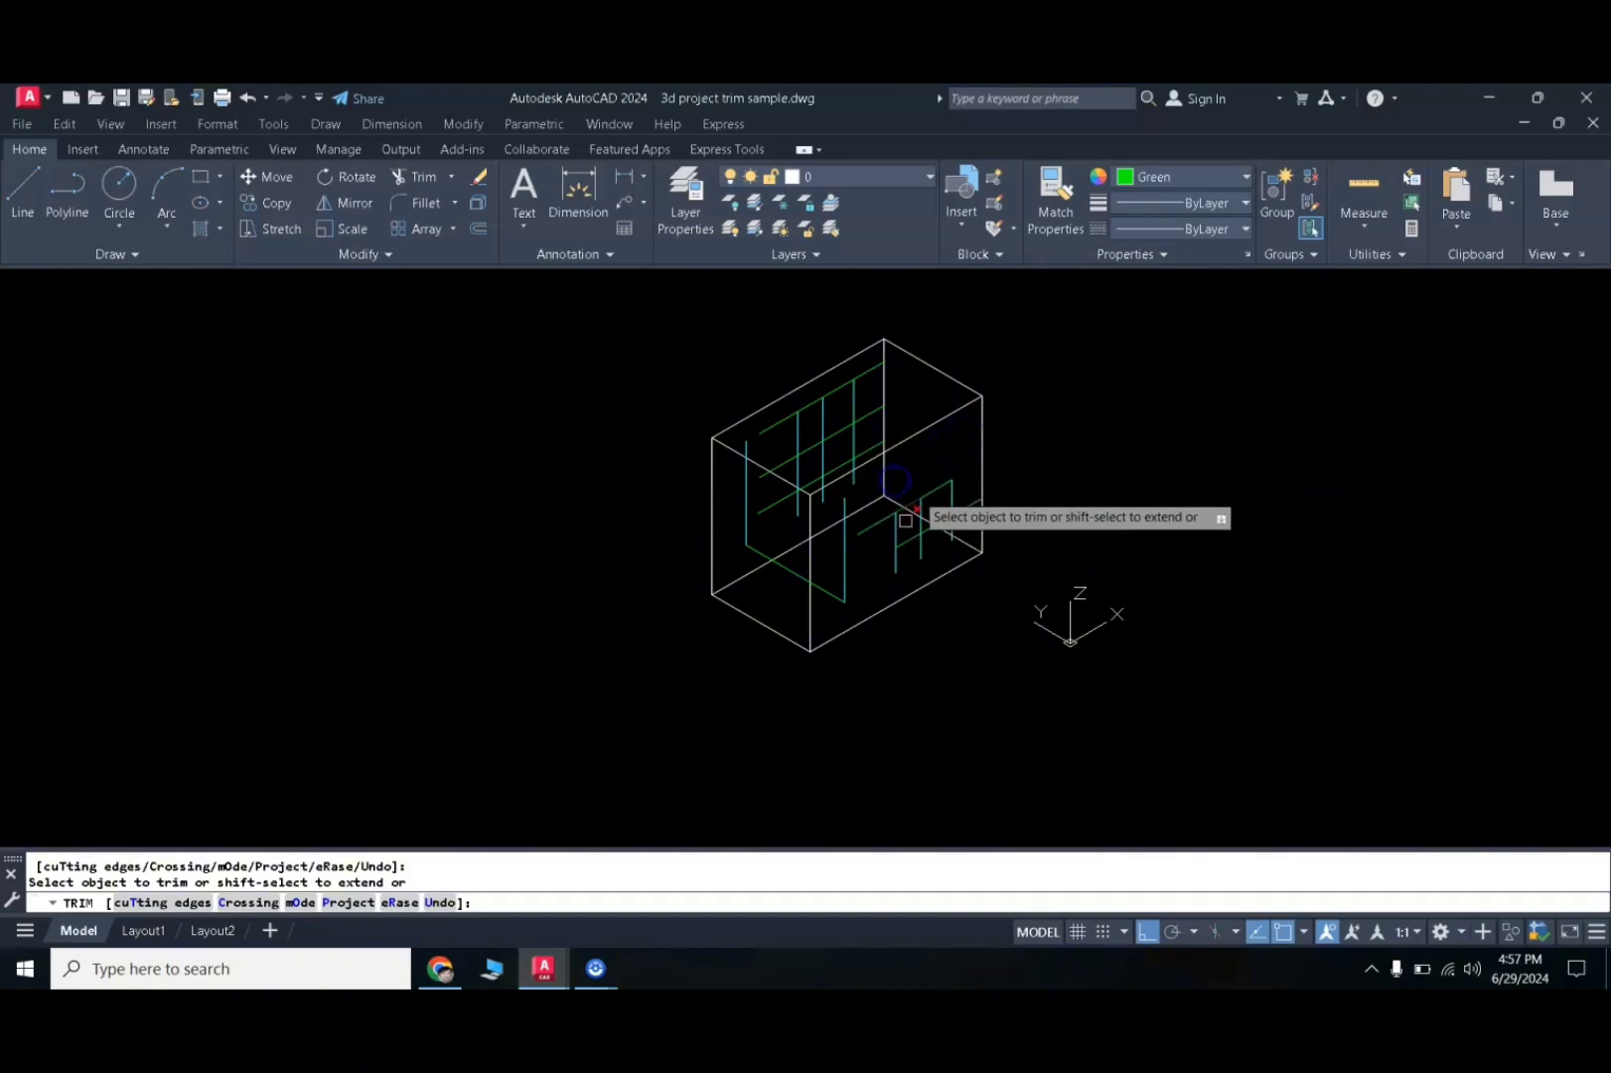
key(Return)
text(u)
key(Return)
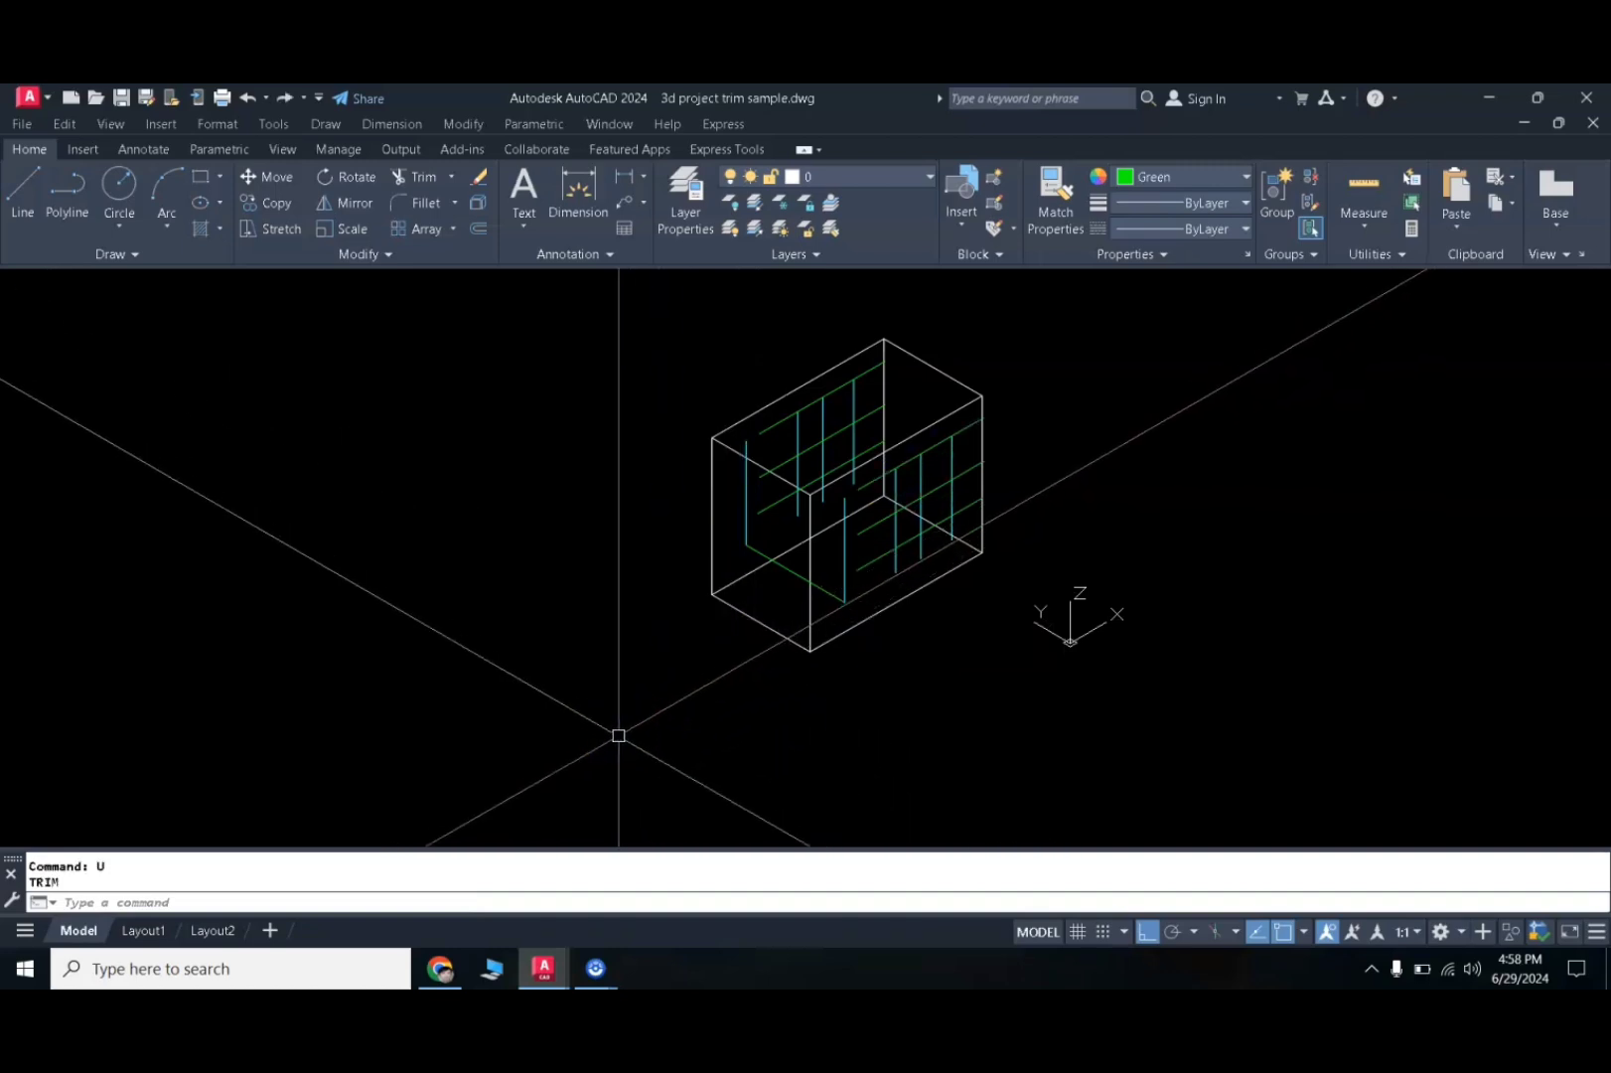
- With the Trim command's Project option set to Ucs, remove all horizontal and vertical grid lines on the box's front face
key(Return)
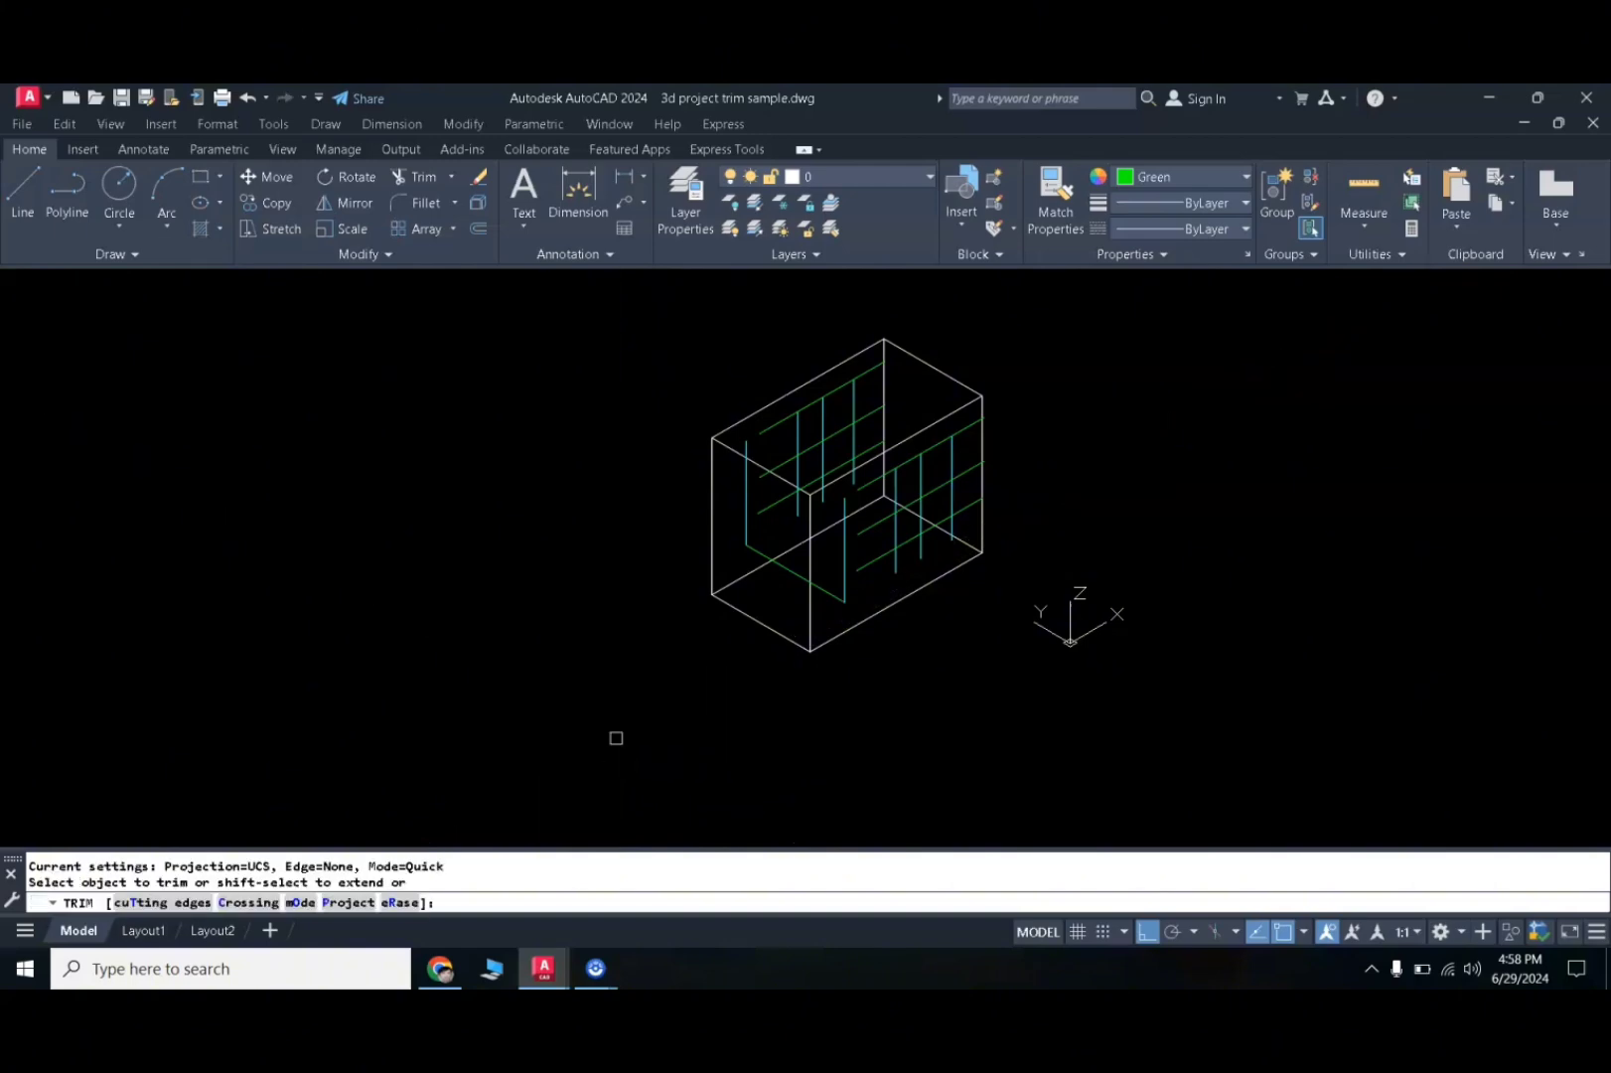
click(342, 903)
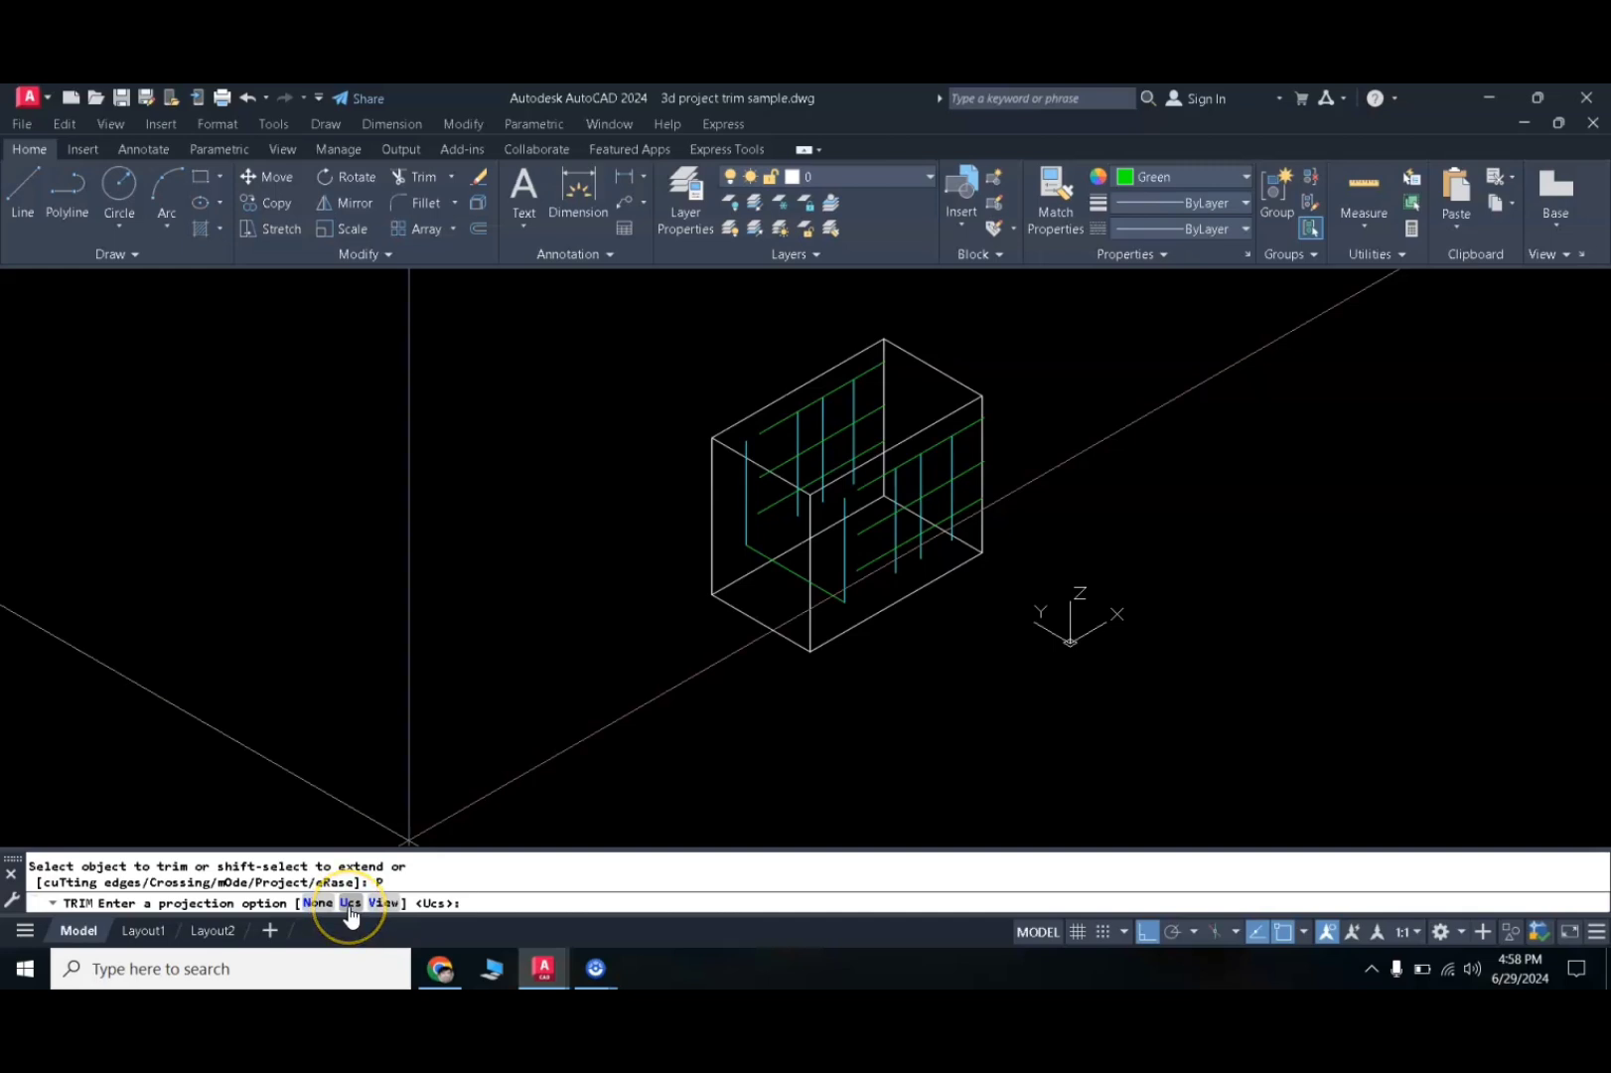
click(349, 904)
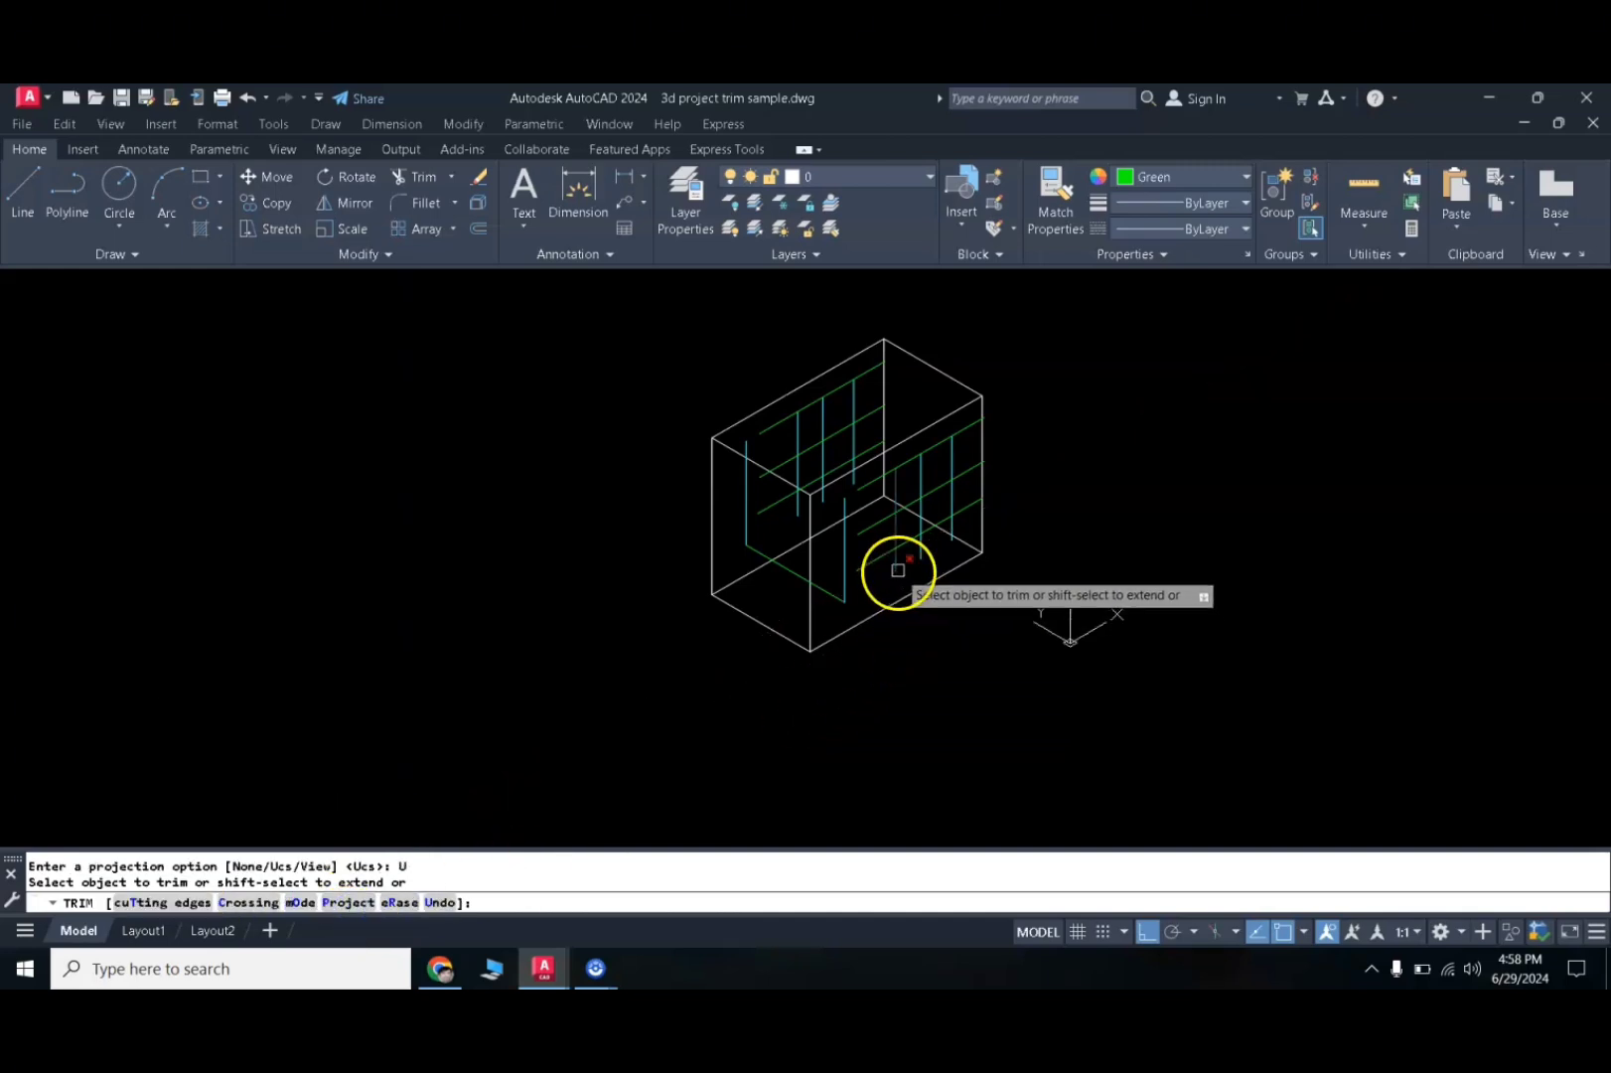
drag(899, 572, 956, 439)
click(950, 516)
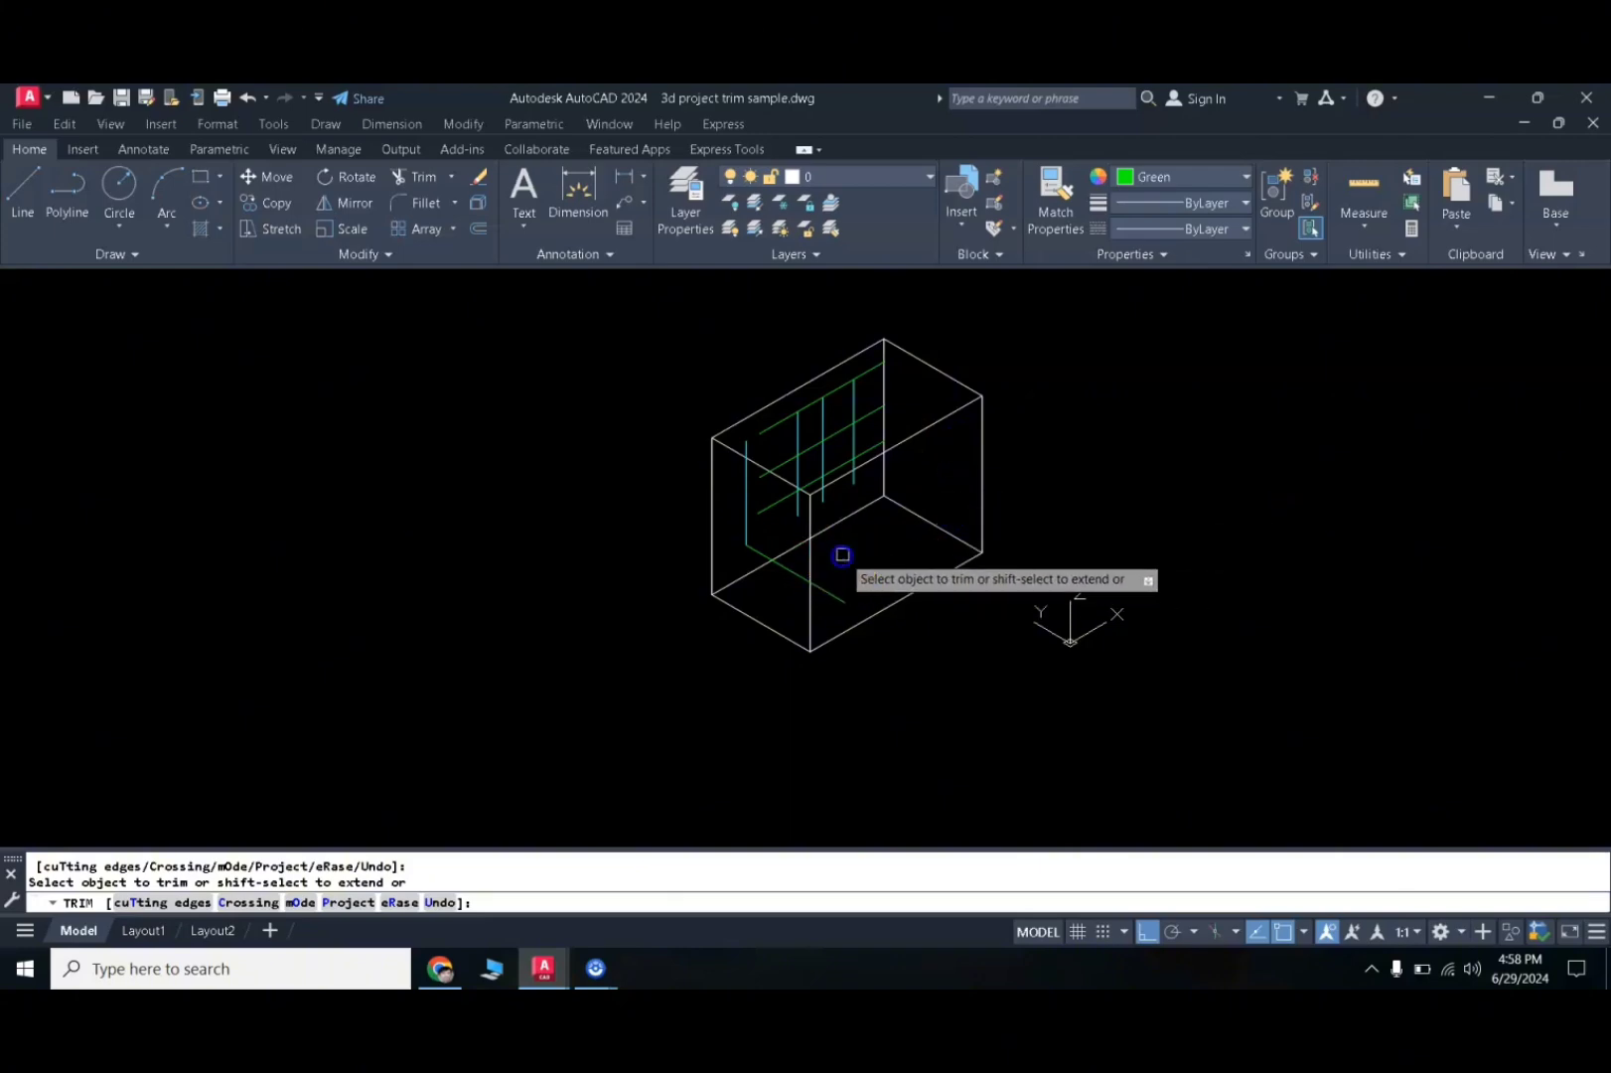
- Remove the bottom connecting line plus the back grid's separate vertical and uppermost horizontal, and undo the whole Trim command
mouse_move(827, 597)
mouse_down()
mouse_move(743, 515)
mouse_move(779, 429)
mouse_up()
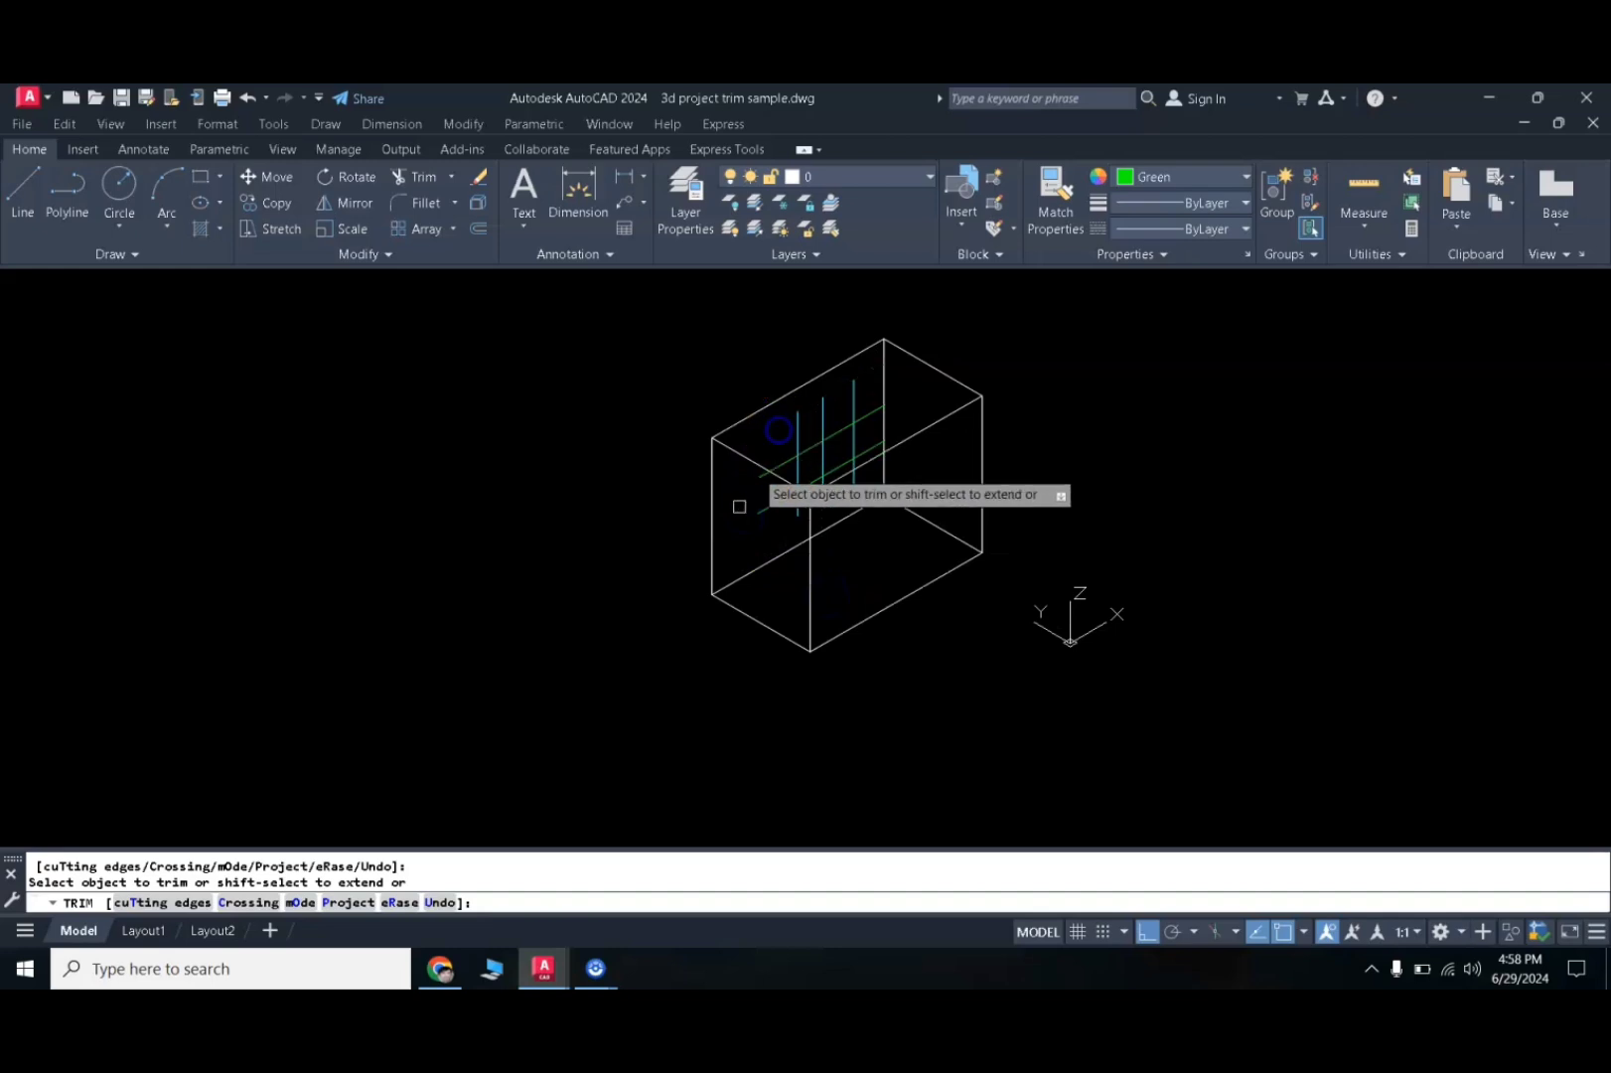
key(Return)
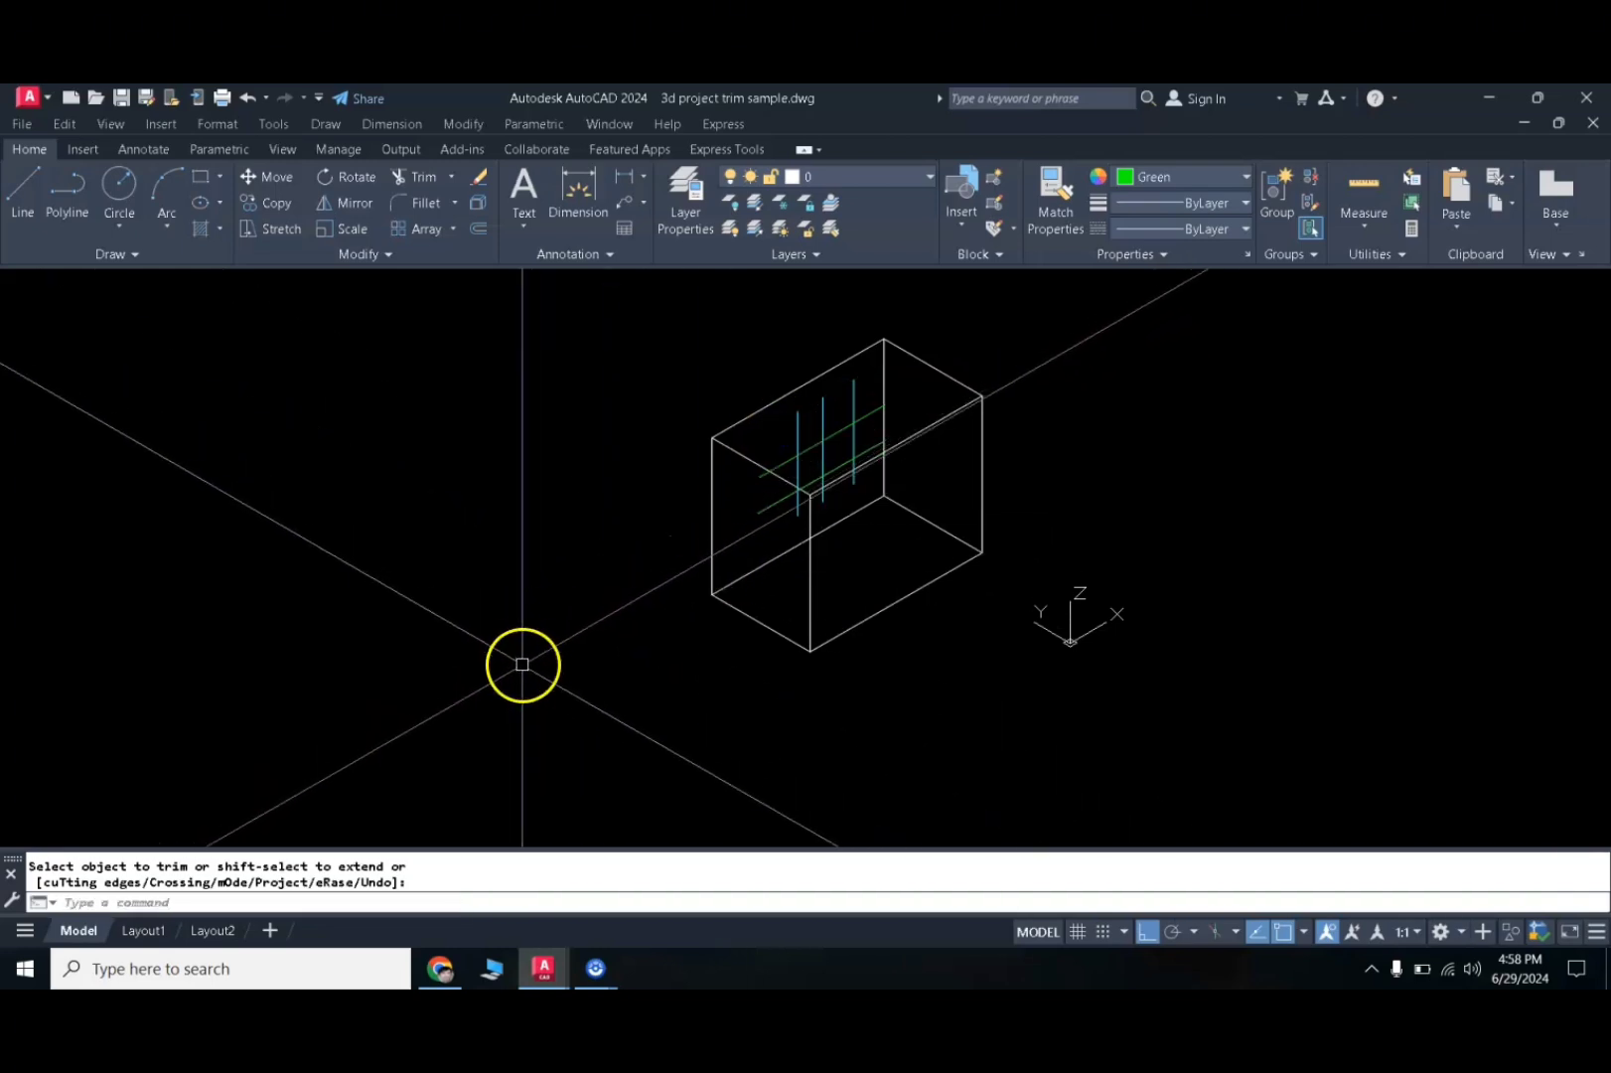
text(u)
key(Return)
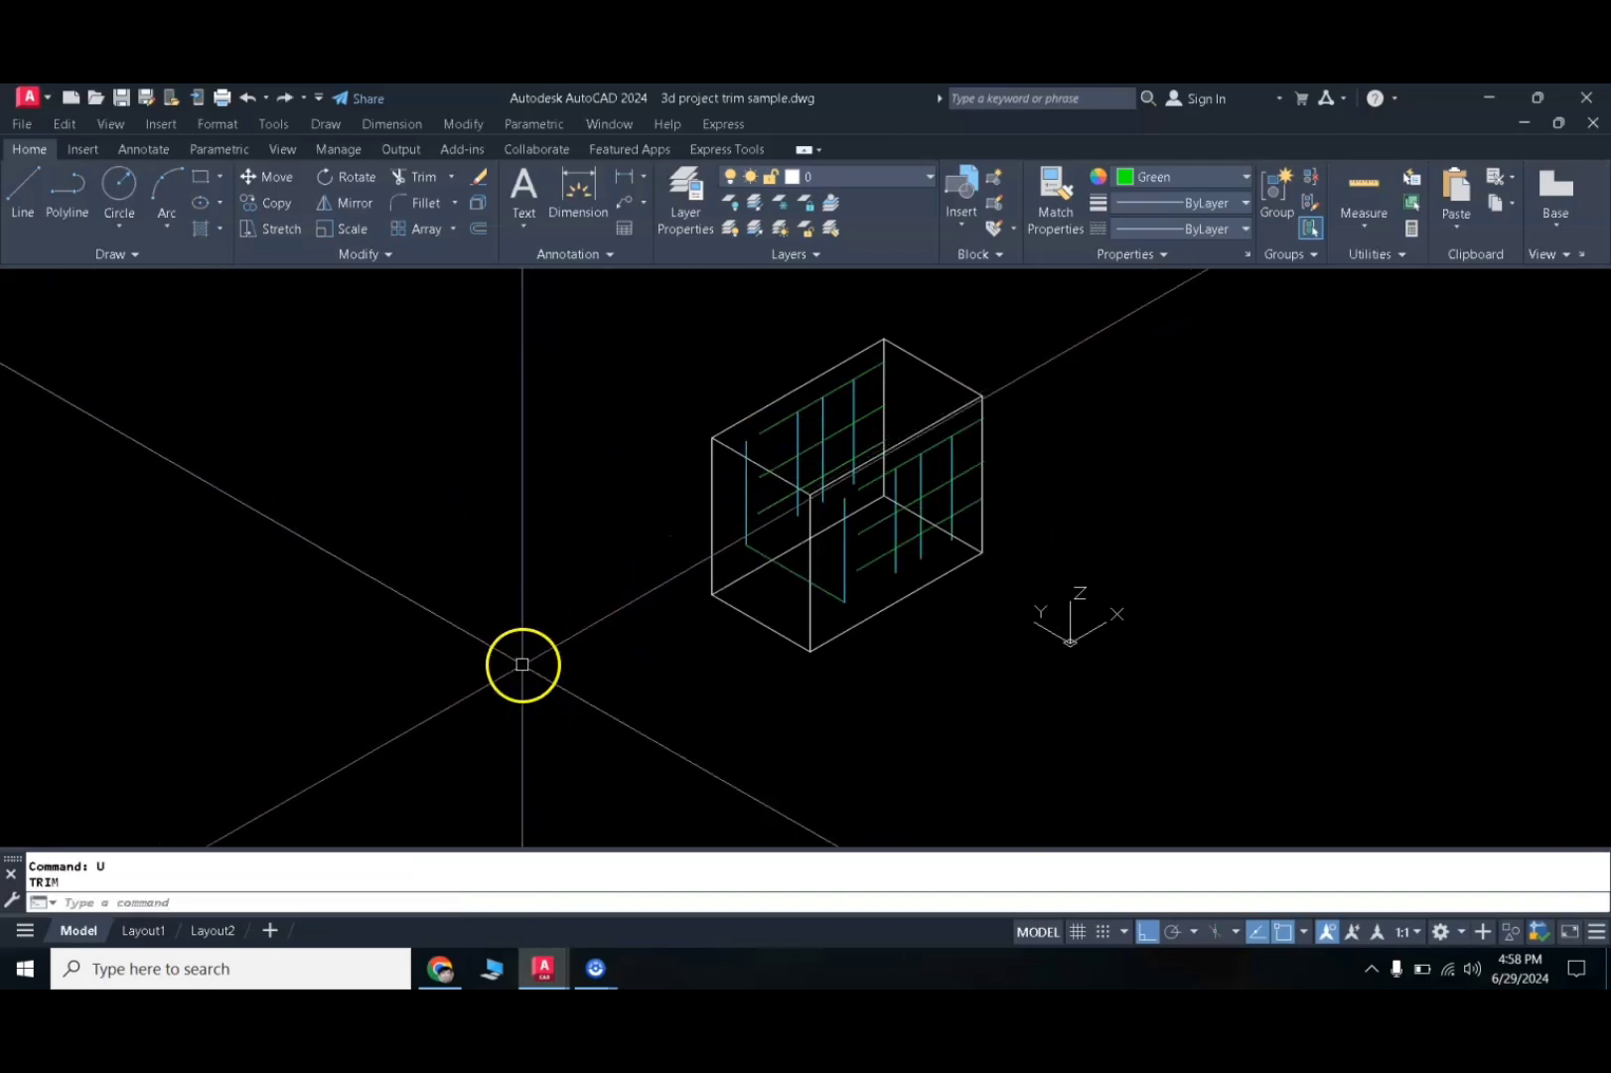
- With the Trim command's Project option set to None, trim outer and upper segments of the front-face grid, and undo the whole command
text(tr)
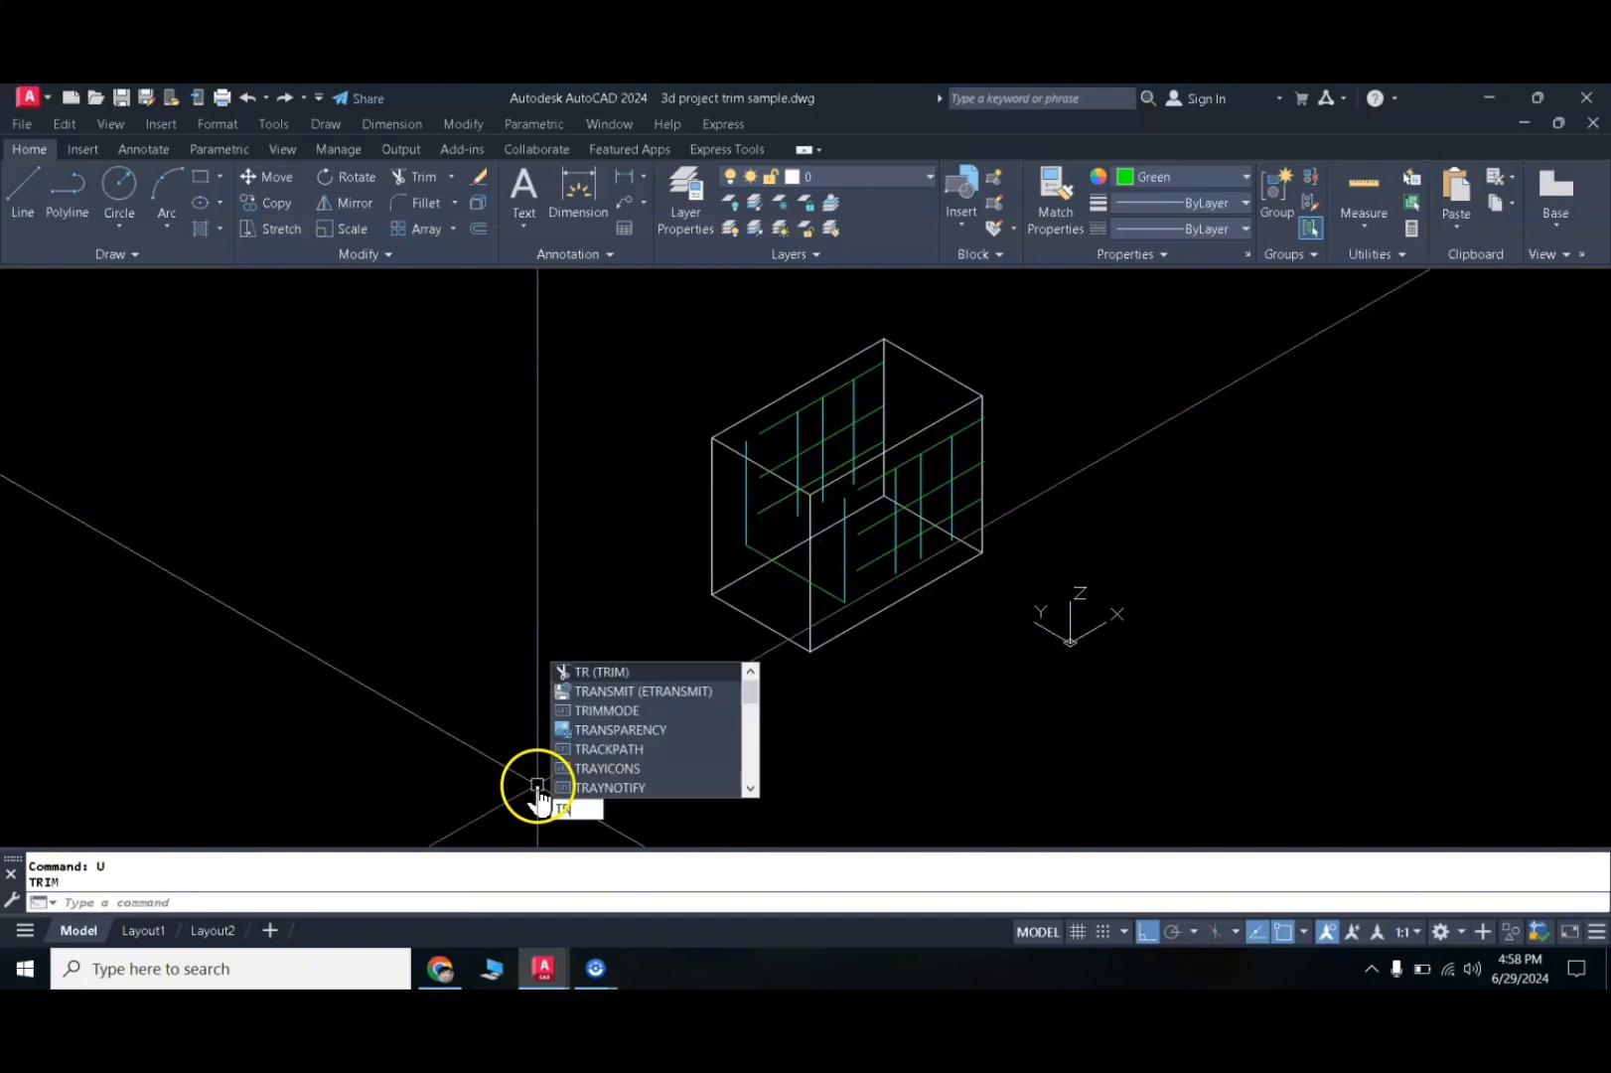
key(Return)
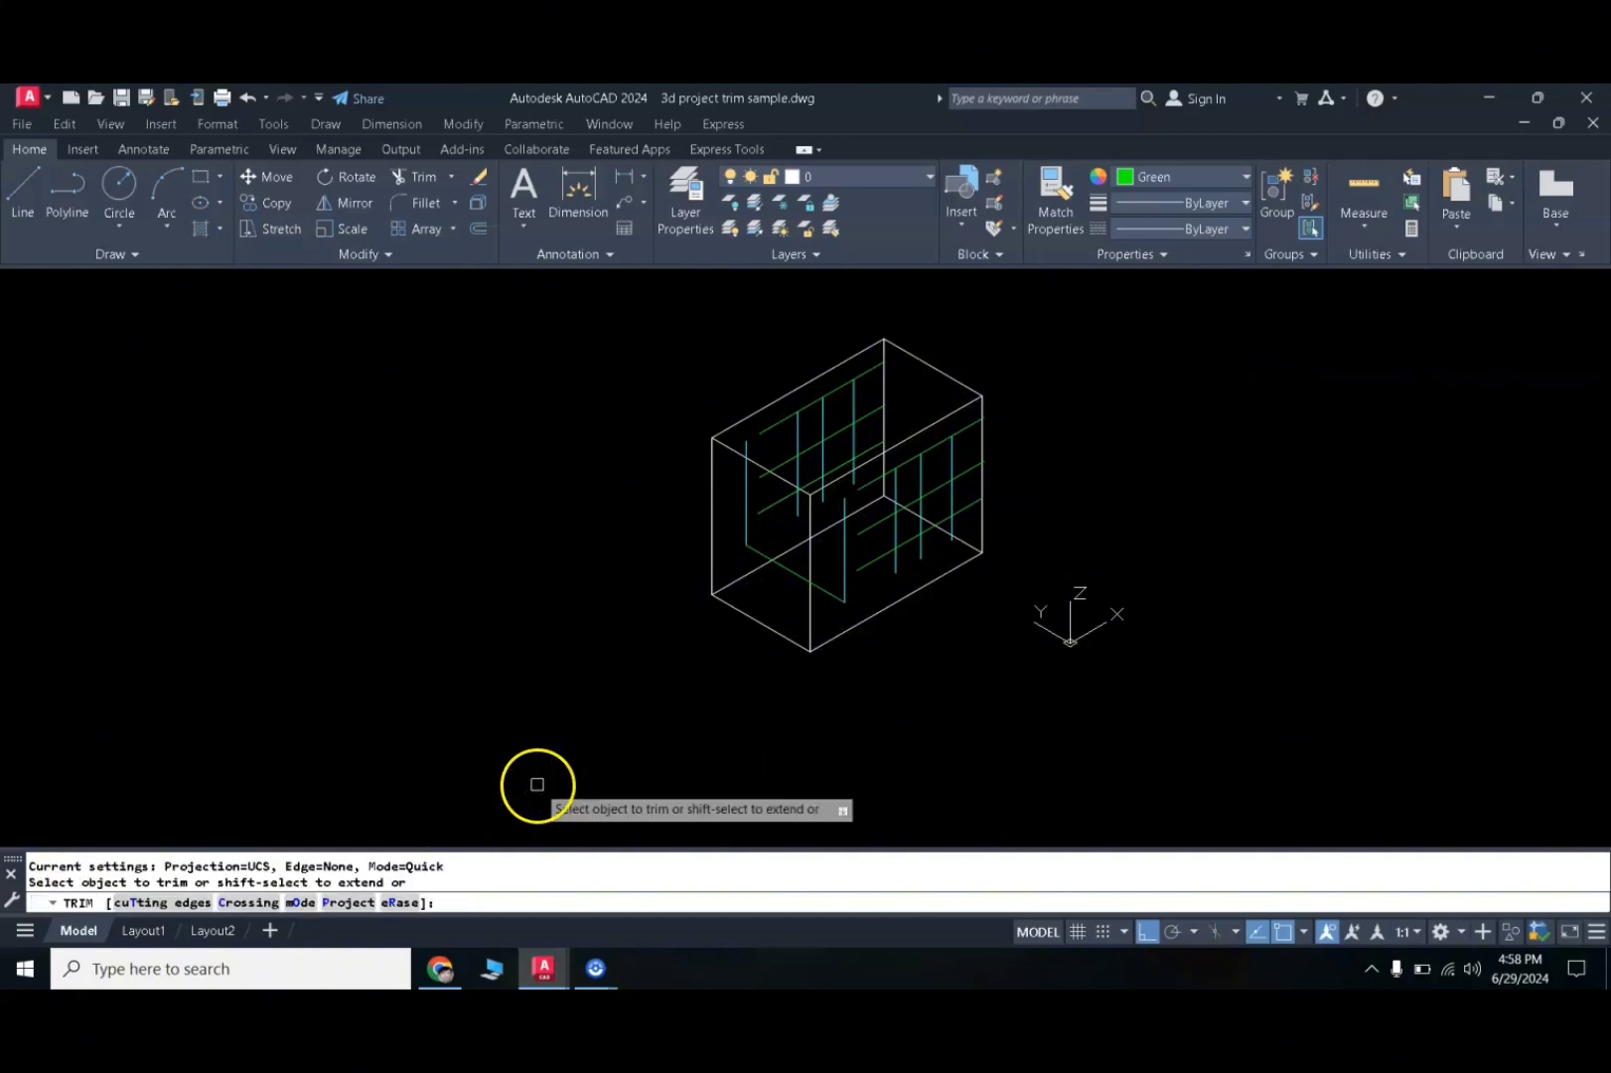
click(347, 902)
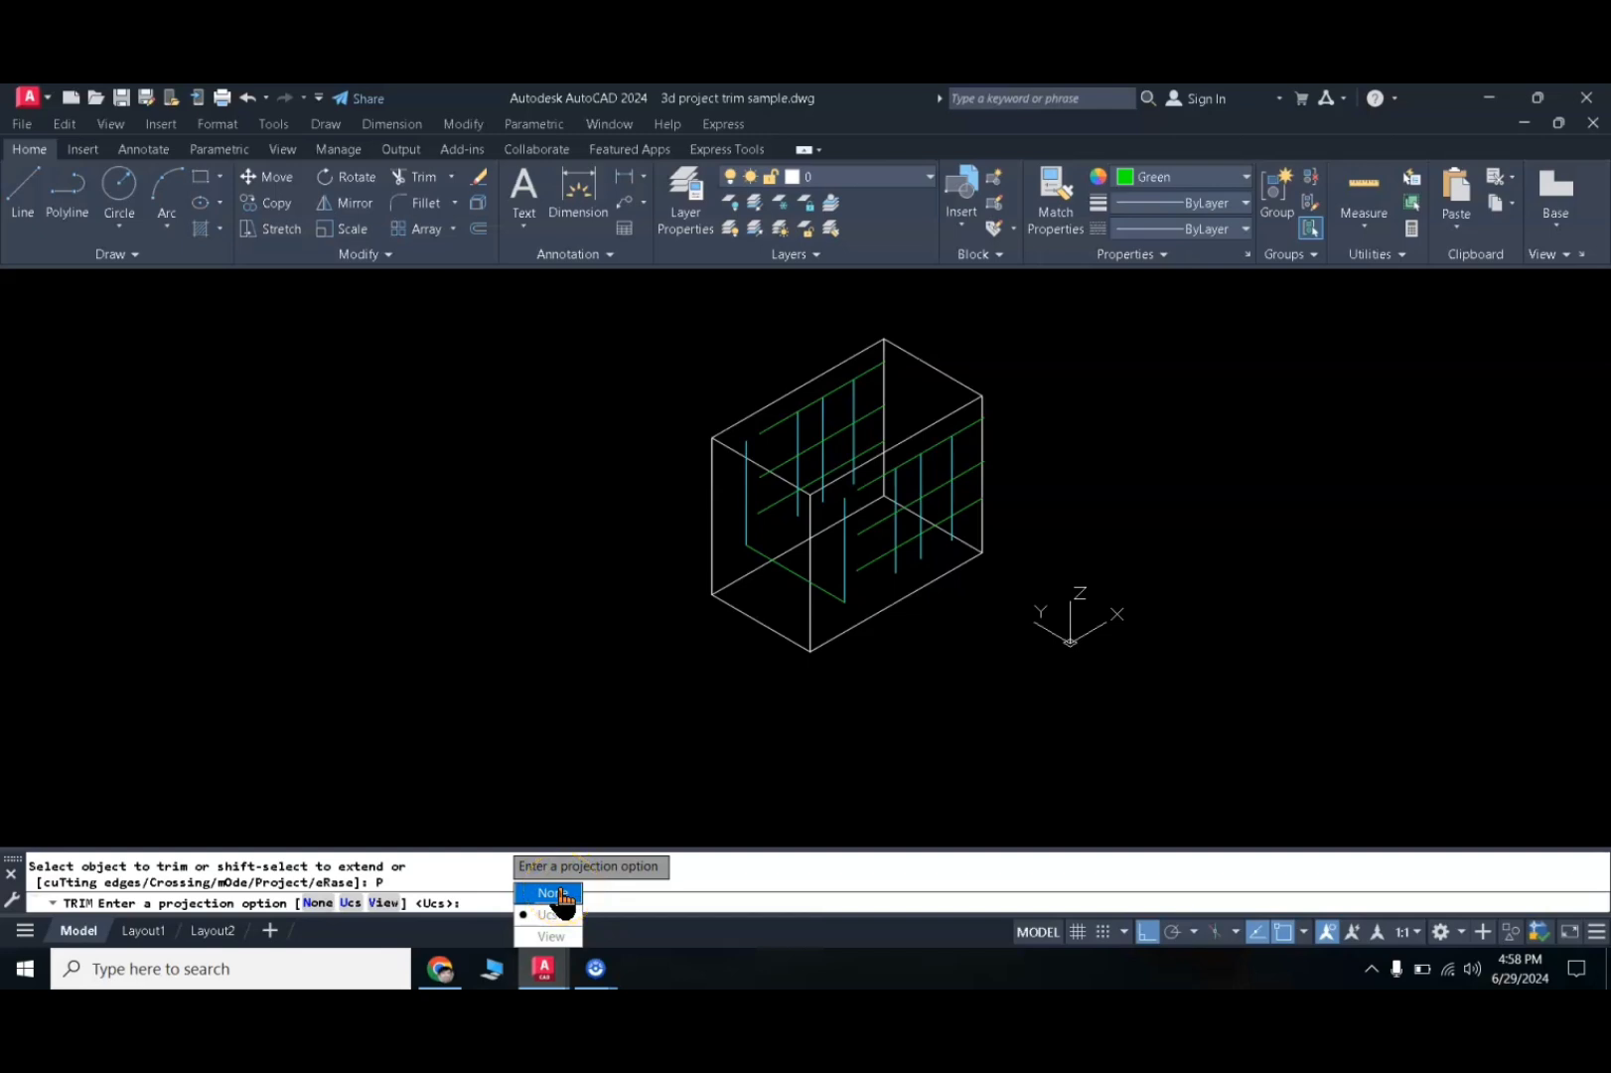
click(552, 893)
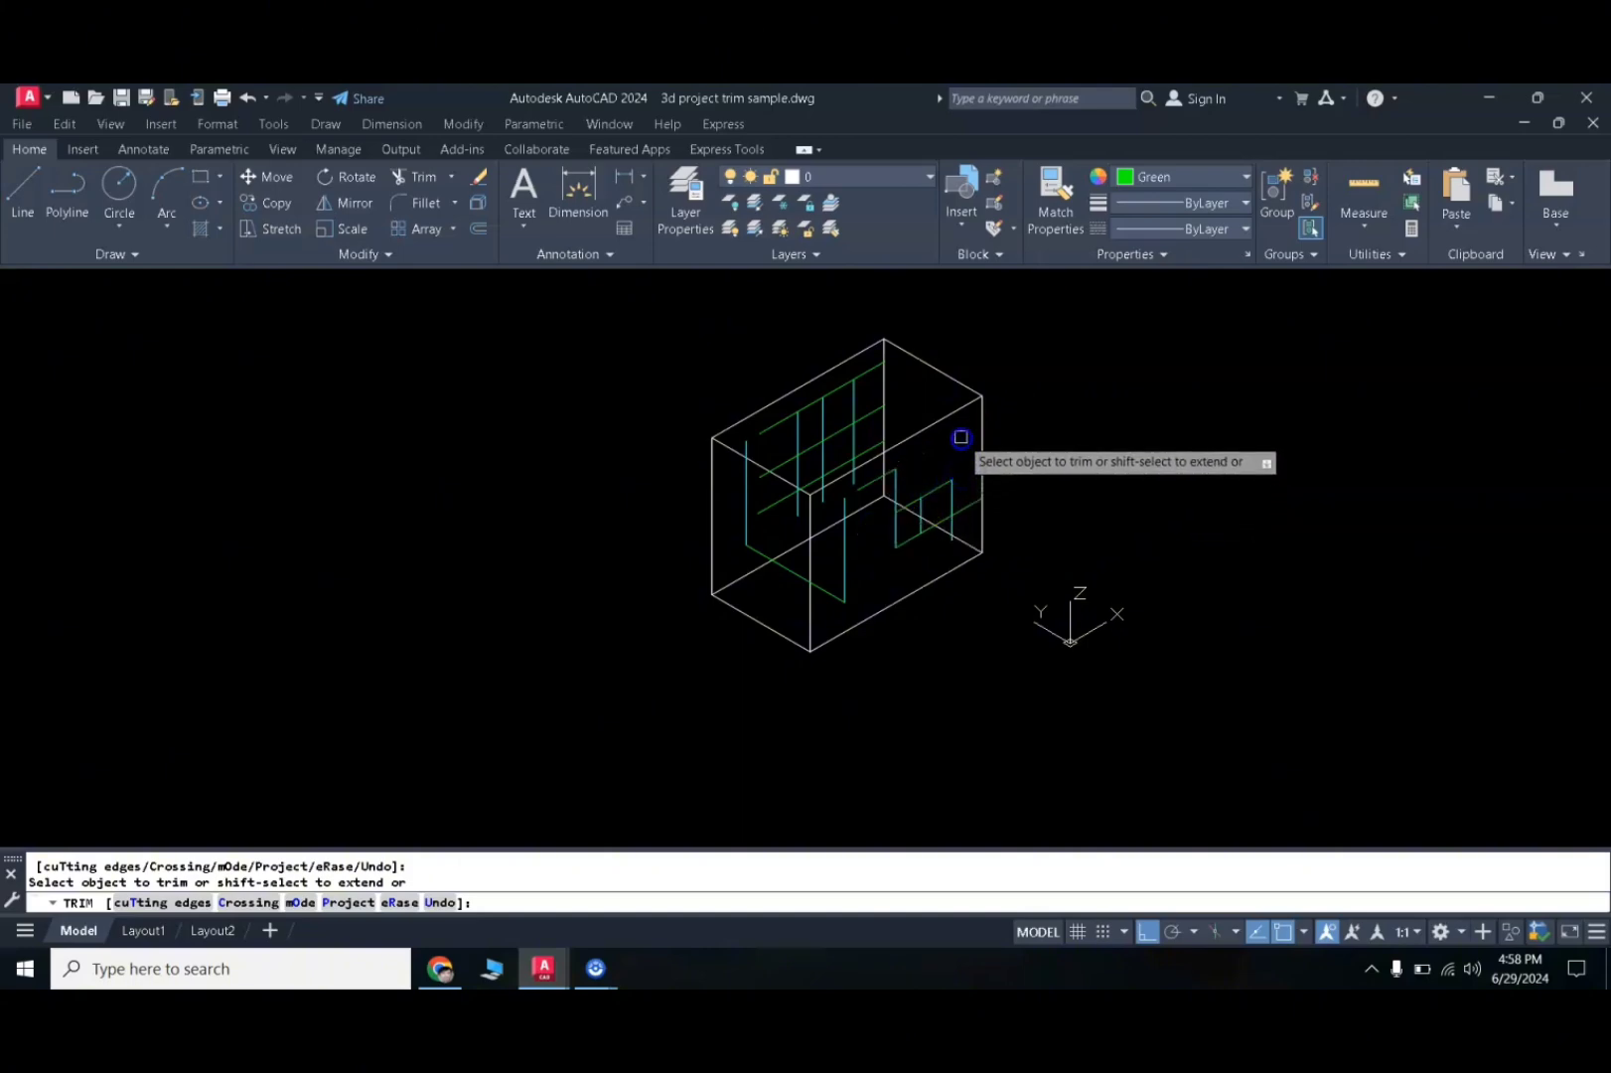
key(Return)
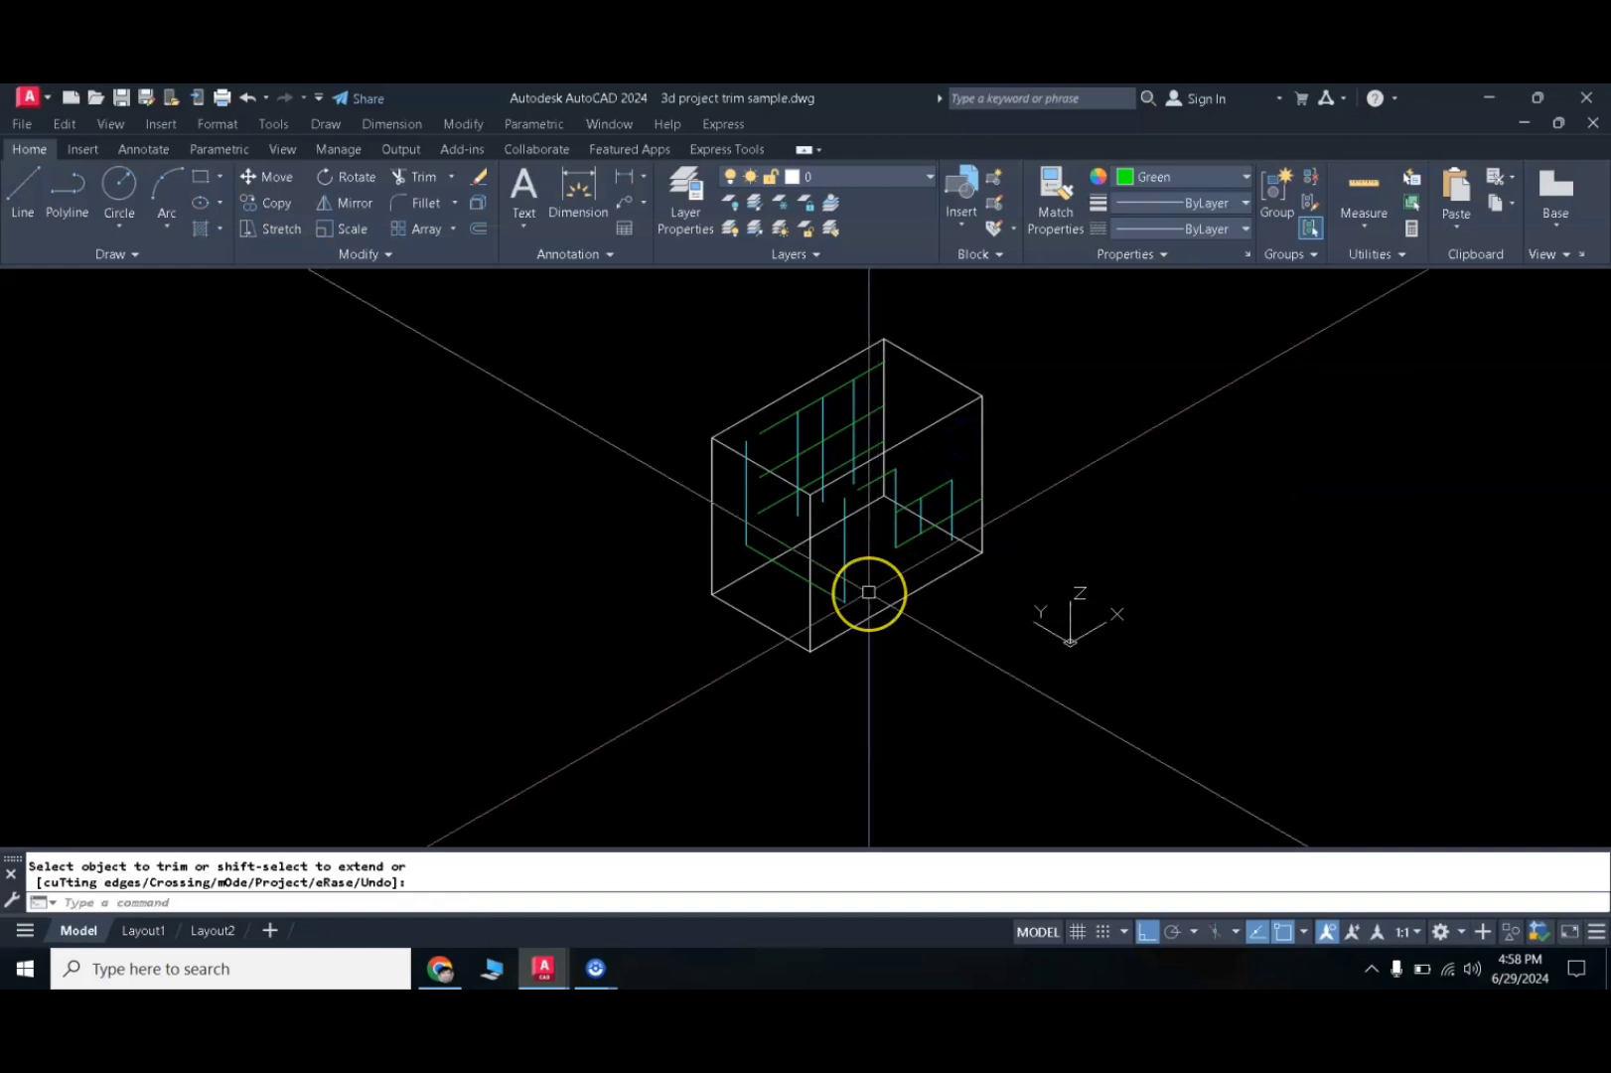
key(Return)
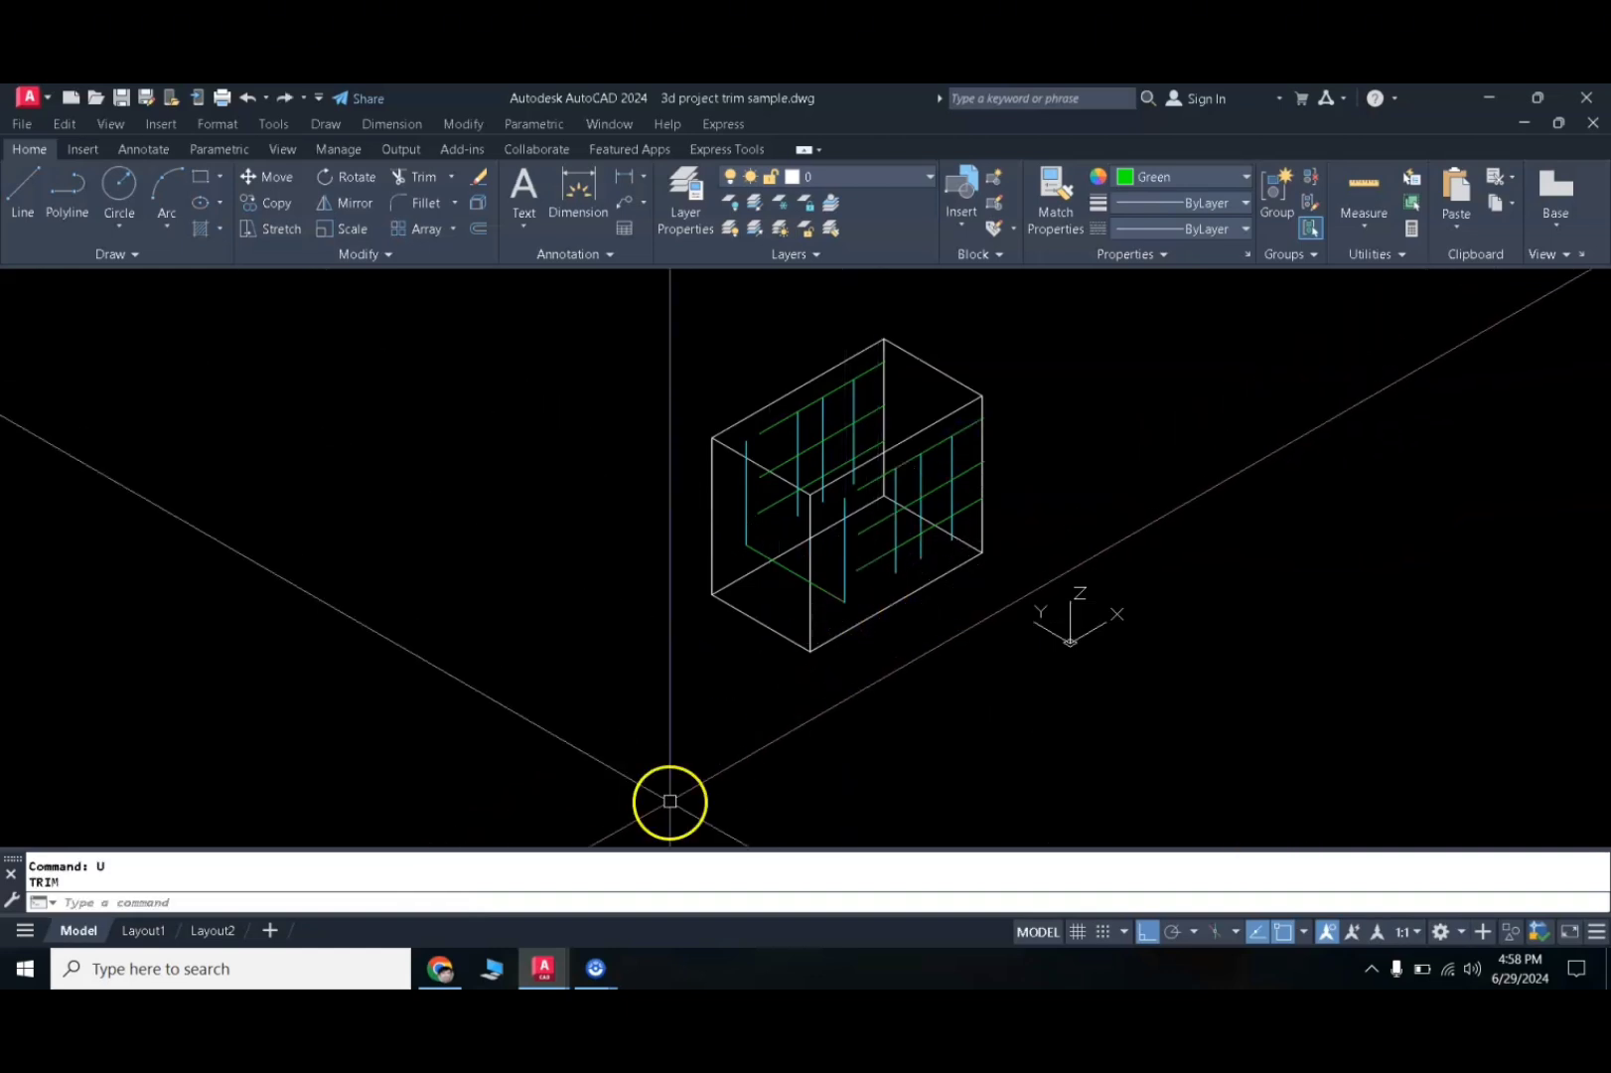
- With Trim's Project option set to Ucs, remove the front-face grid's three crossing verticals and upper two horizontals, and end the command
key(Return)
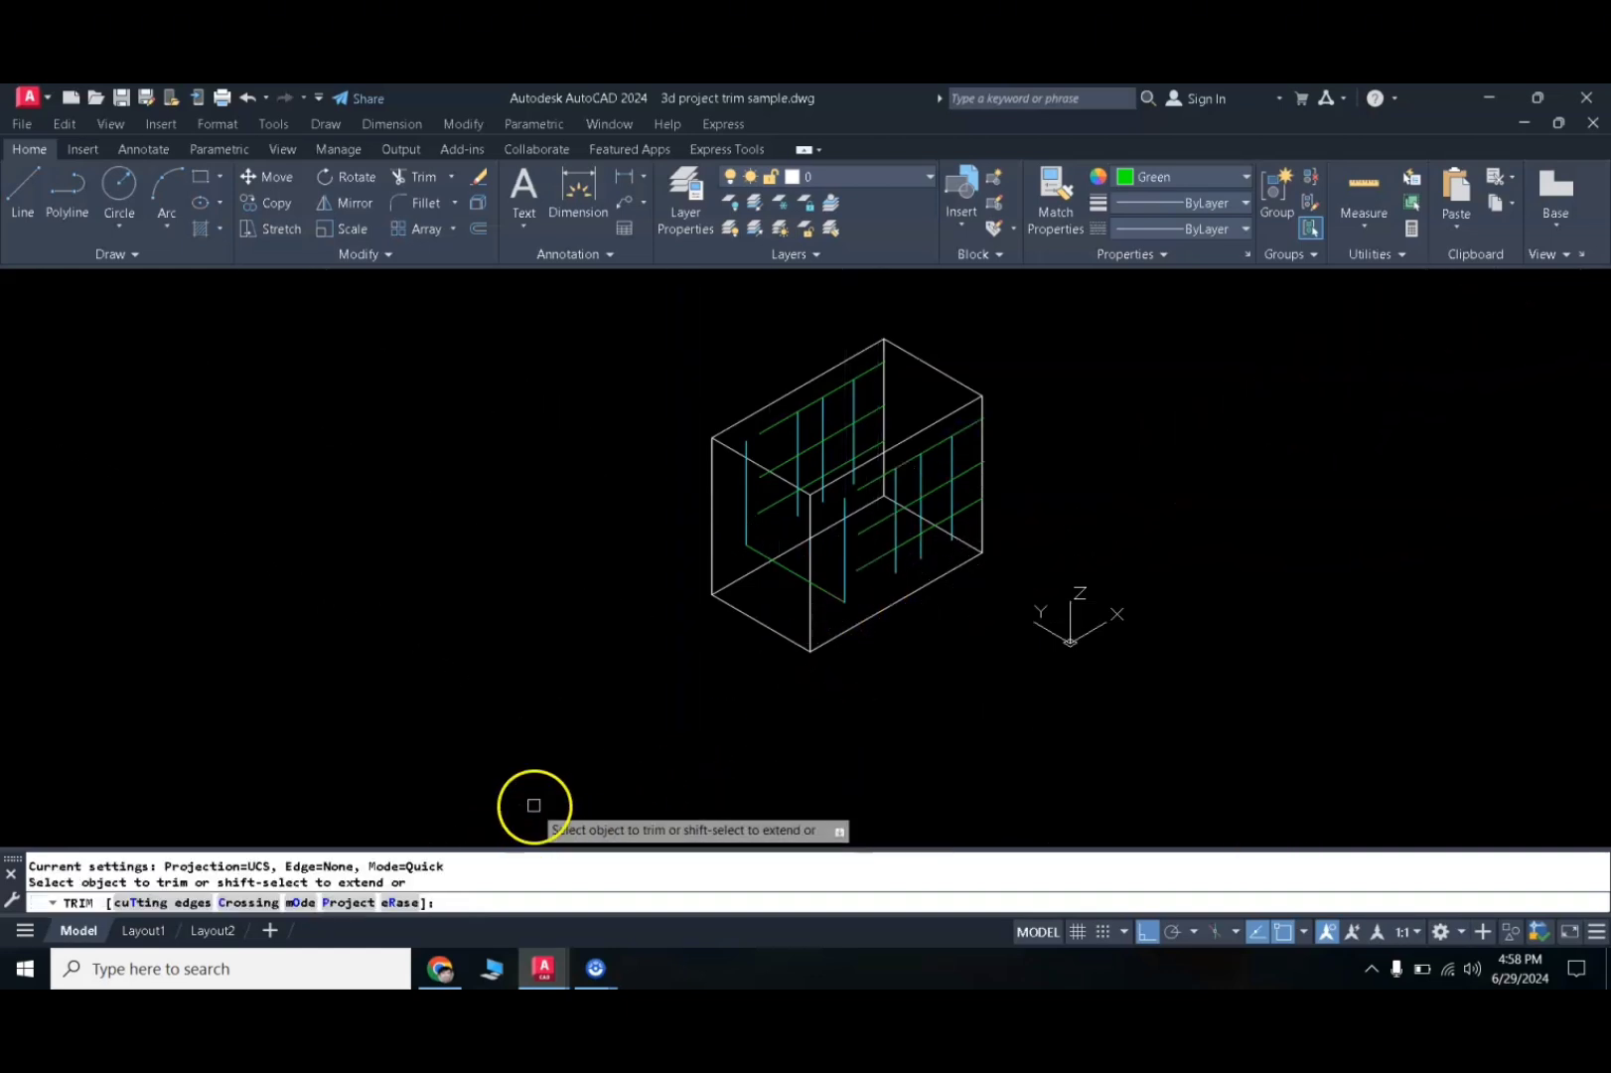
click(347, 906)
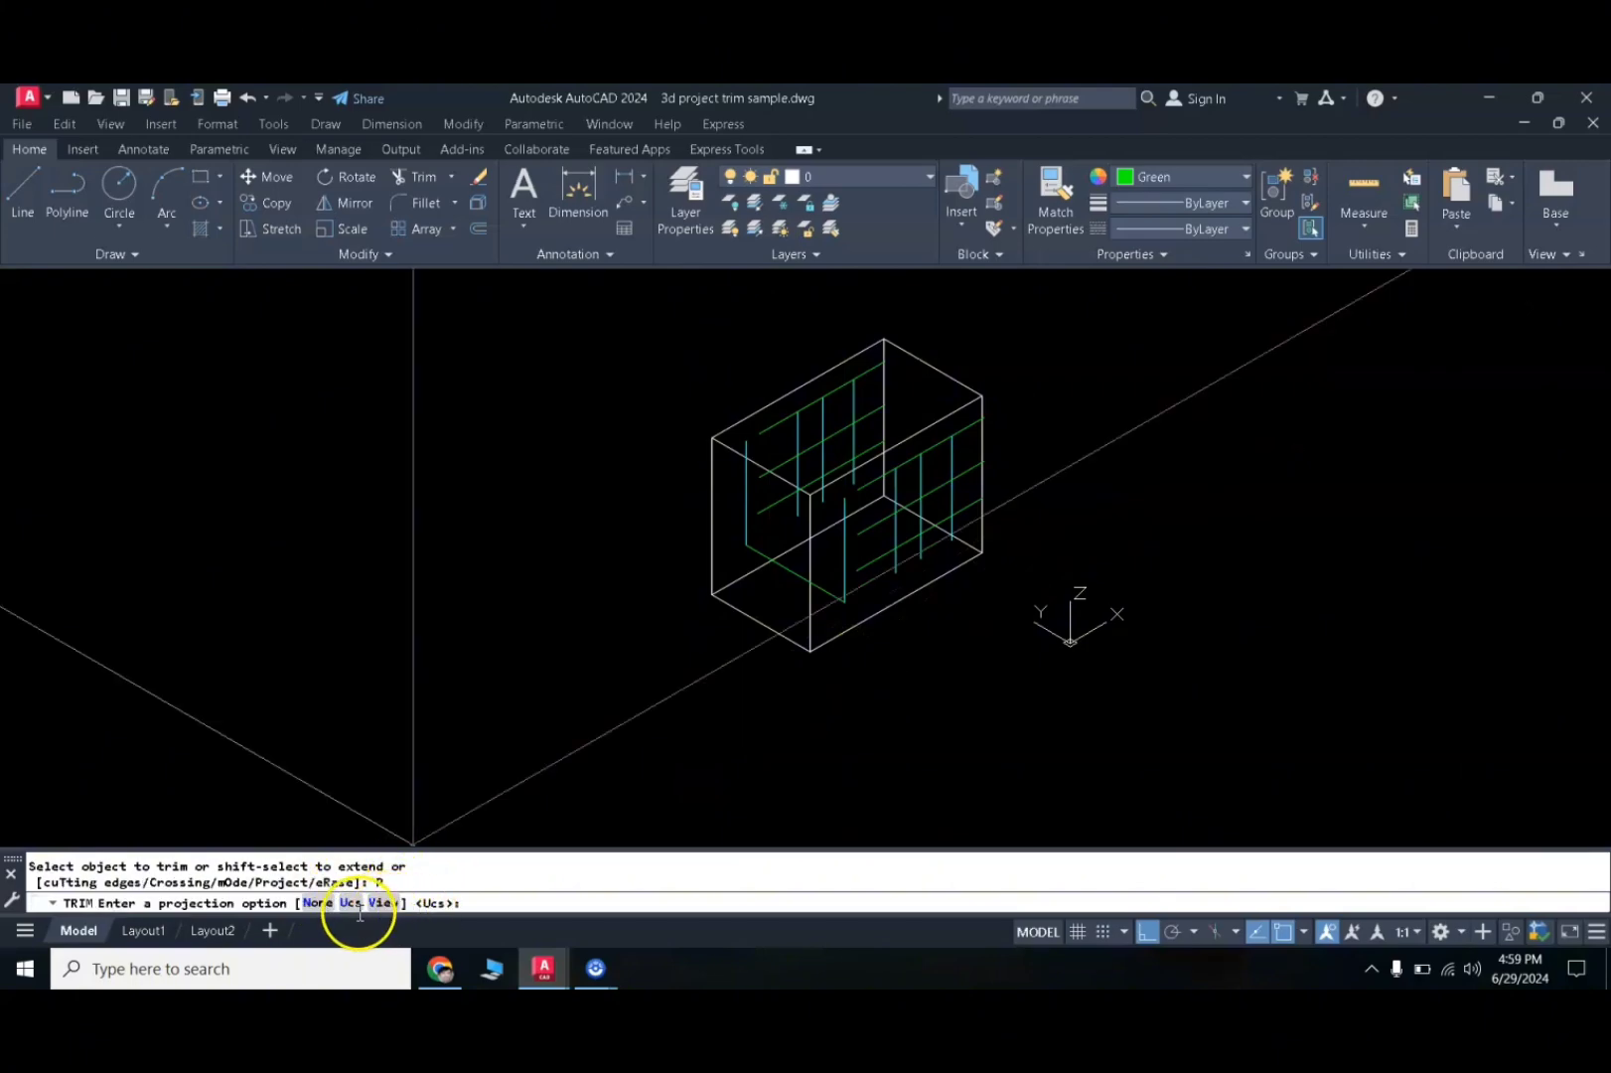
click(351, 904)
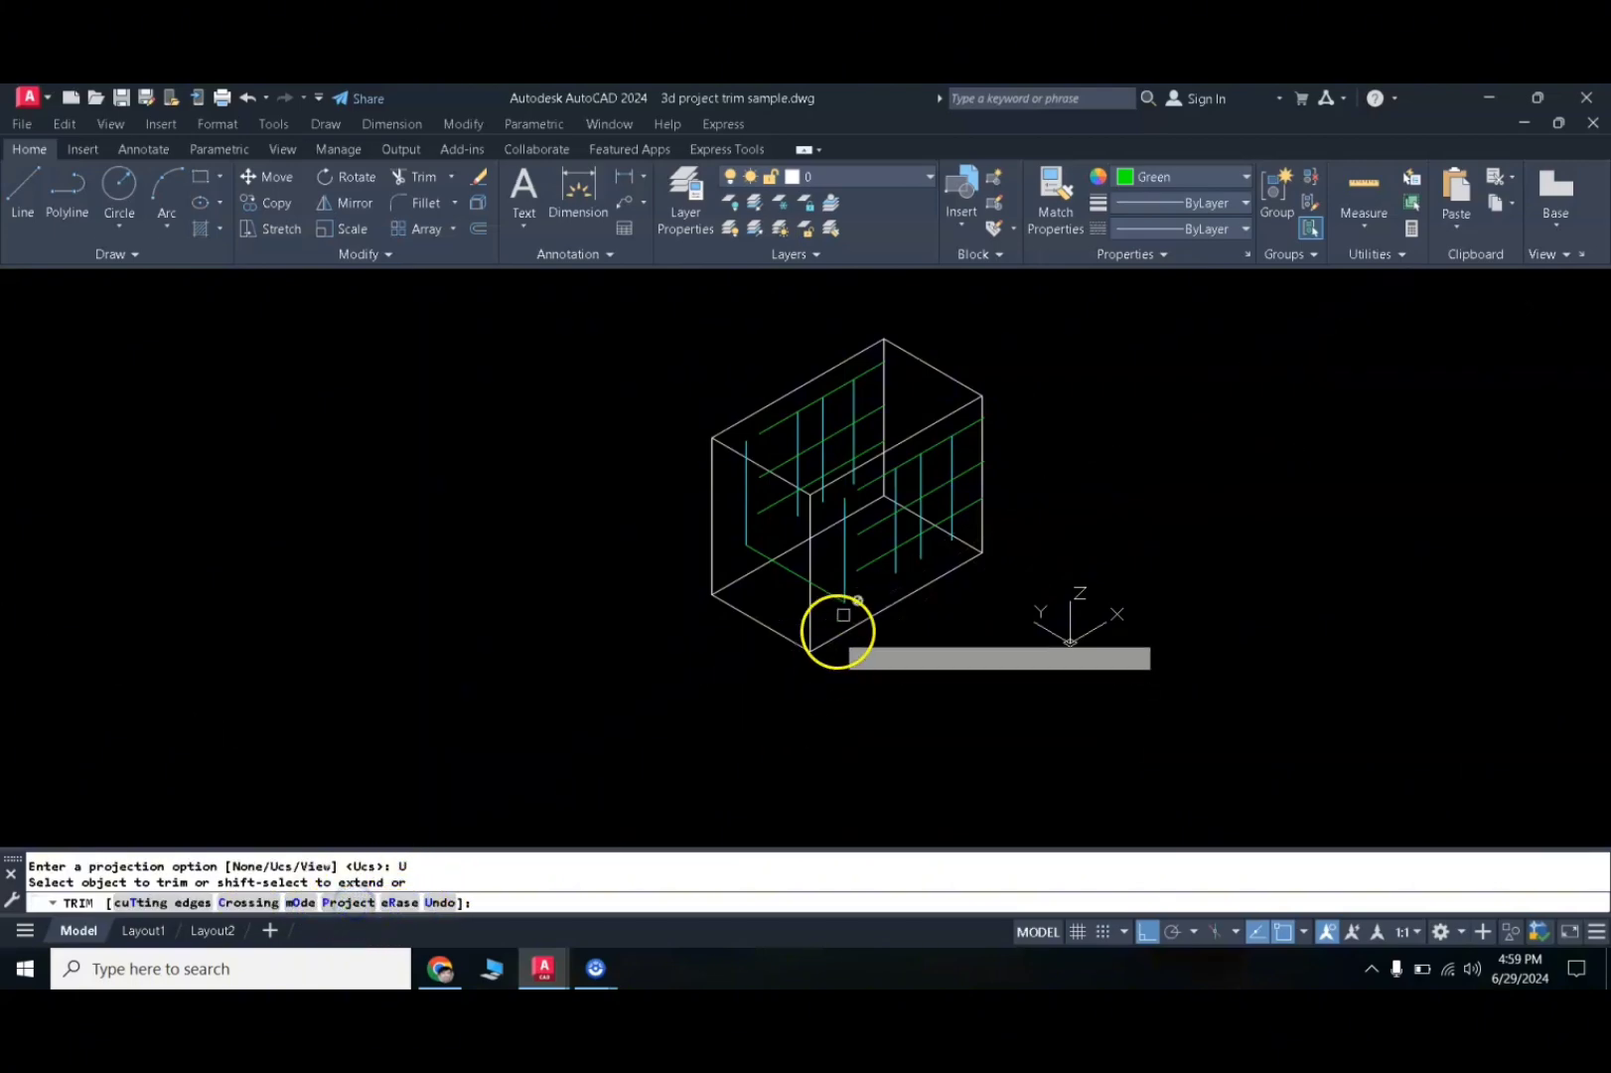
click(920, 554)
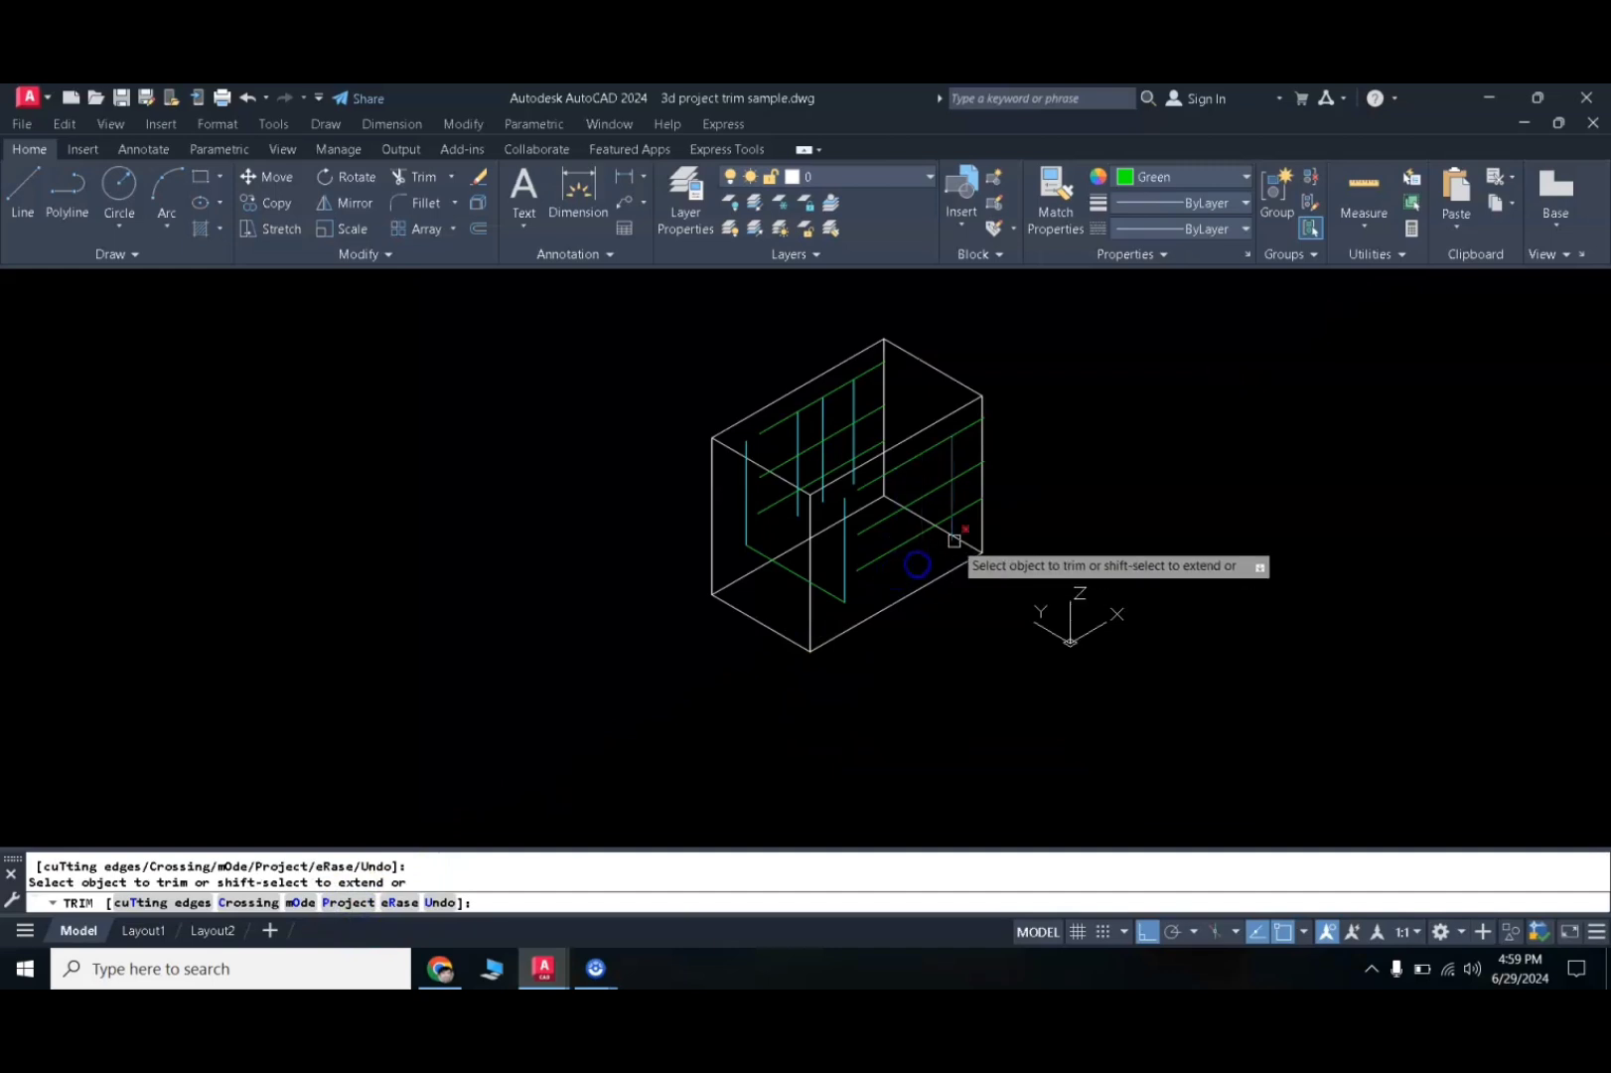
click(952, 435)
click(950, 480)
right_click(665, 620)
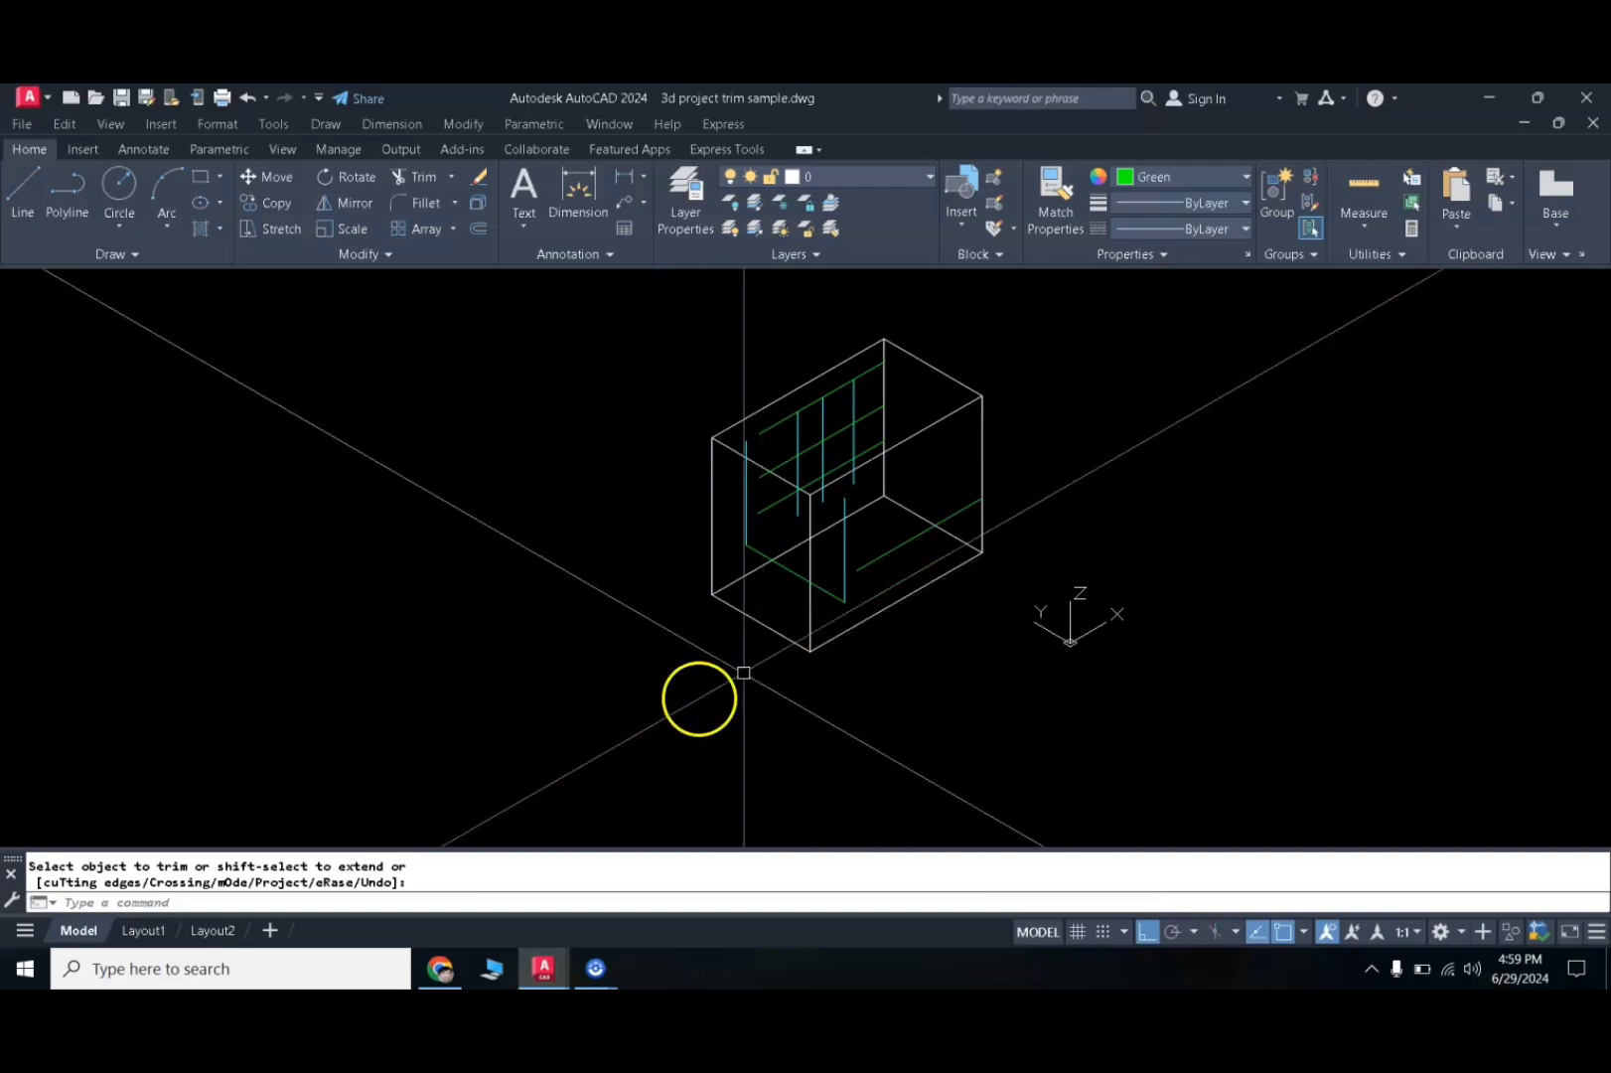
middle_drag(745, 669, 681, 714)
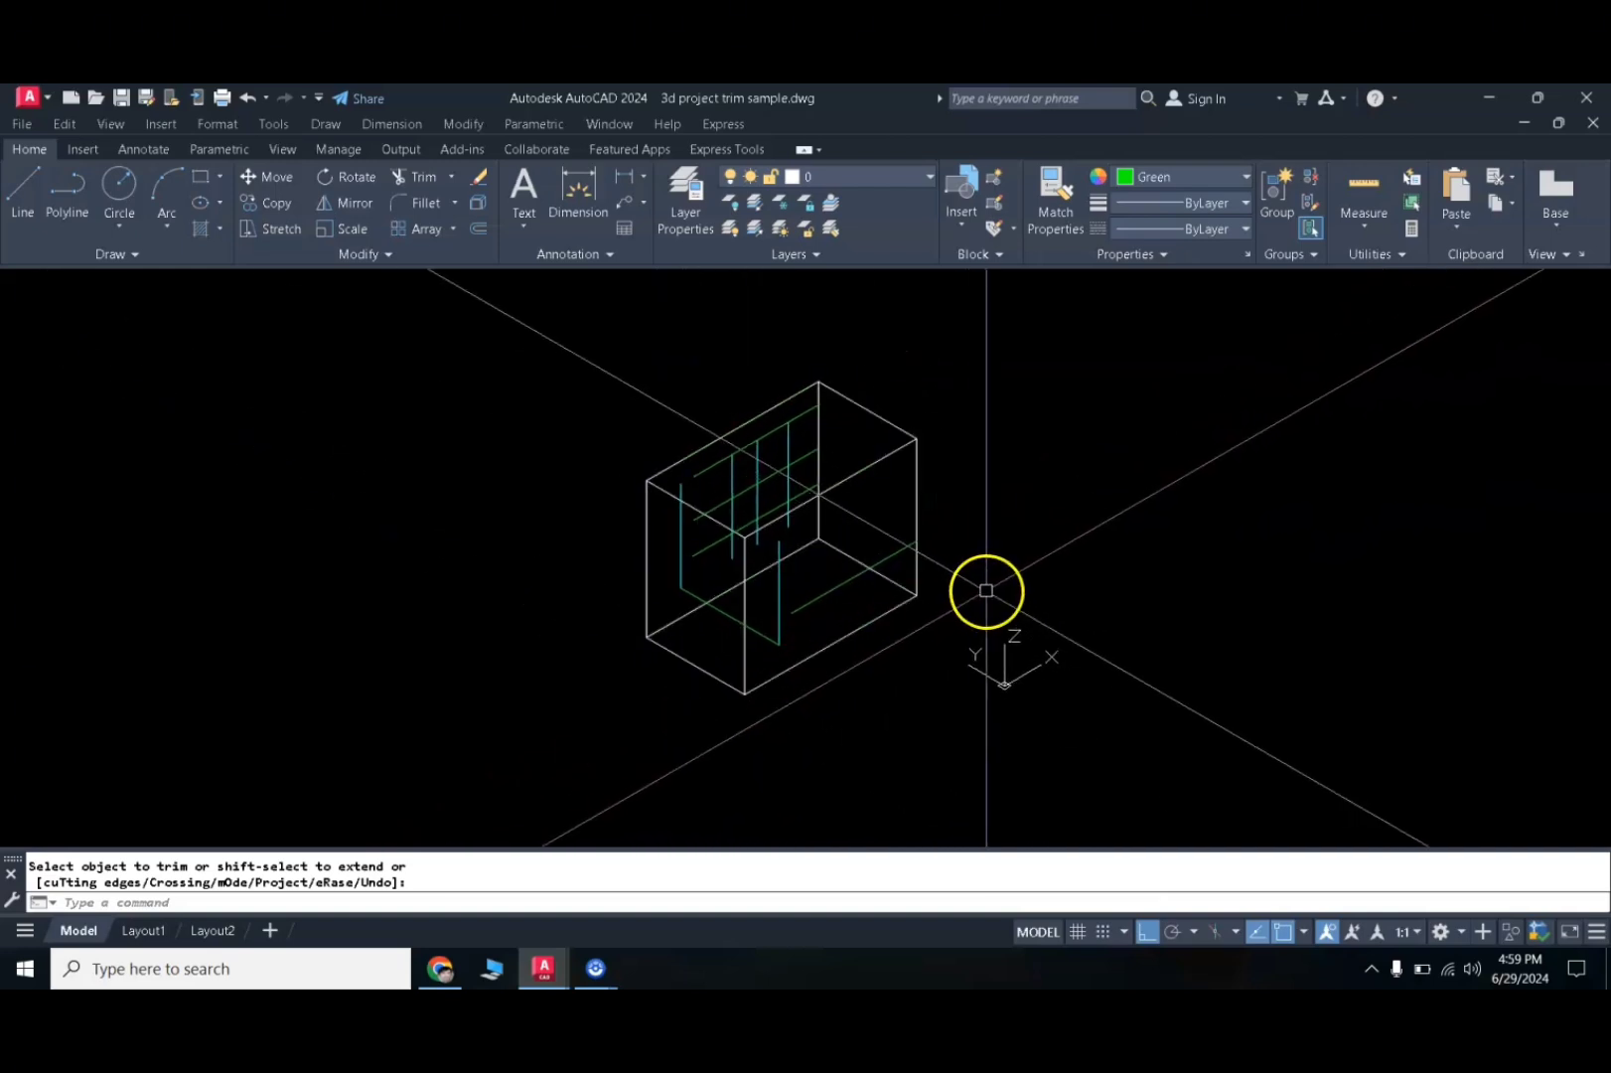
middle_drag(989, 590, 931, 546)
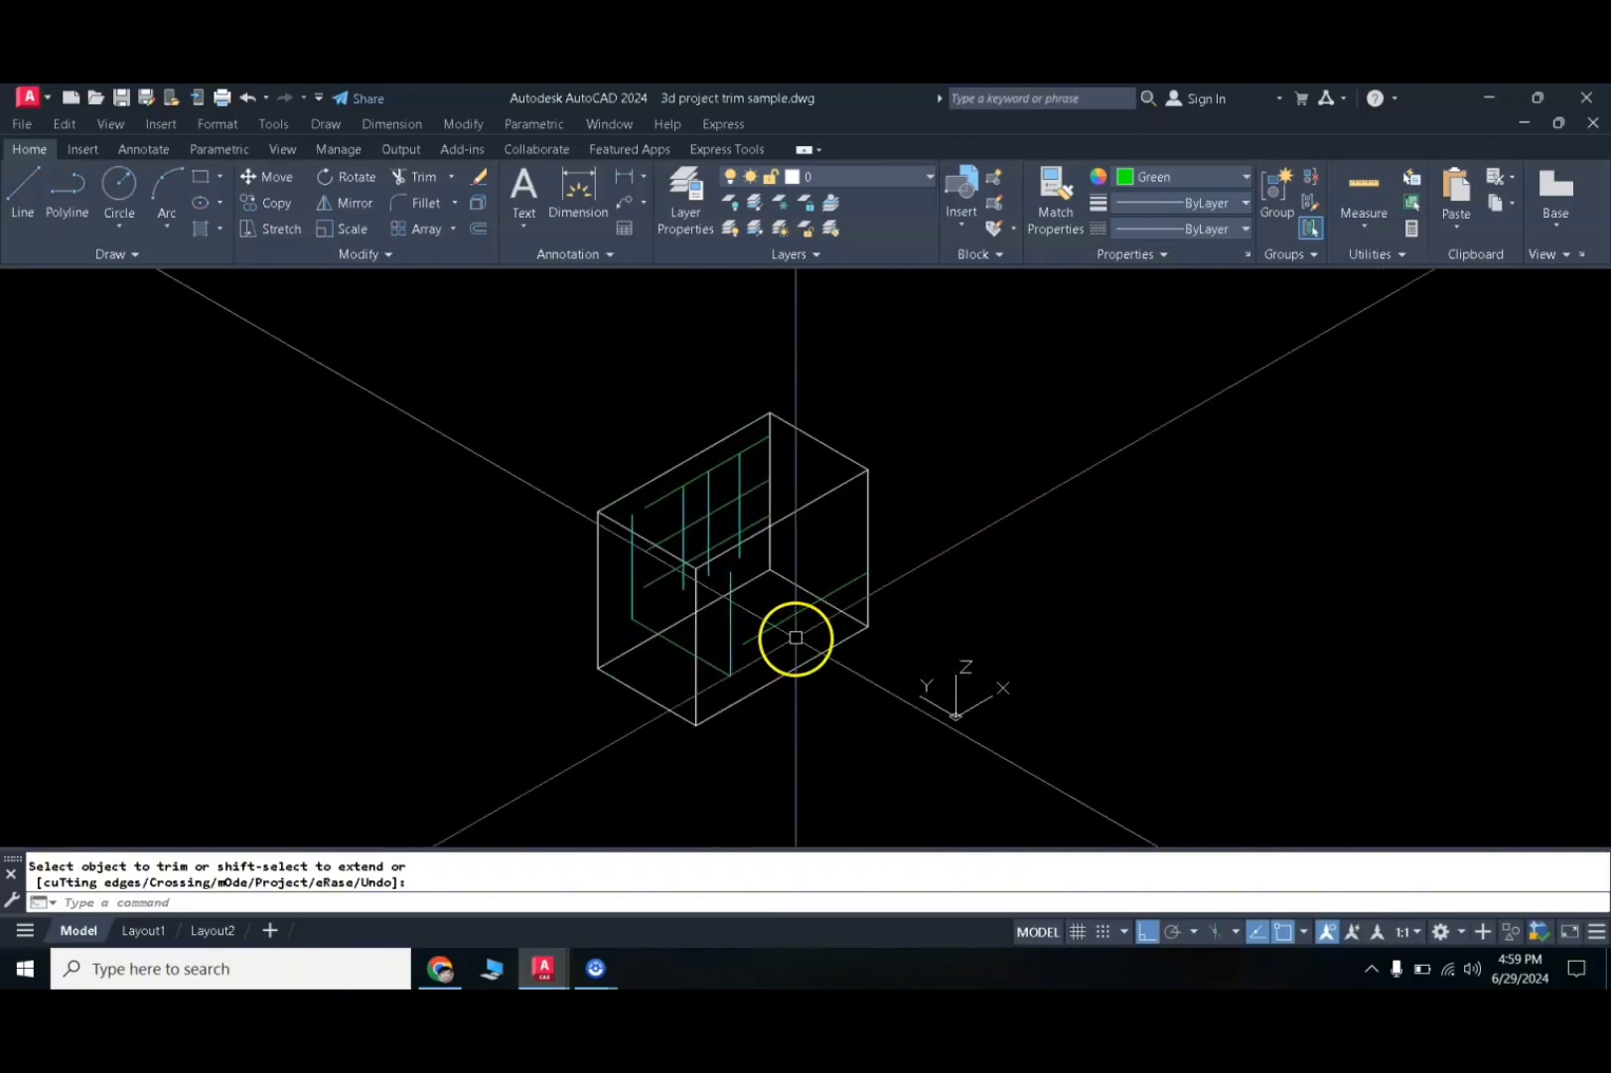
middle_drag(886, 642, 888, 628)
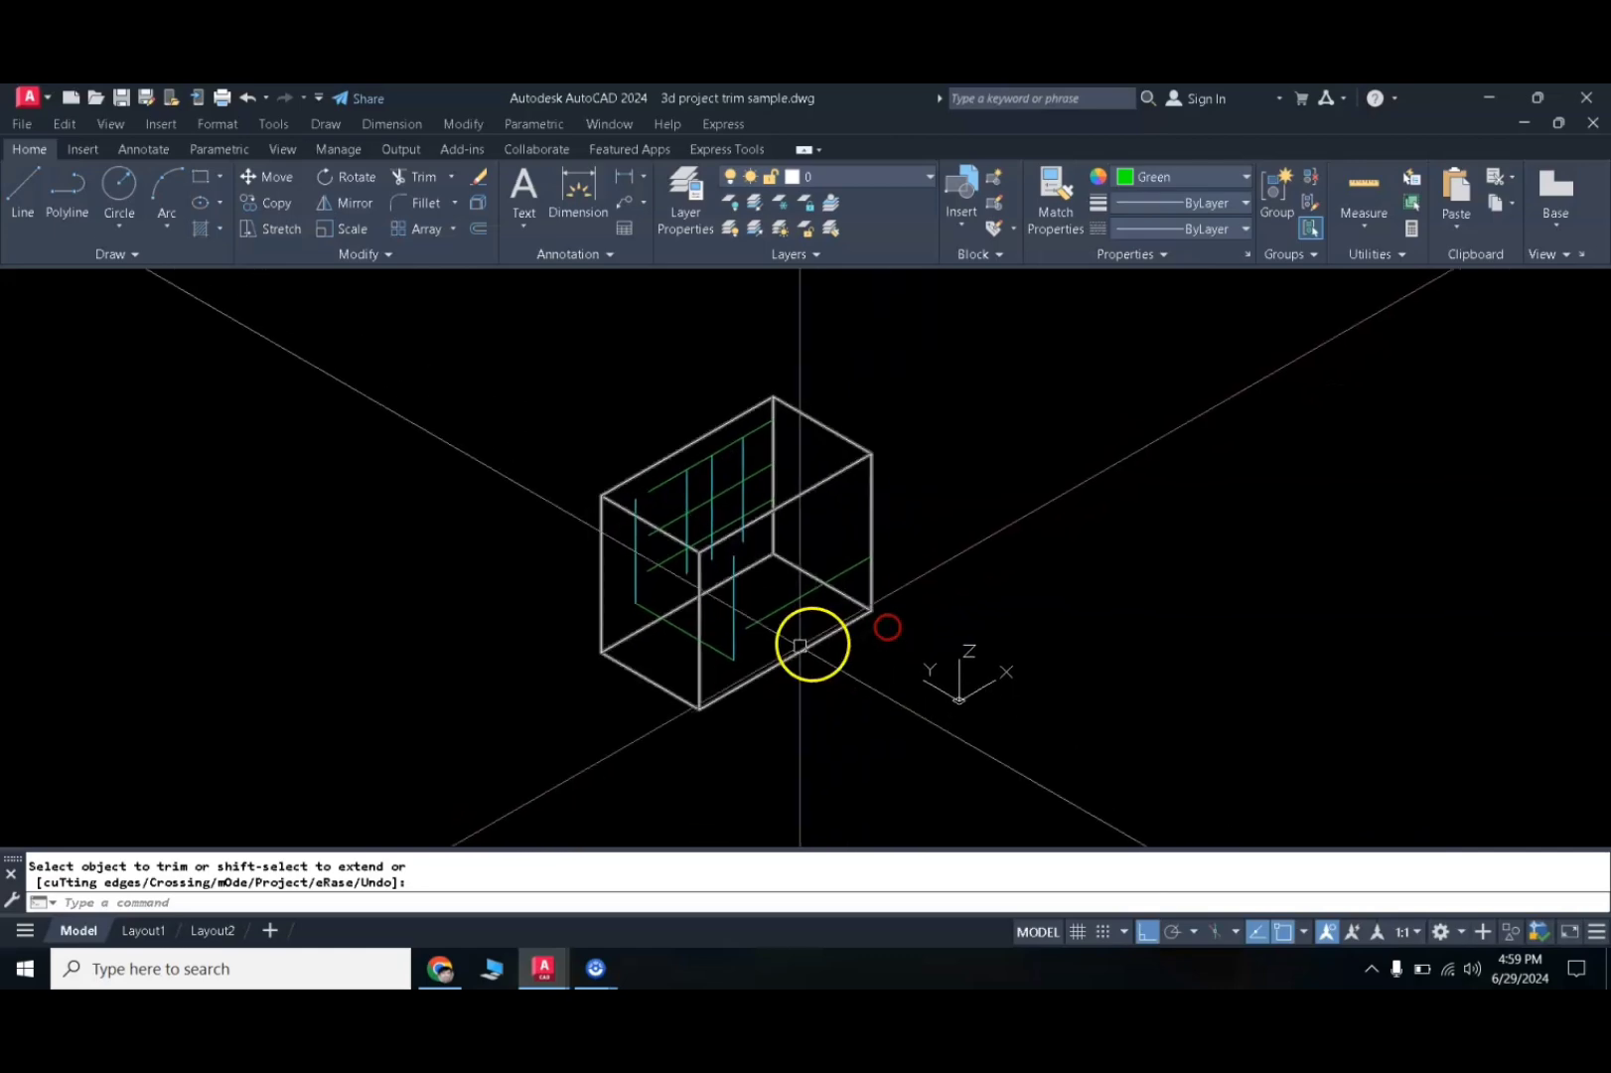